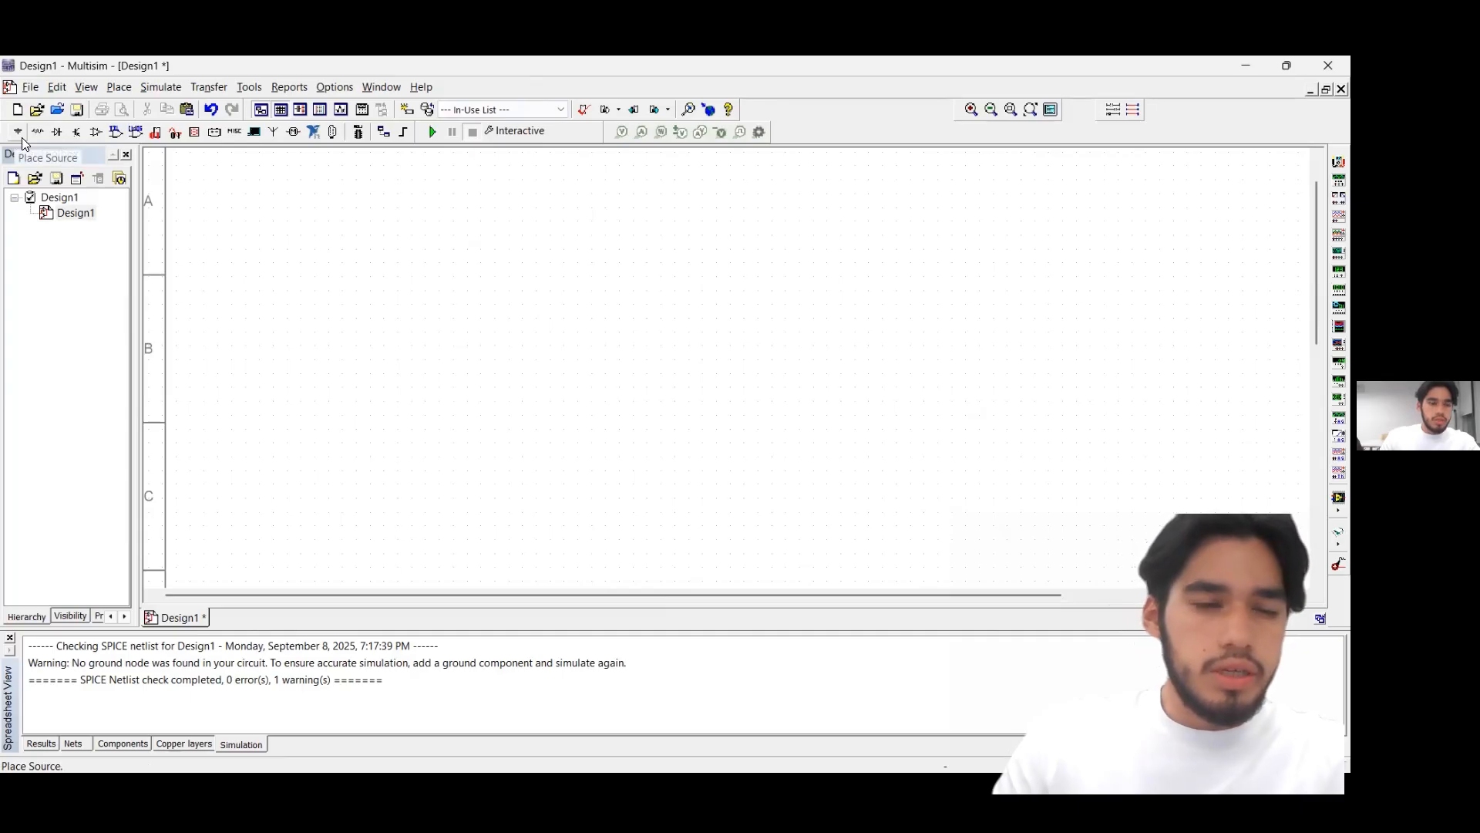
Place a DC_POWER source from the power sources family in the left part of the schematic
click(20, 137)
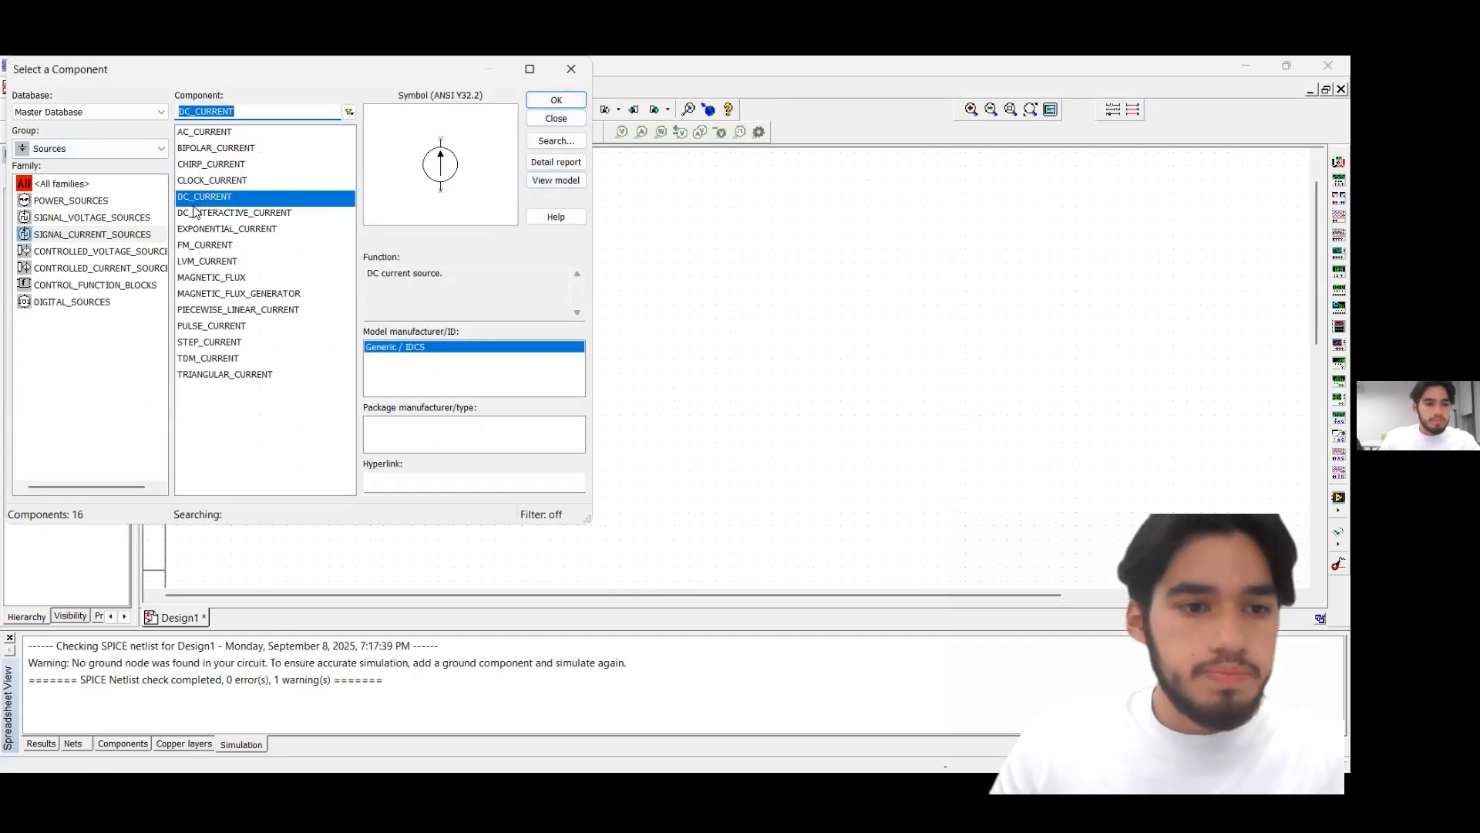
click(123, 200)
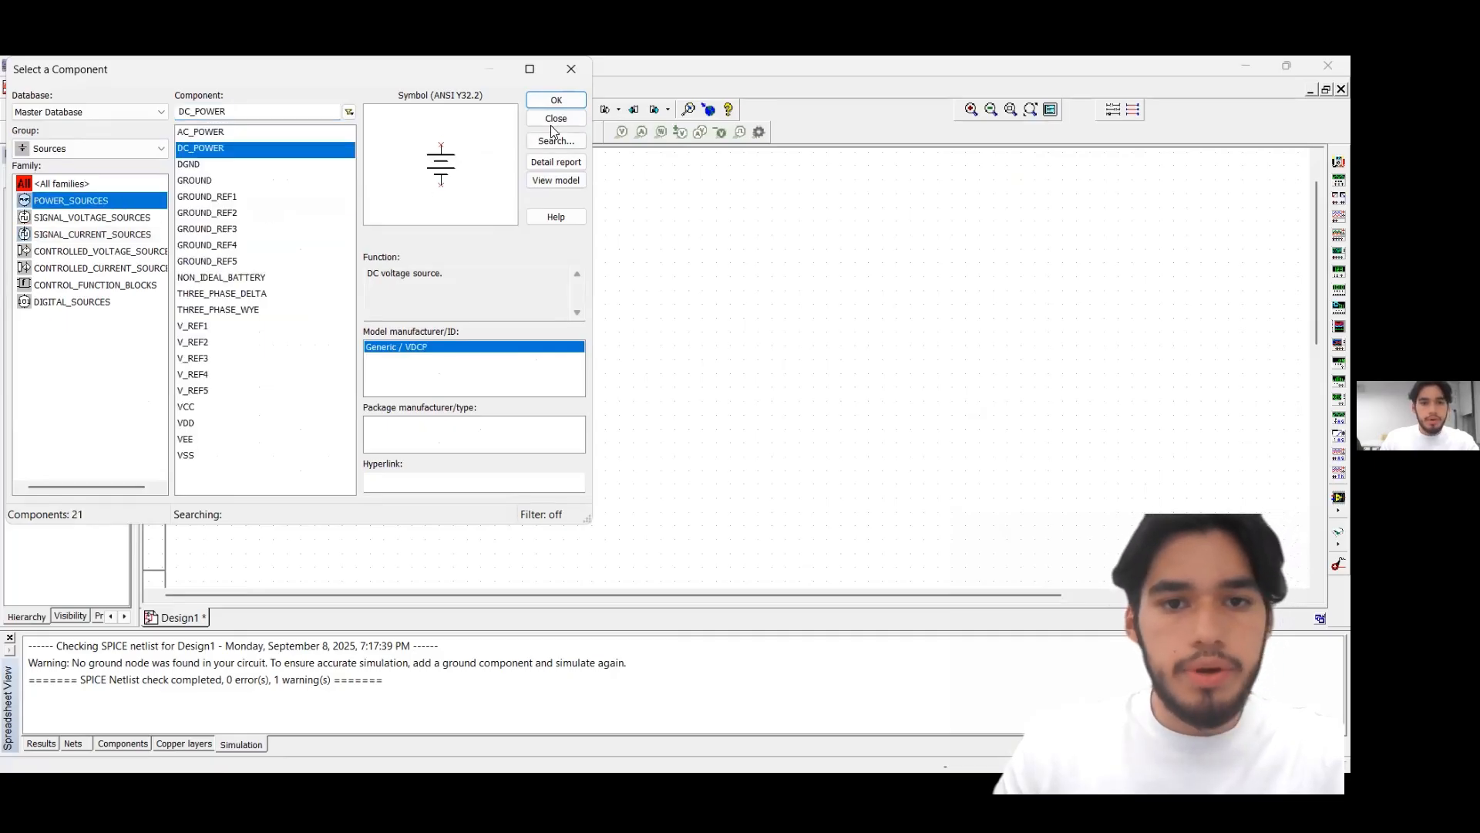
click(555, 100)
click(311, 363)
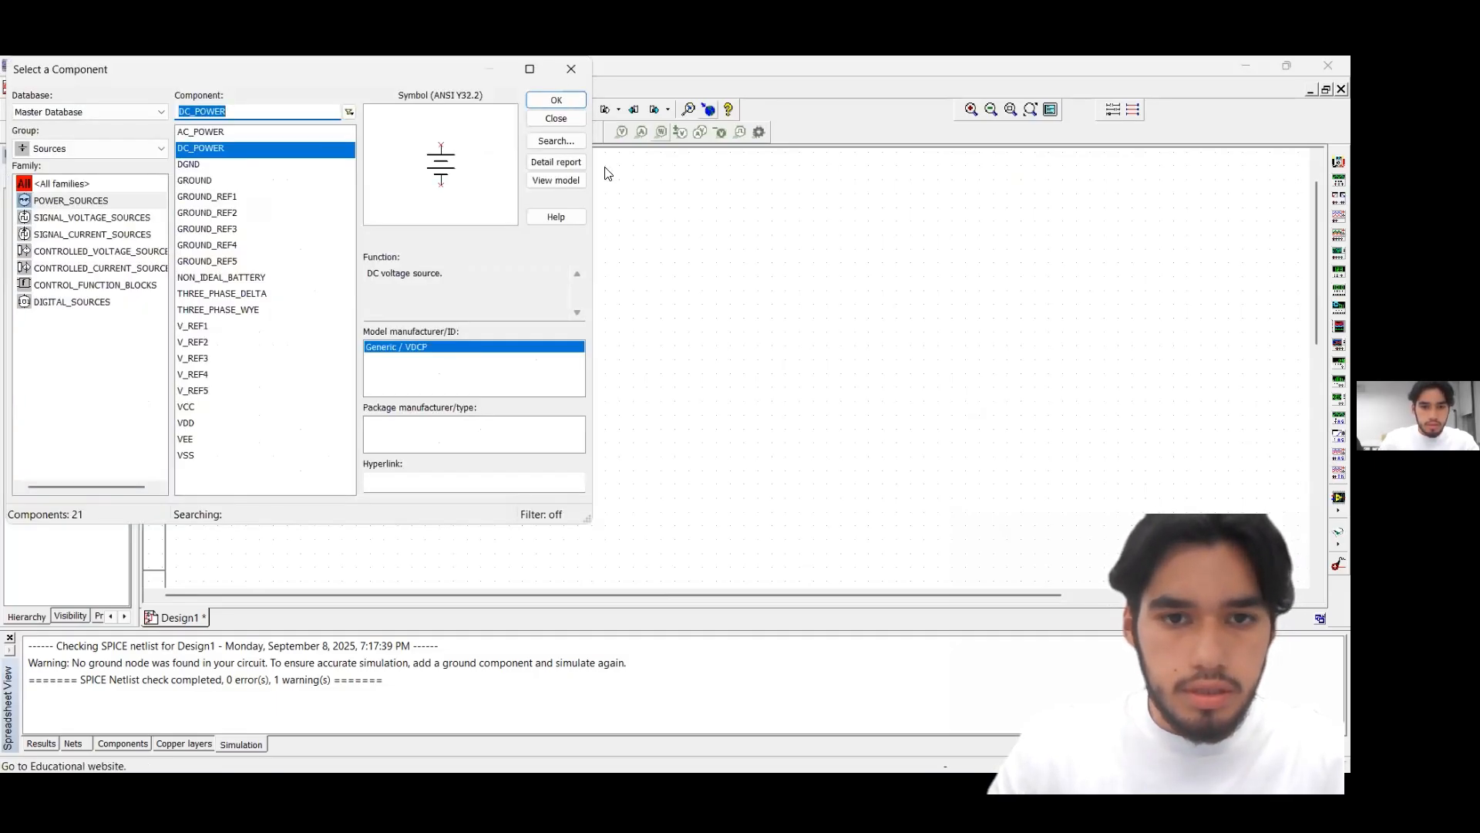
key(Escape)
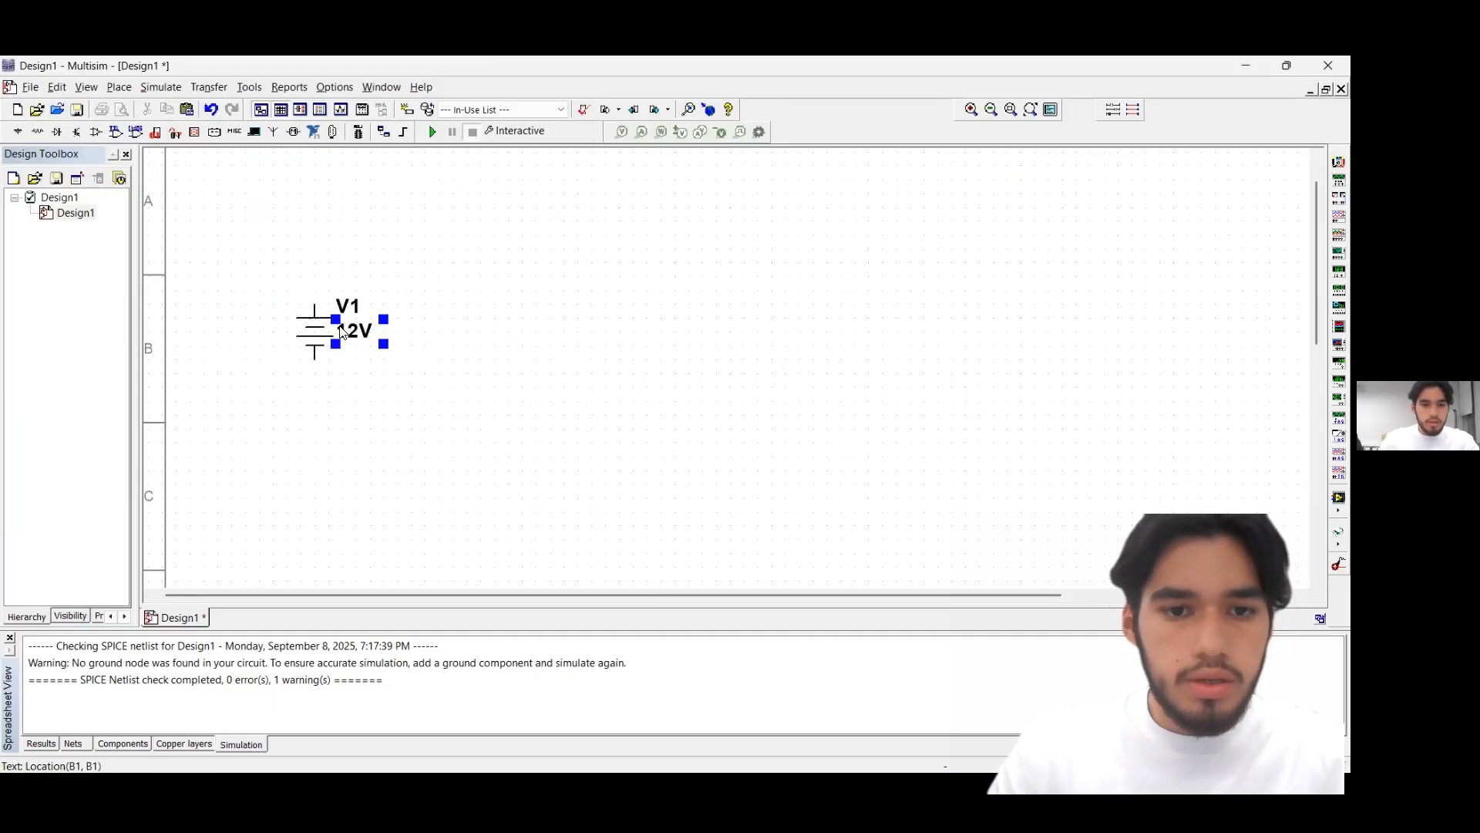
Set the voltage of DC source V1 to 193 V
double_click(342, 331)
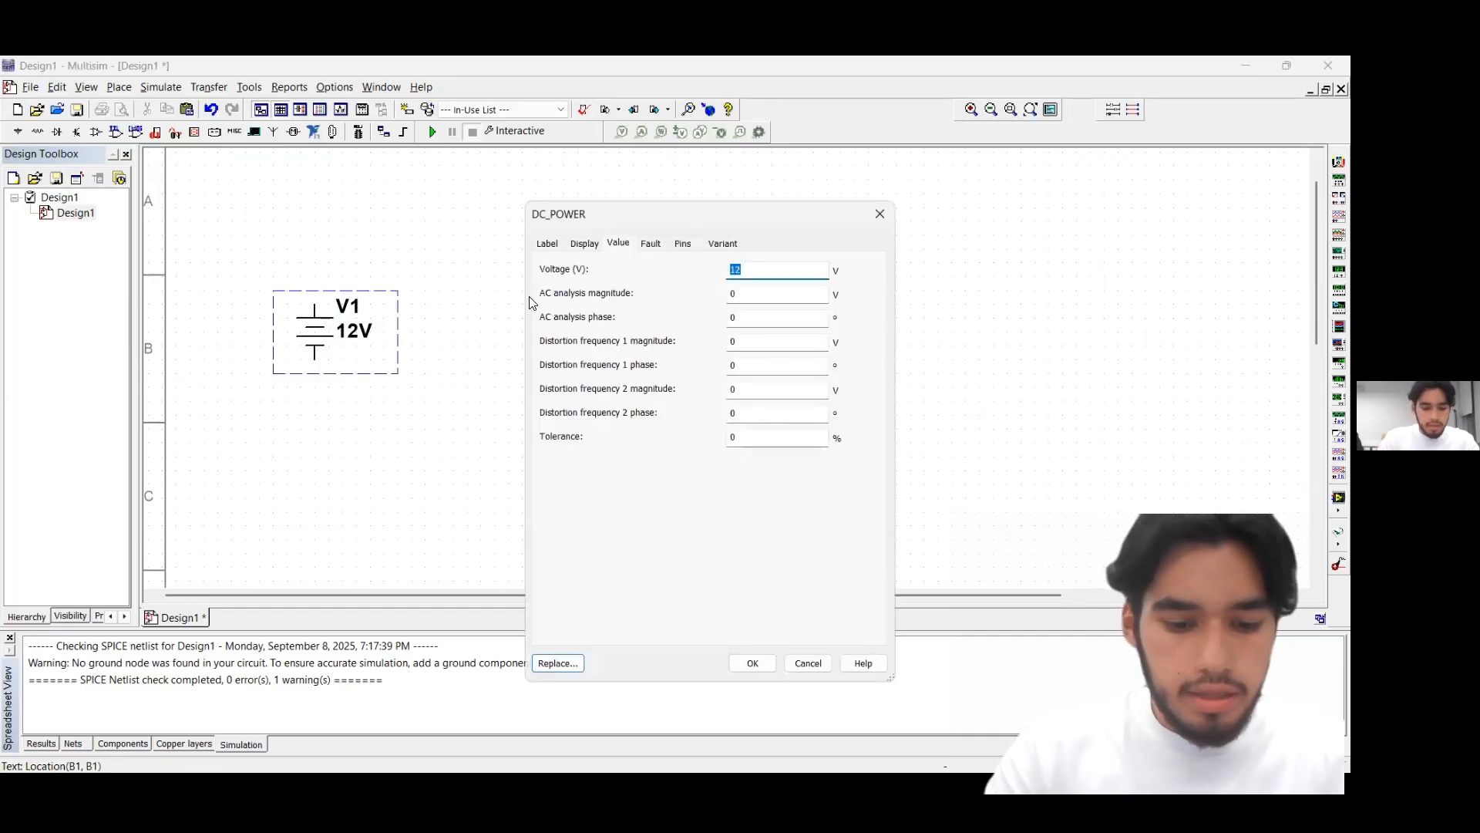
text(193)
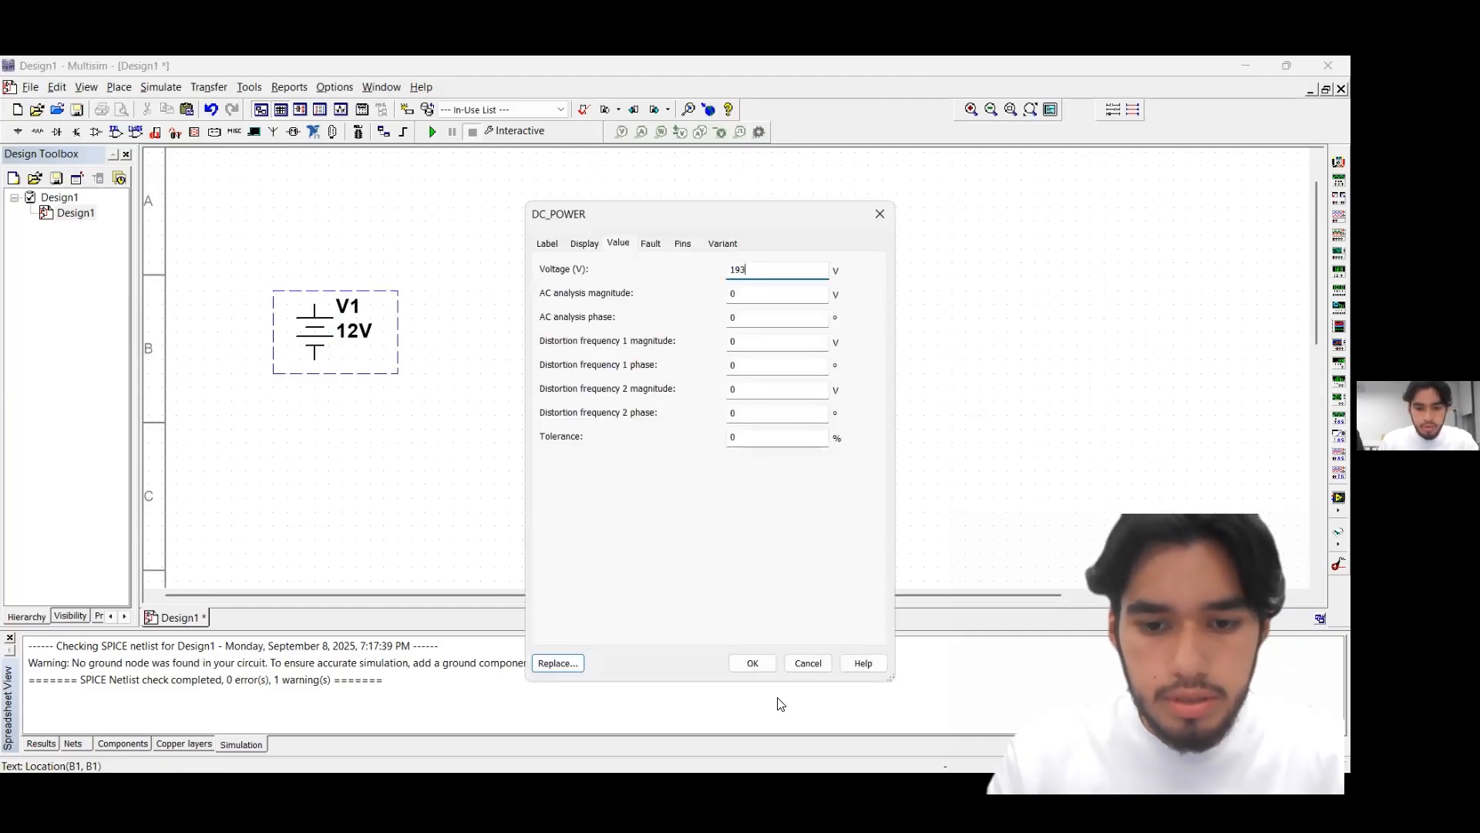
click(752, 663)
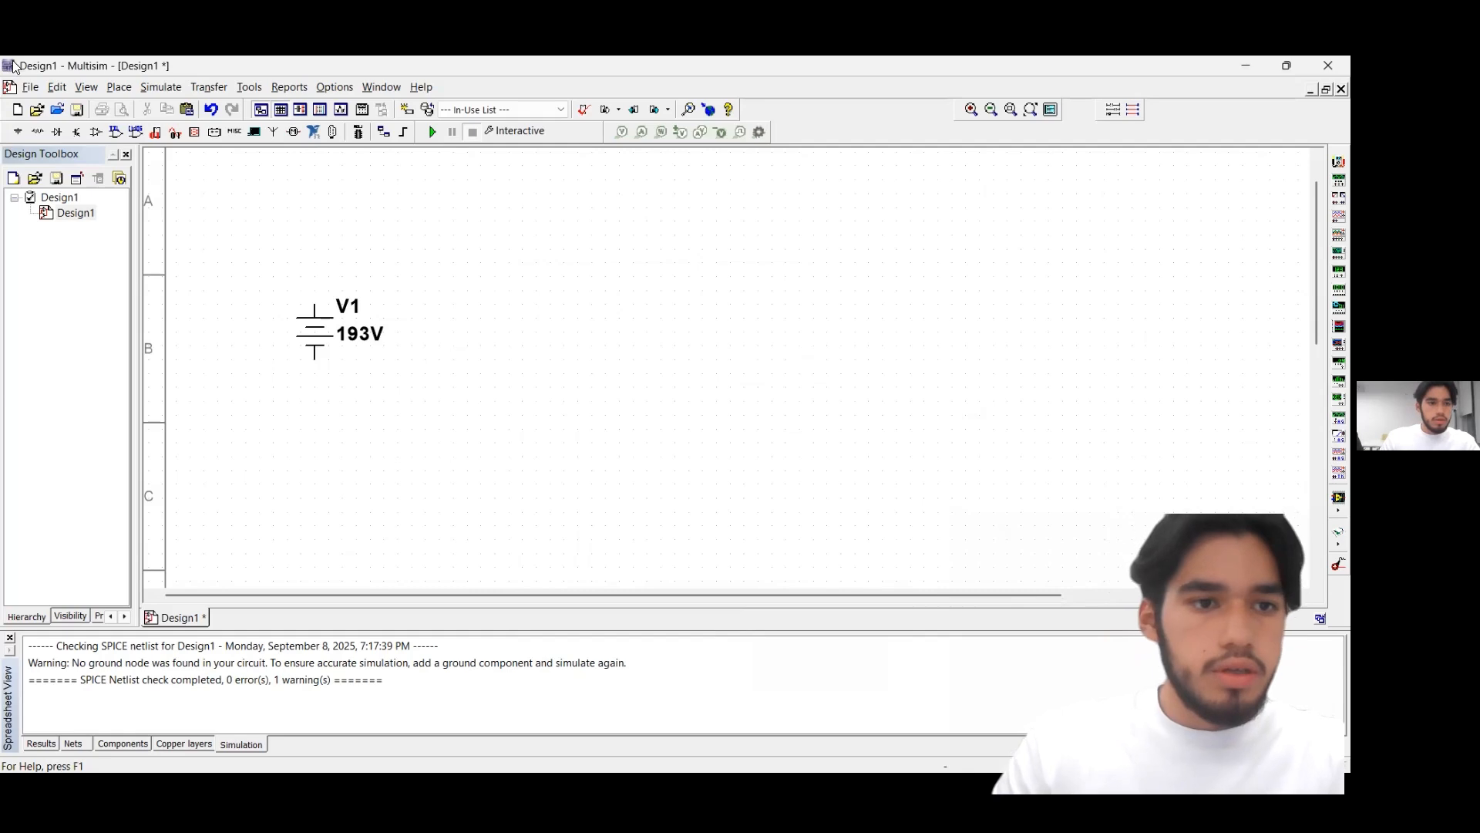
Place three 1k resistors in a horizontal row above and to the right of source V1
click(22, 136)
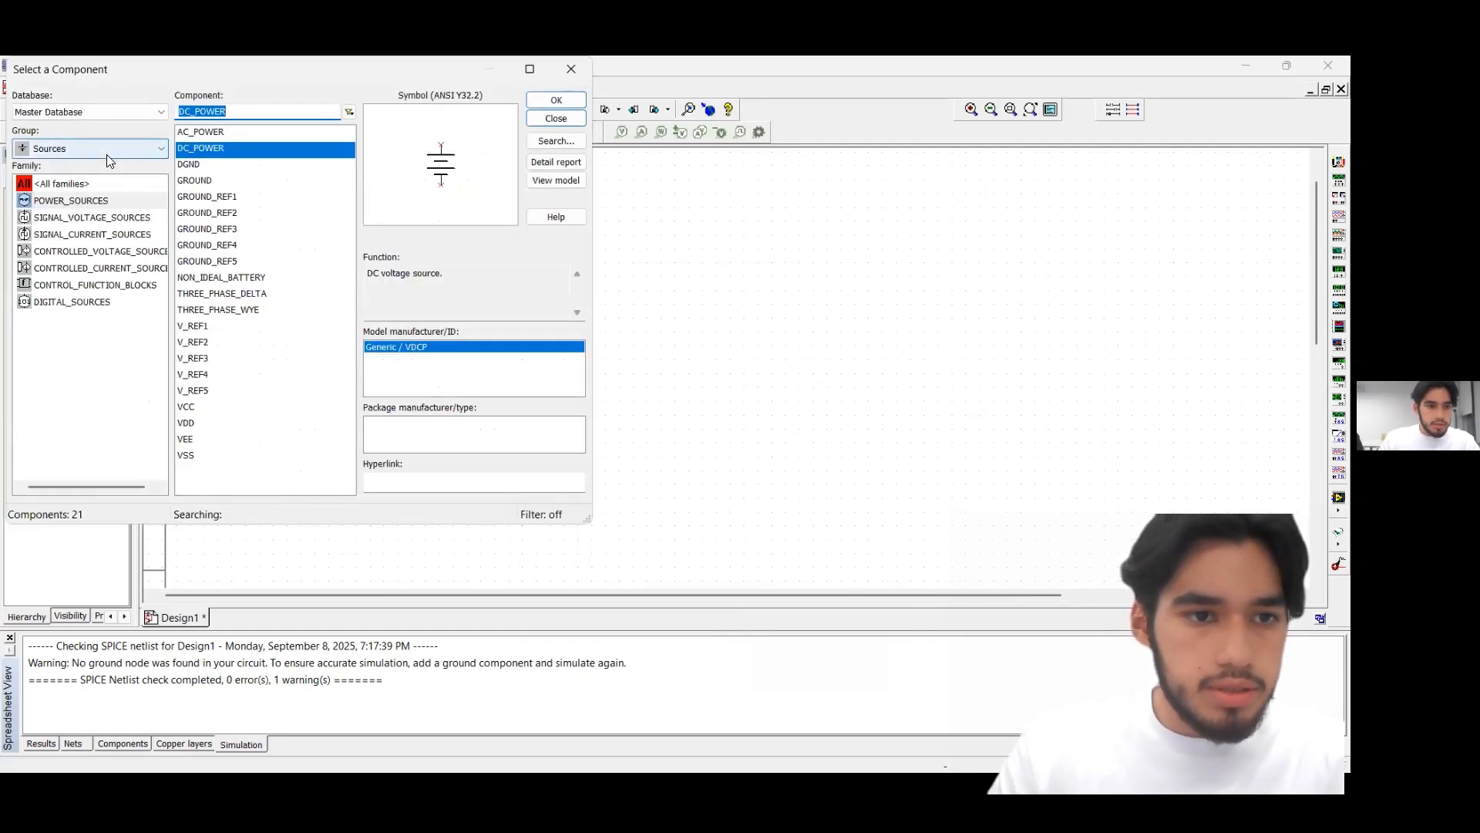
click(107, 150)
click(116, 163)
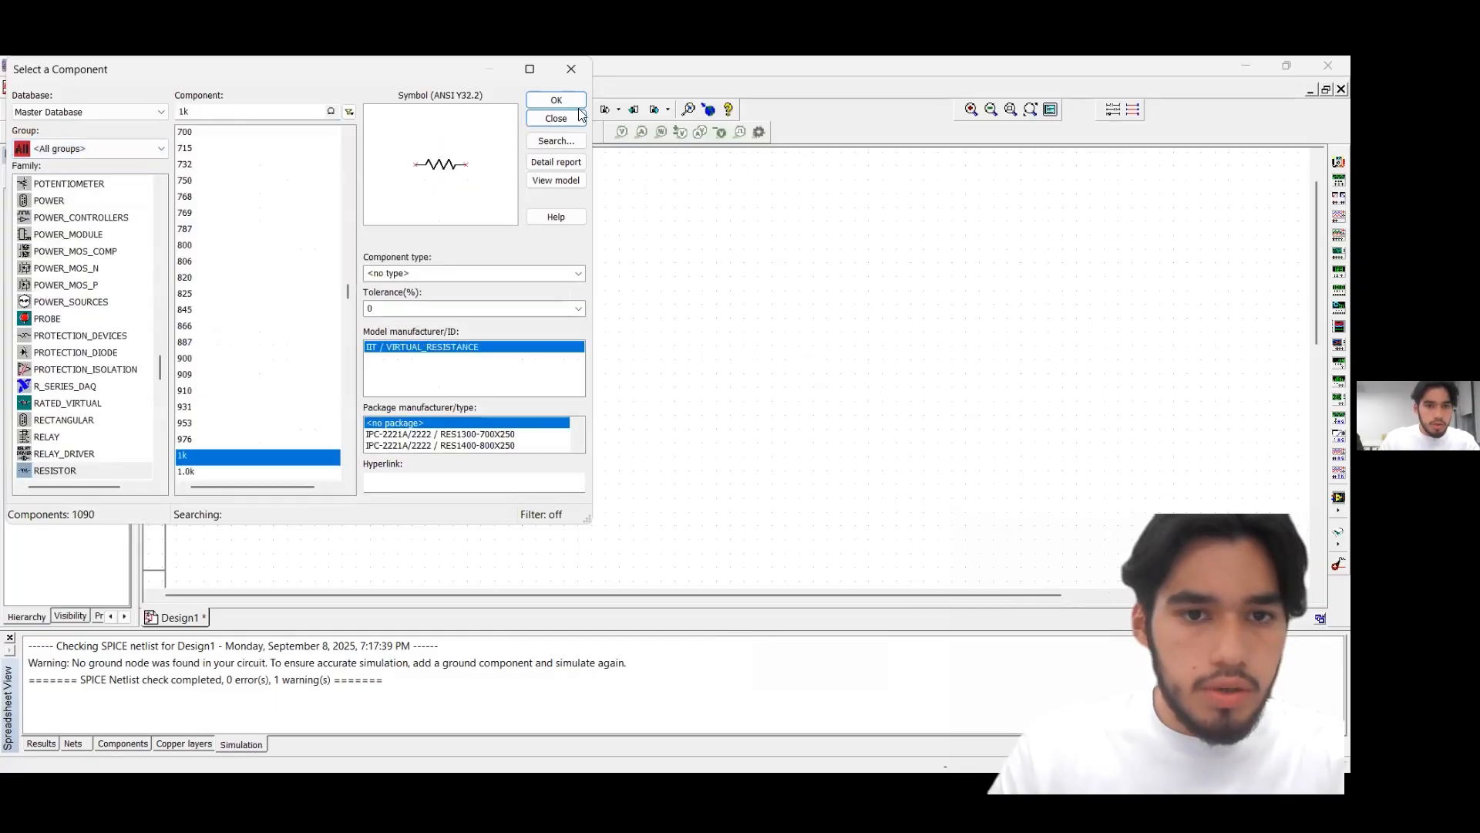
click(548, 105)
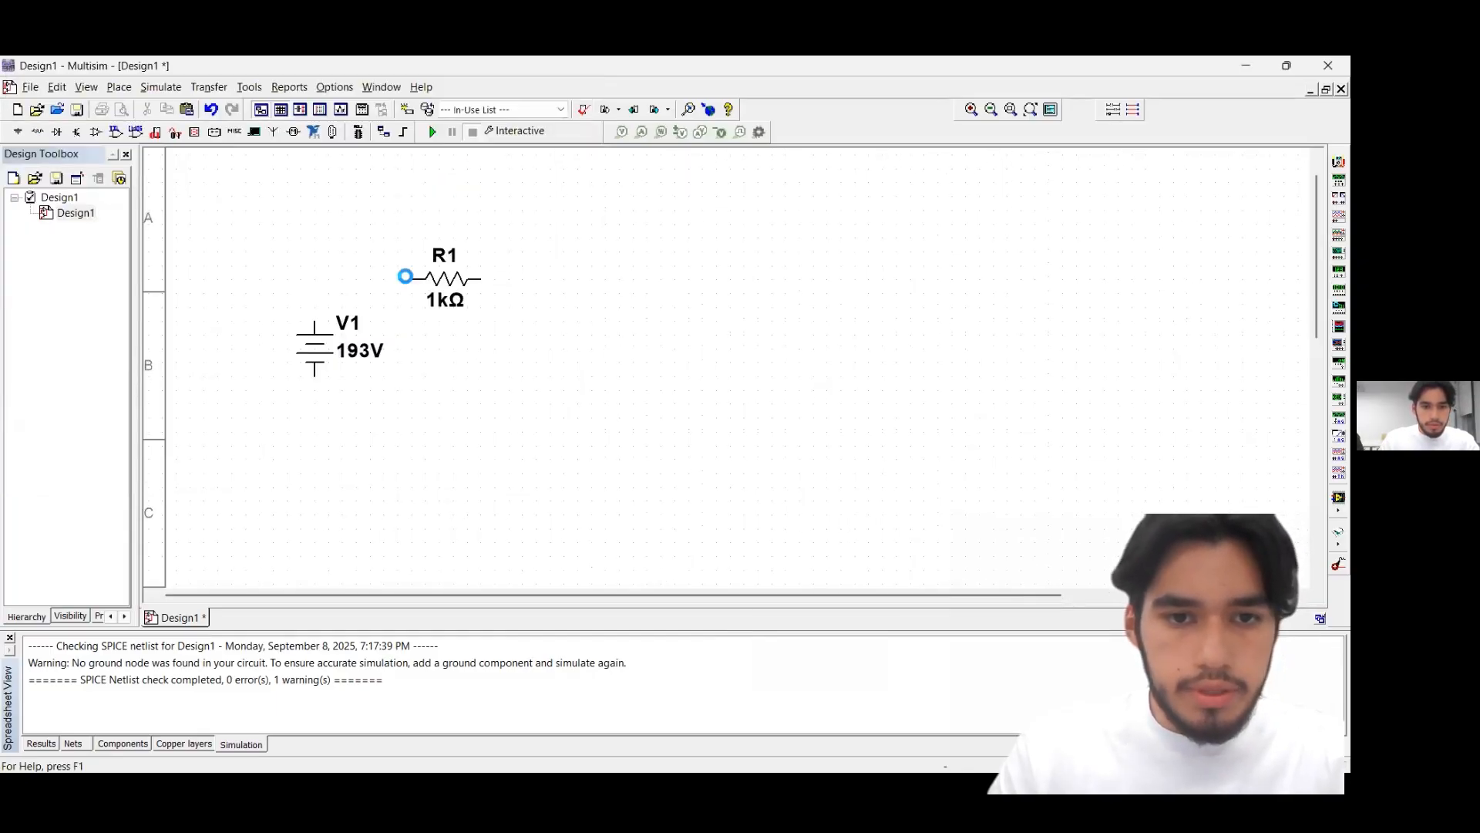
click(404, 278)
click(567, 103)
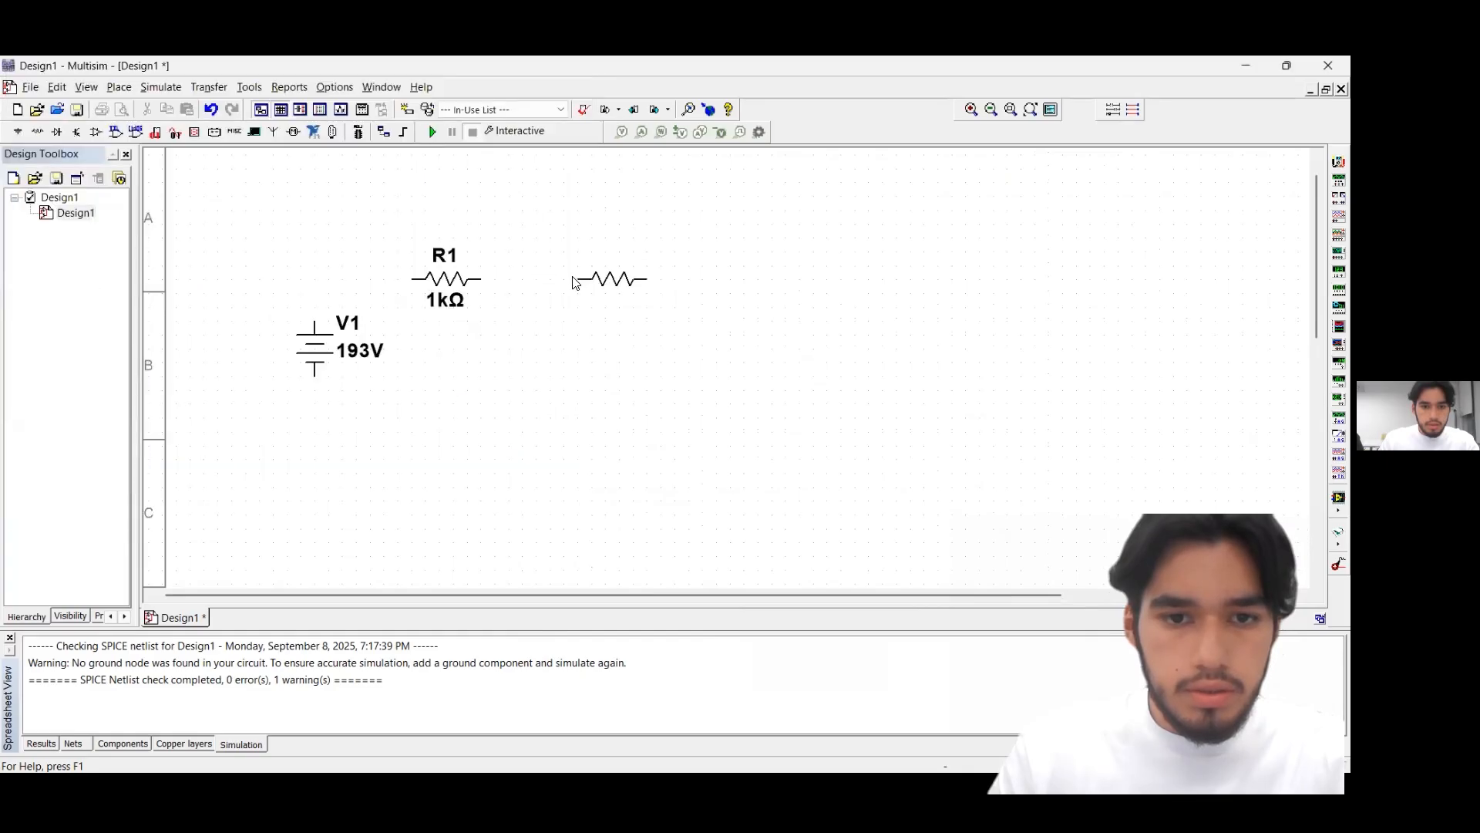
click(574, 279)
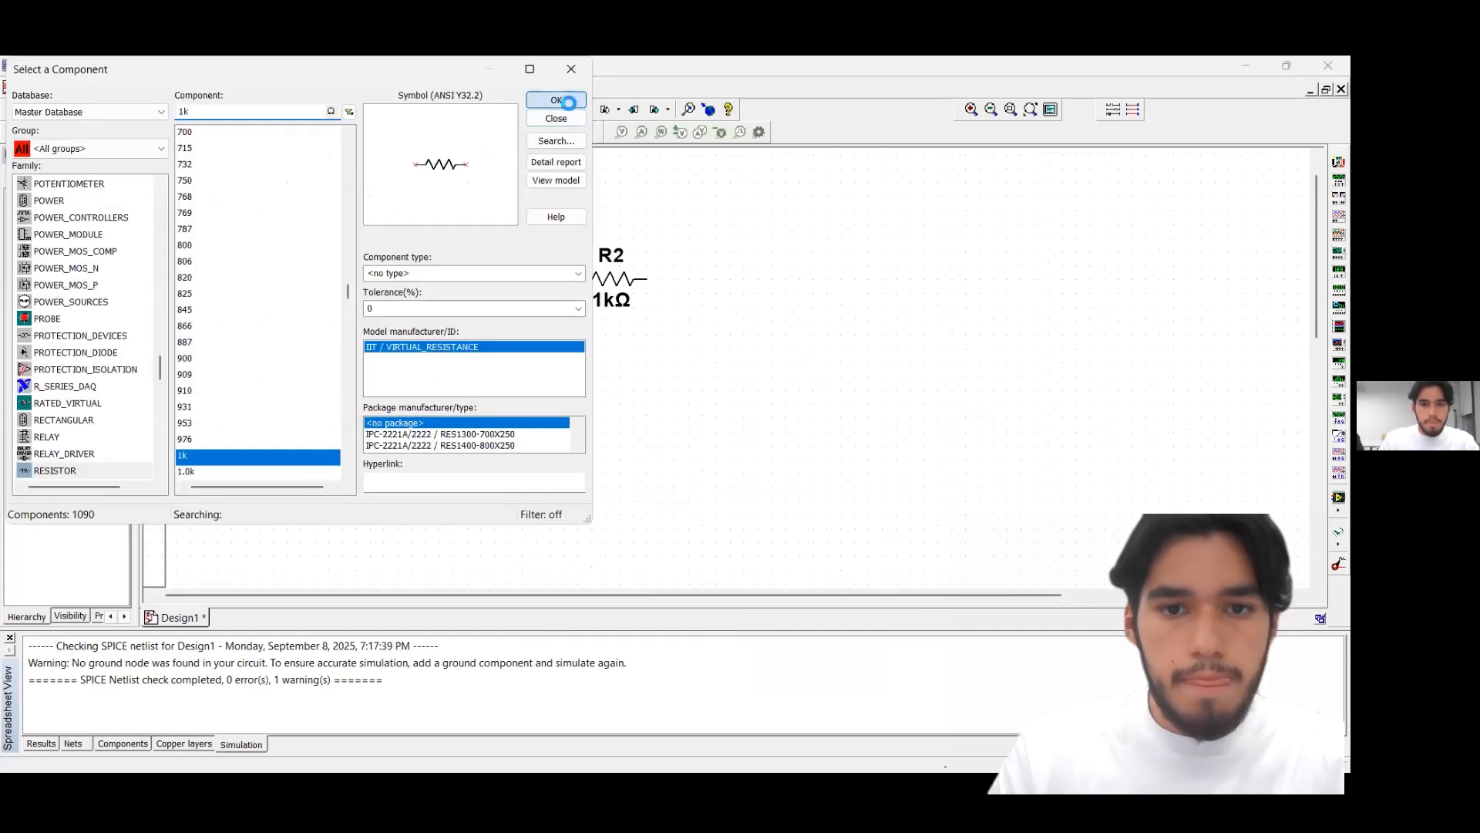
click(566, 103)
click(737, 279)
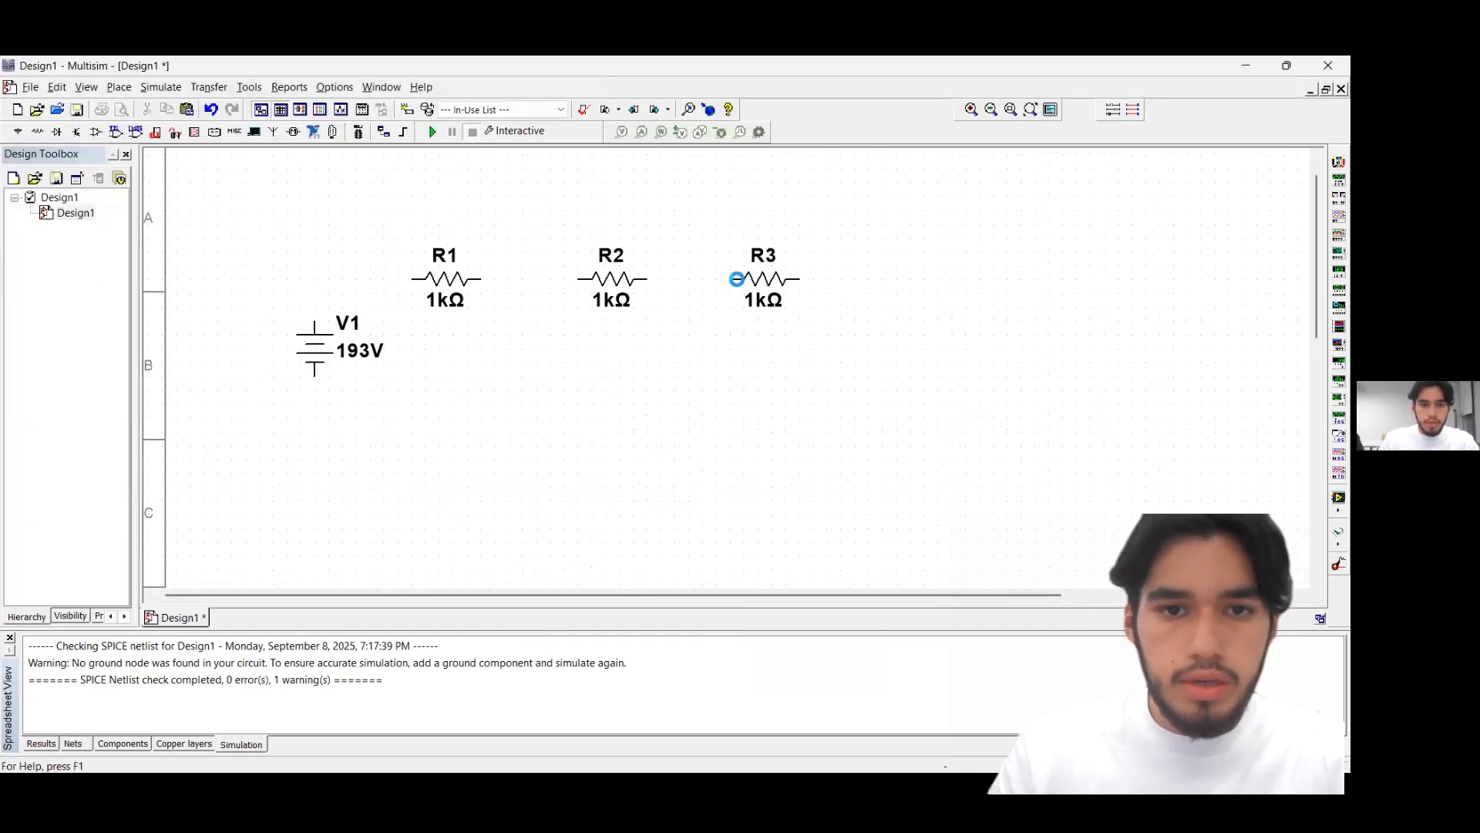
Place three more 1k resistors in a second row, aligned below R1, R2 and R3
click(557, 103)
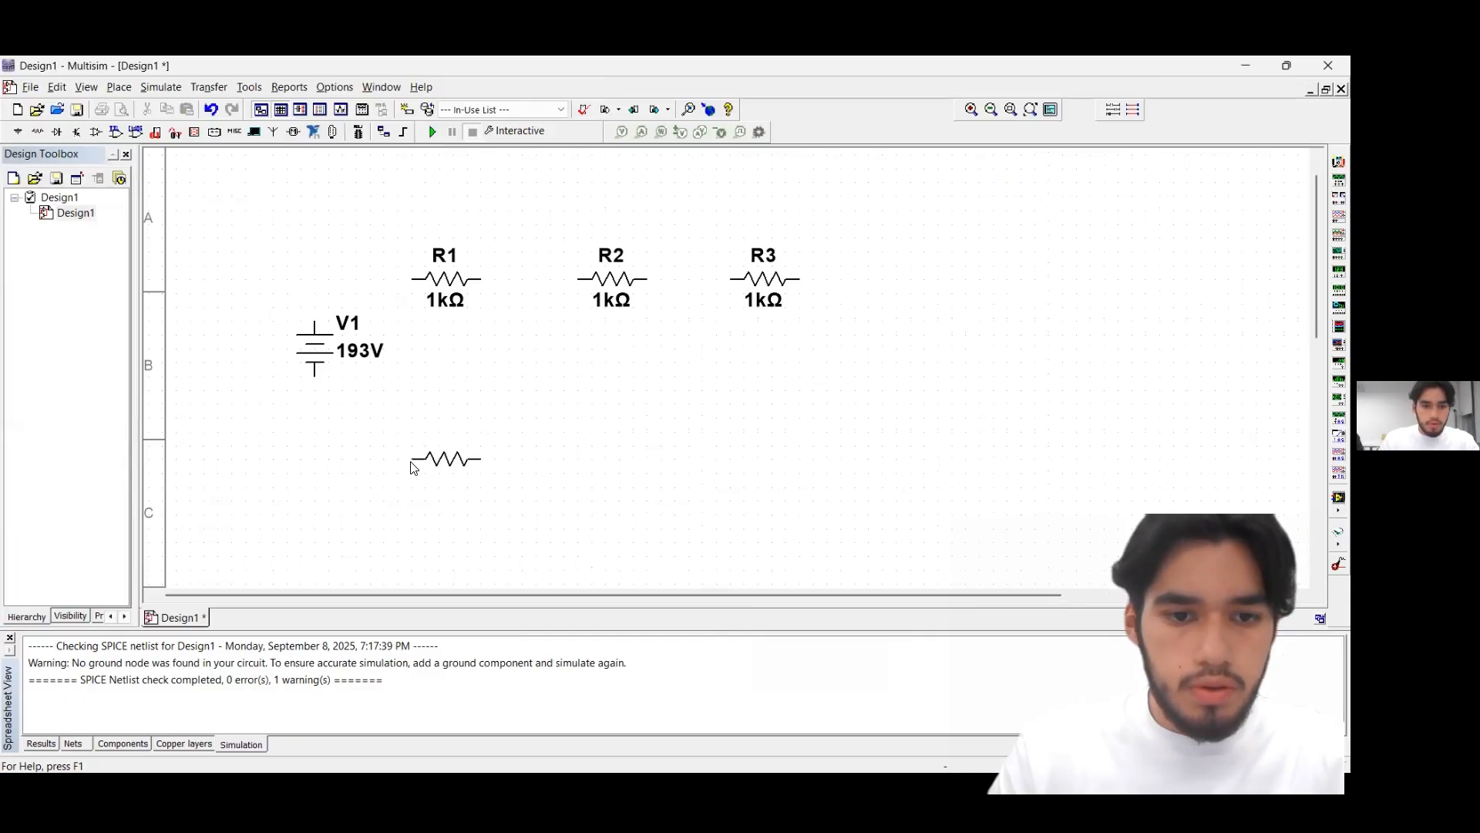
click(411, 467)
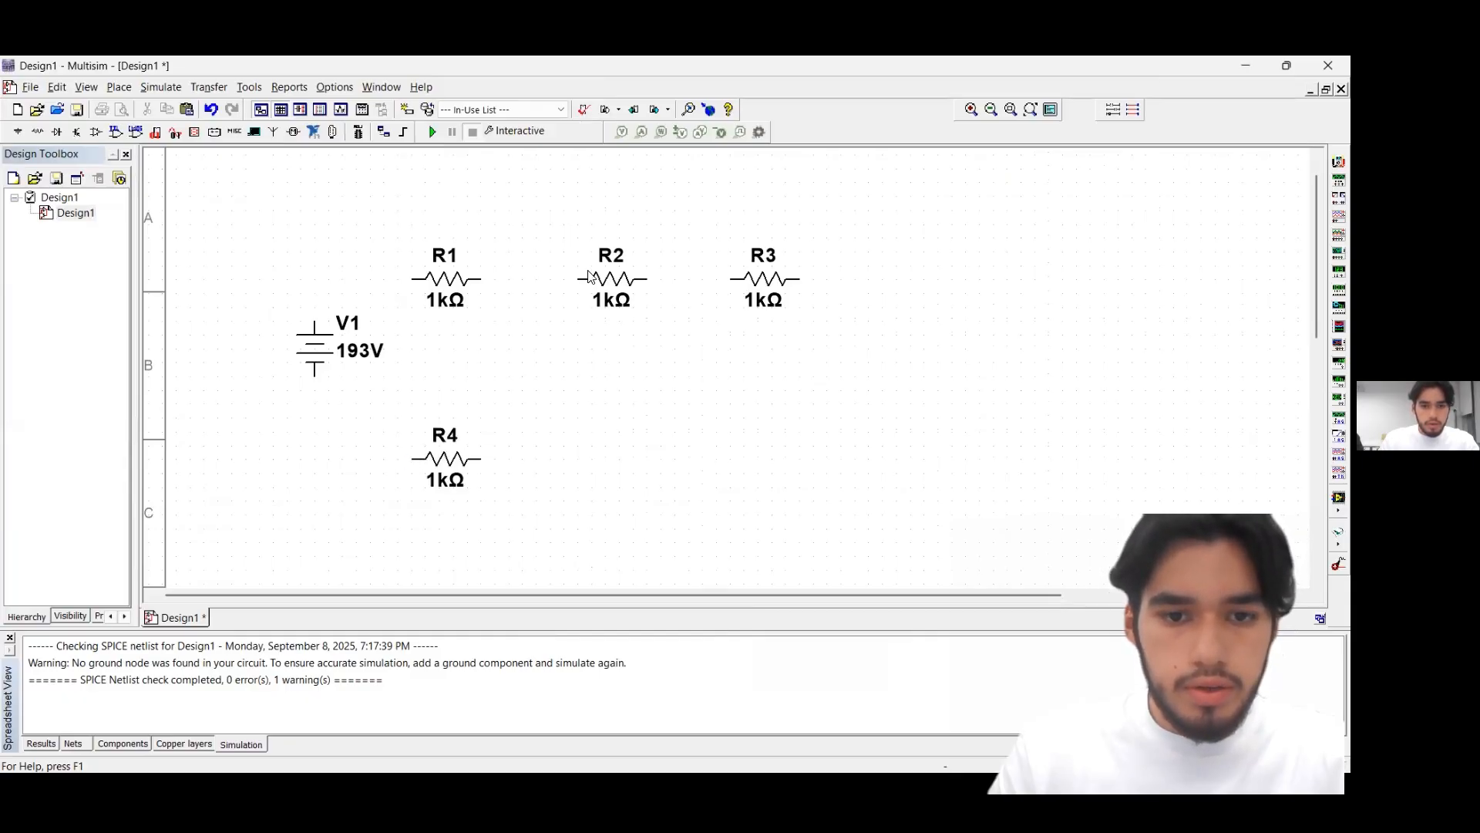
click(576, 471)
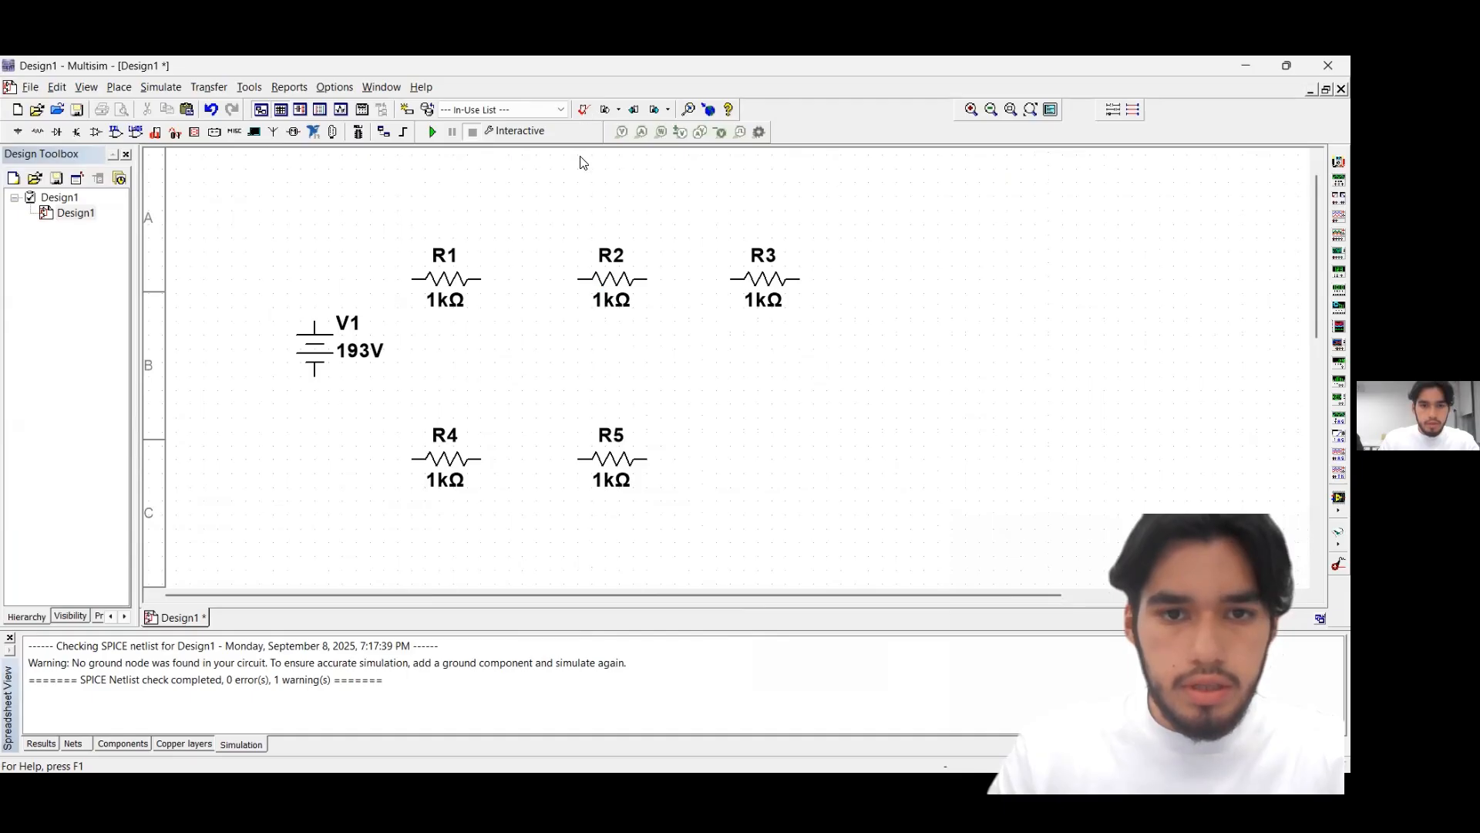
key(ctrl+v)
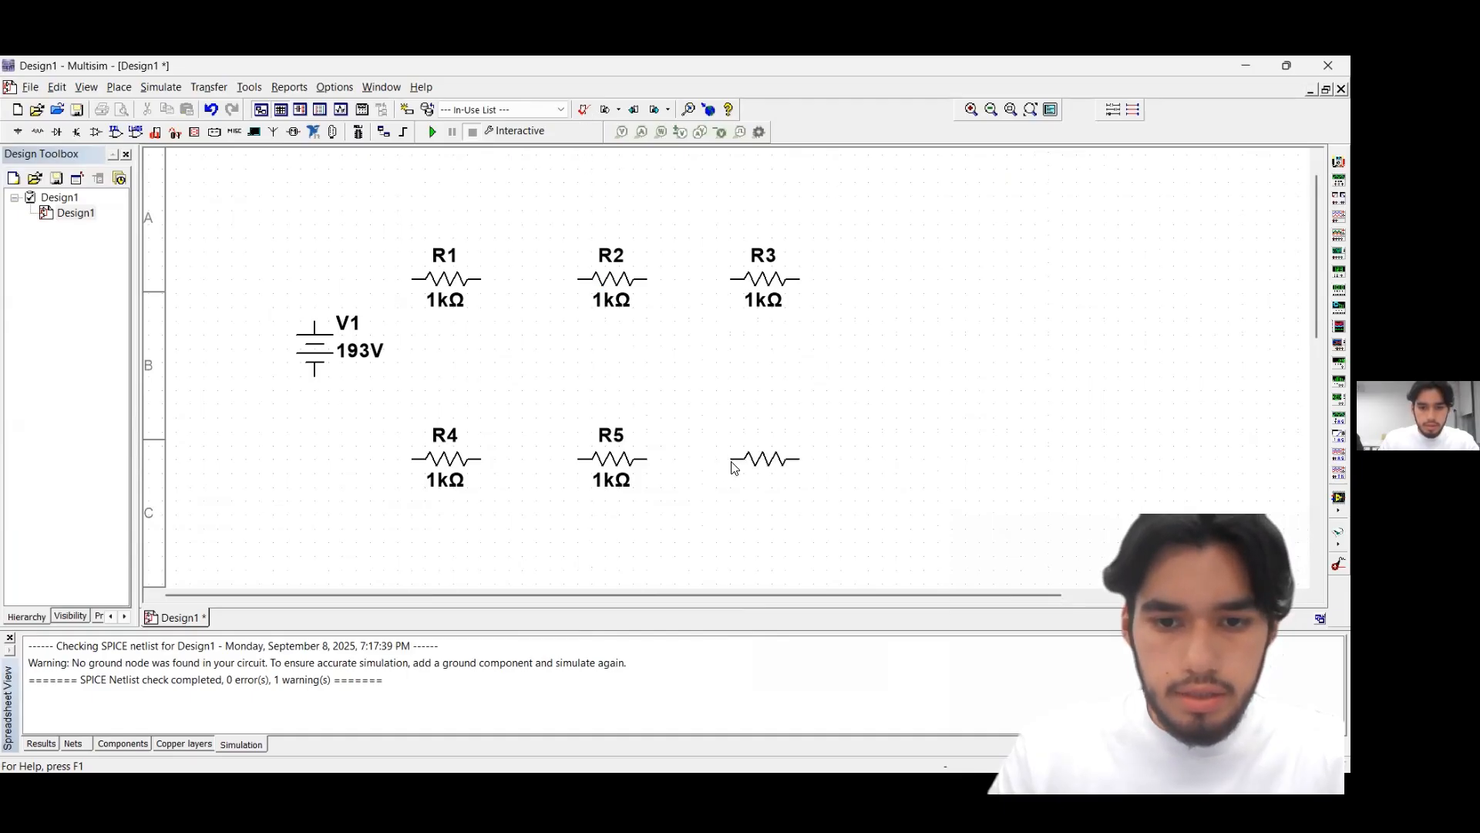
click(736, 473)
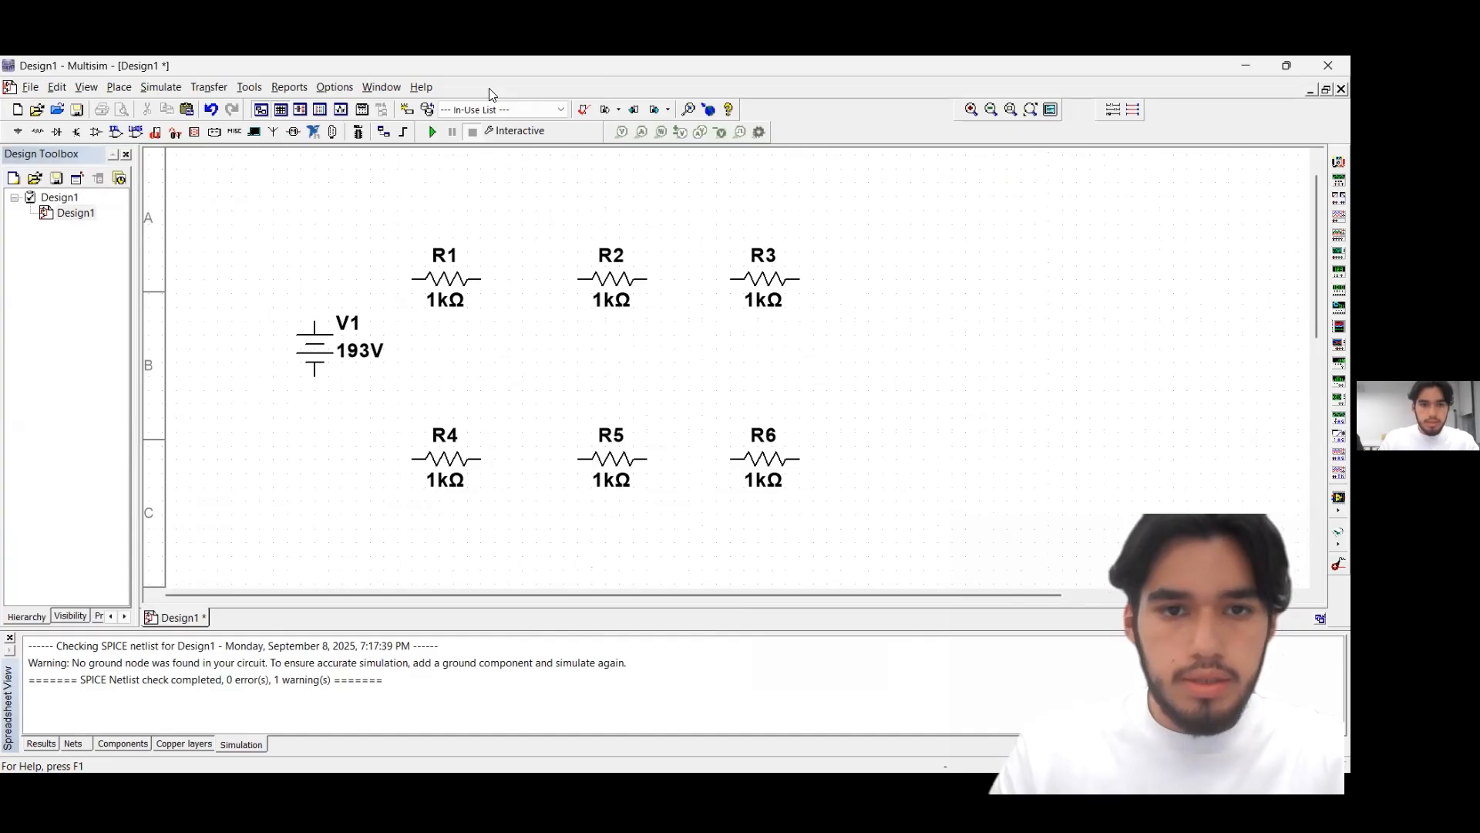
key(Escape)
Set the upper-row resistances to 4 Ω for R1, 2.5 Ω for R2 and 2 Ω for R3
click(450, 302)
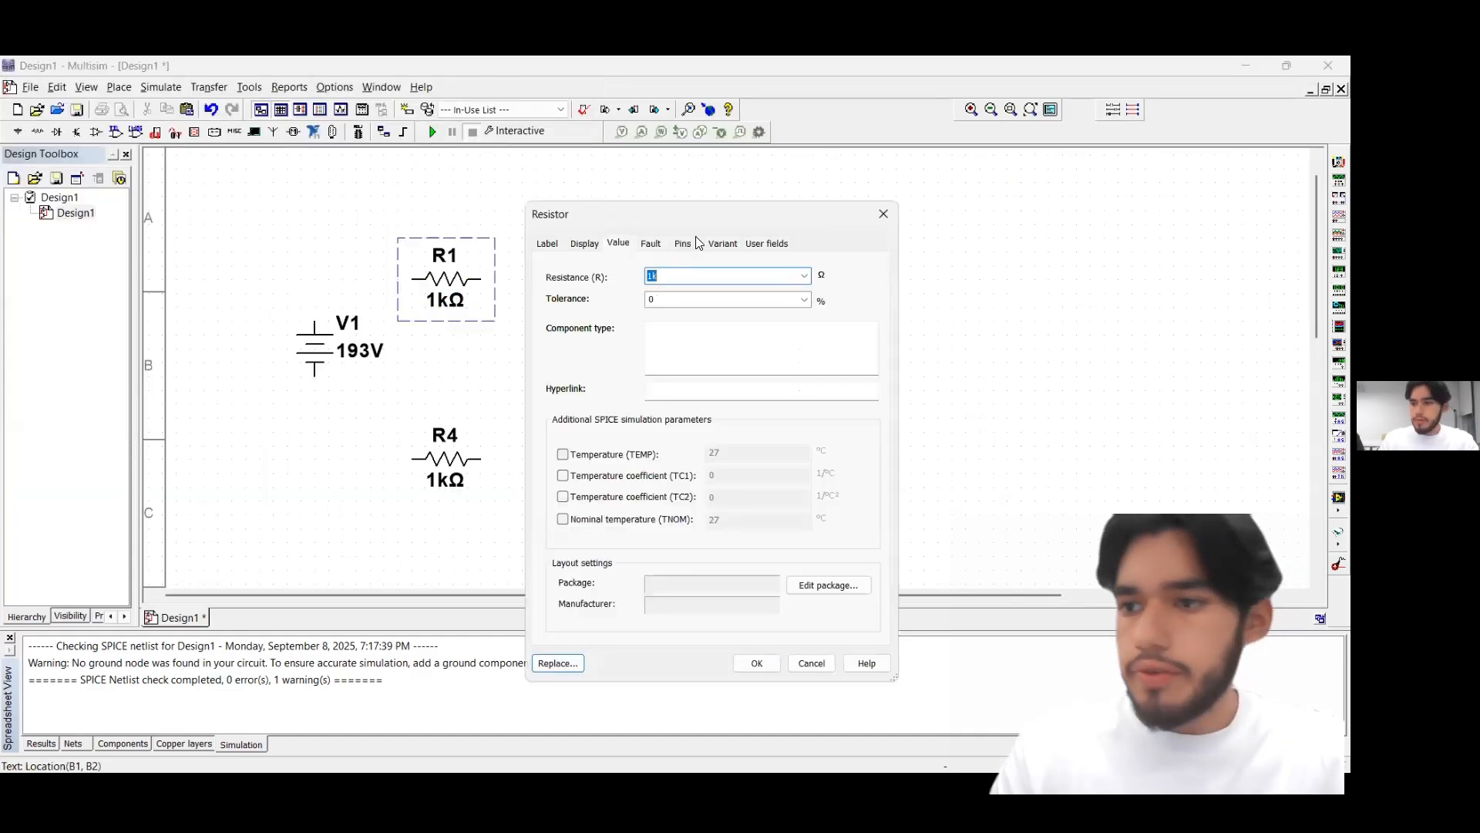
text(4)
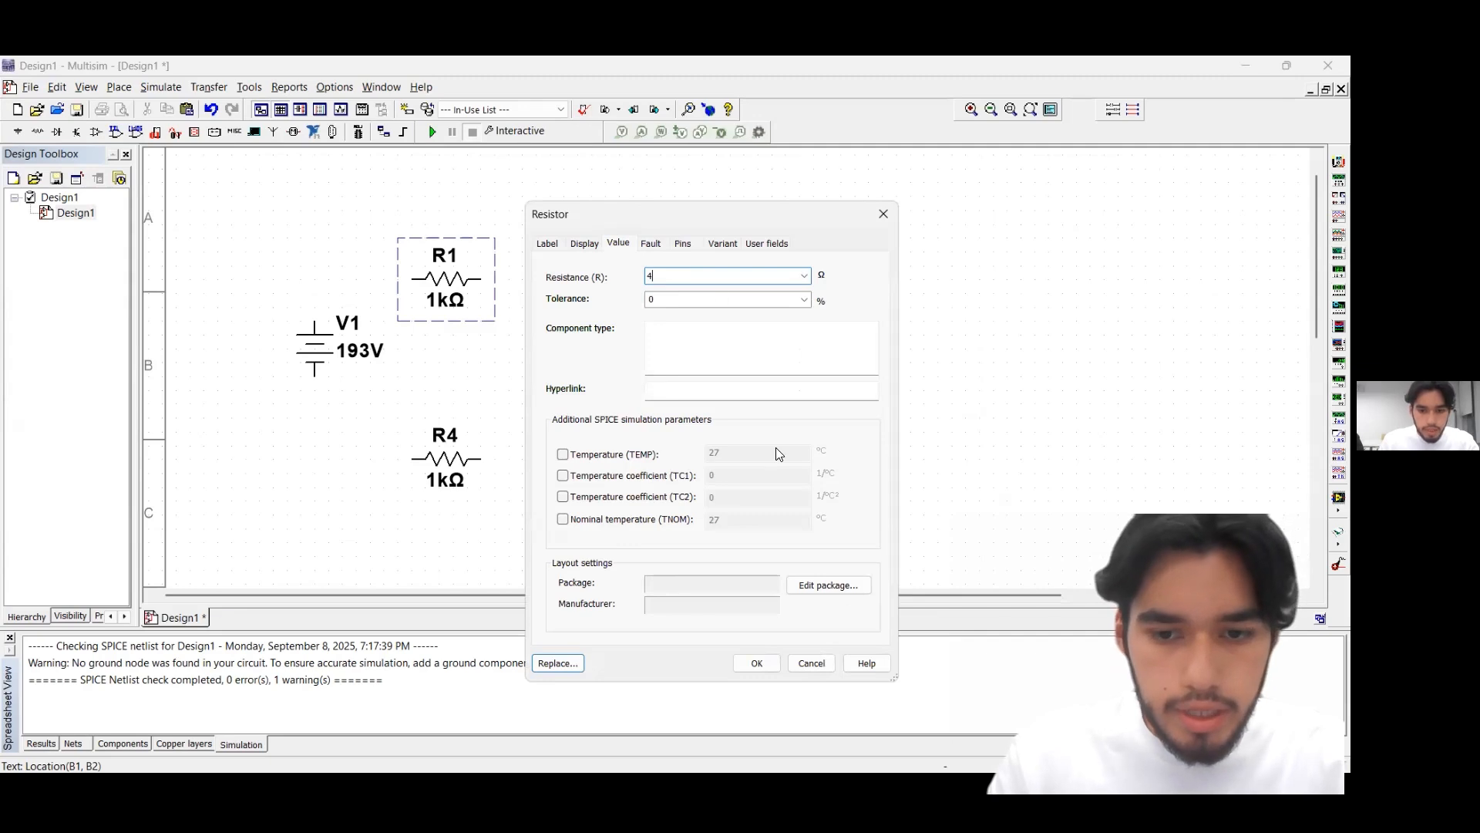
click(756, 663)
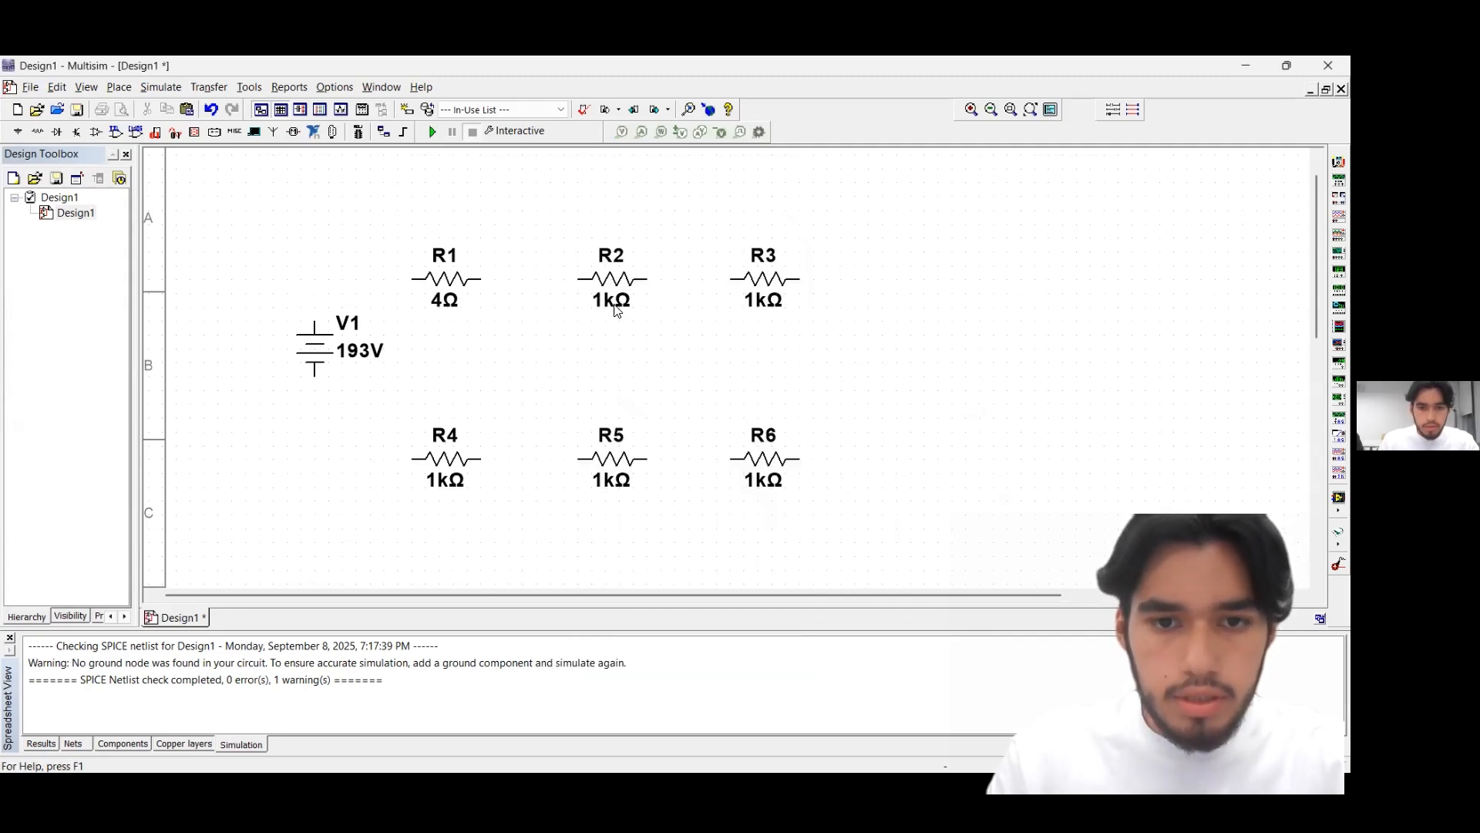
double_click(616, 310)
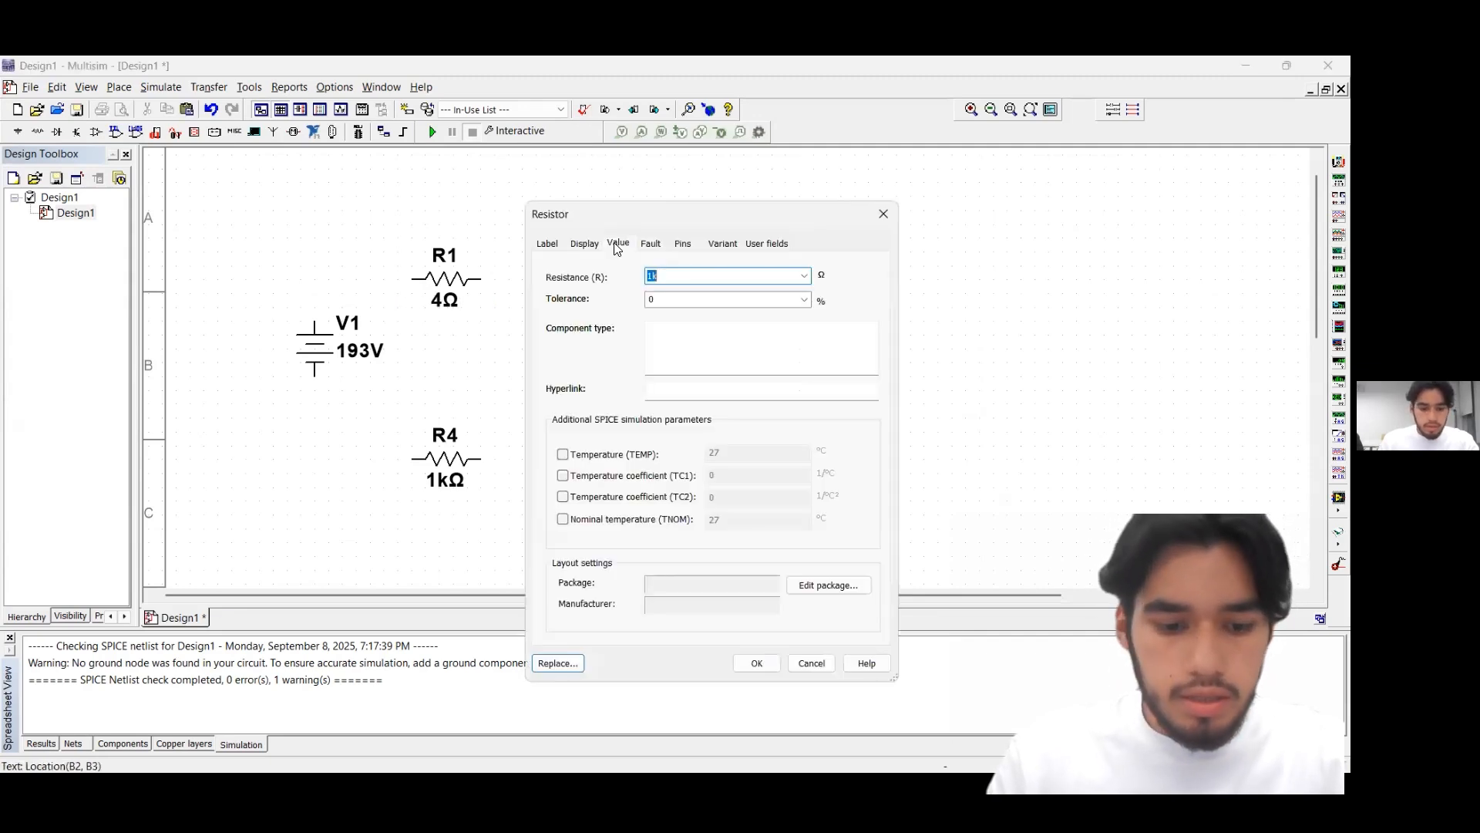
text(2.5)
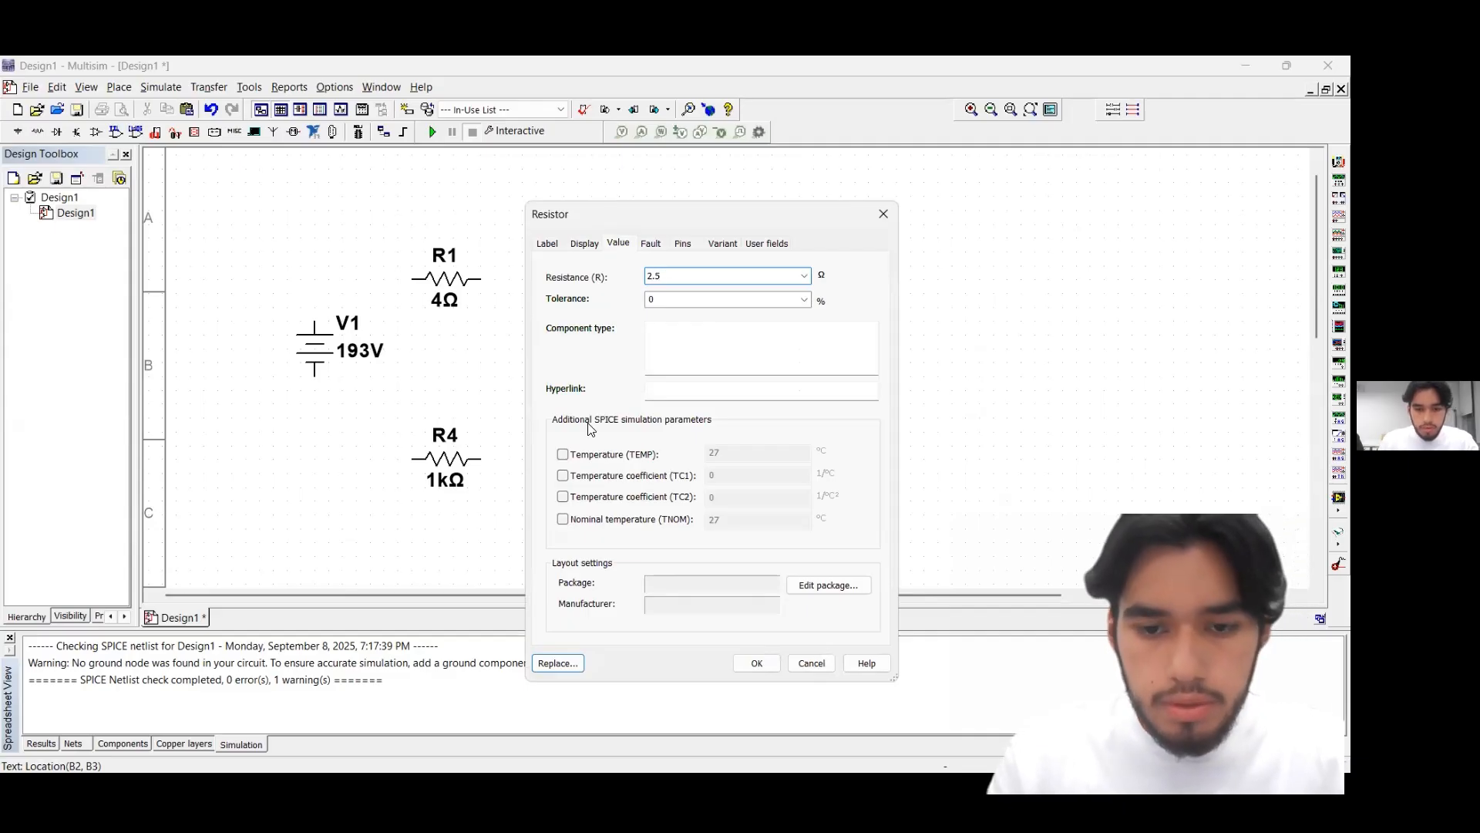
click(756, 662)
click(780, 289)
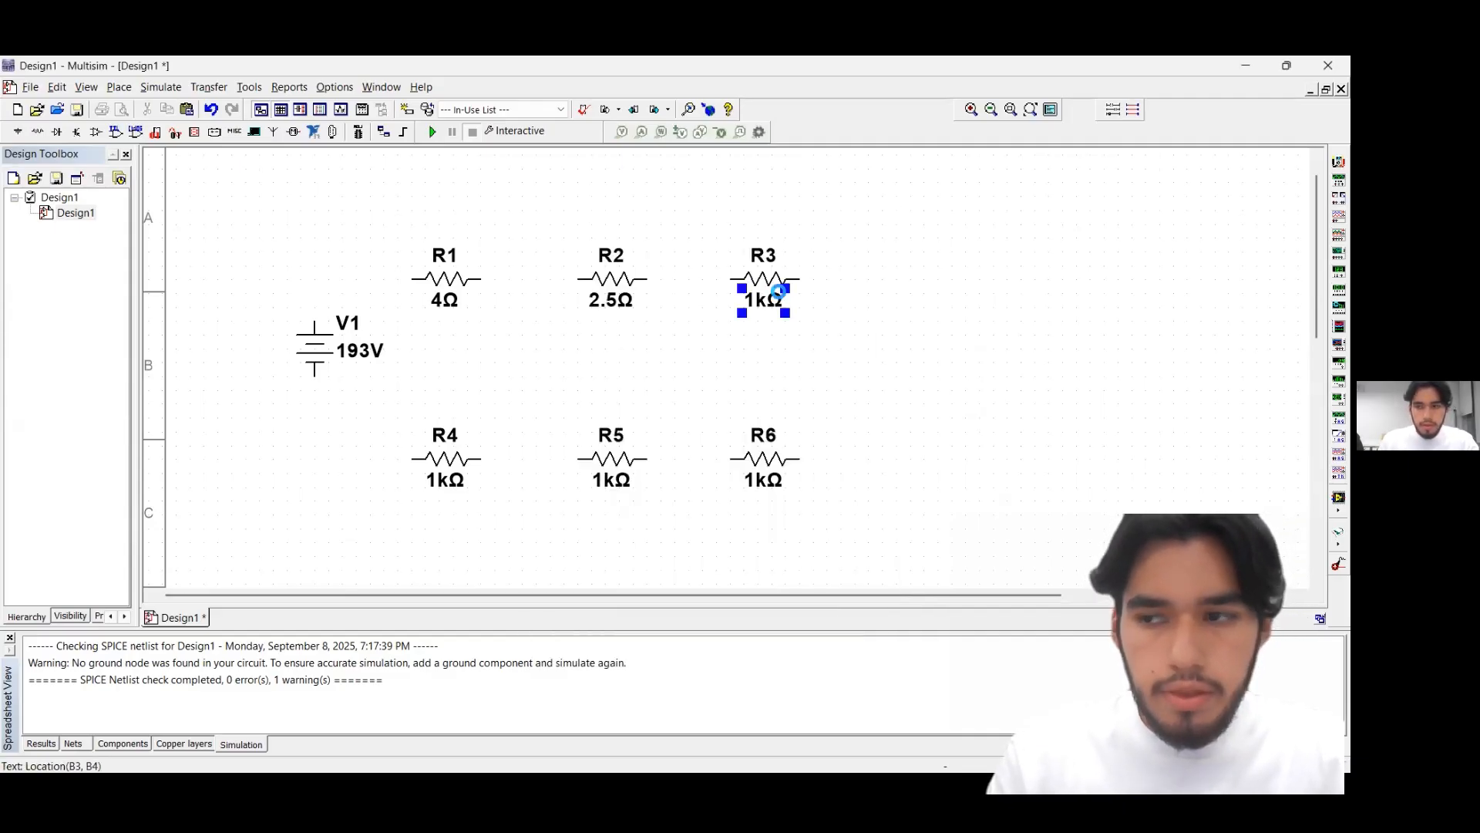
double_click(783, 291)
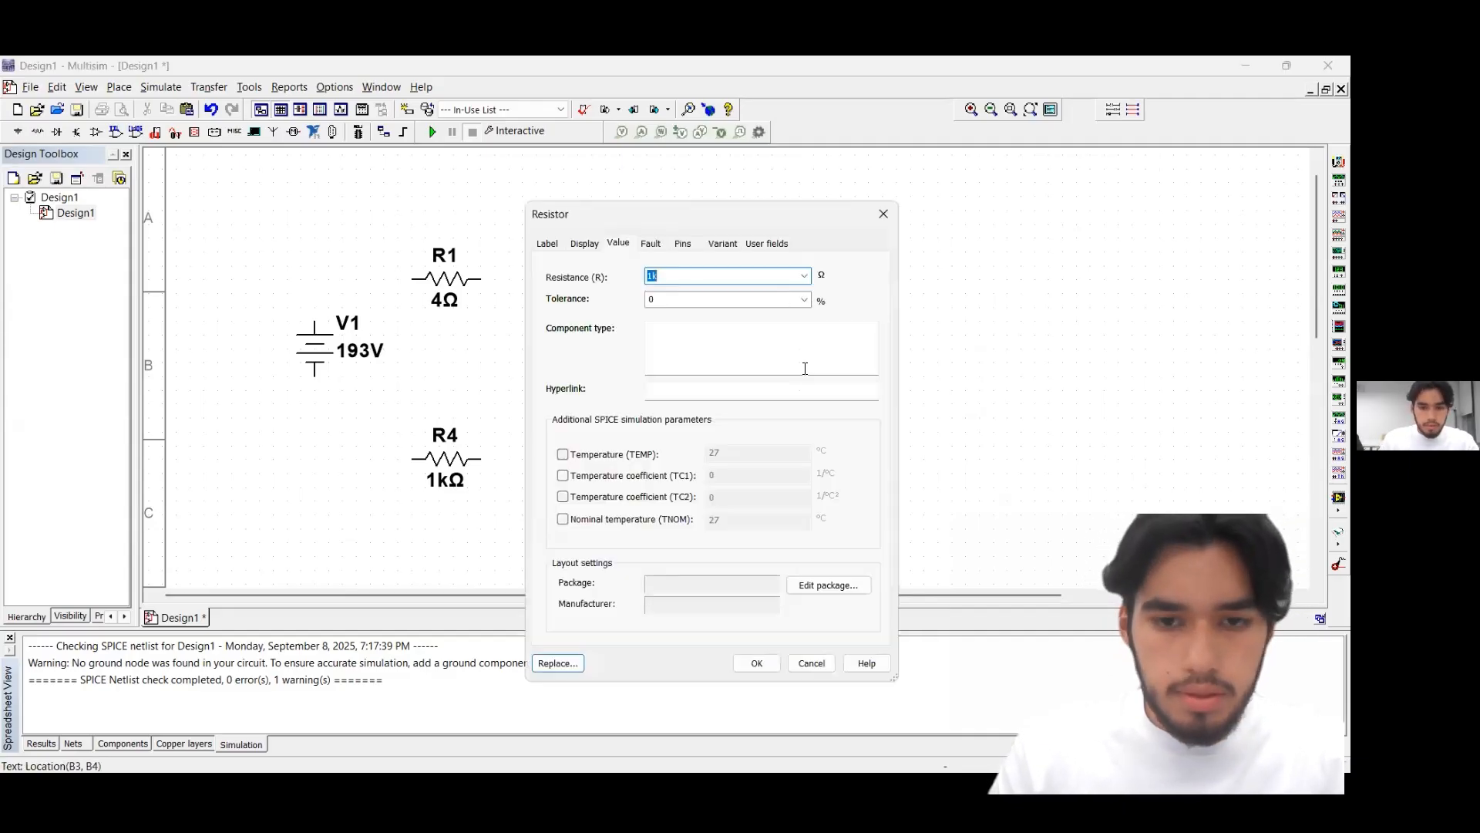
text(2)
click(772, 663)
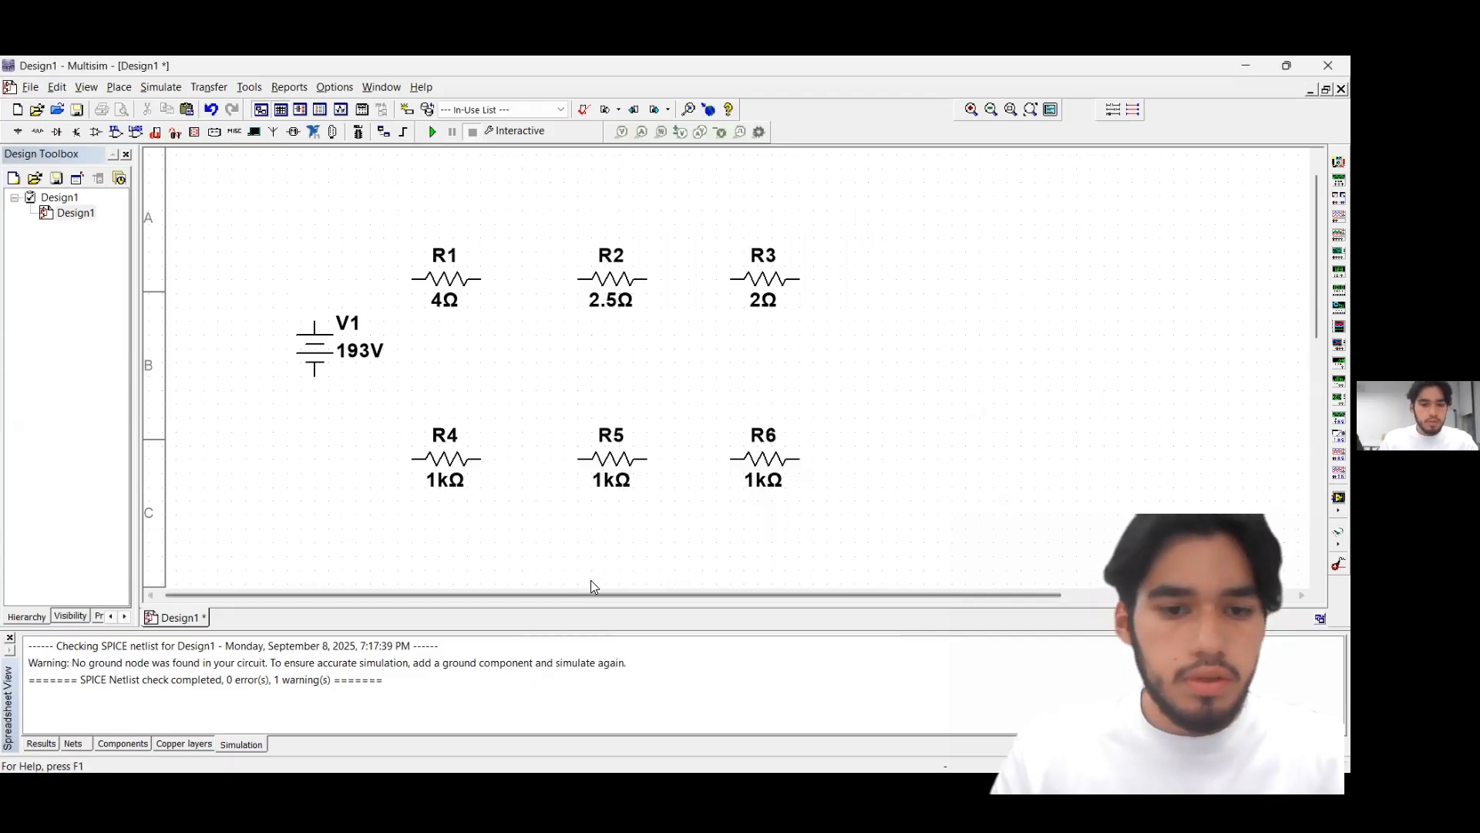
Set the lower-row resistances to 6 Ω for R4, 7.5 Ω for R5 and 8 Ω for R6
click(460, 479)
double_click(451, 459)
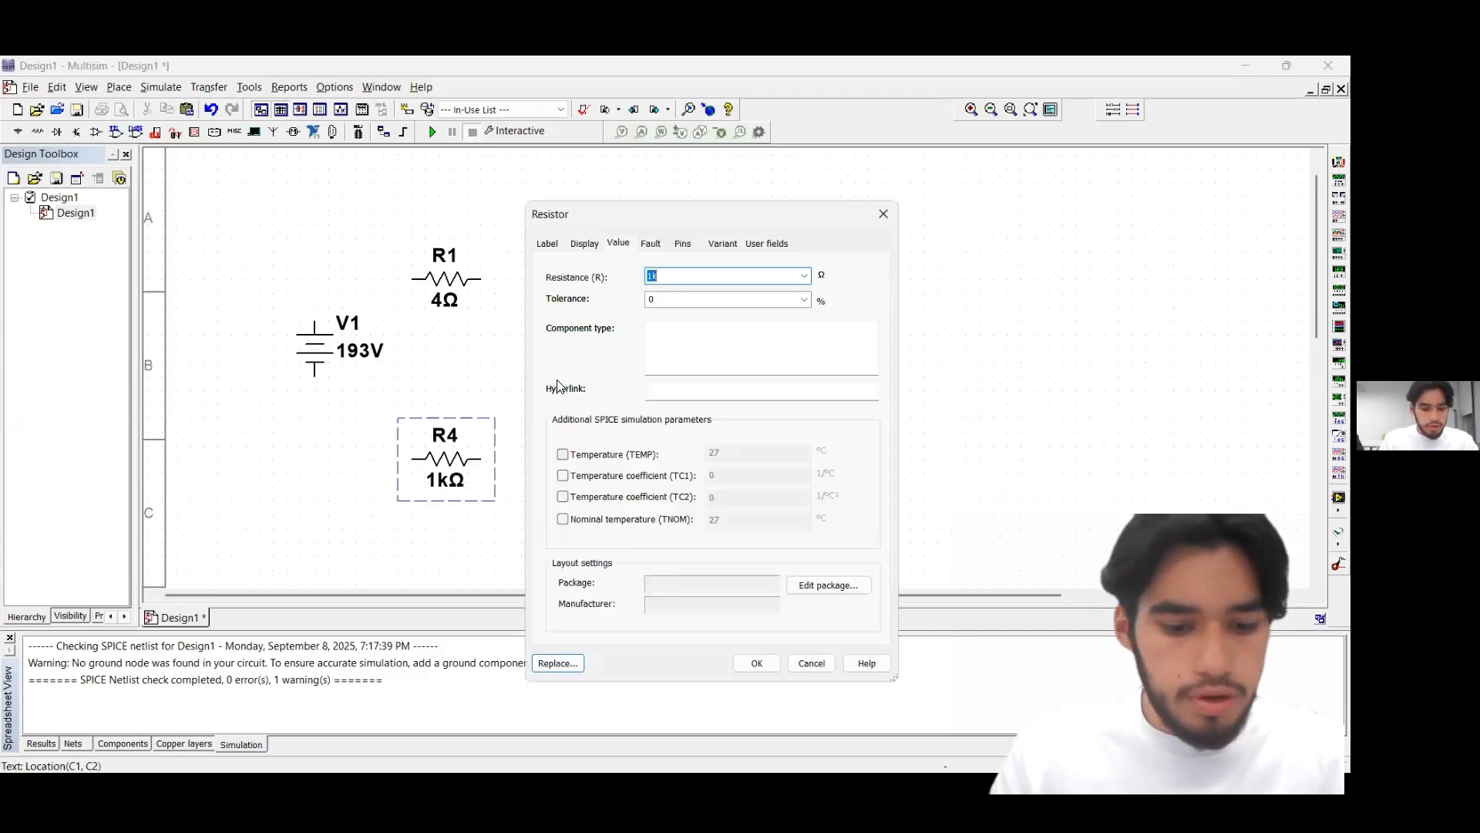
text(6)
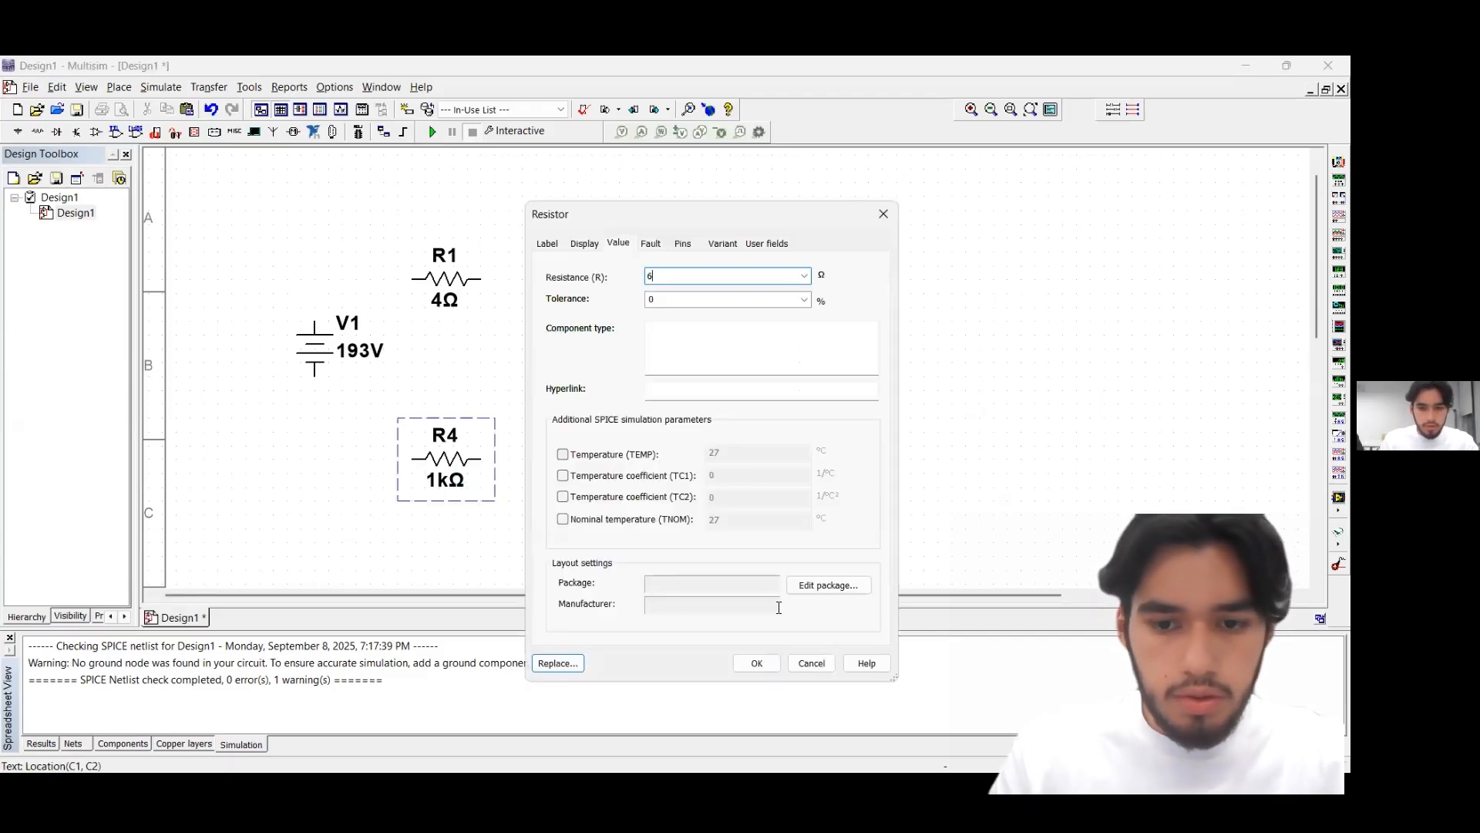
click(757, 663)
click(621, 480)
double_click(621, 480)
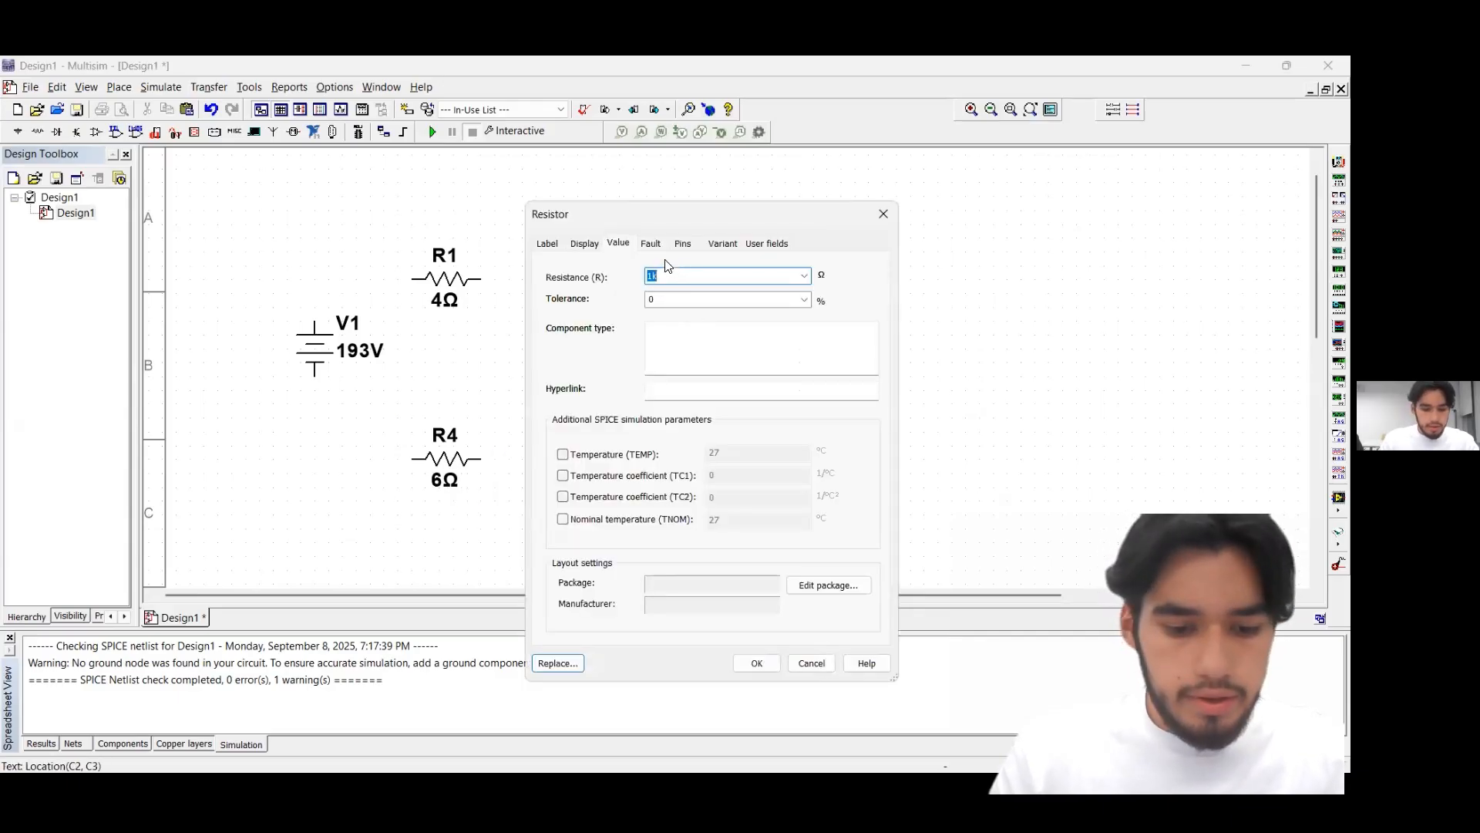
text(7.5)
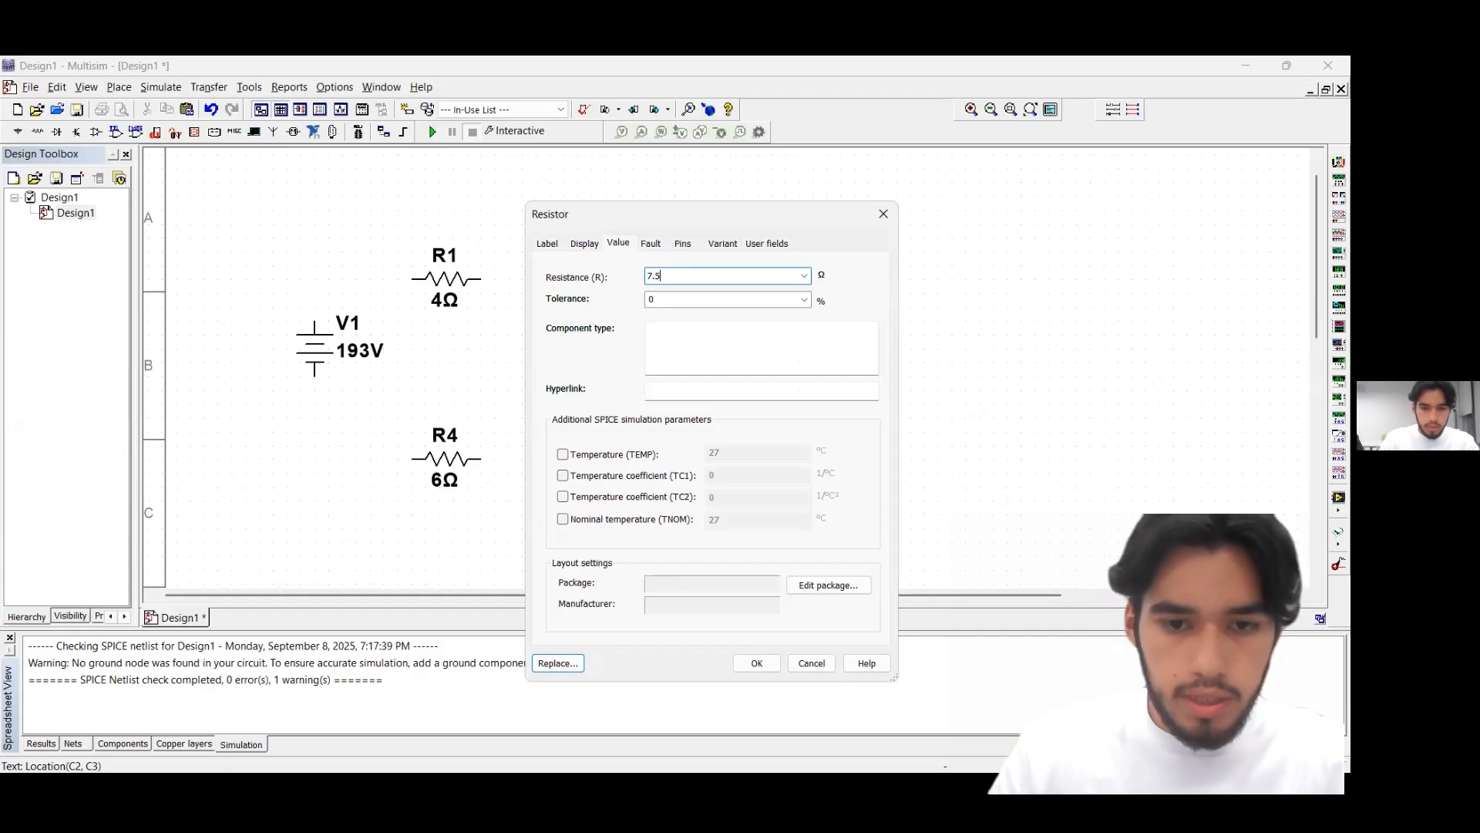
click(756, 662)
click(771, 474)
double_click(768, 455)
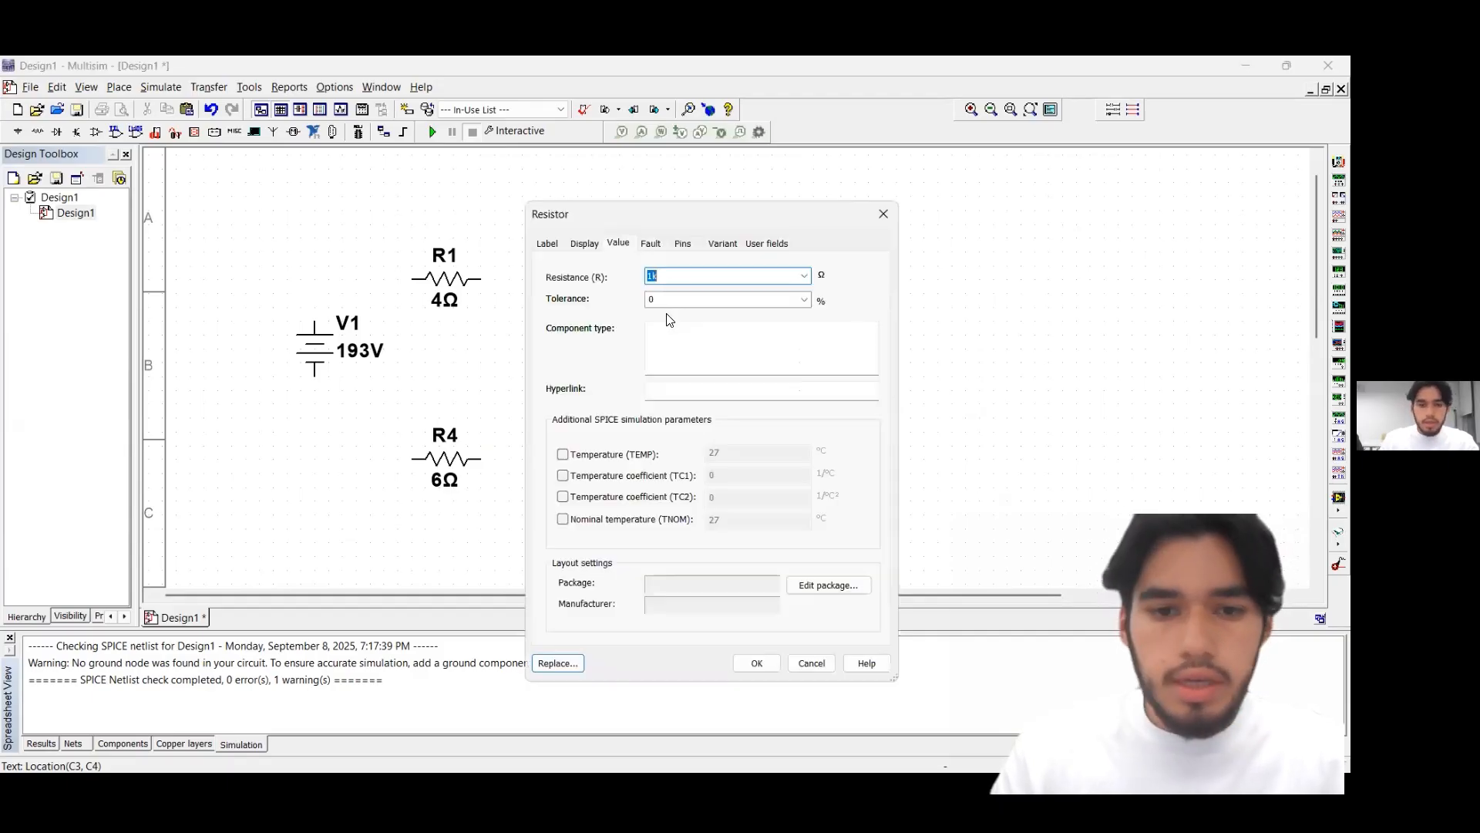
text(8)
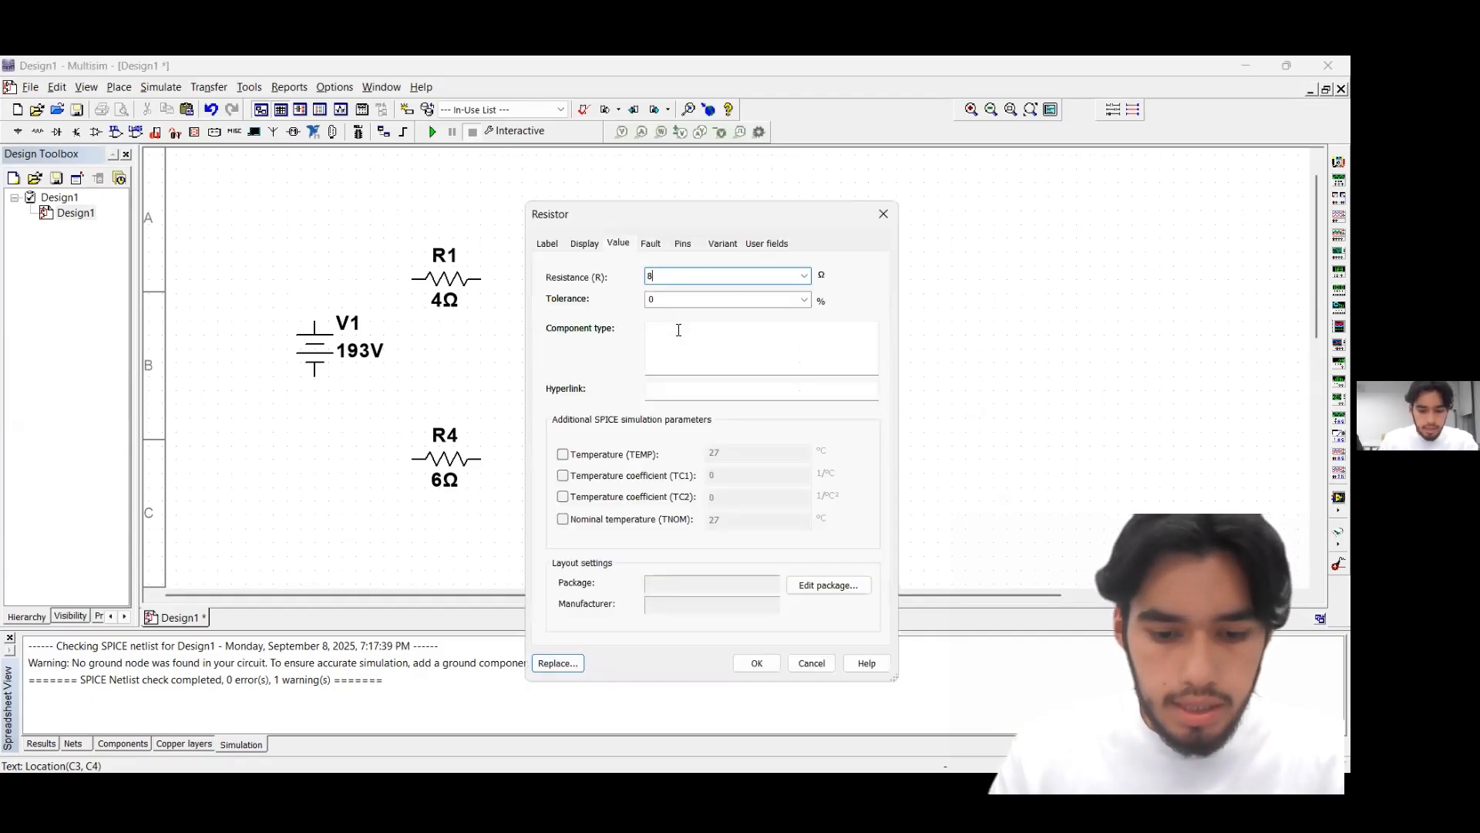
click(757, 664)
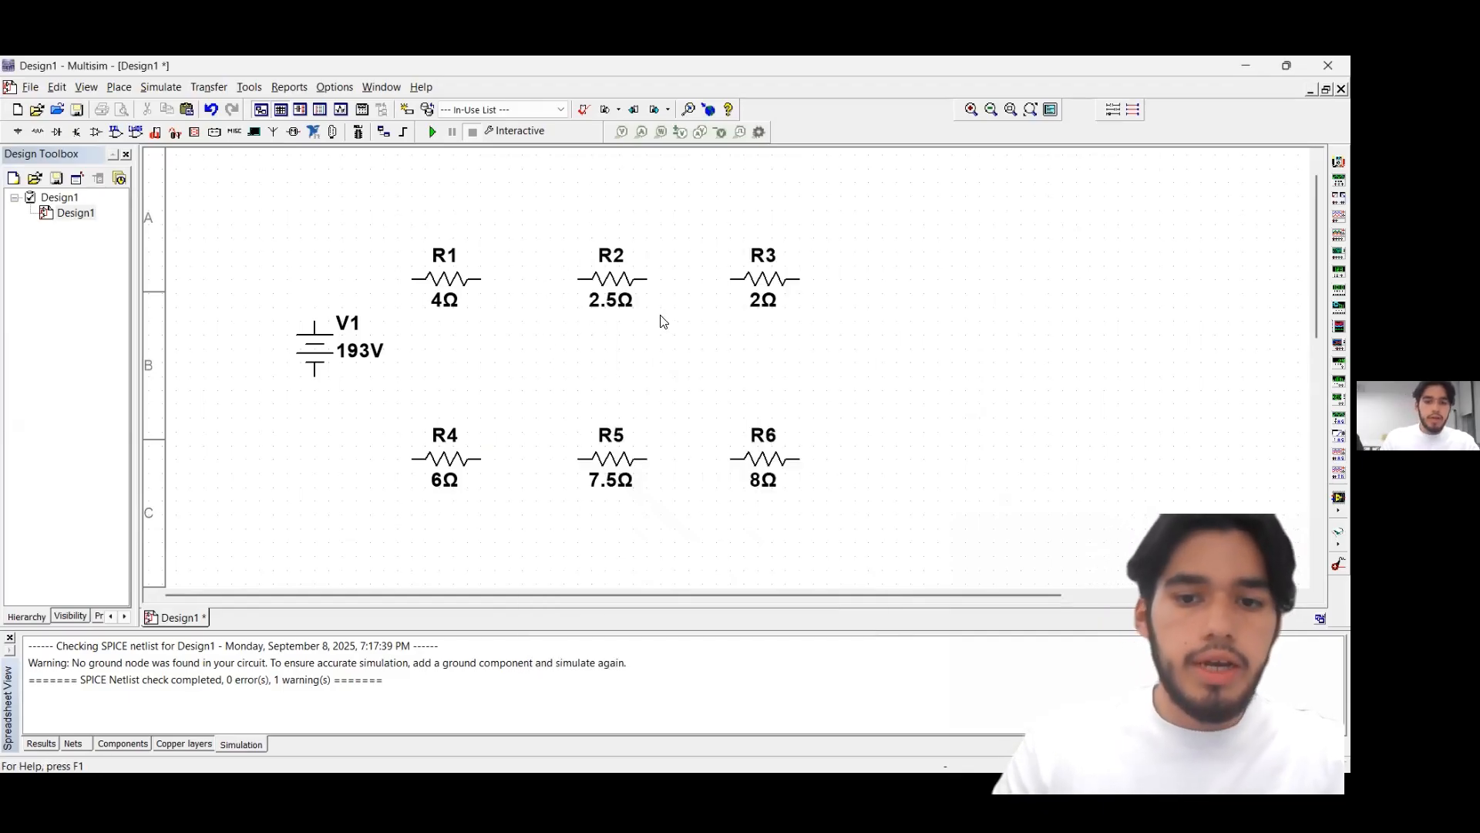
Place a VOLTAGE_CONTROLLED_CURRENT_SOURCE between the two resistor rows, in the gap between the first and second resistor columns
click(17, 132)
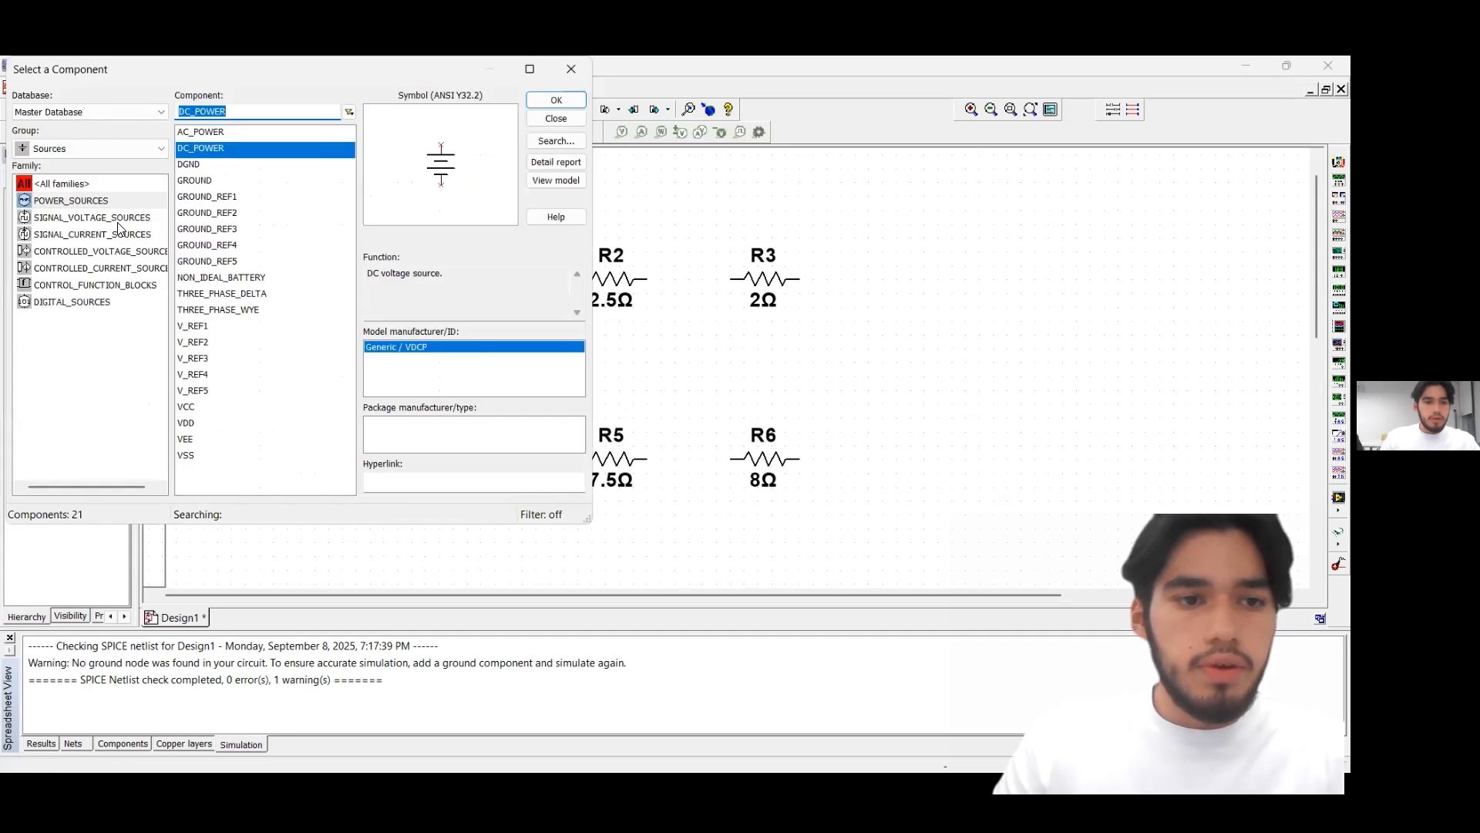
click(129, 271)
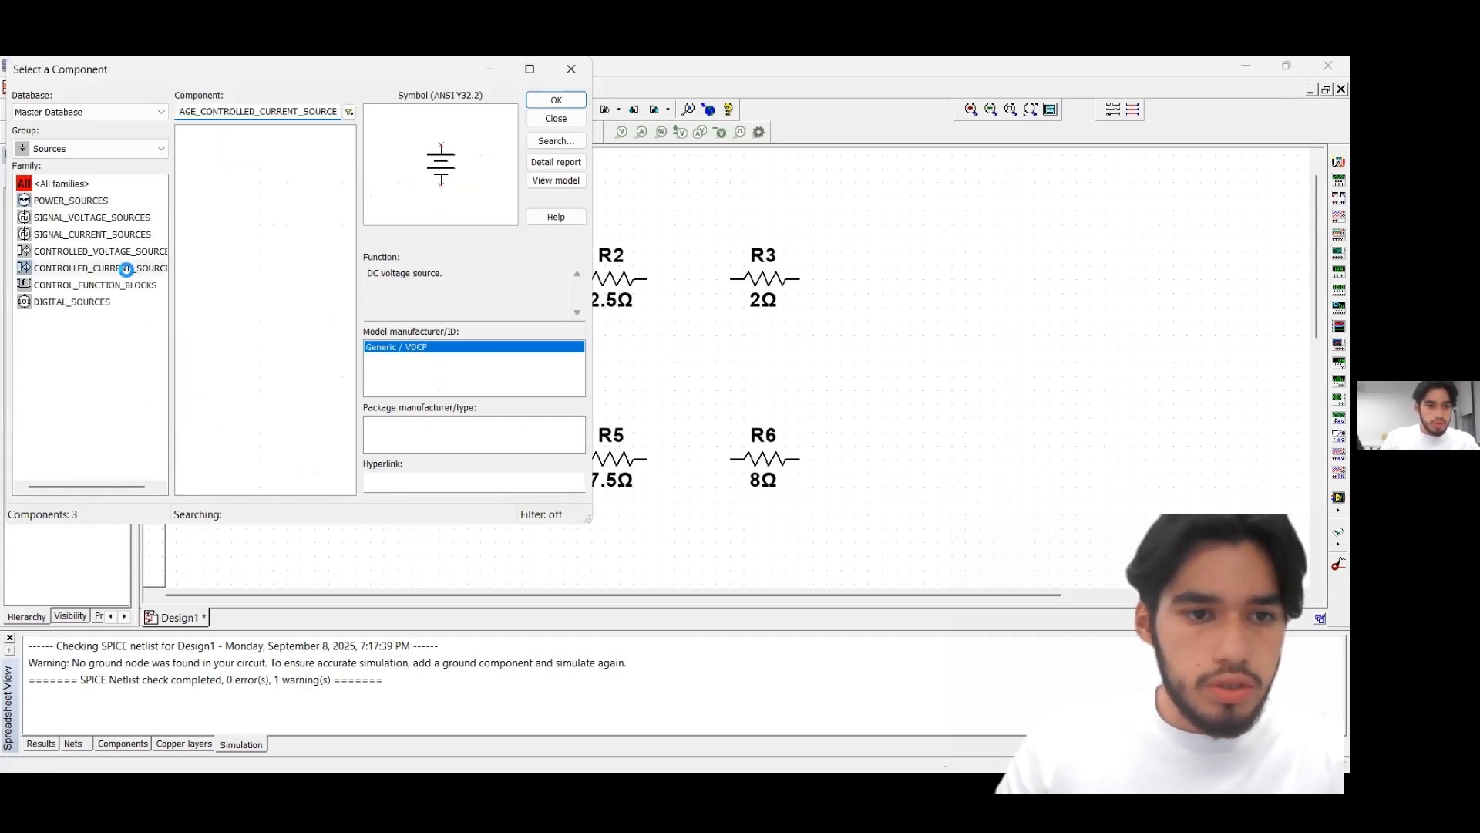
click(543, 105)
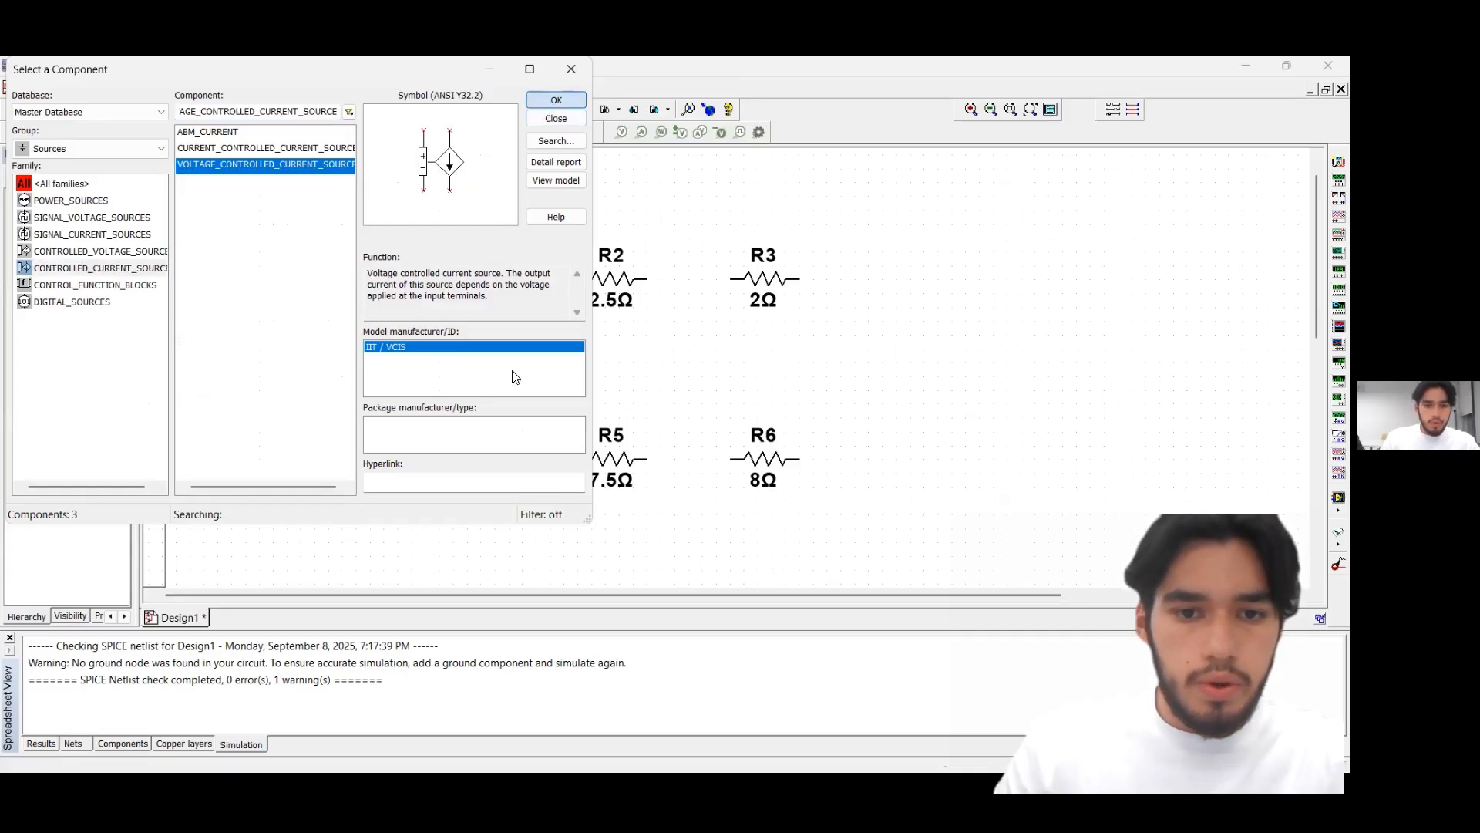
click(496, 410)
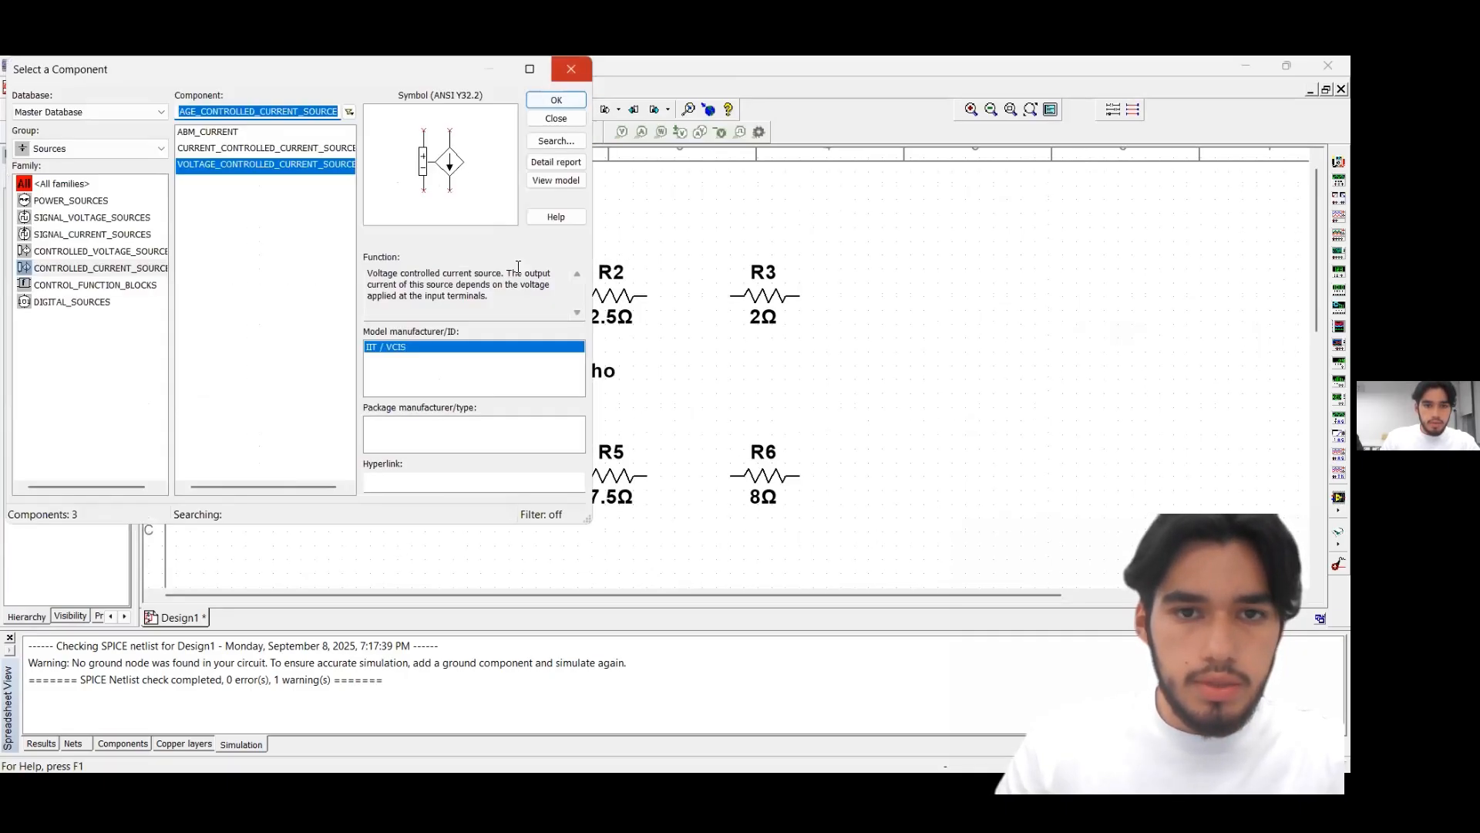
click(570, 69)
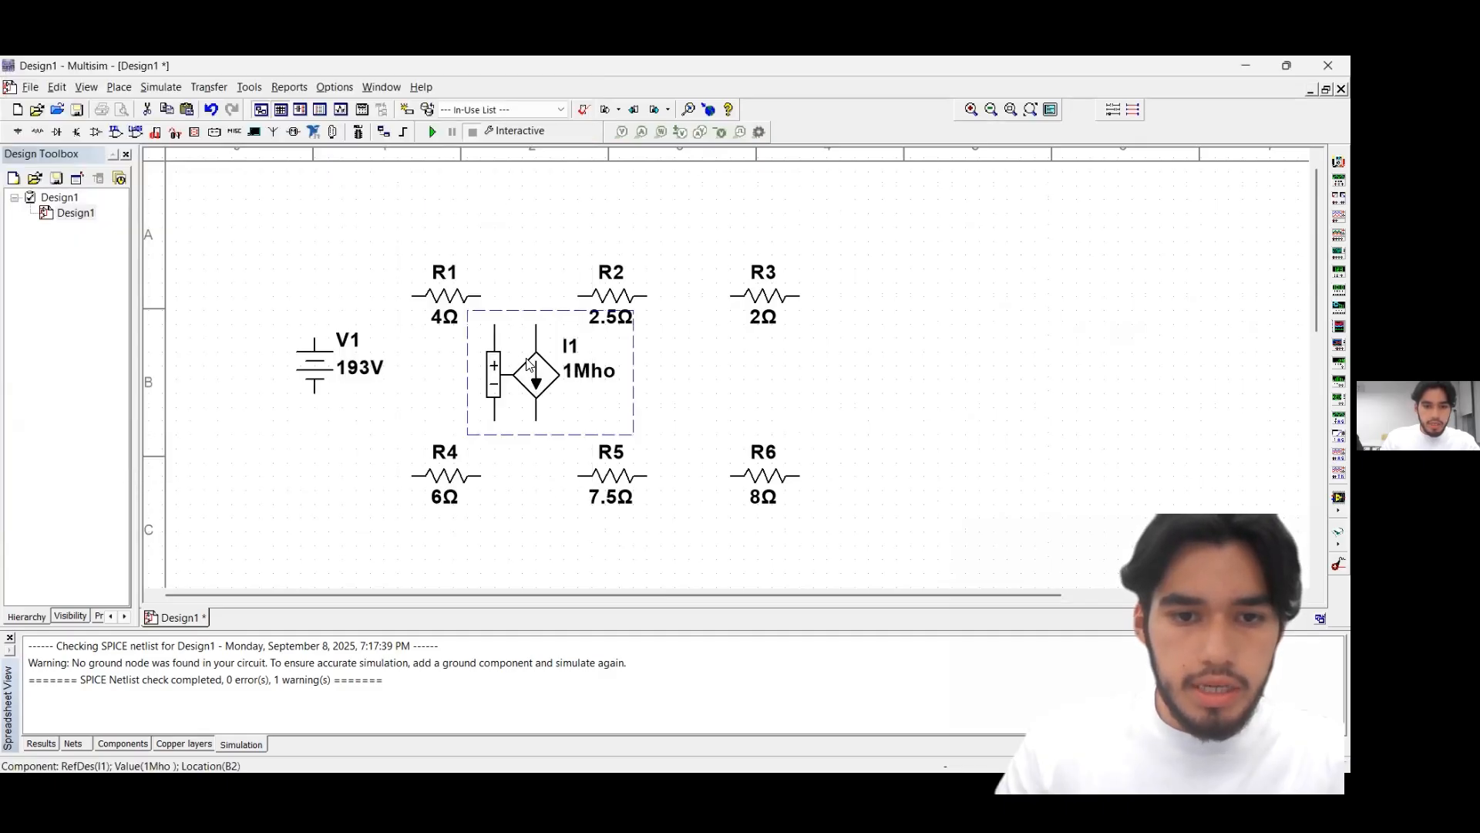
Flip the voltage-controlled current source I1 vertically
right_click(529, 363)
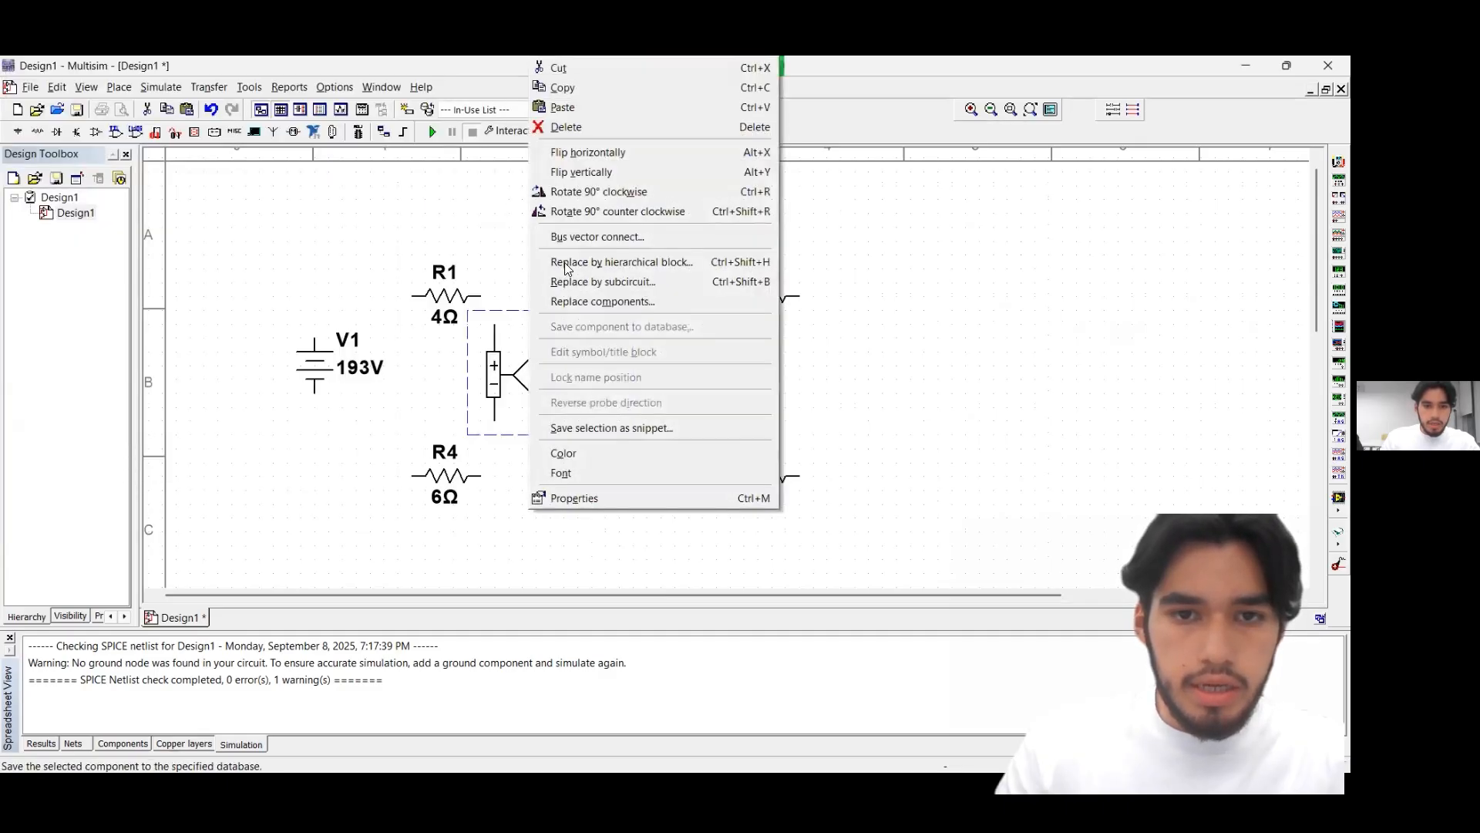
click(617, 173)
click(676, 353)
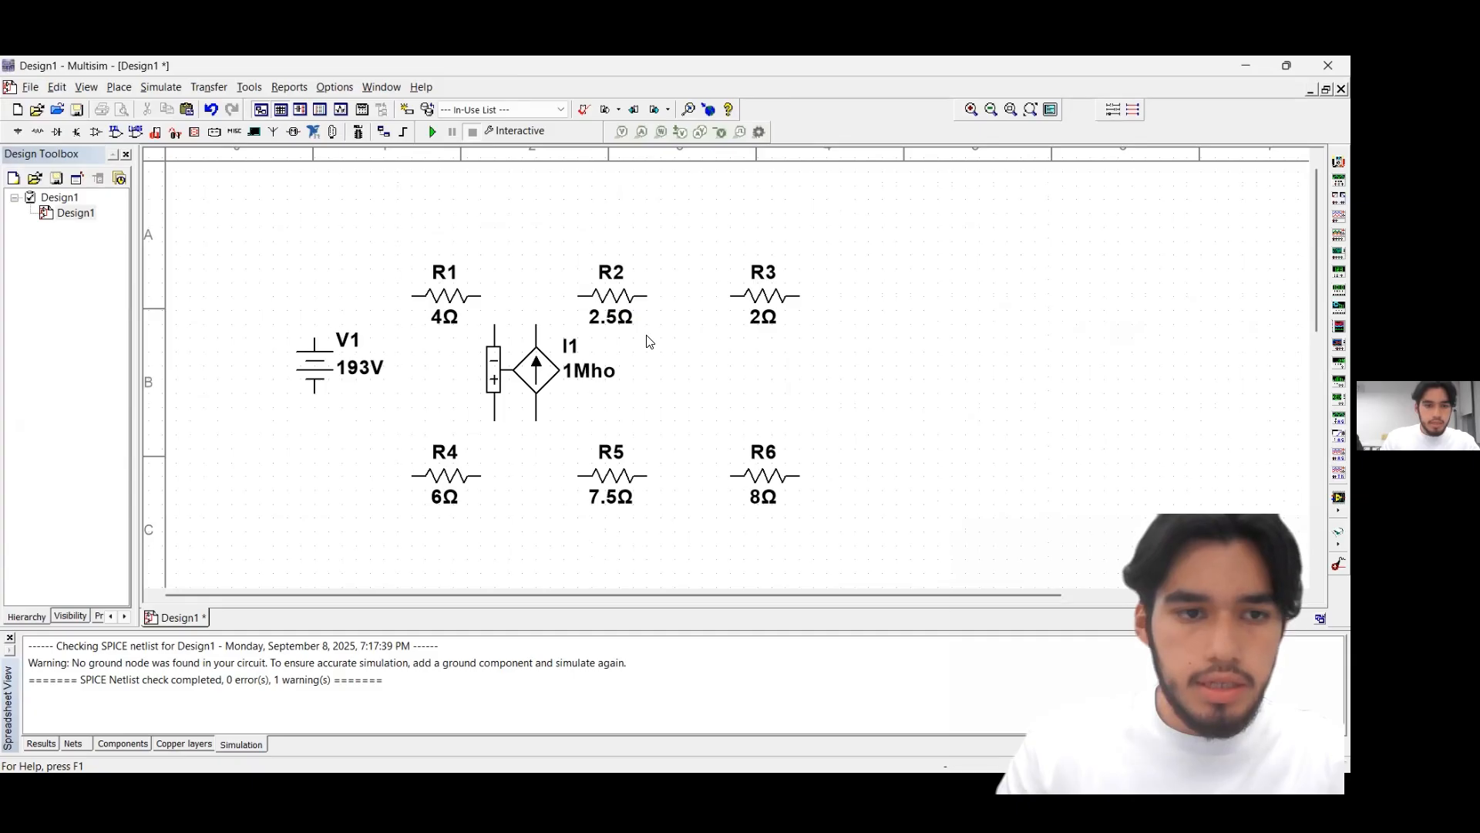
Place a VOLTAGE_CONTROLLED_VOLTAGE_SOURCE between the resistor rows, to the right of R3 and R6
click(18, 131)
click(127, 251)
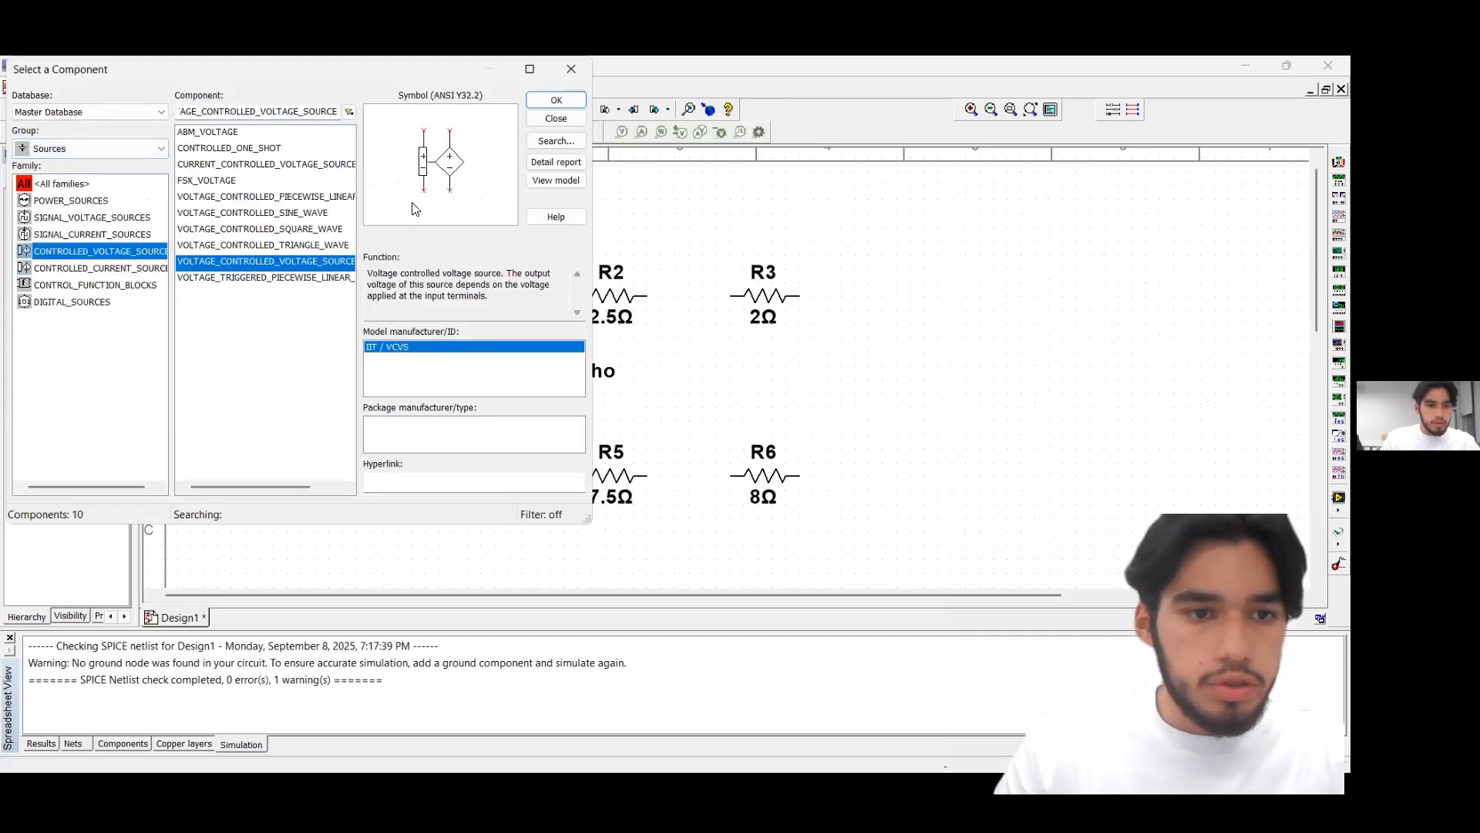
click(546, 100)
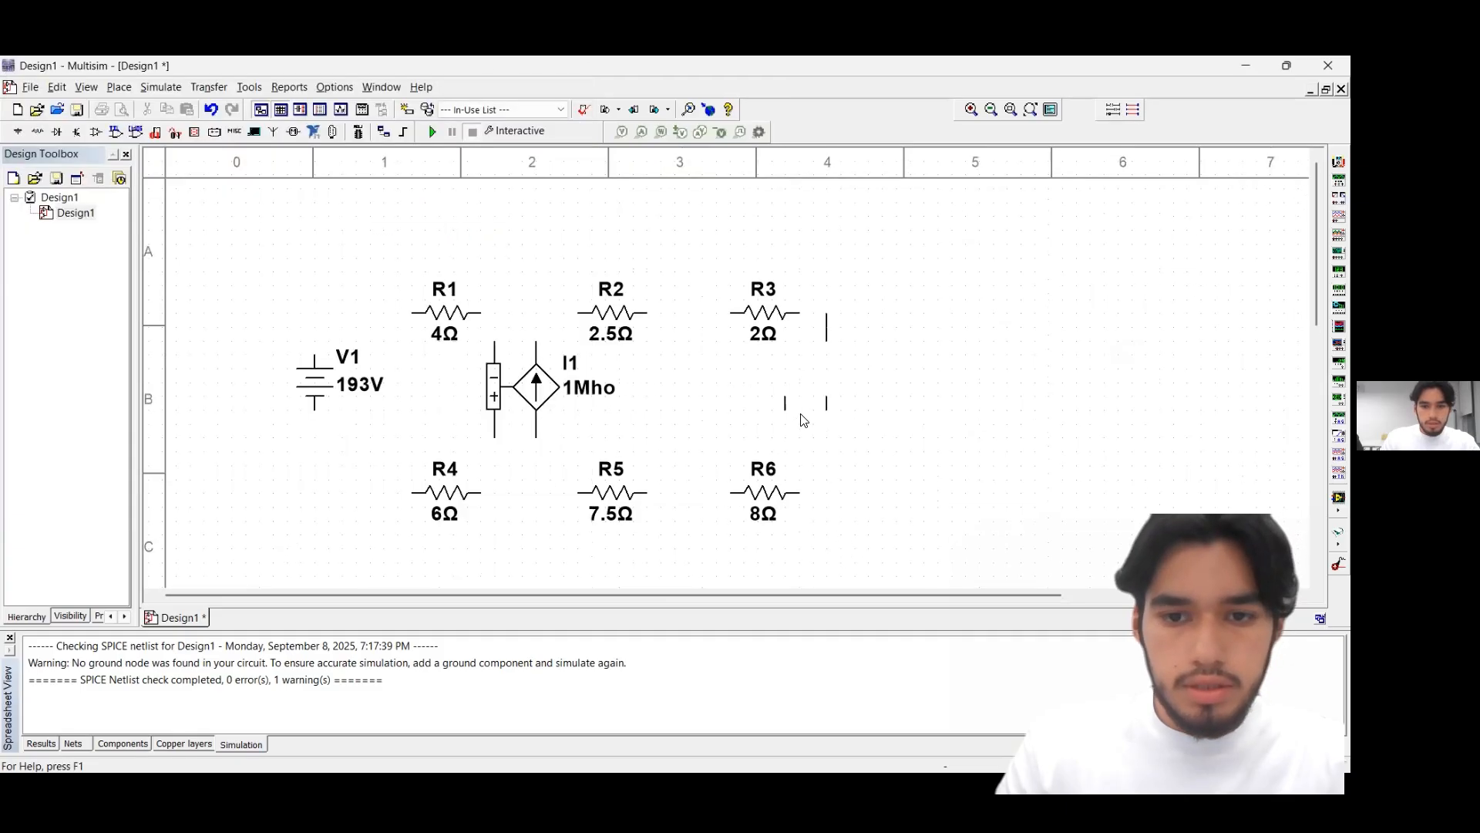
click(845, 439)
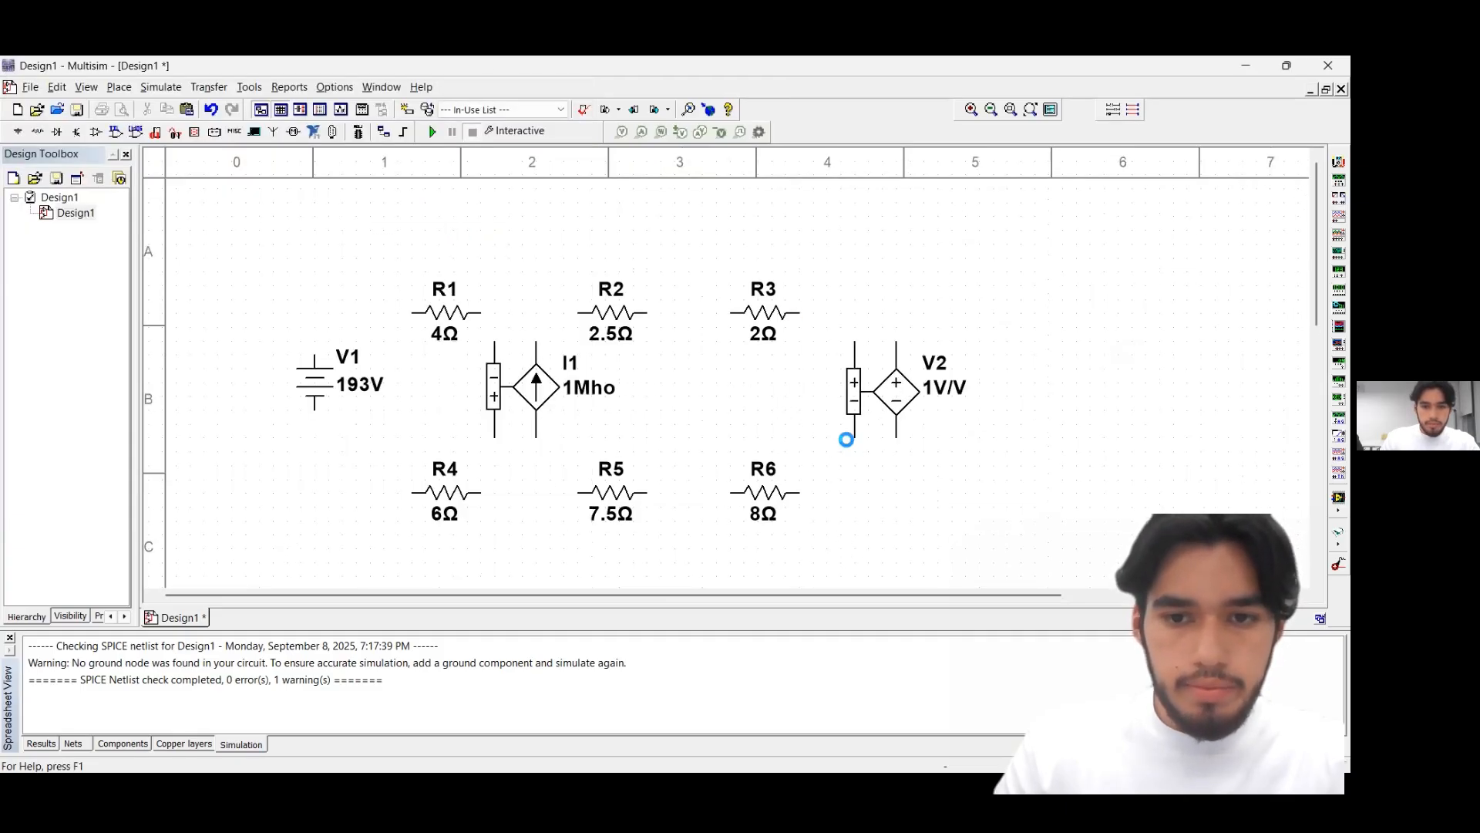
Place a DC_CURRENT signal source between the resistor rows, in the gap between the second and third resistor columns
click(120, 234)
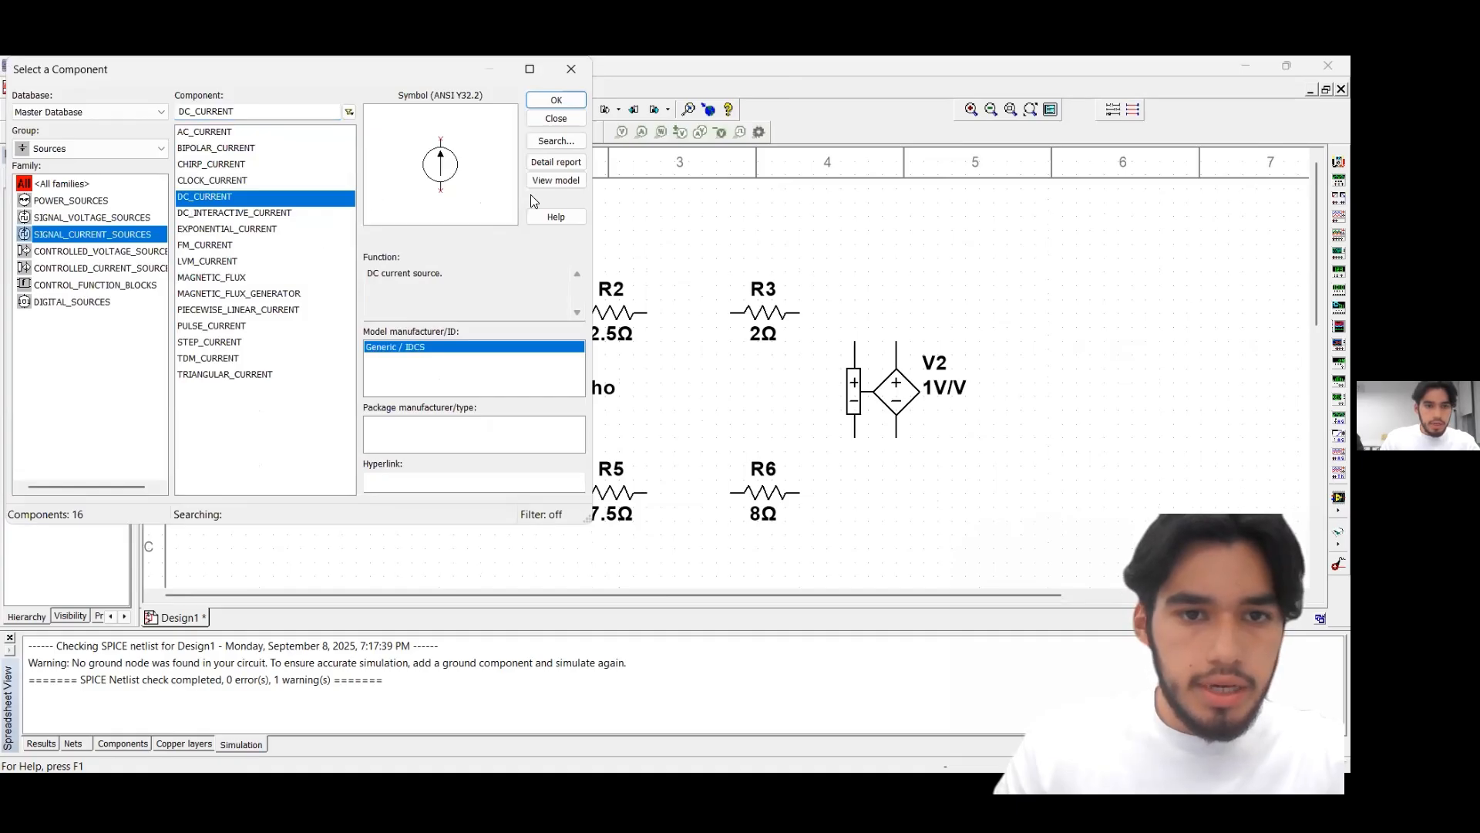
click(556, 100)
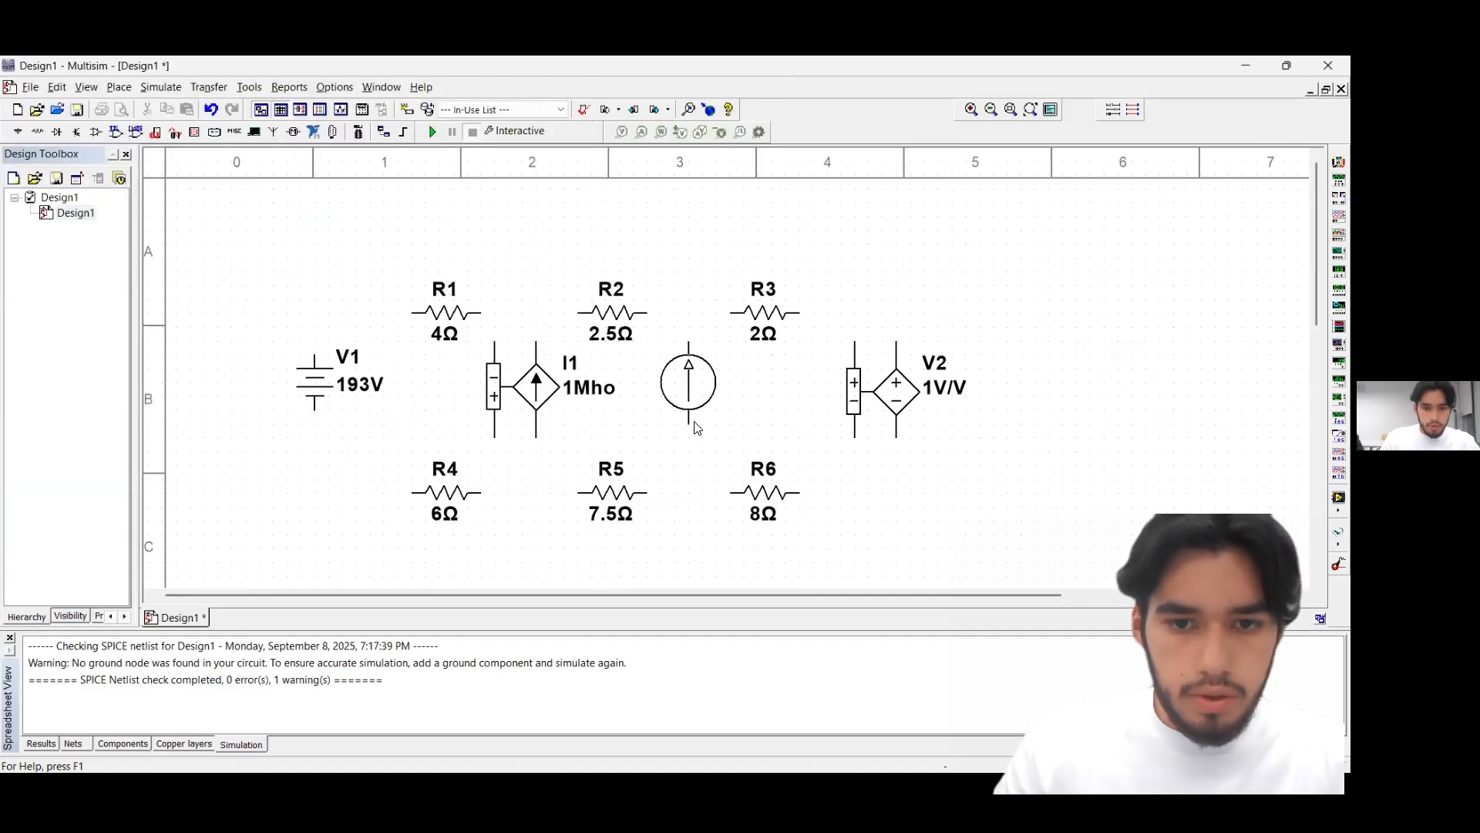
click(695, 424)
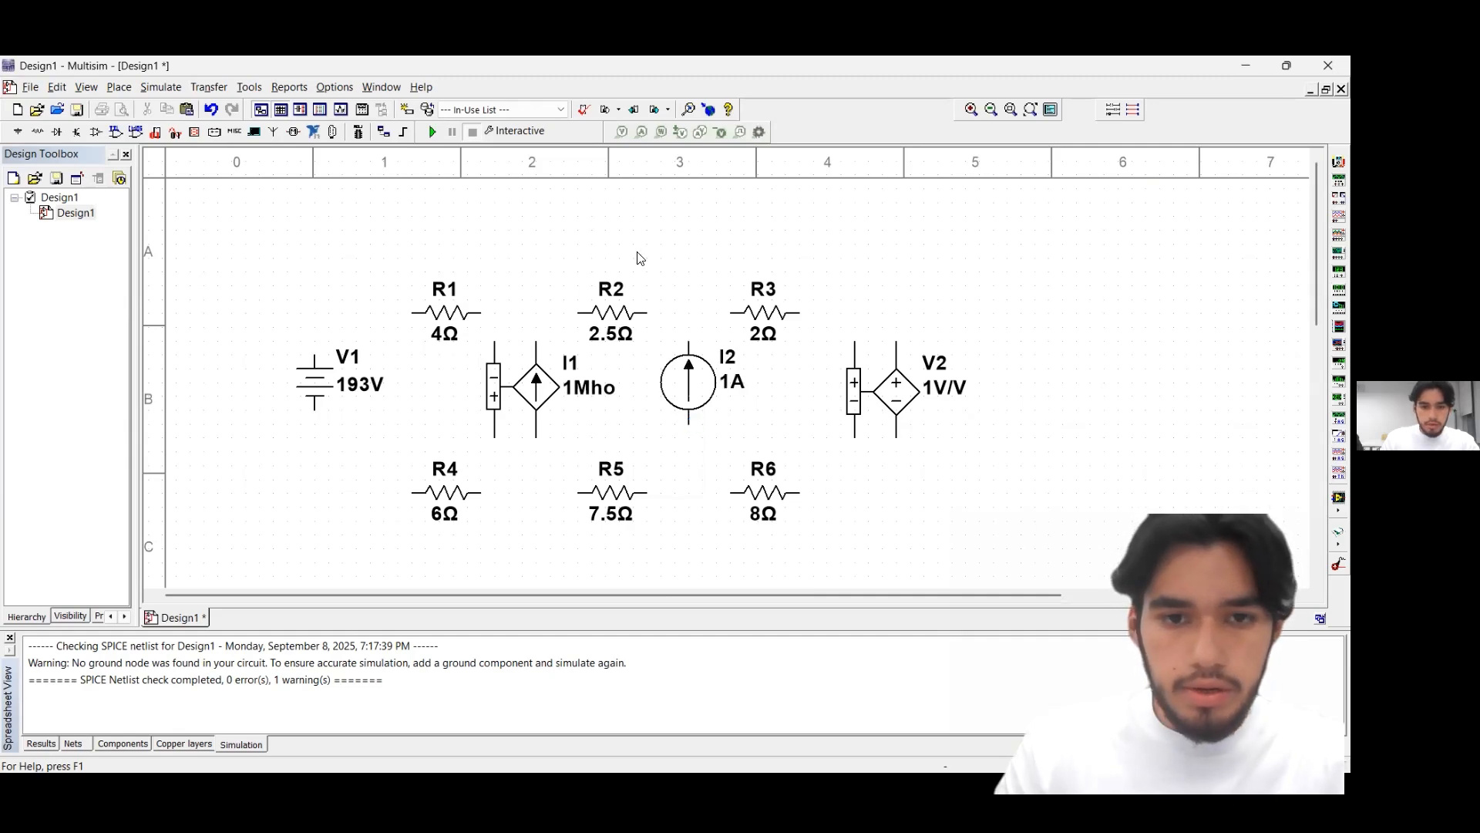
key(Escape)
Set the transconductance of the voltage-controlled current source I1 to 0.4 Mho
click(572, 380)
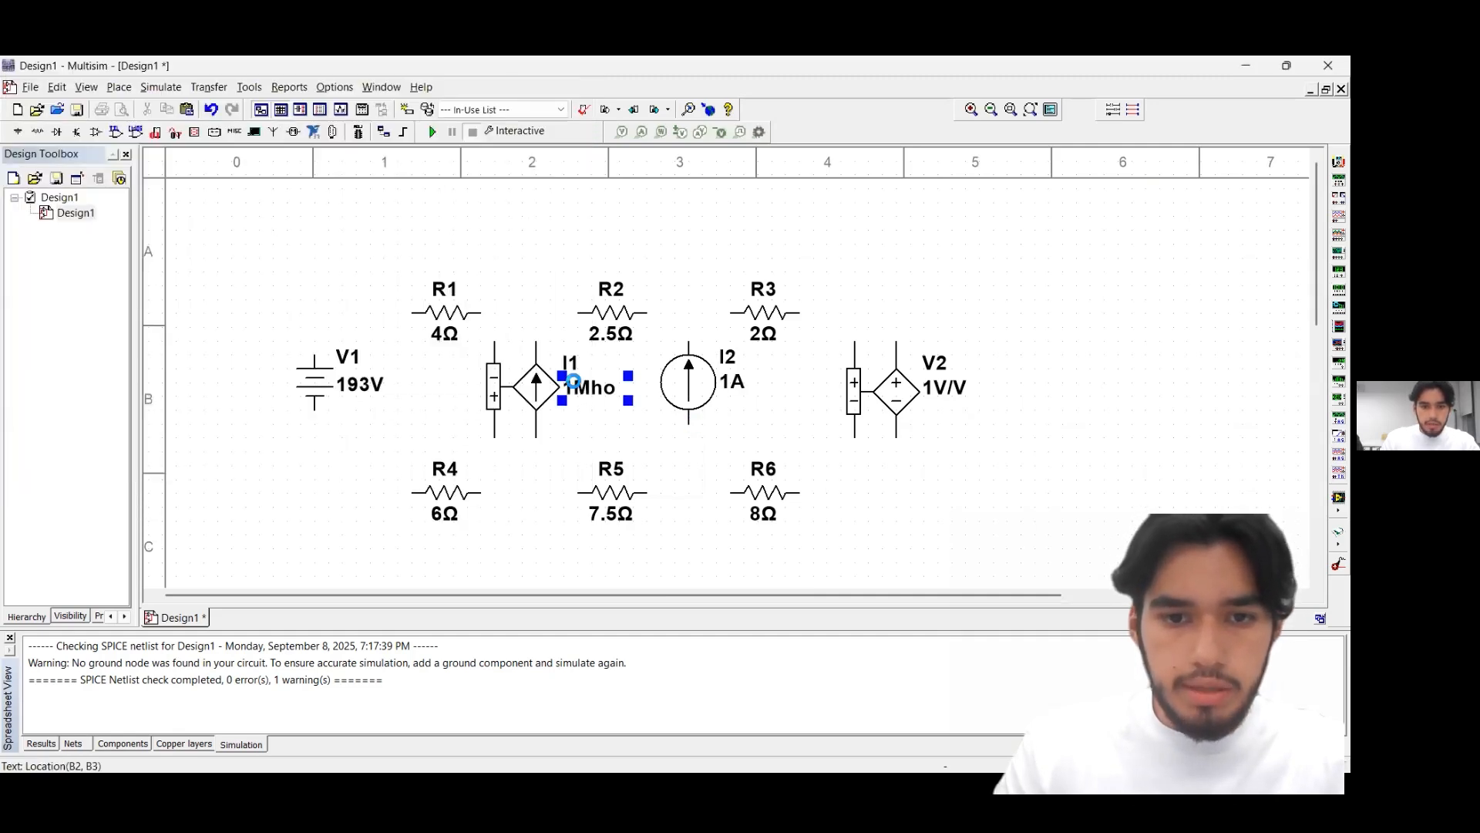
double_click(572, 380)
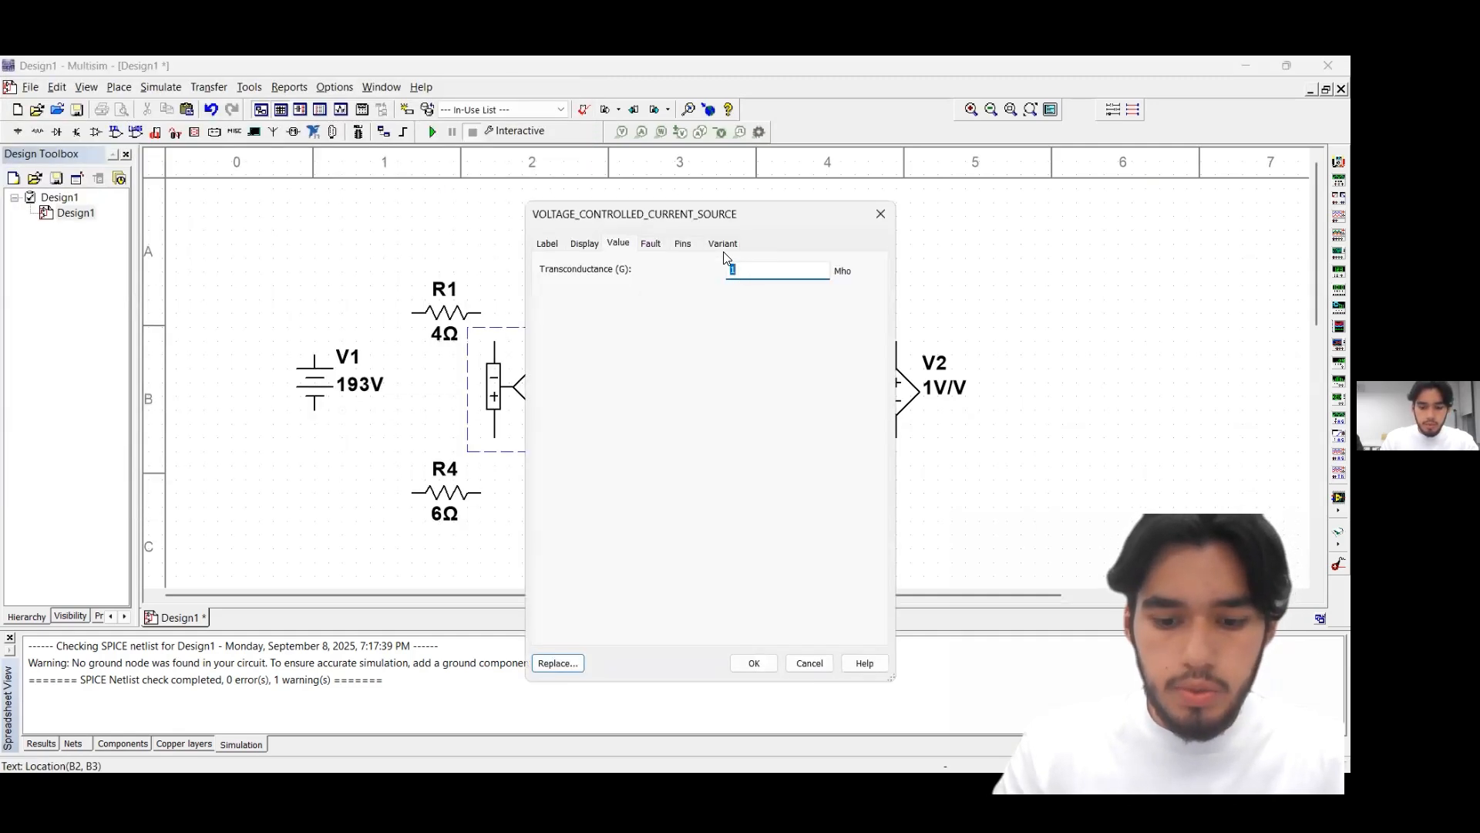
text(0.4)
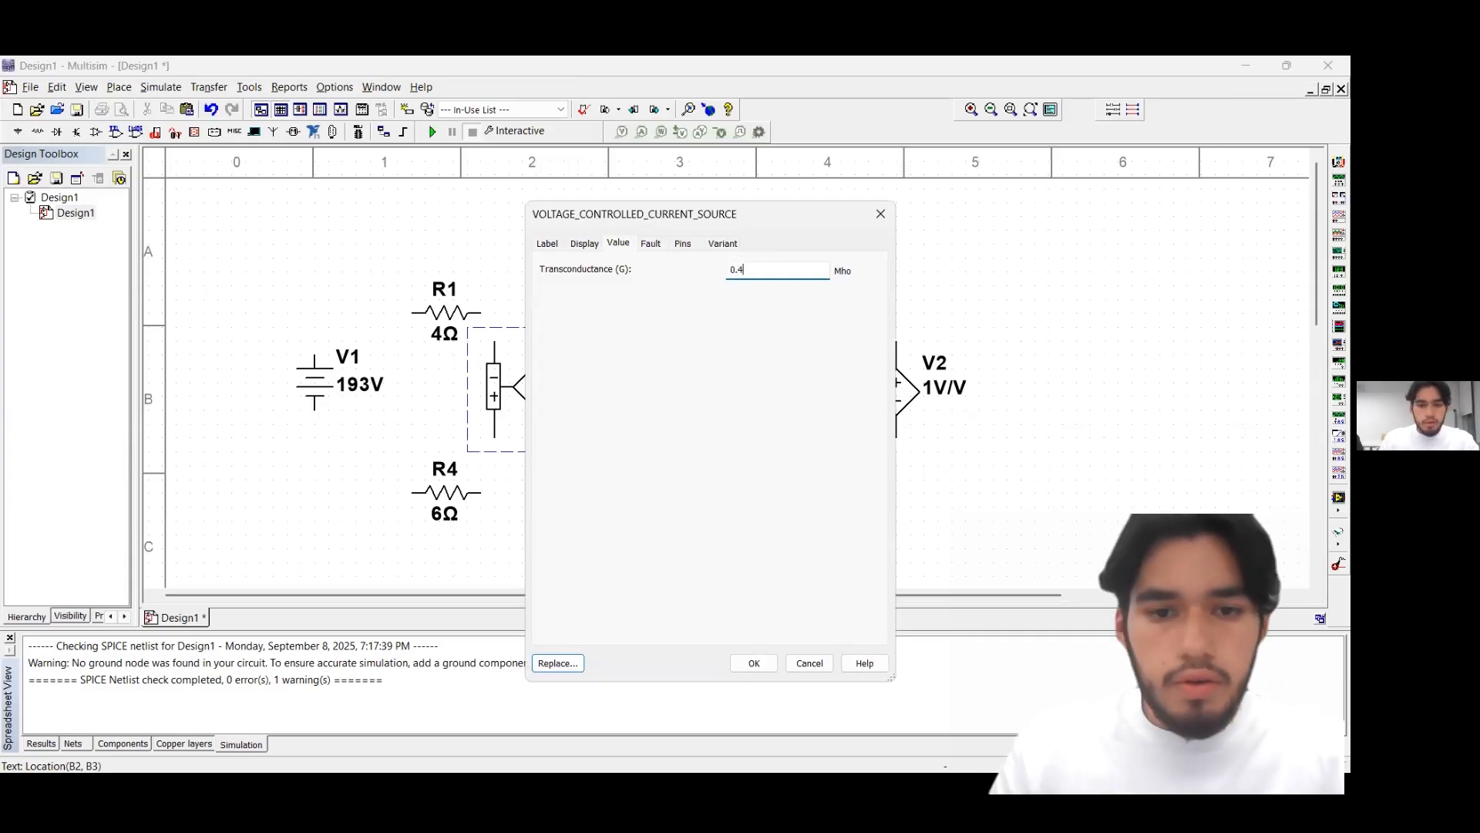
click(753, 663)
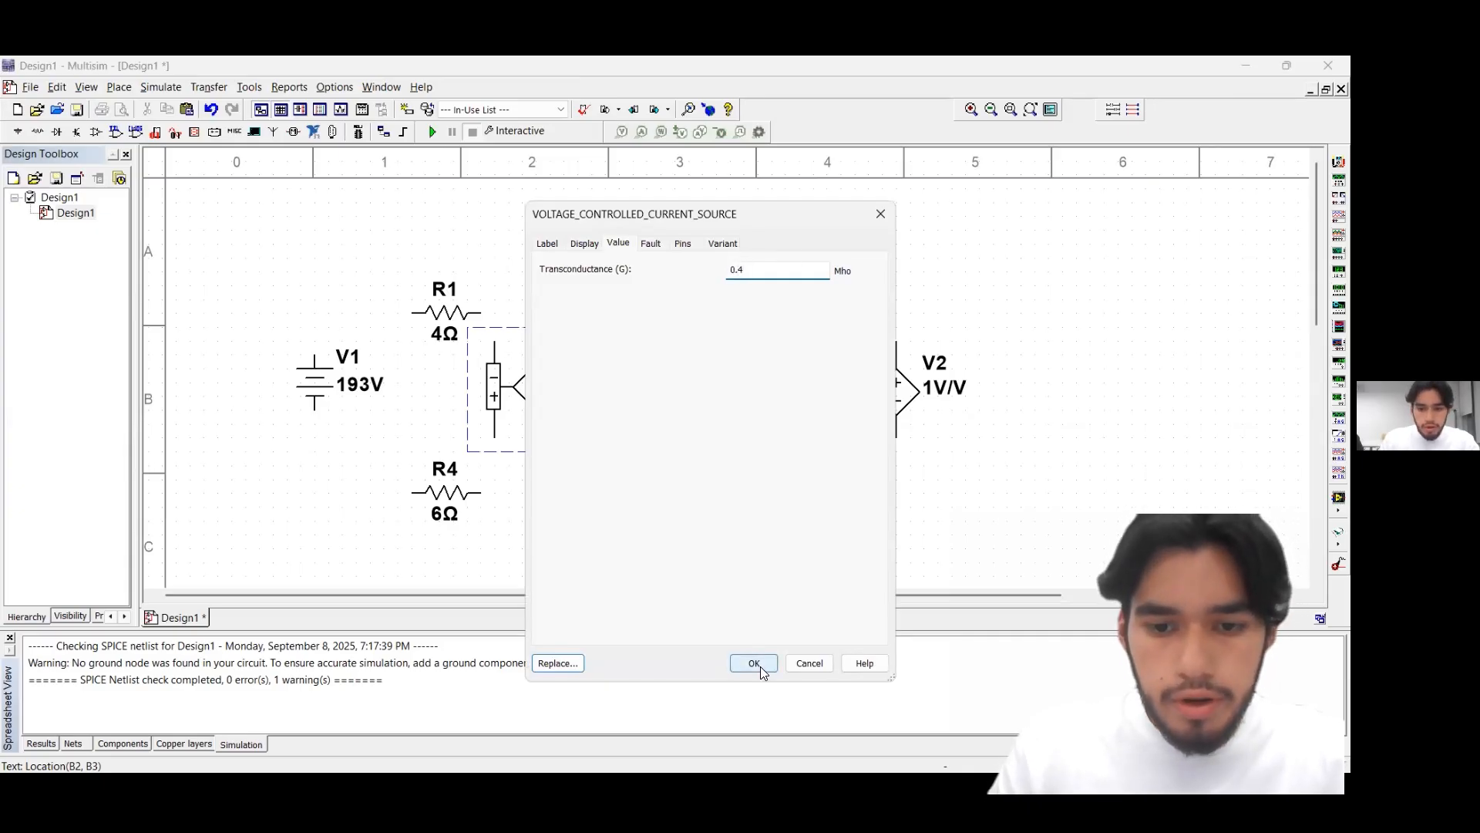
Set the voltage gain of the voltage-controlled voltage source V2 to 0.8 V/V
click(924, 374)
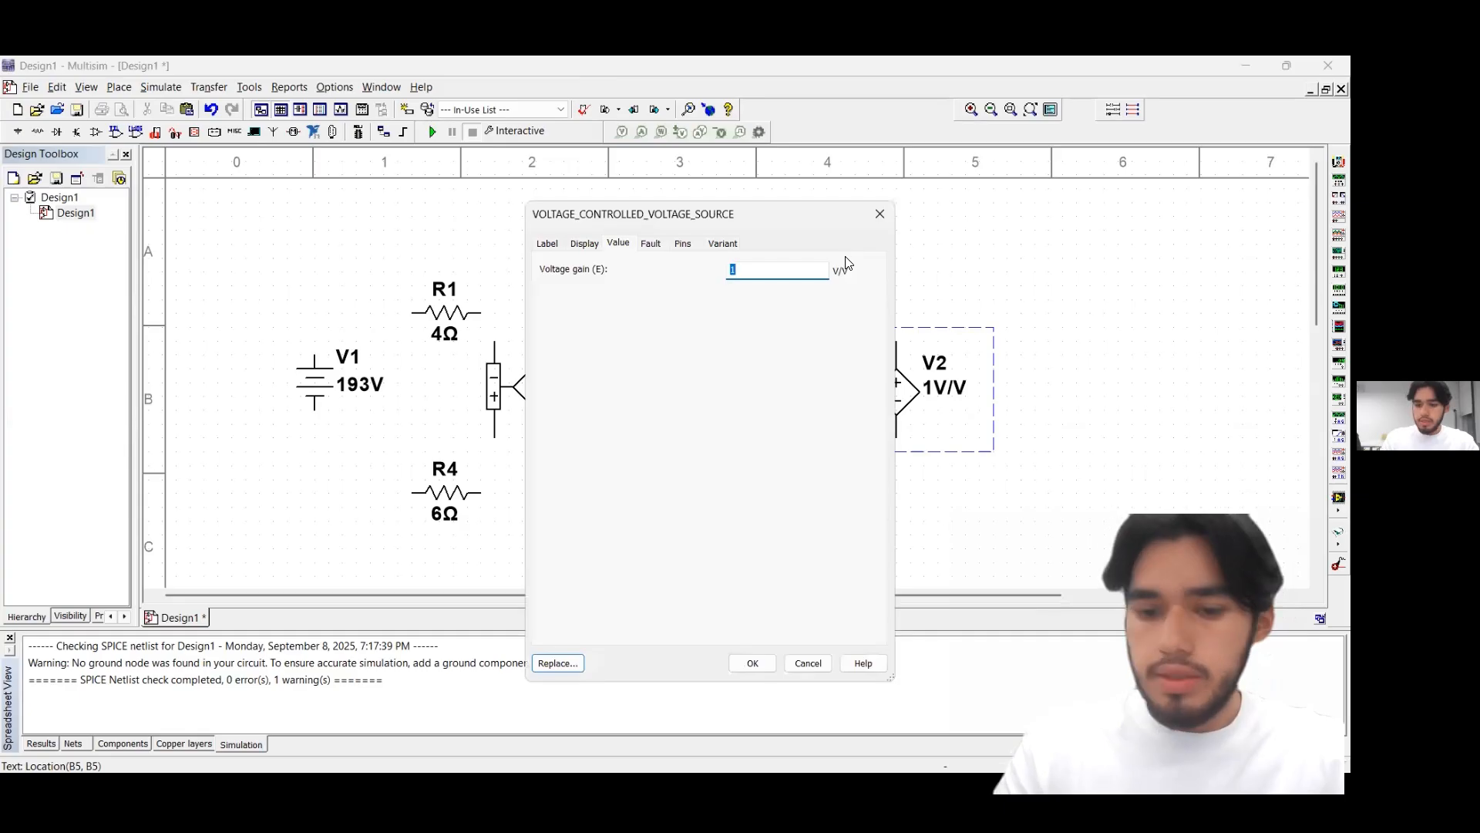
text(0.8)
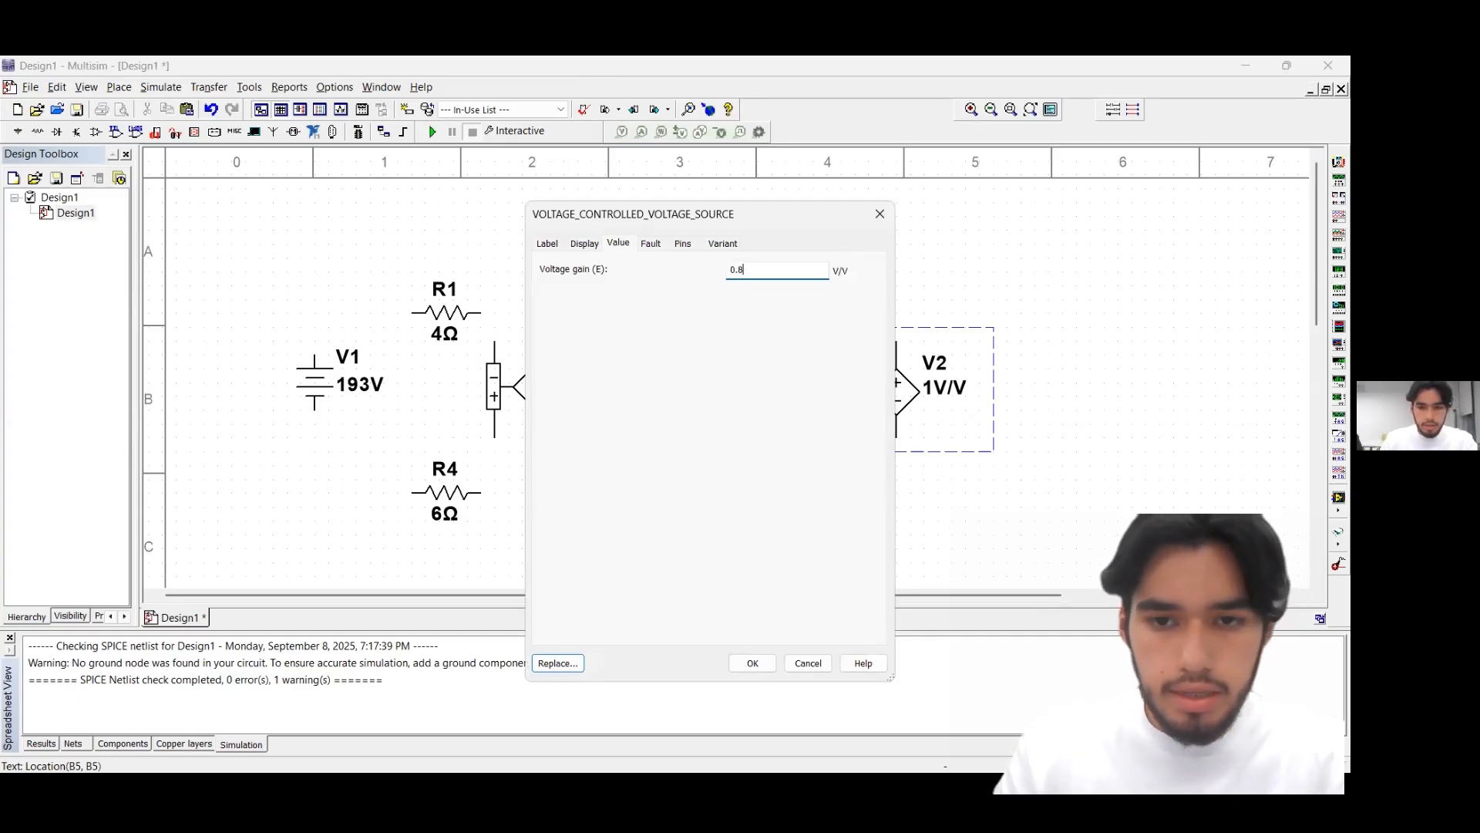
click(753, 663)
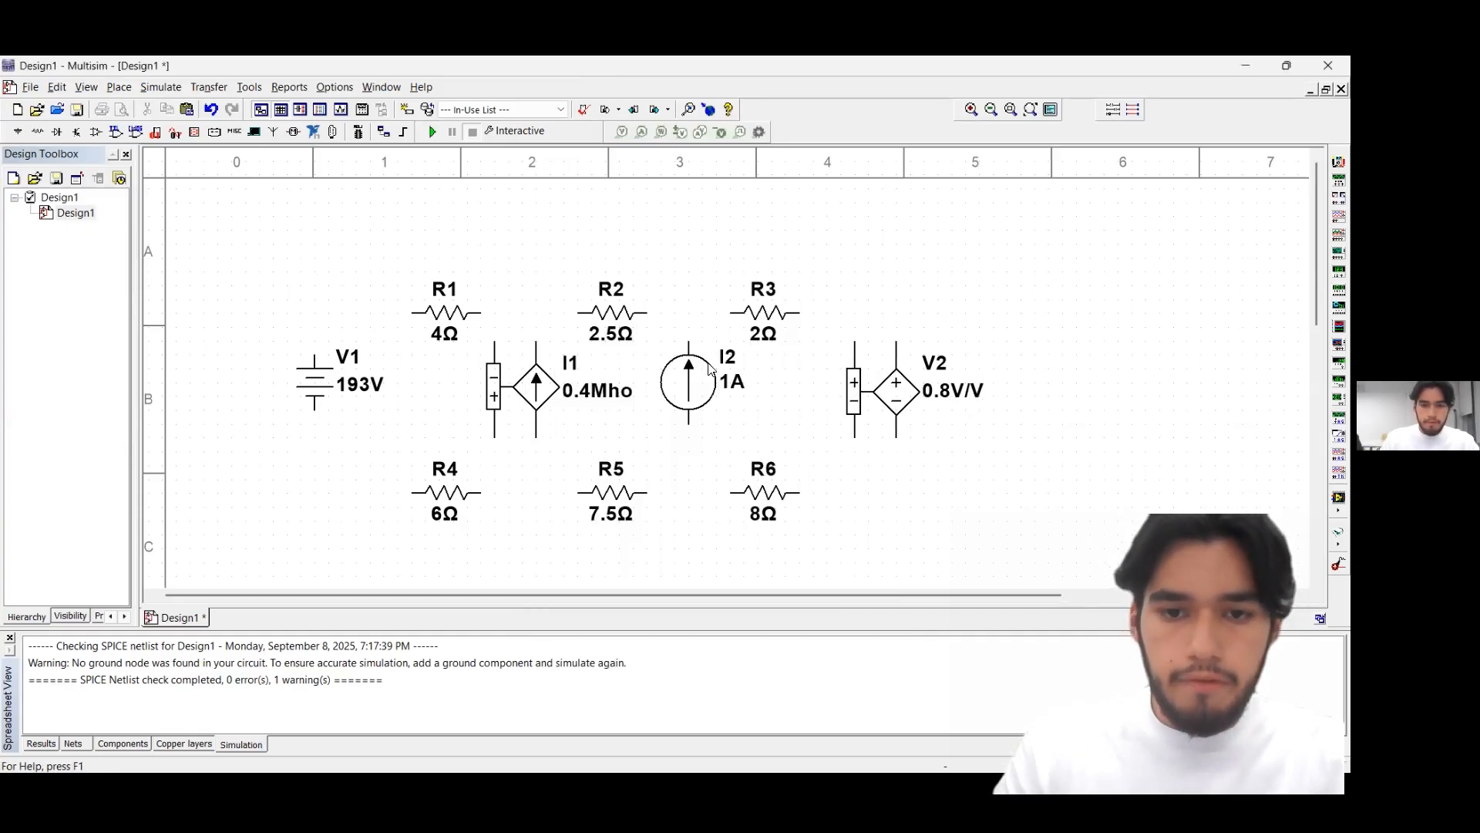
Set the current of DC current source I2 to 0.5 A
click(728, 392)
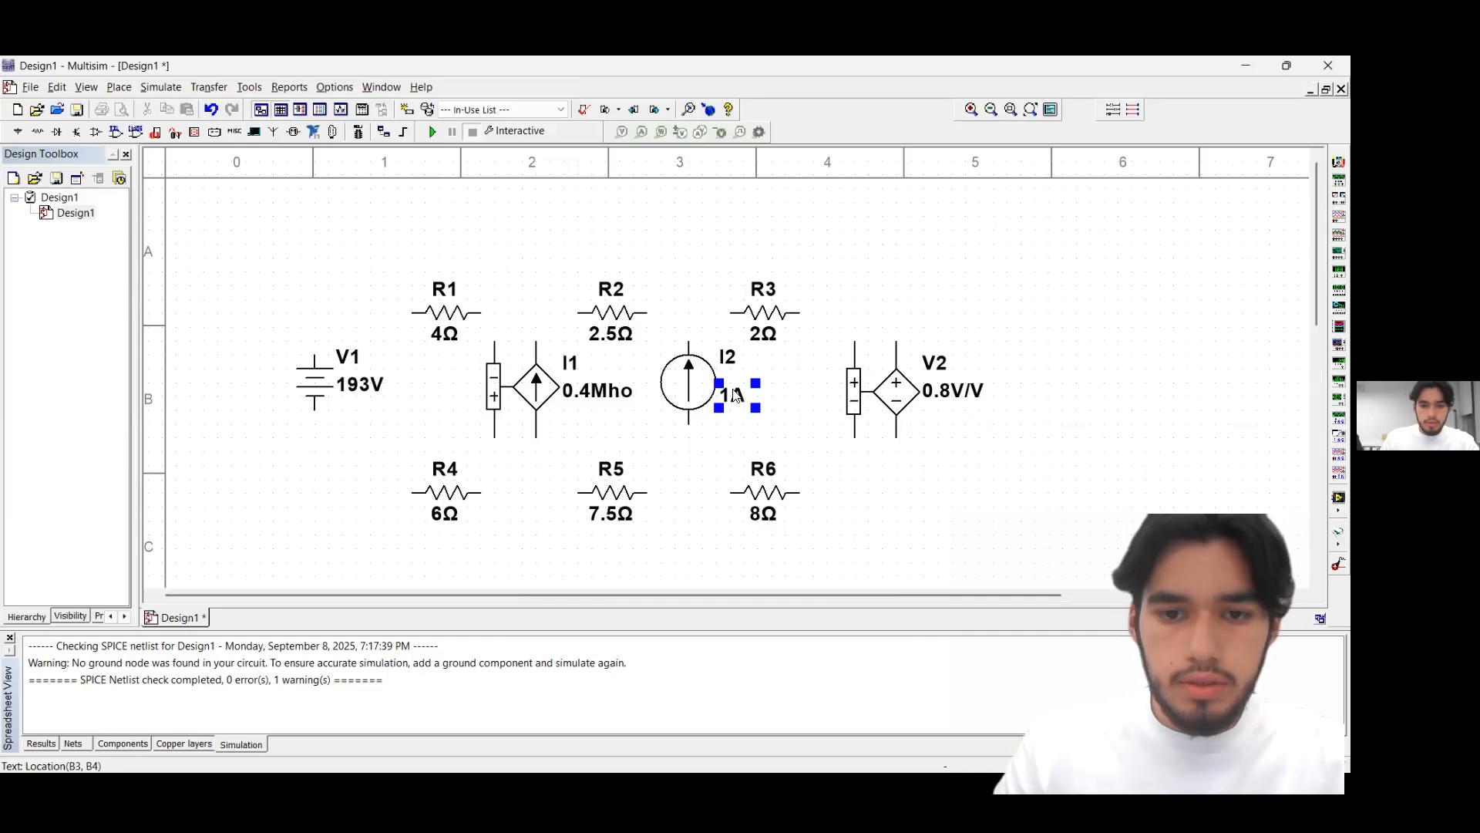
click(733, 391)
click(732, 390)
double_click(760, 341)
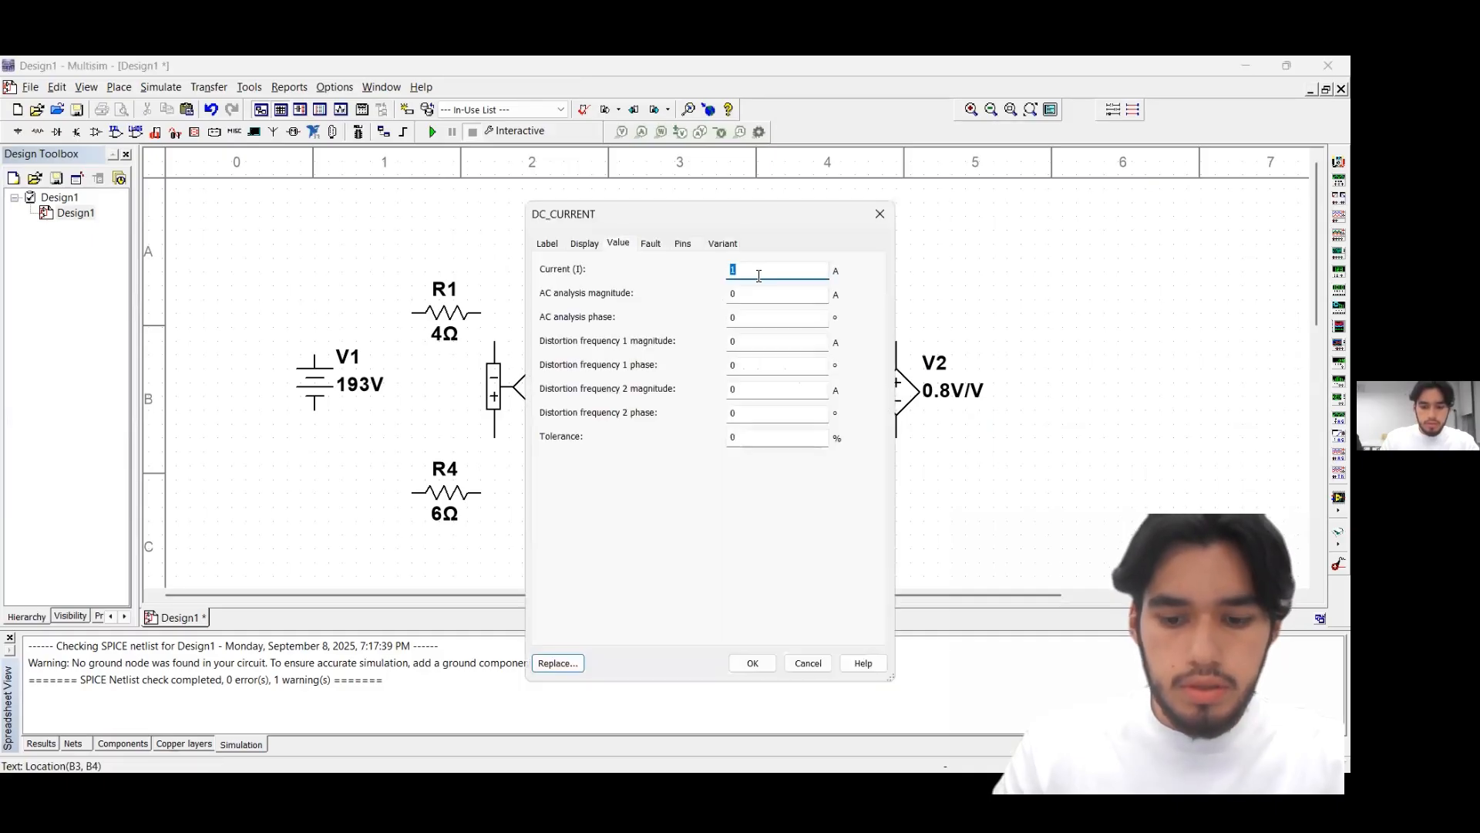
text(0.5)
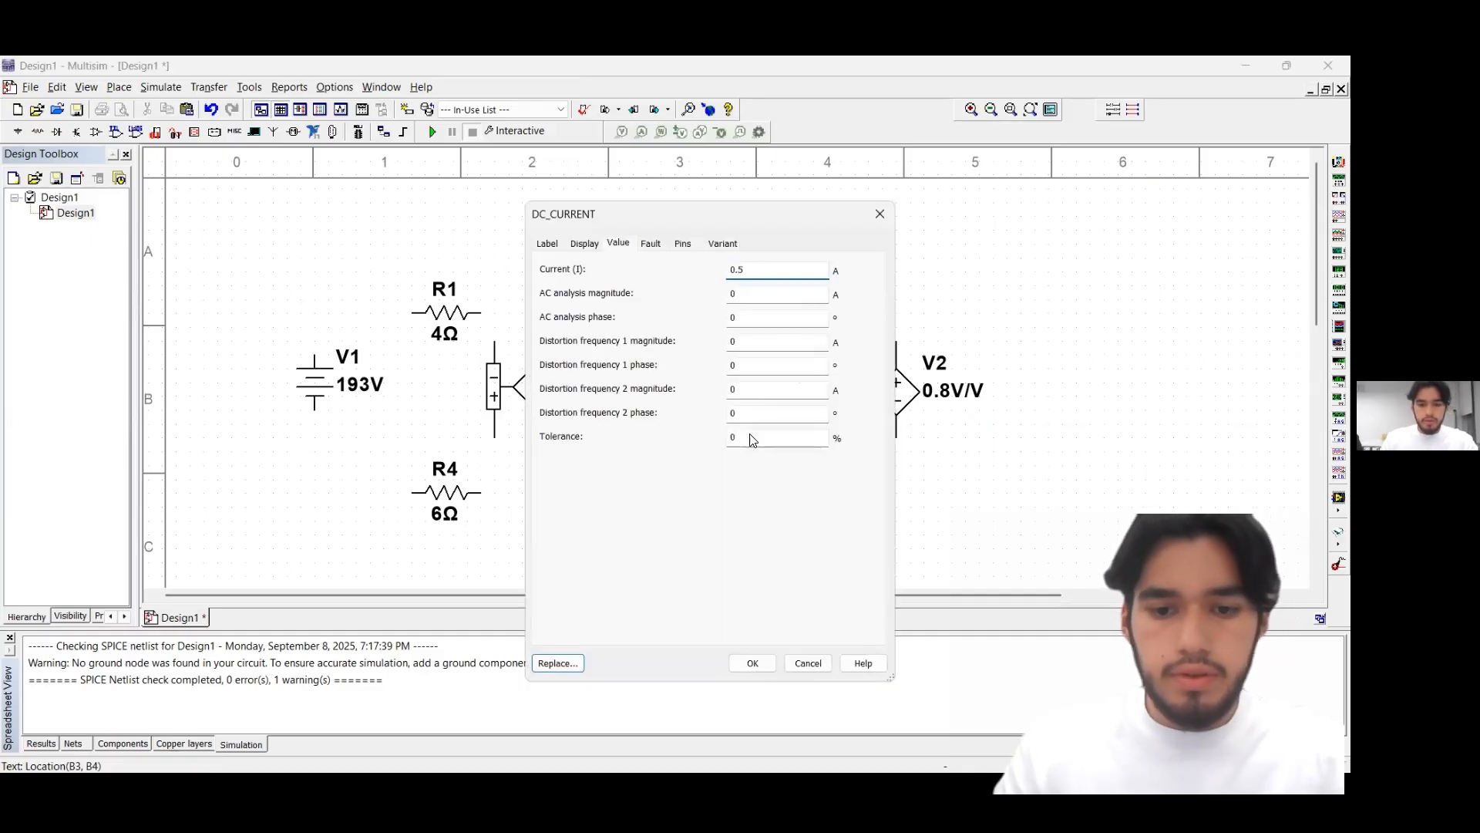
click(752, 664)
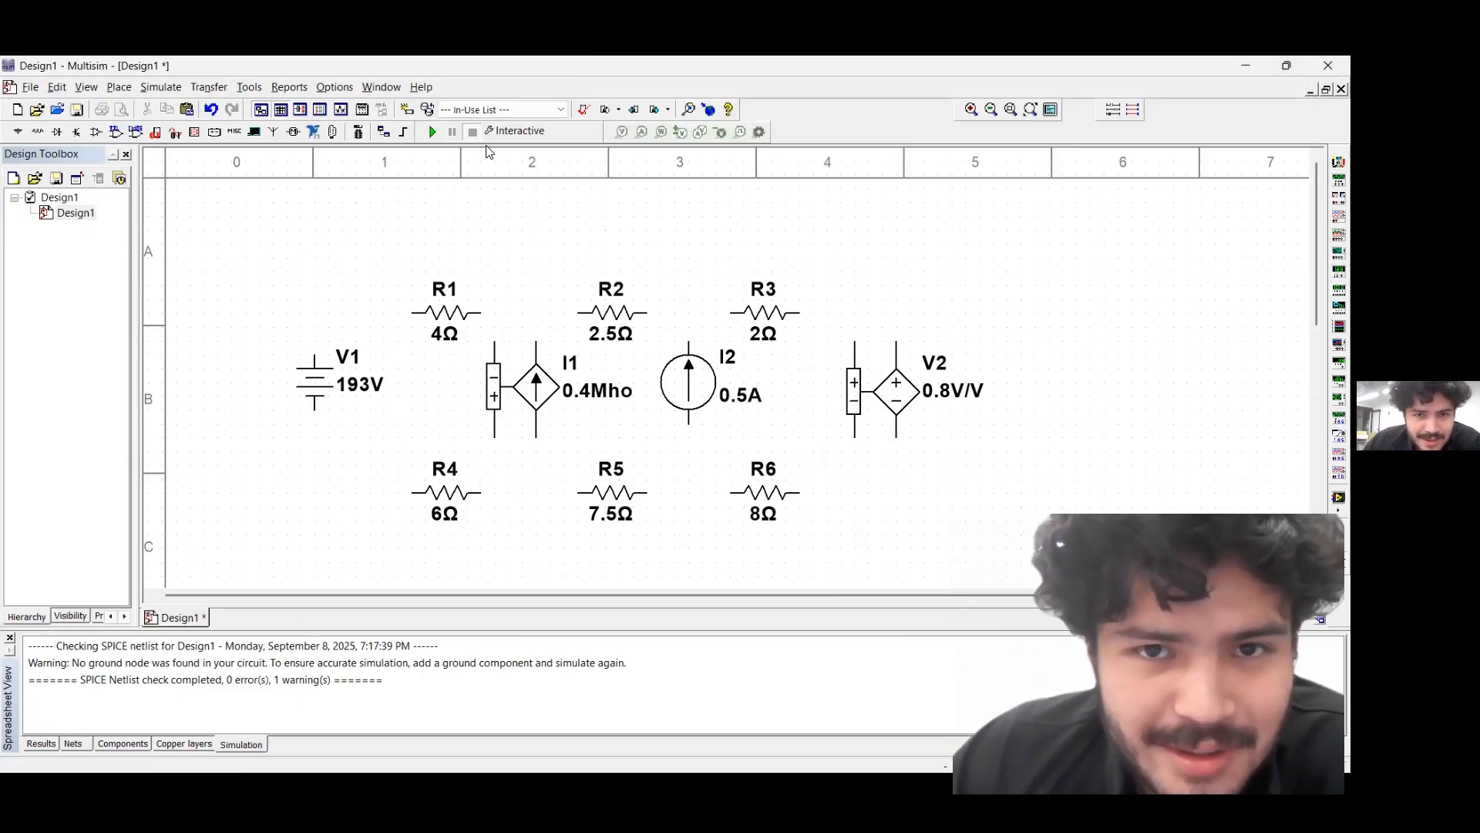
Wire V1's upper terminal to R1 and connect R1, R2 and R3 in series along the upper row
click(315, 356)
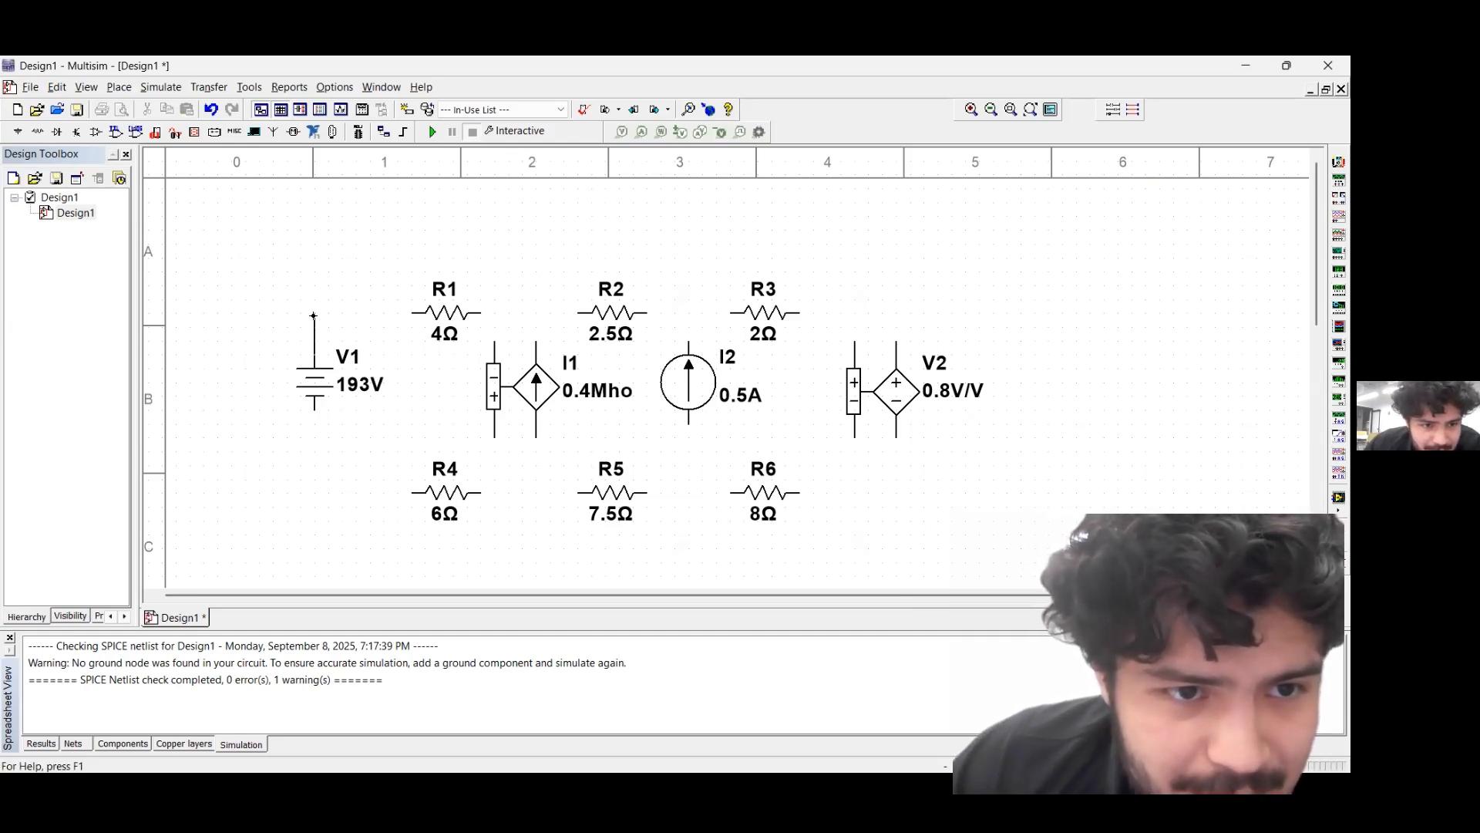
click(409, 314)
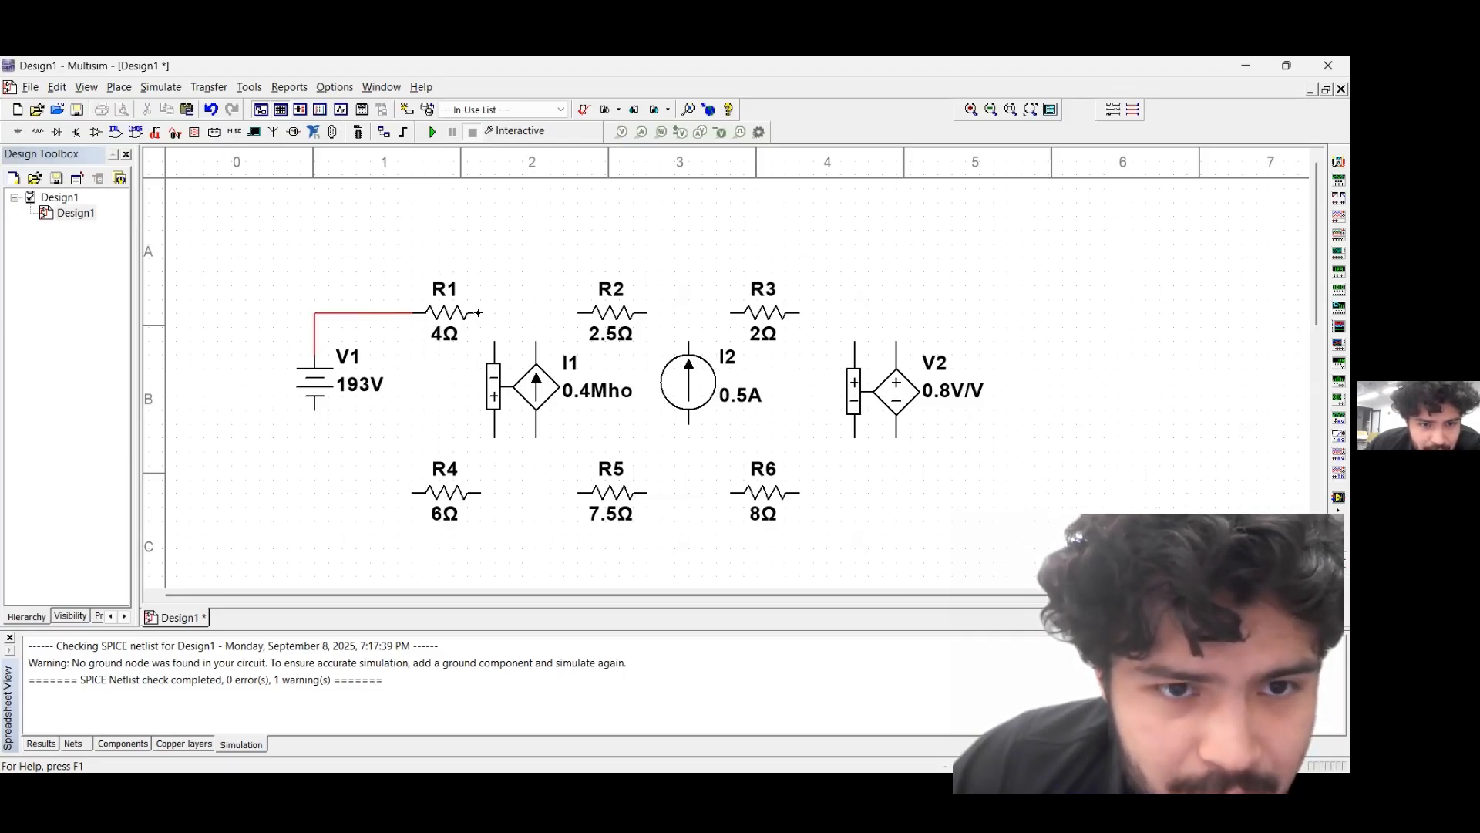
click(482, 316)
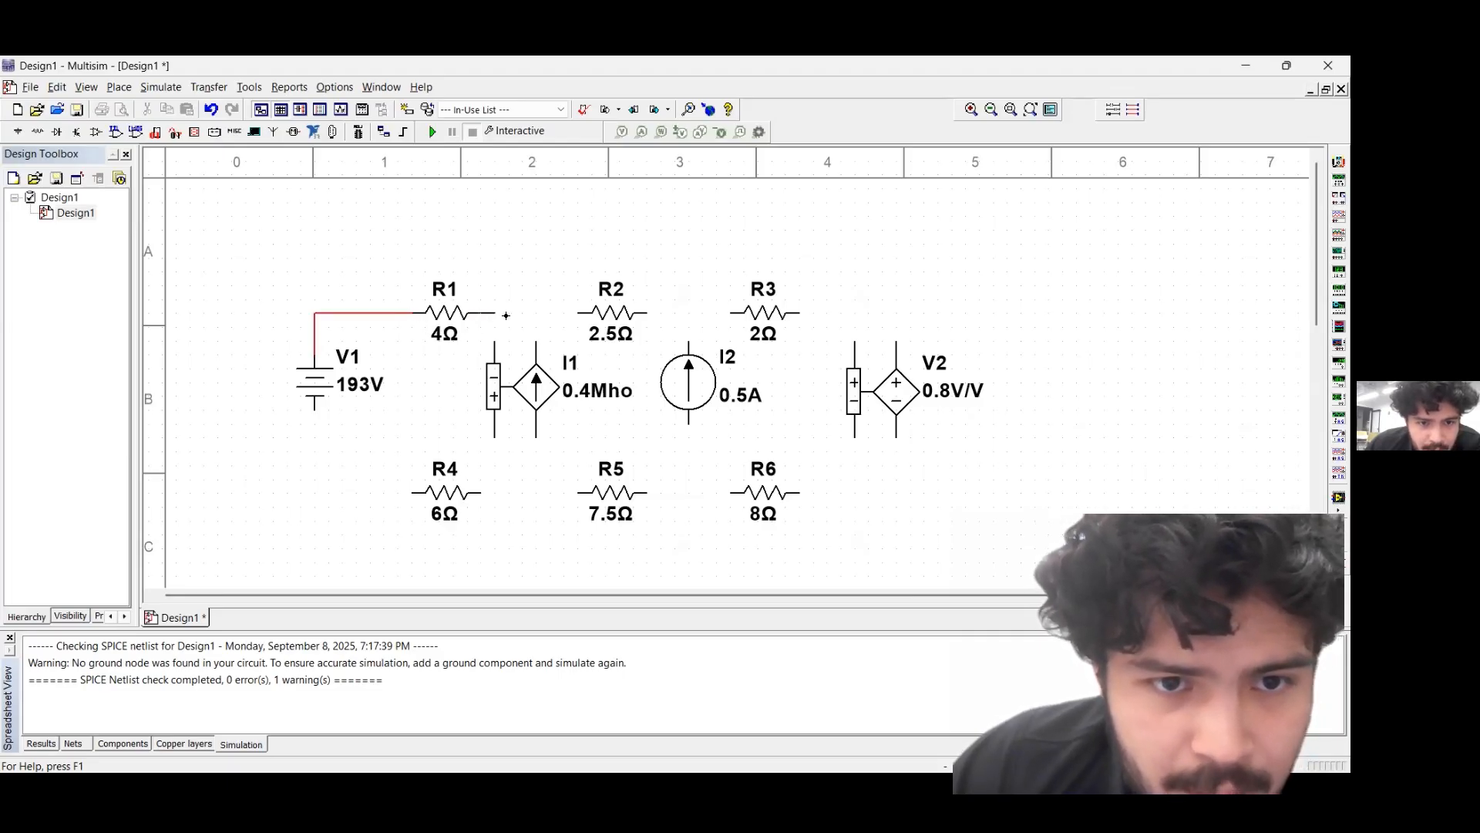
click(581, 315)
click(649, 315)
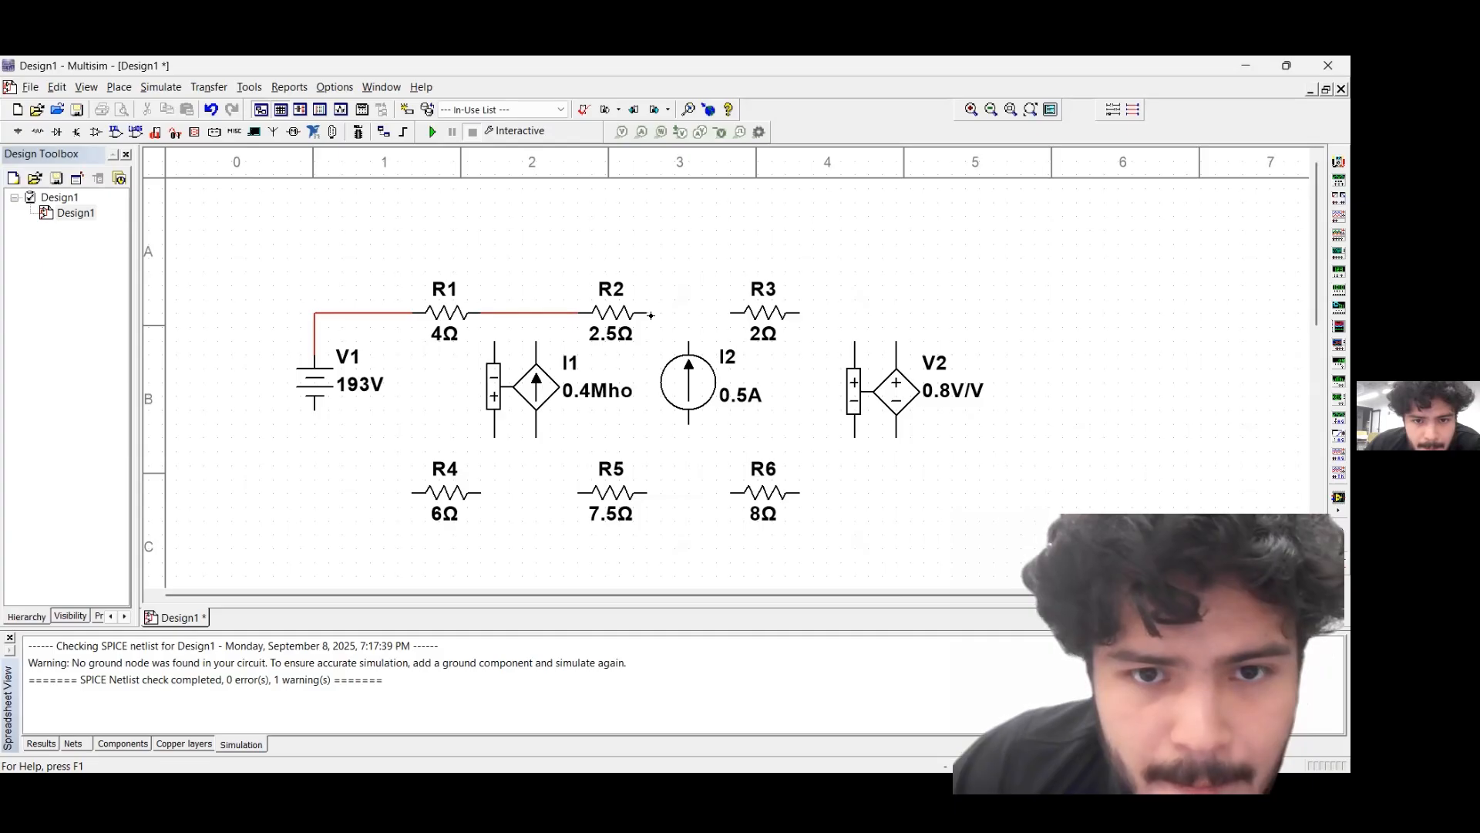
click(730, 314)
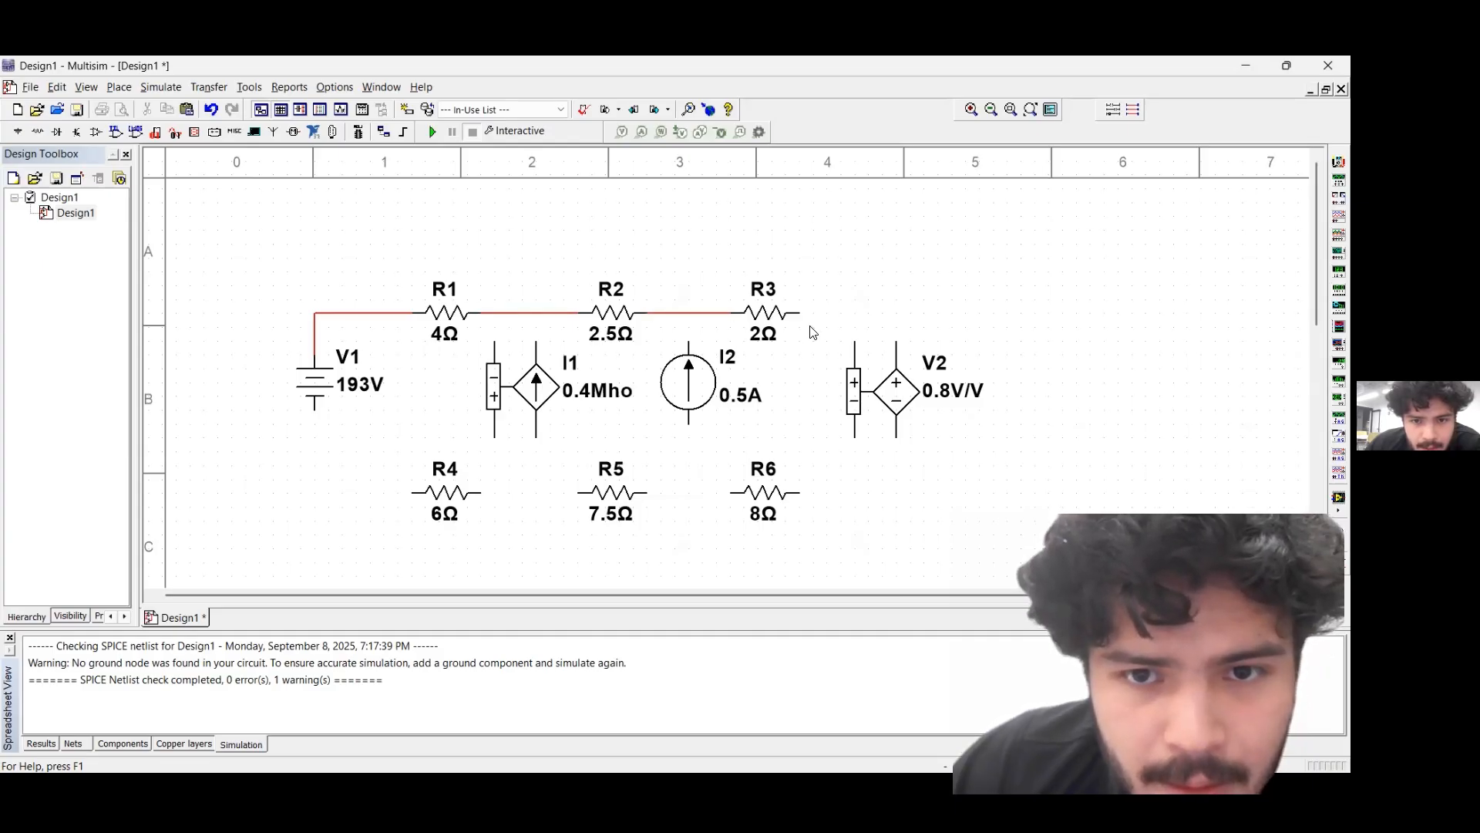
Wire R3's right end to V2's upper output terminal and V2's lower output terminal to R6's right end
click(801, 316)
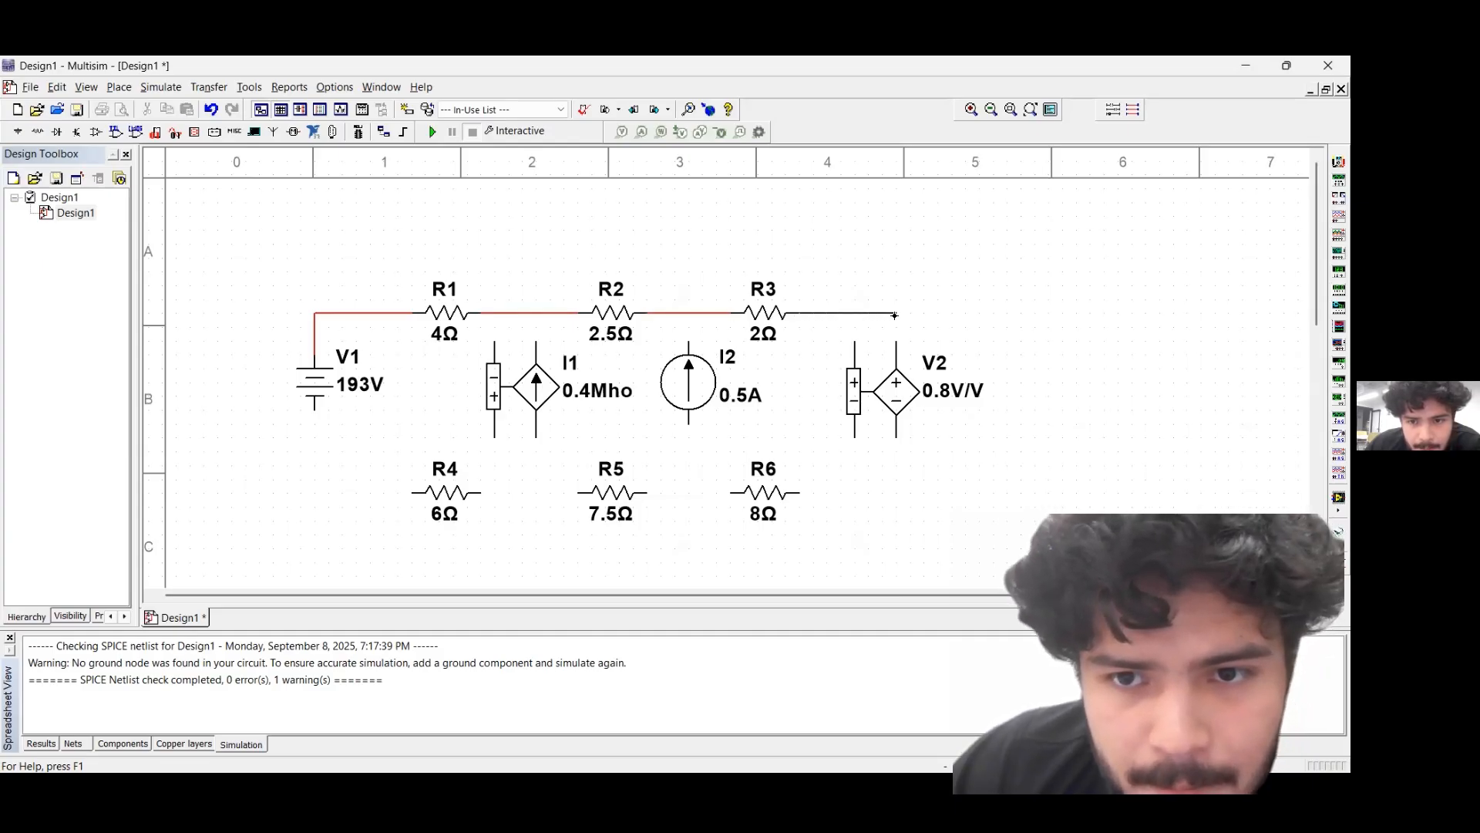
click(896, 343)
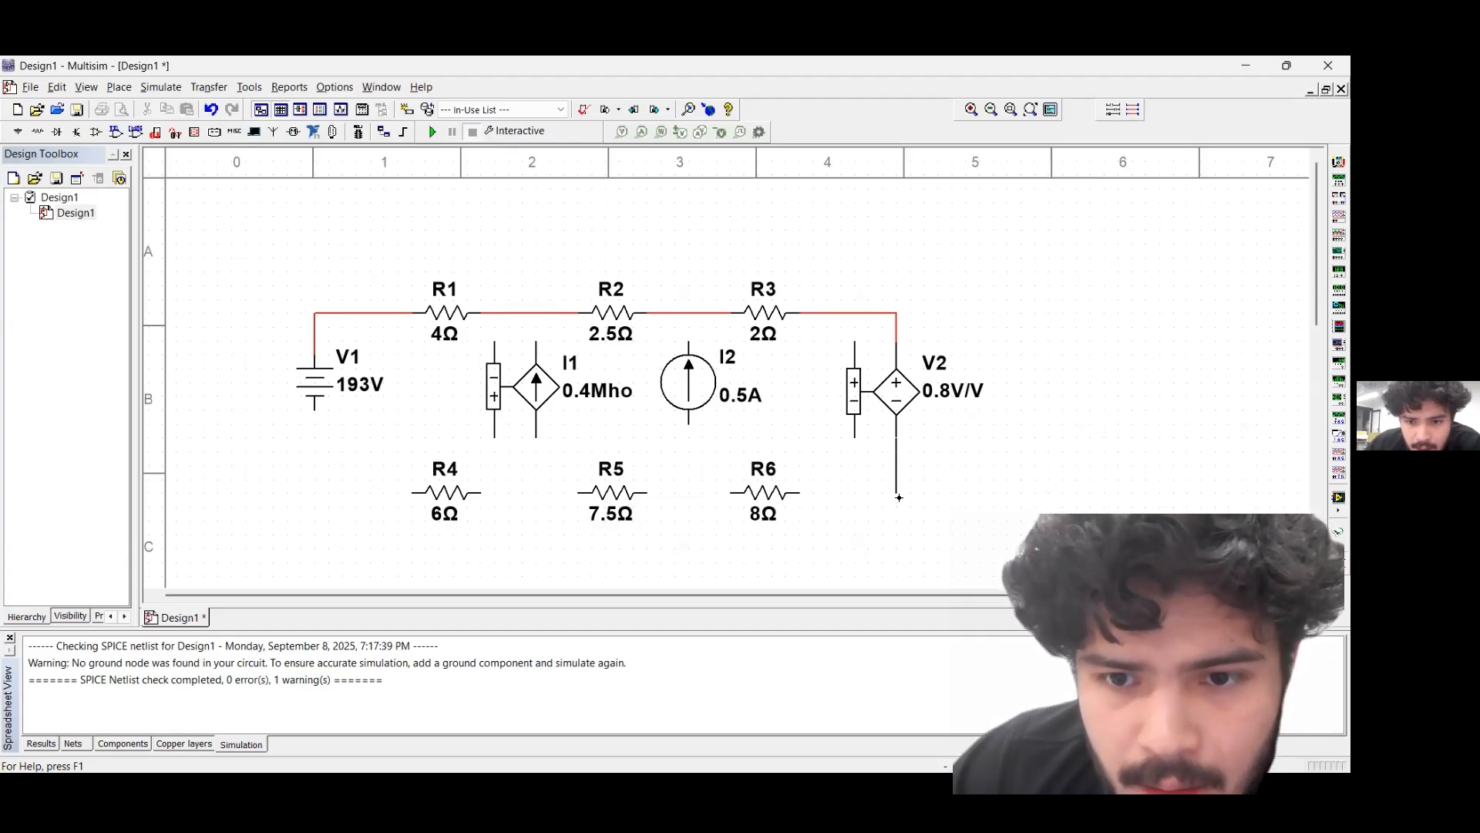
click(799, 493)
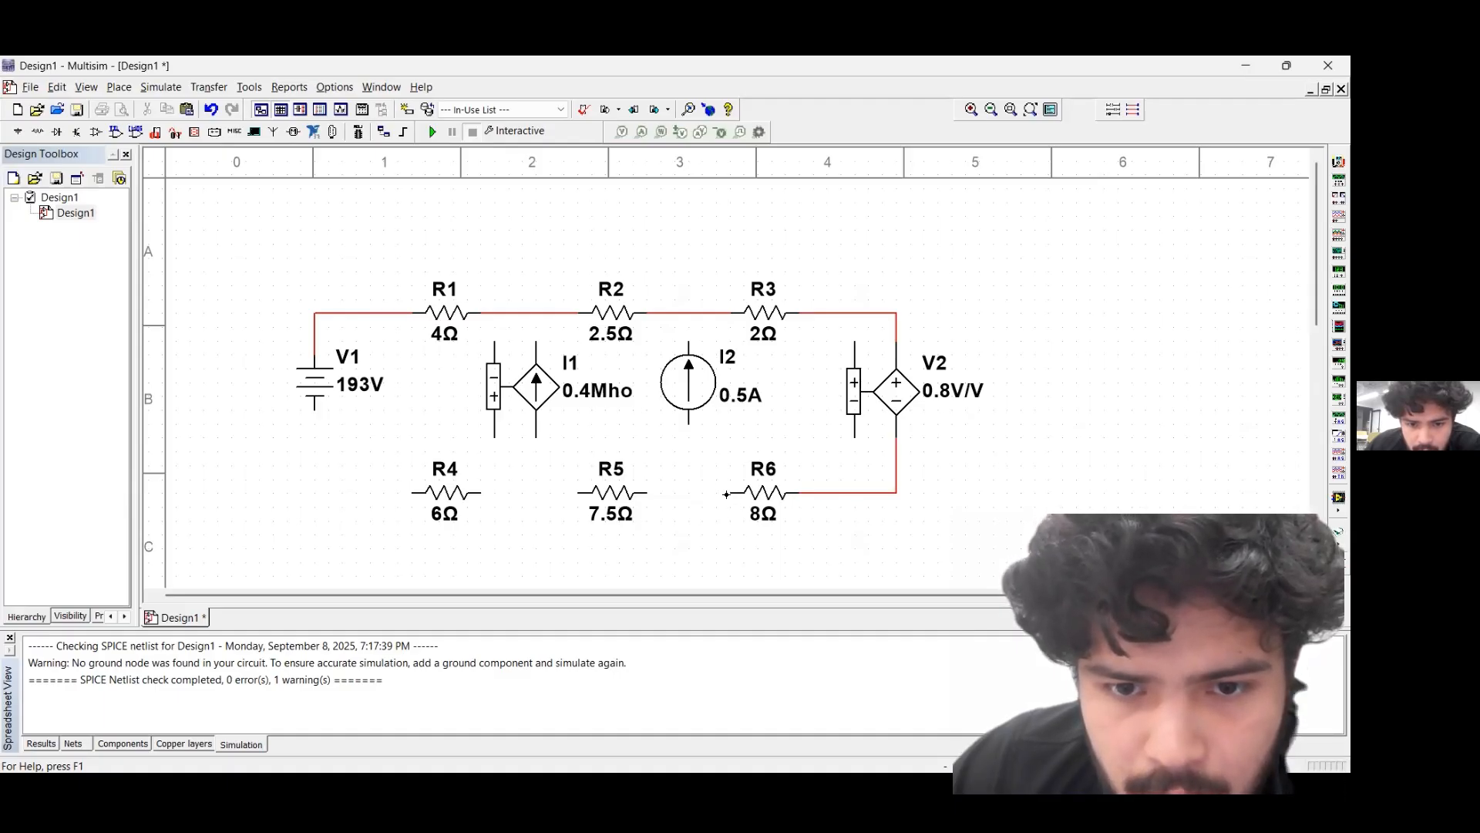
Wire V1's lower terminal to R4 and connect R4, R5 and R6 in series along the lower row
click(315, 407)
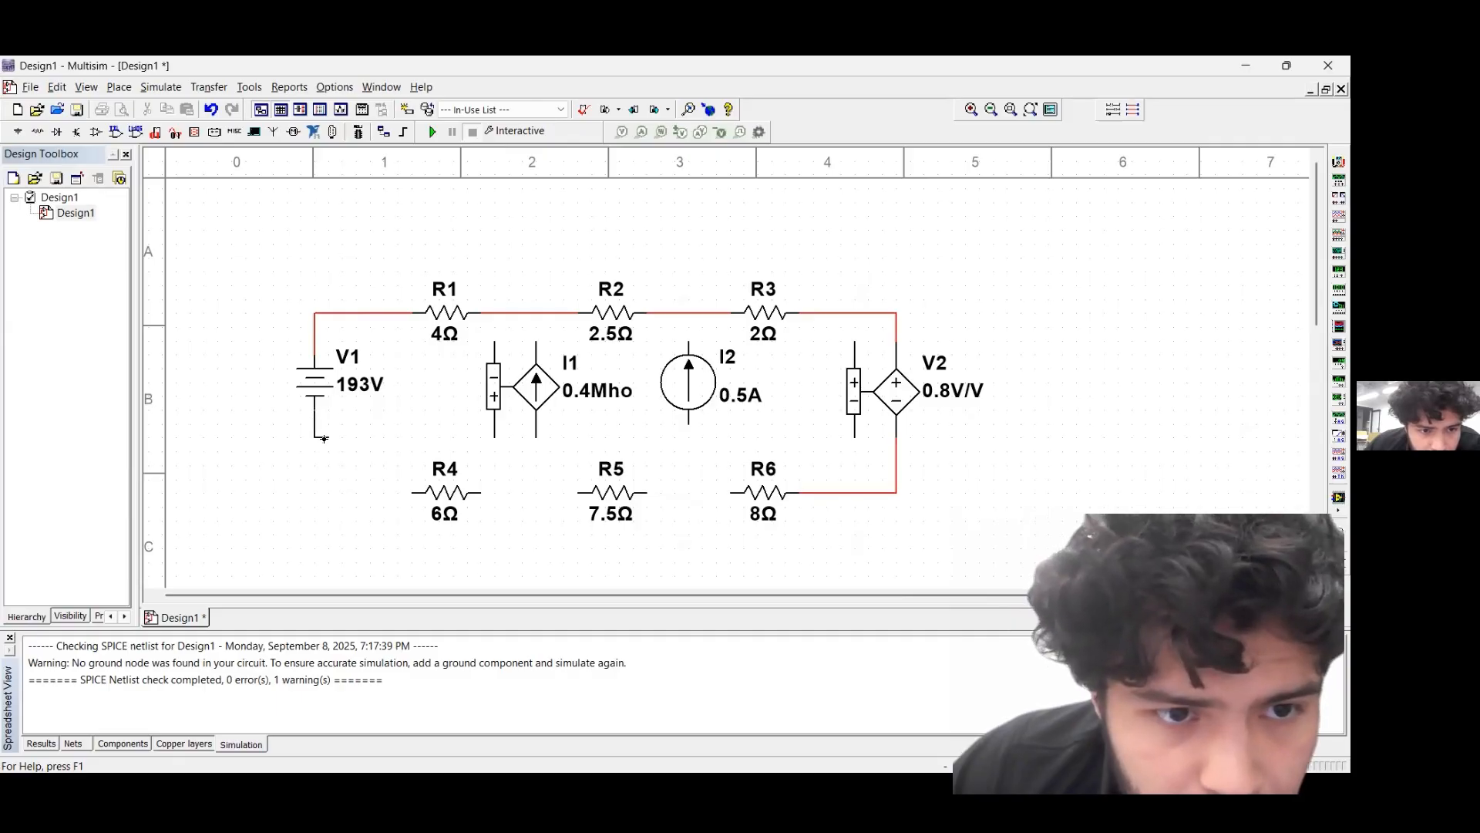
click(413, 492)
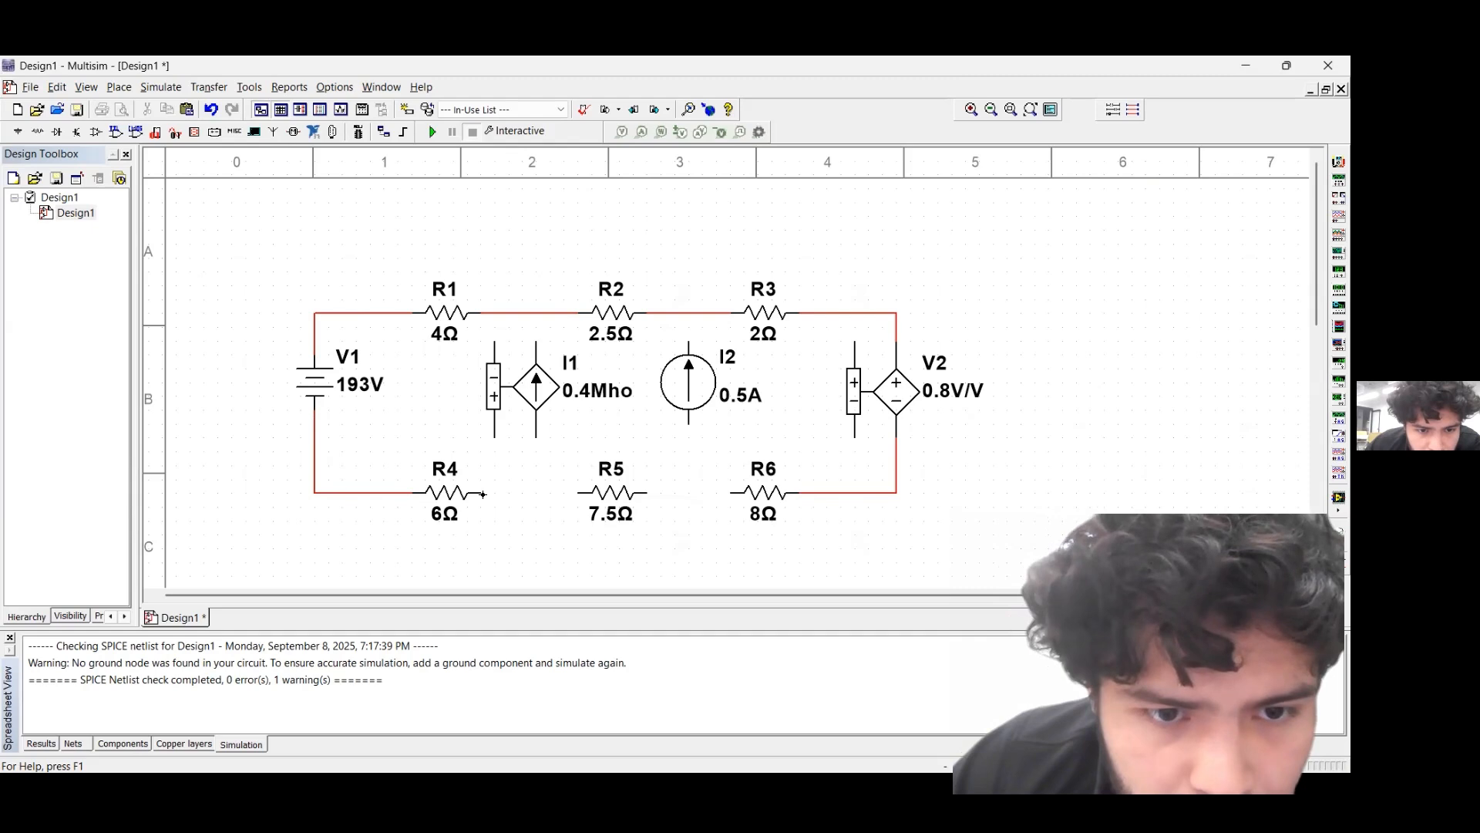
click(479, 492)
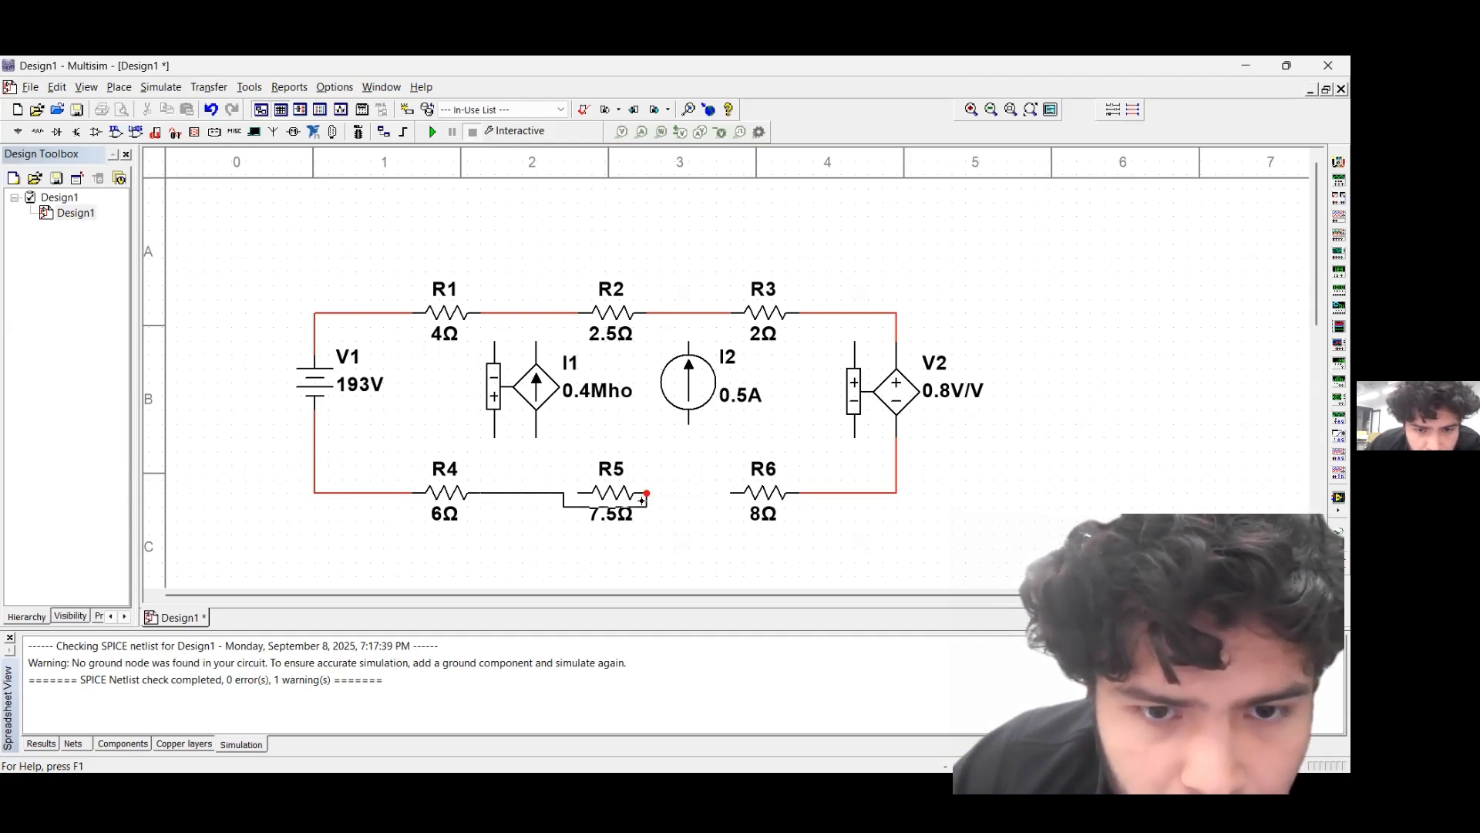
click(578, 492)
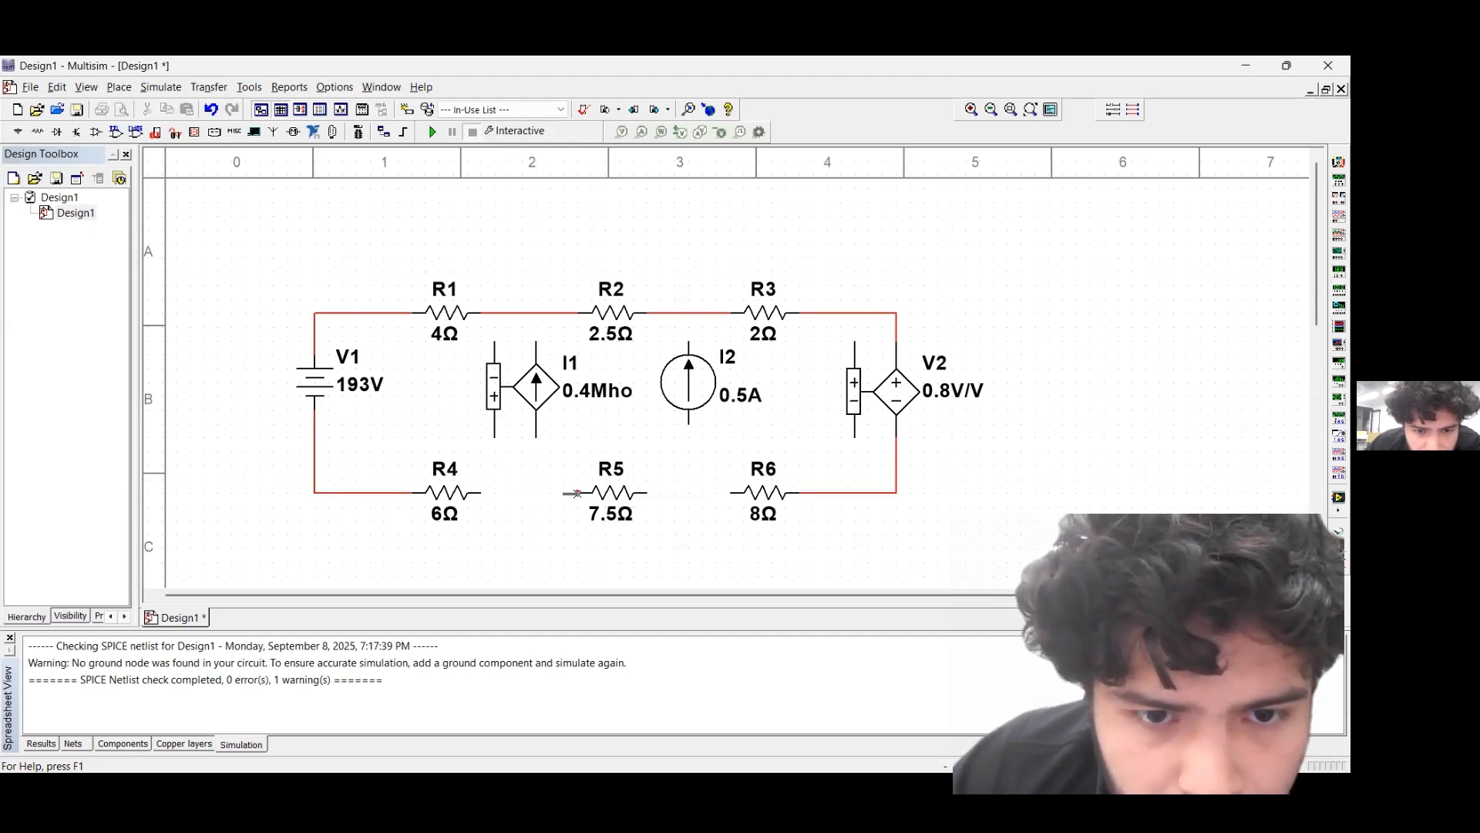
click(661, 493)
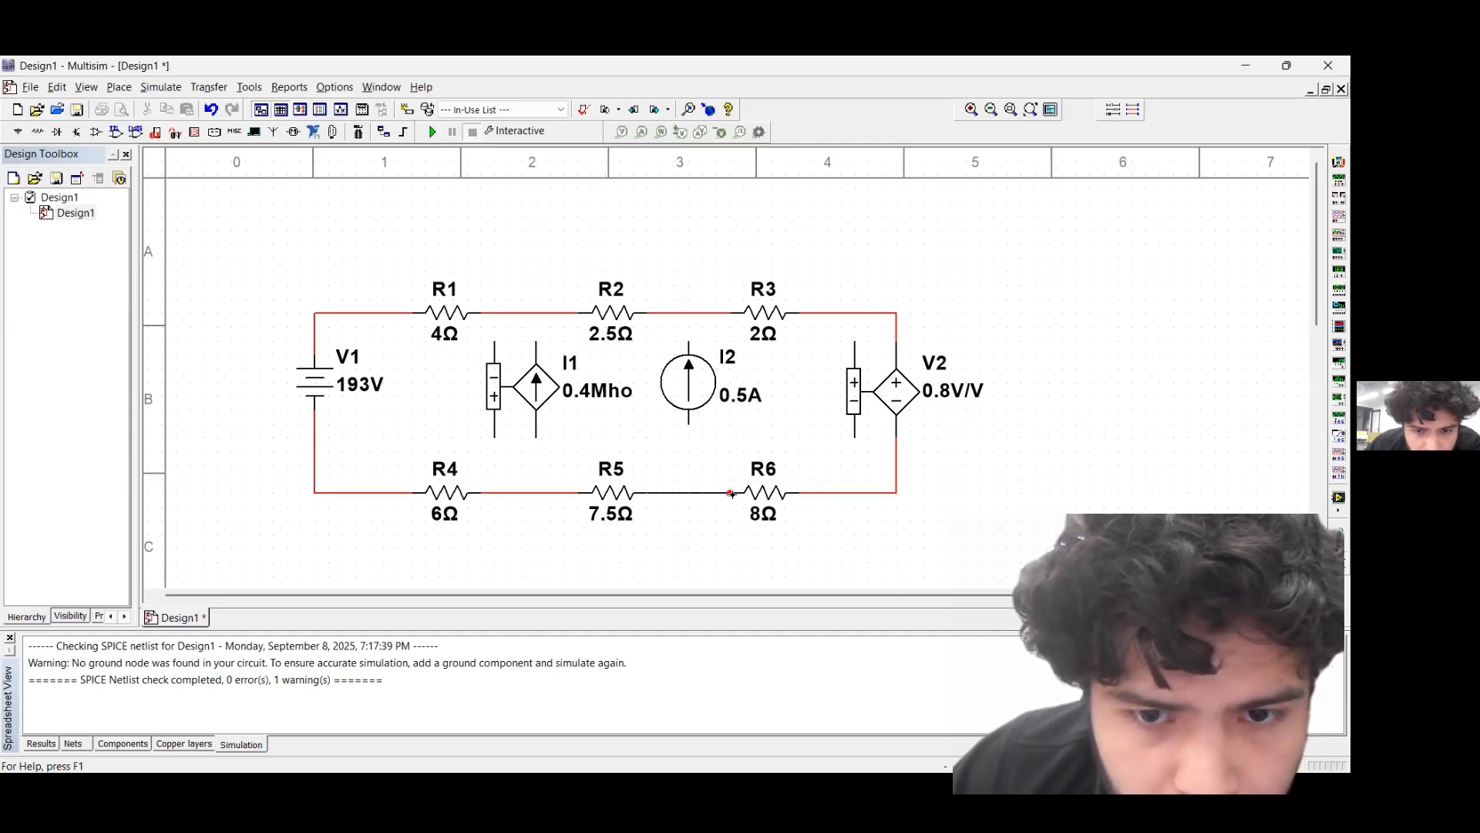
click(731, 493)
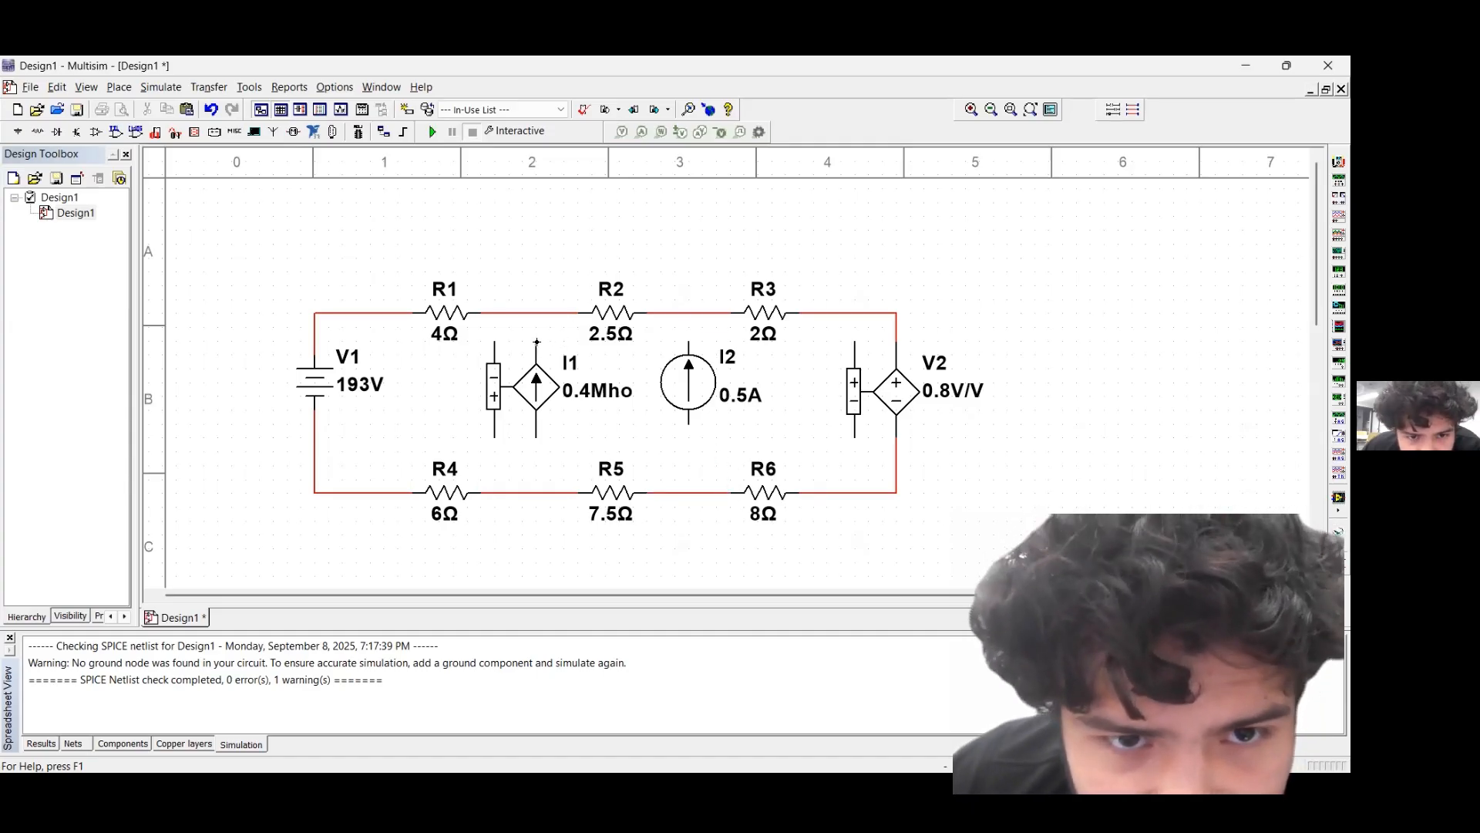
Wire I1's output terminals to the R1–R2 and R4–R5 wires, and I2's terminals to the R2–R3 and R5–R6 wires
click(536, 315)
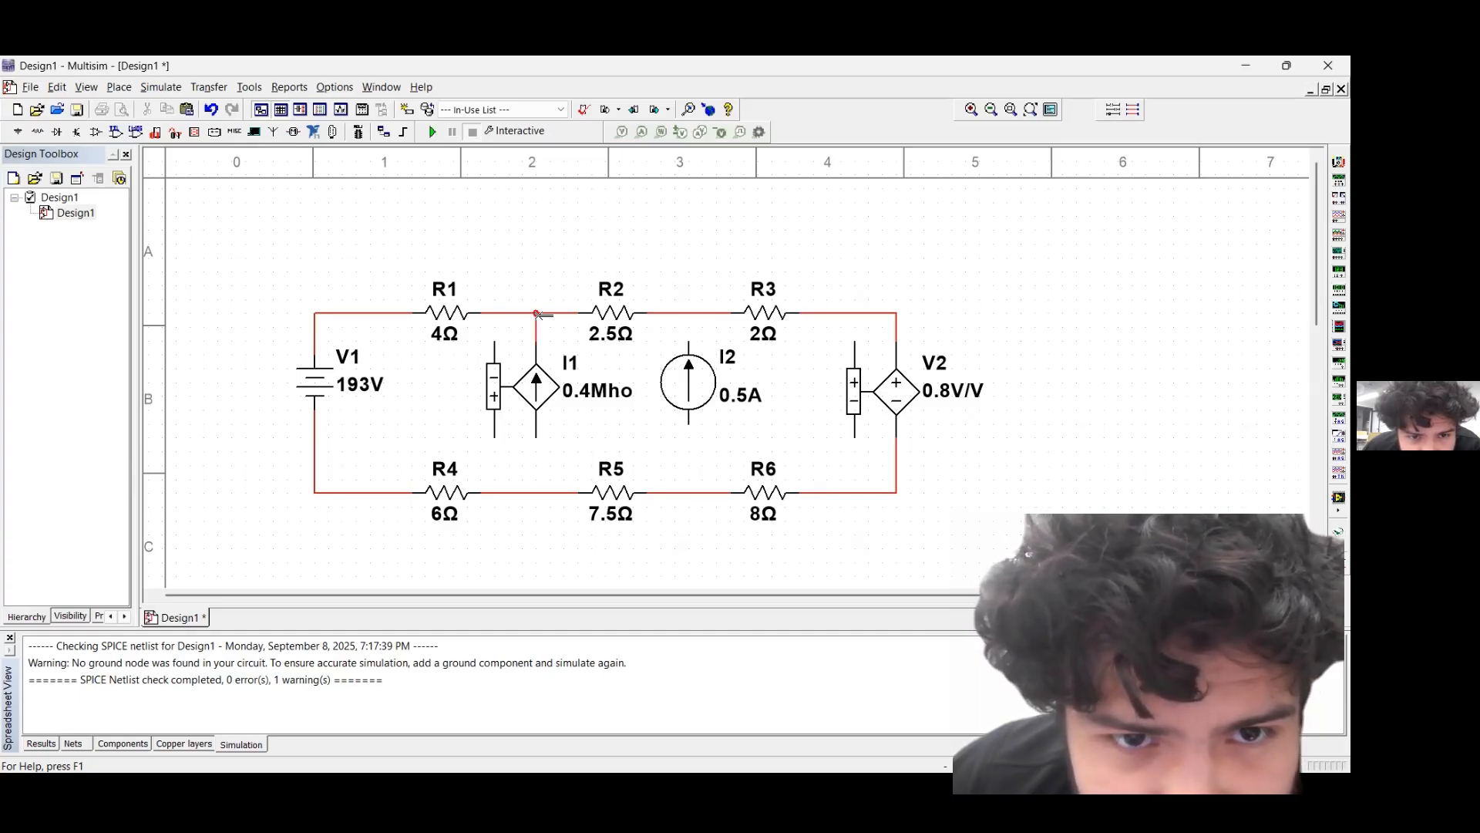
click(538, 438)
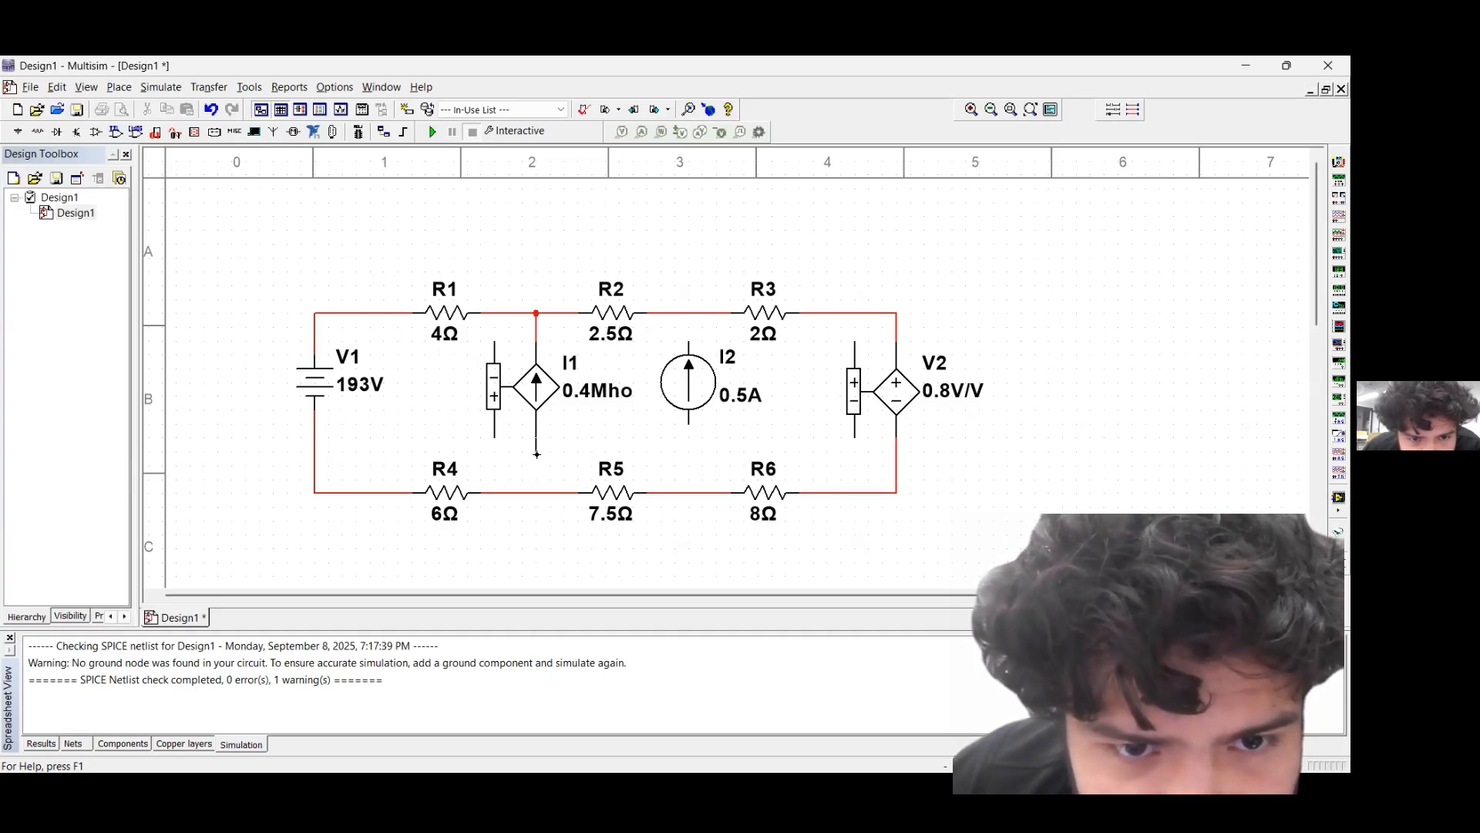
click(537, 495)
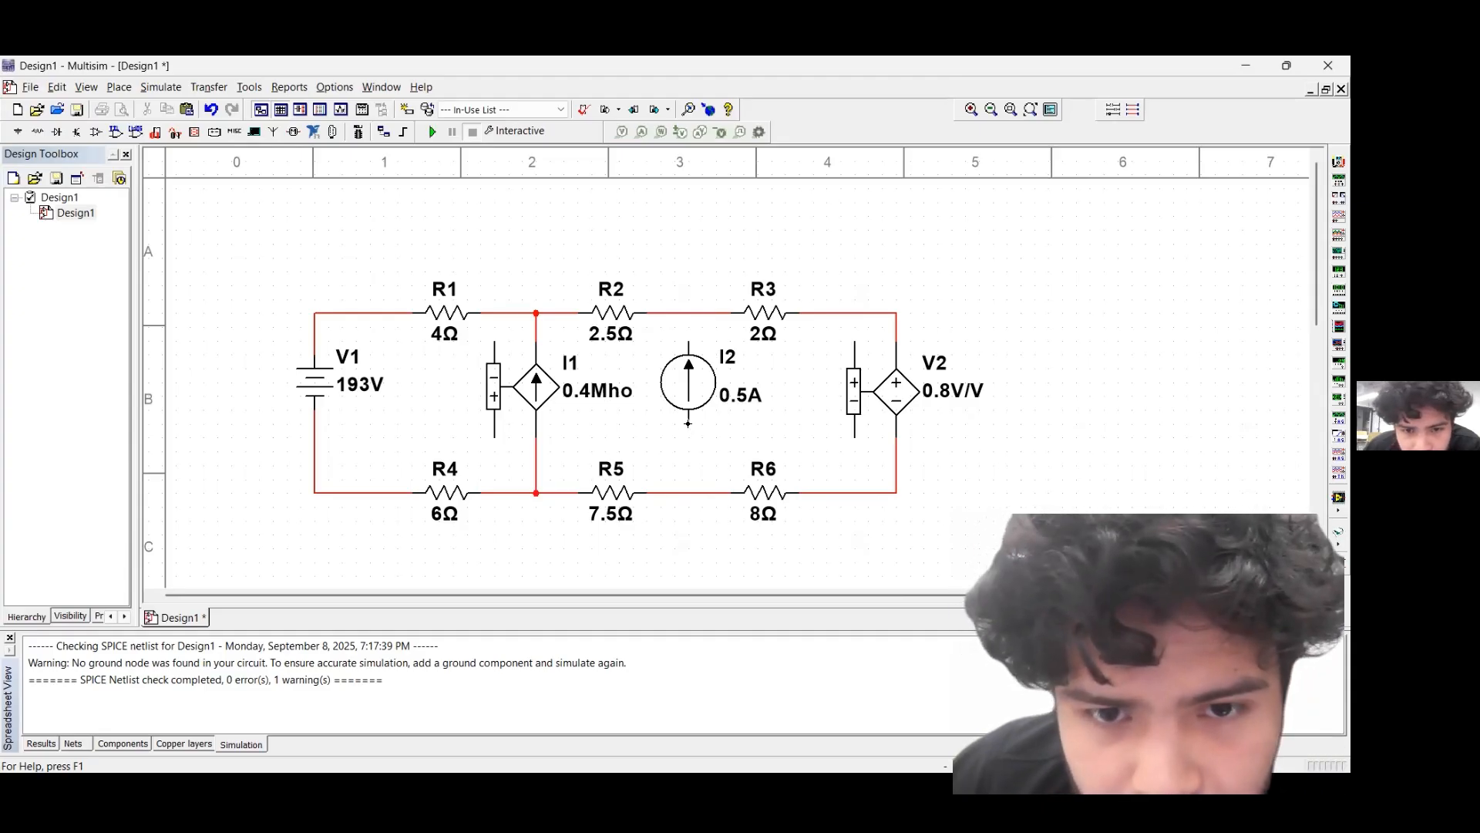
click(688, 424)
click(688, 493)
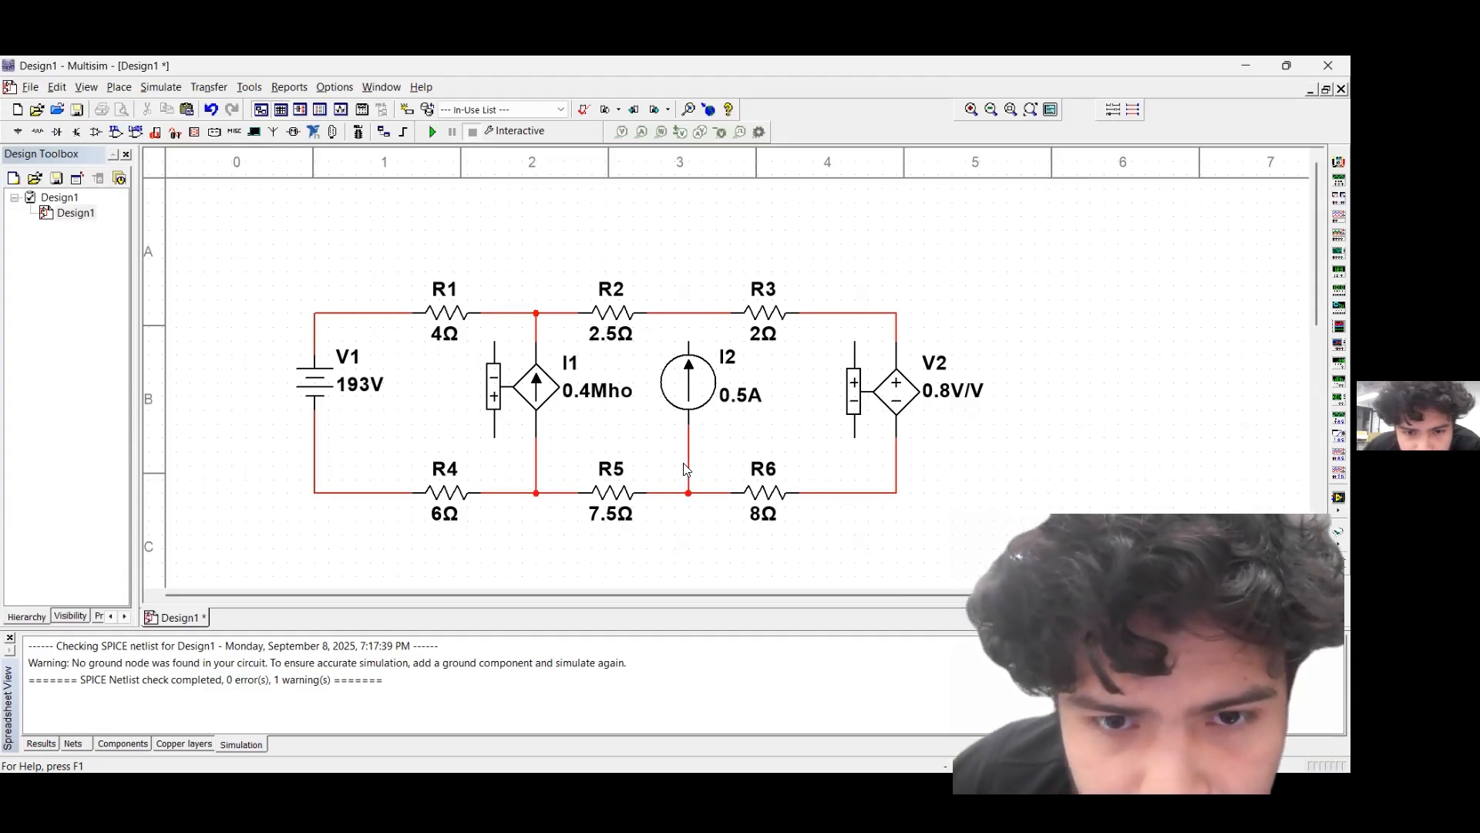
click(686, 343)
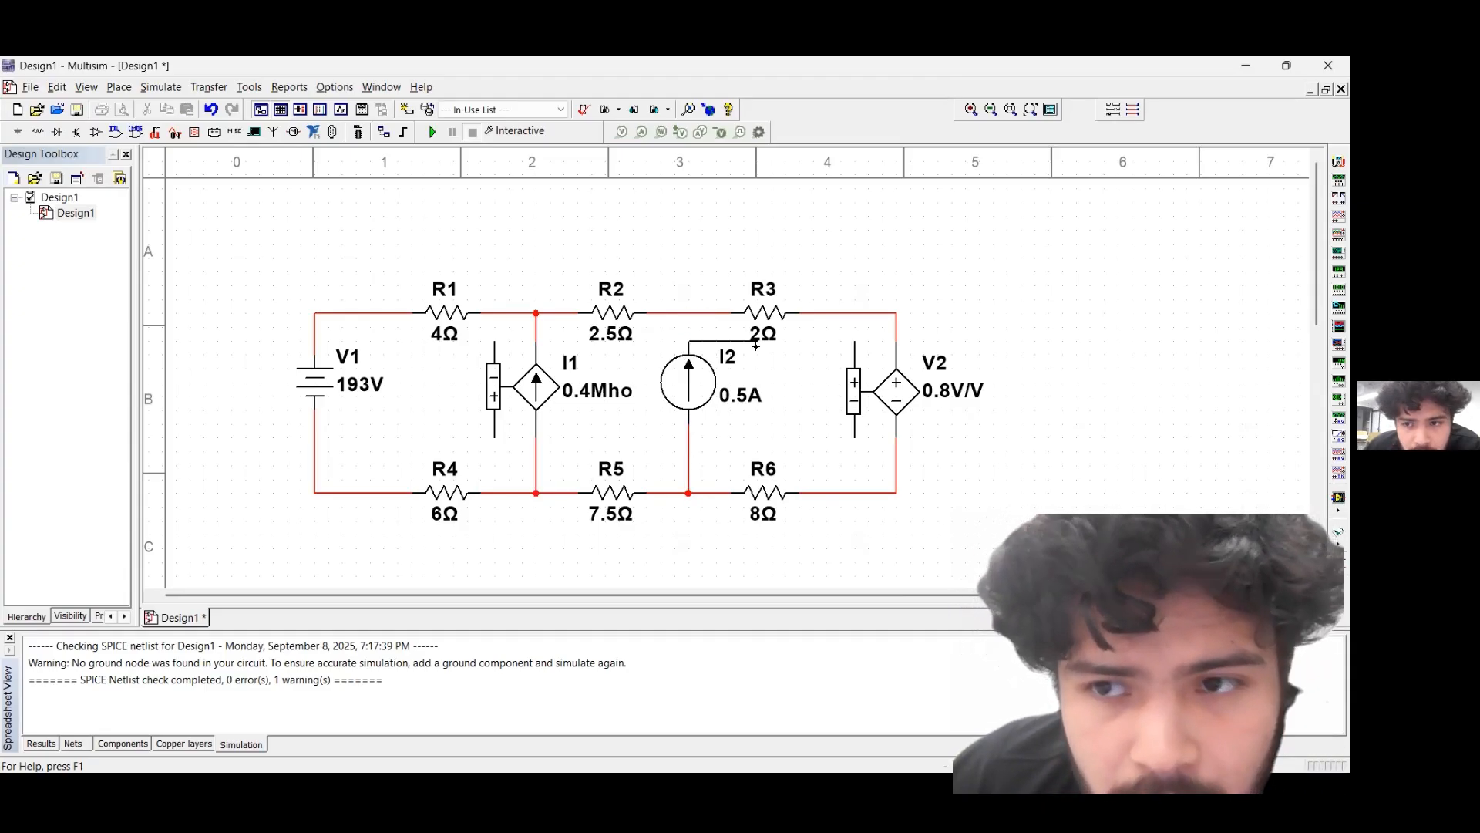
click(685, 315)
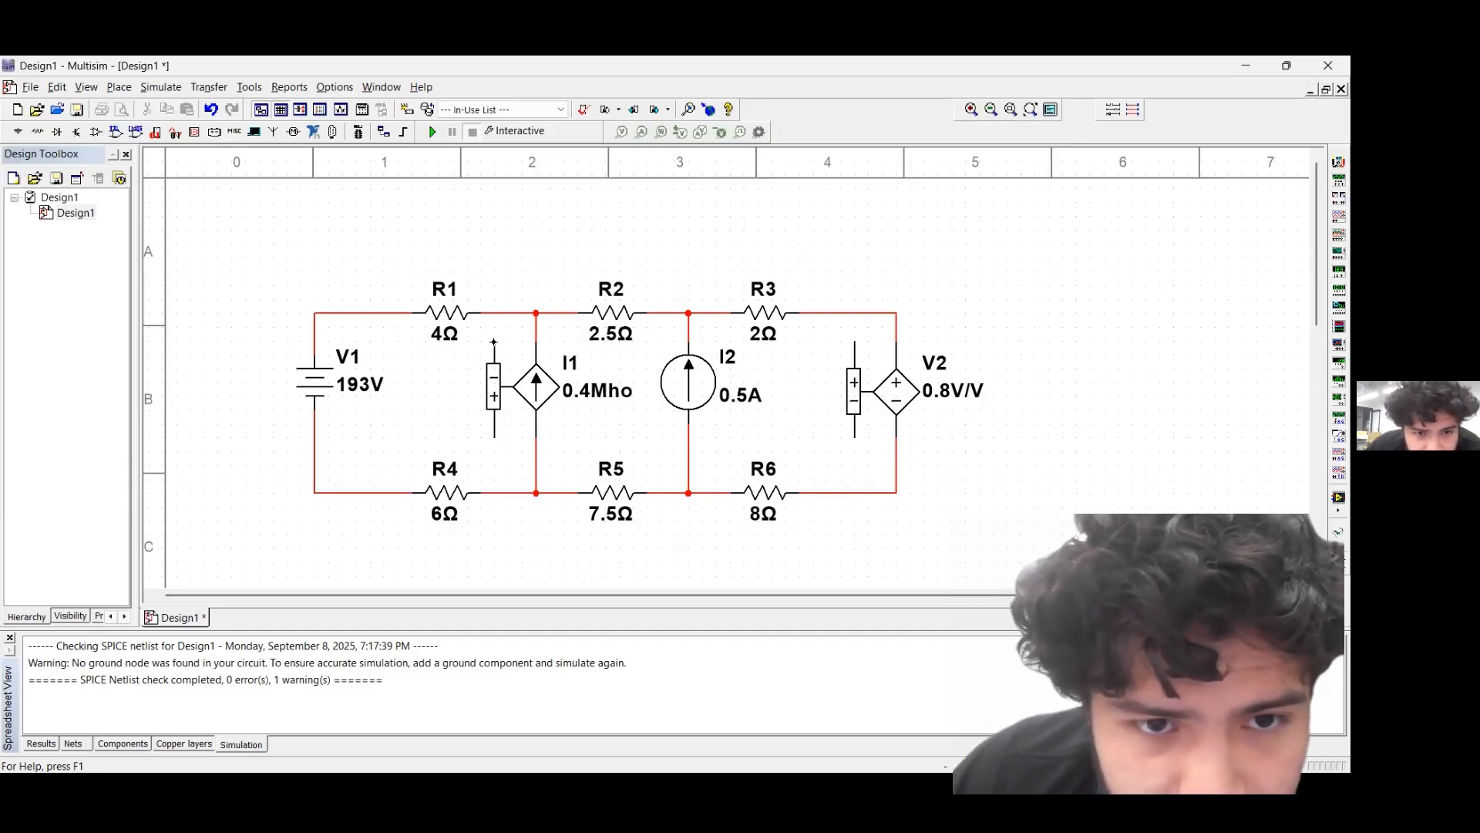
Wire I1's control input across R3, with the negative terminal to R3's right side and the positive terminal to its left side
click(494, 342)
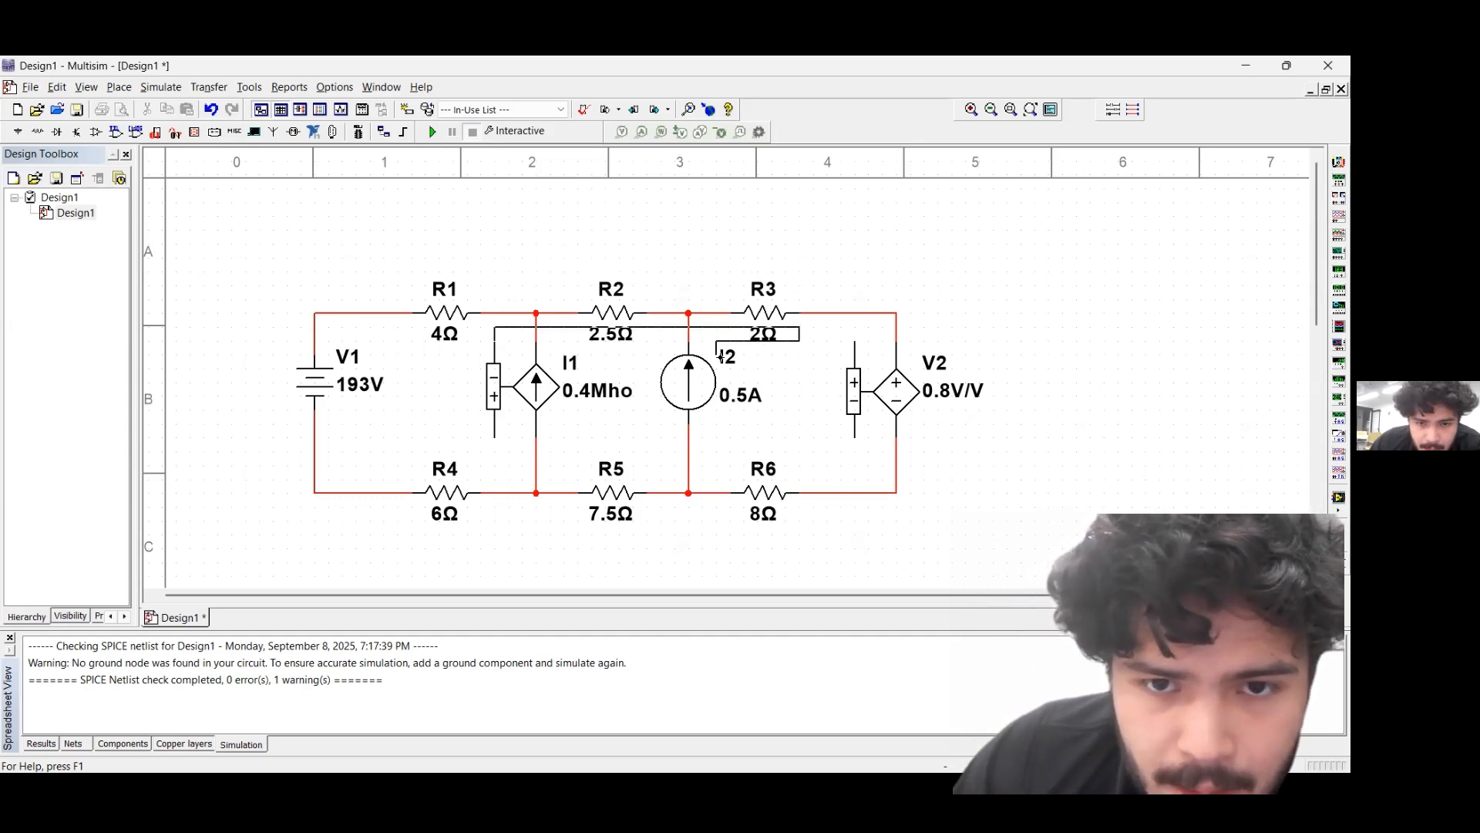
click(810, 314)
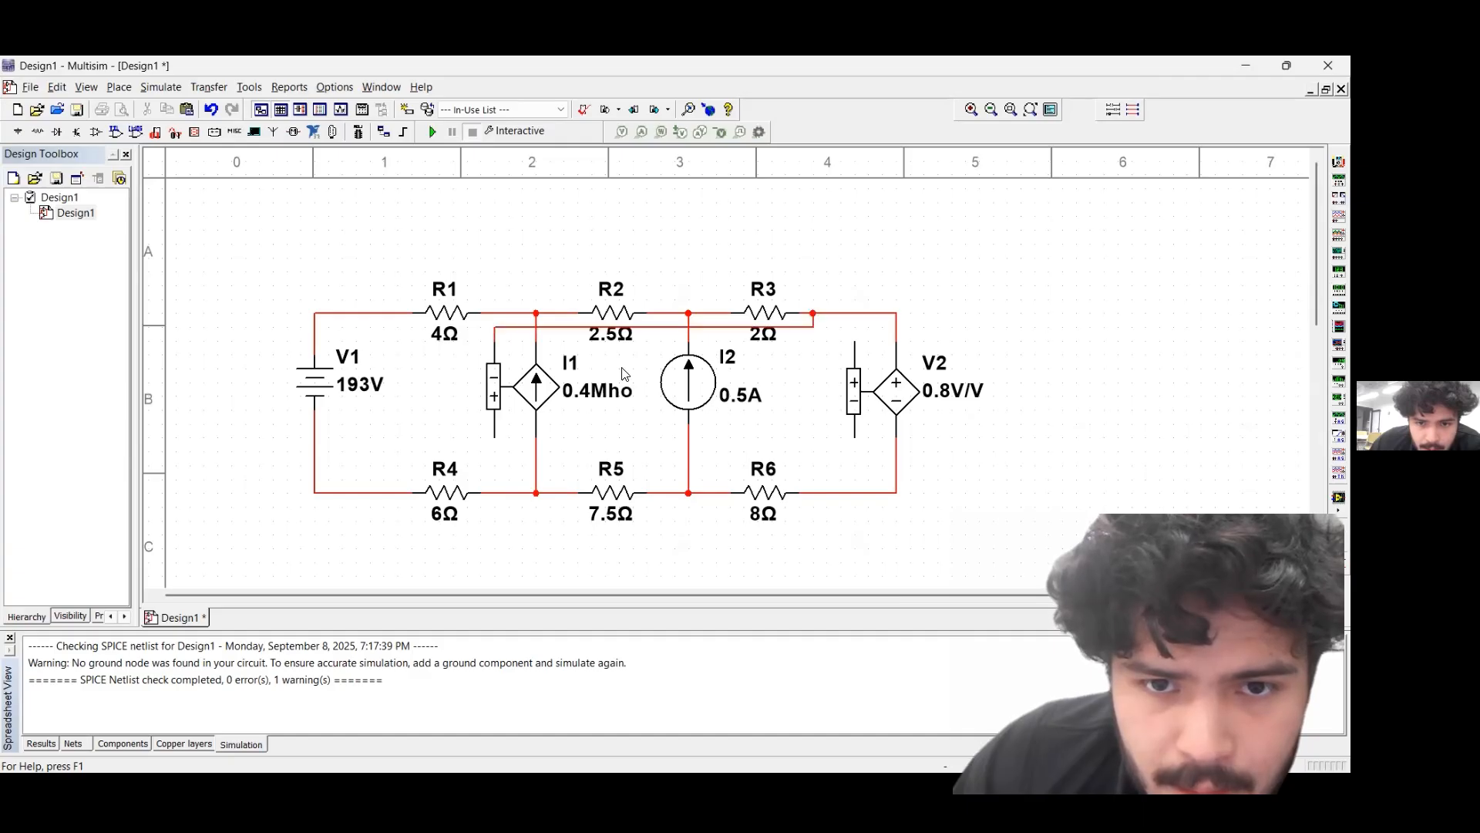
click(497, 440)
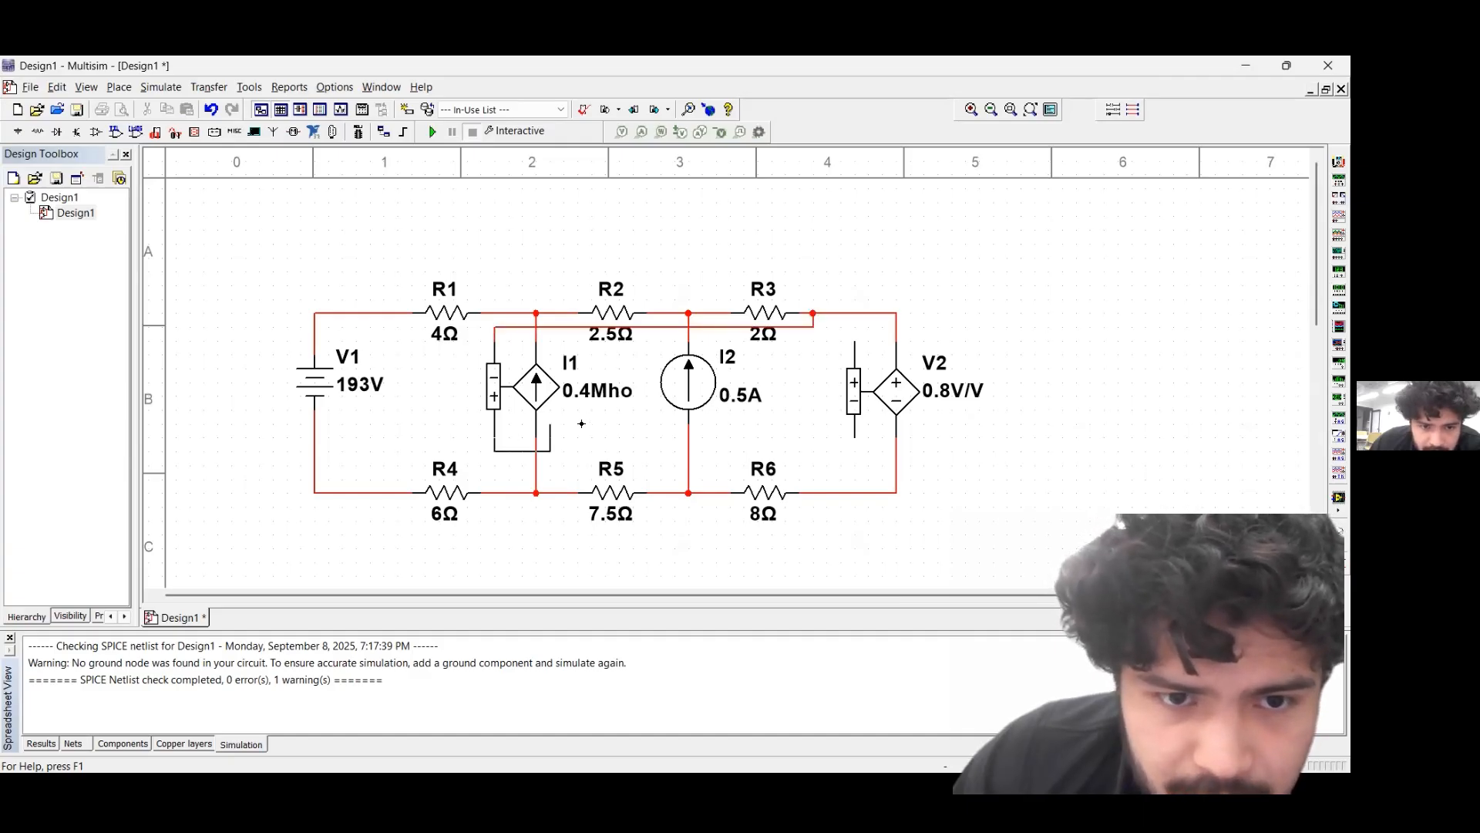
click(716, 314)
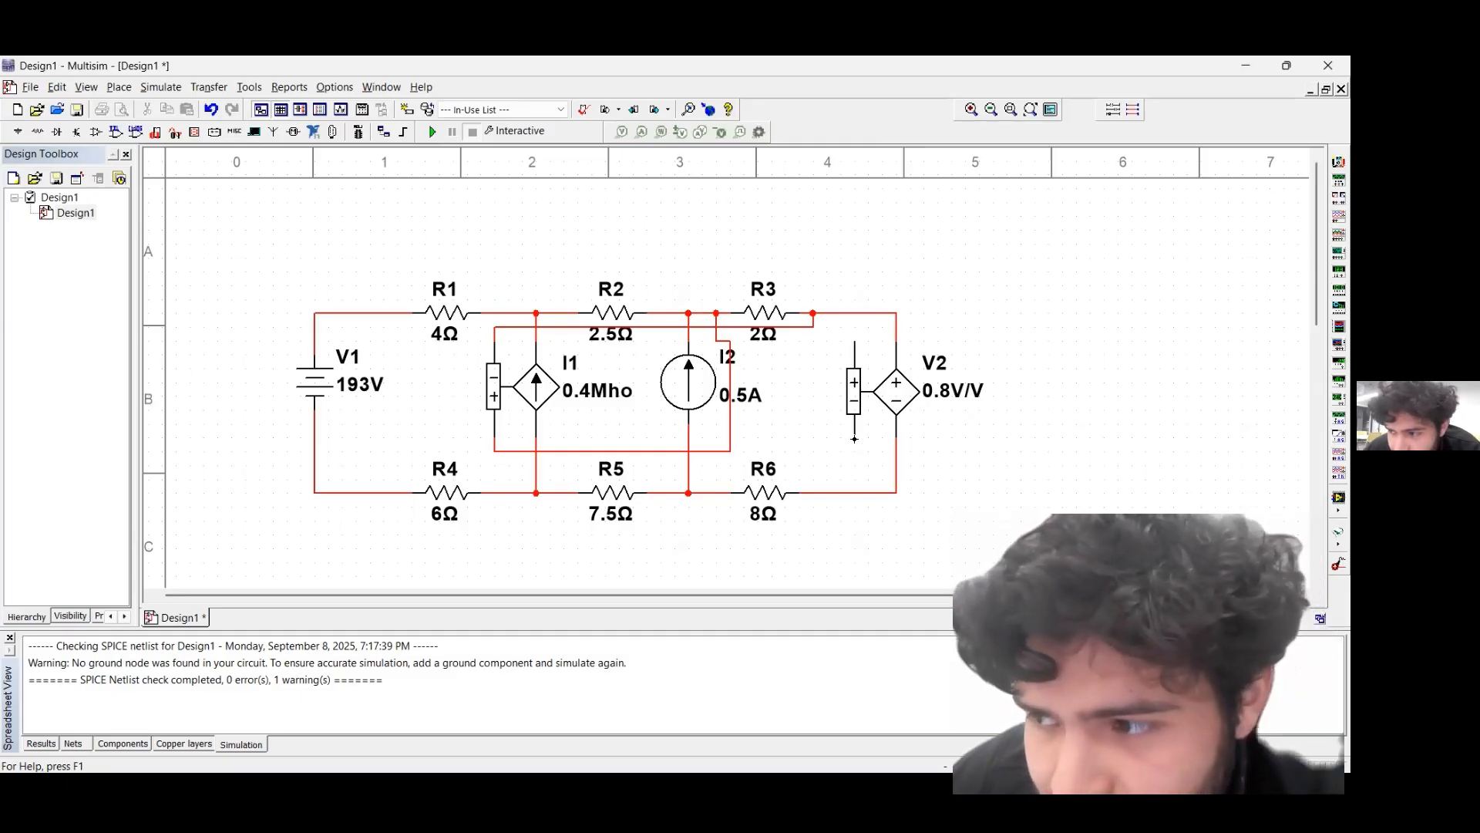
Wire V2's control input across R5, with the negative terminal to R5's right side and the positive terminal to its left side
click(854, 439)
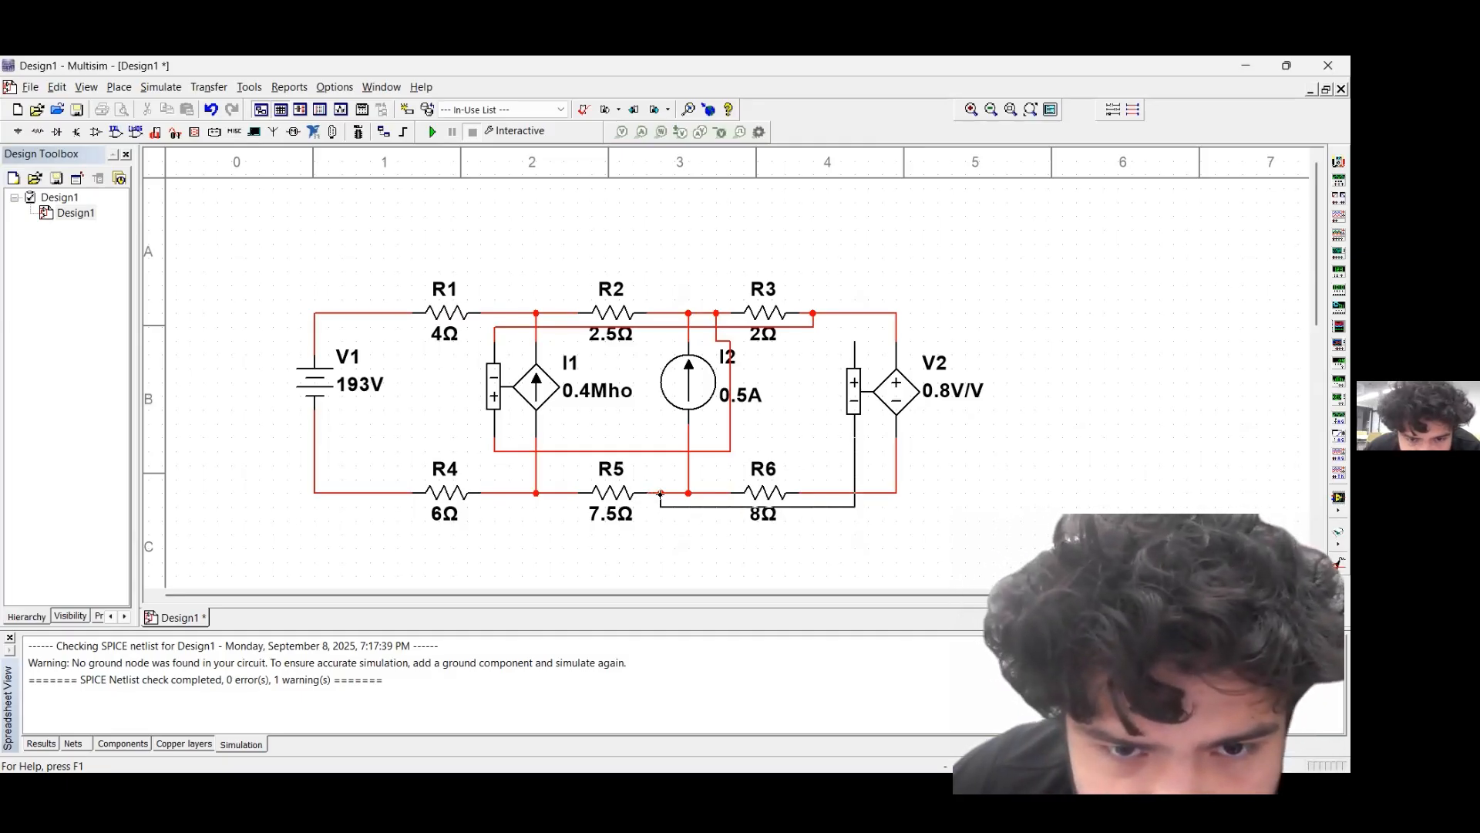
click(660, 493)
click(855, 344)
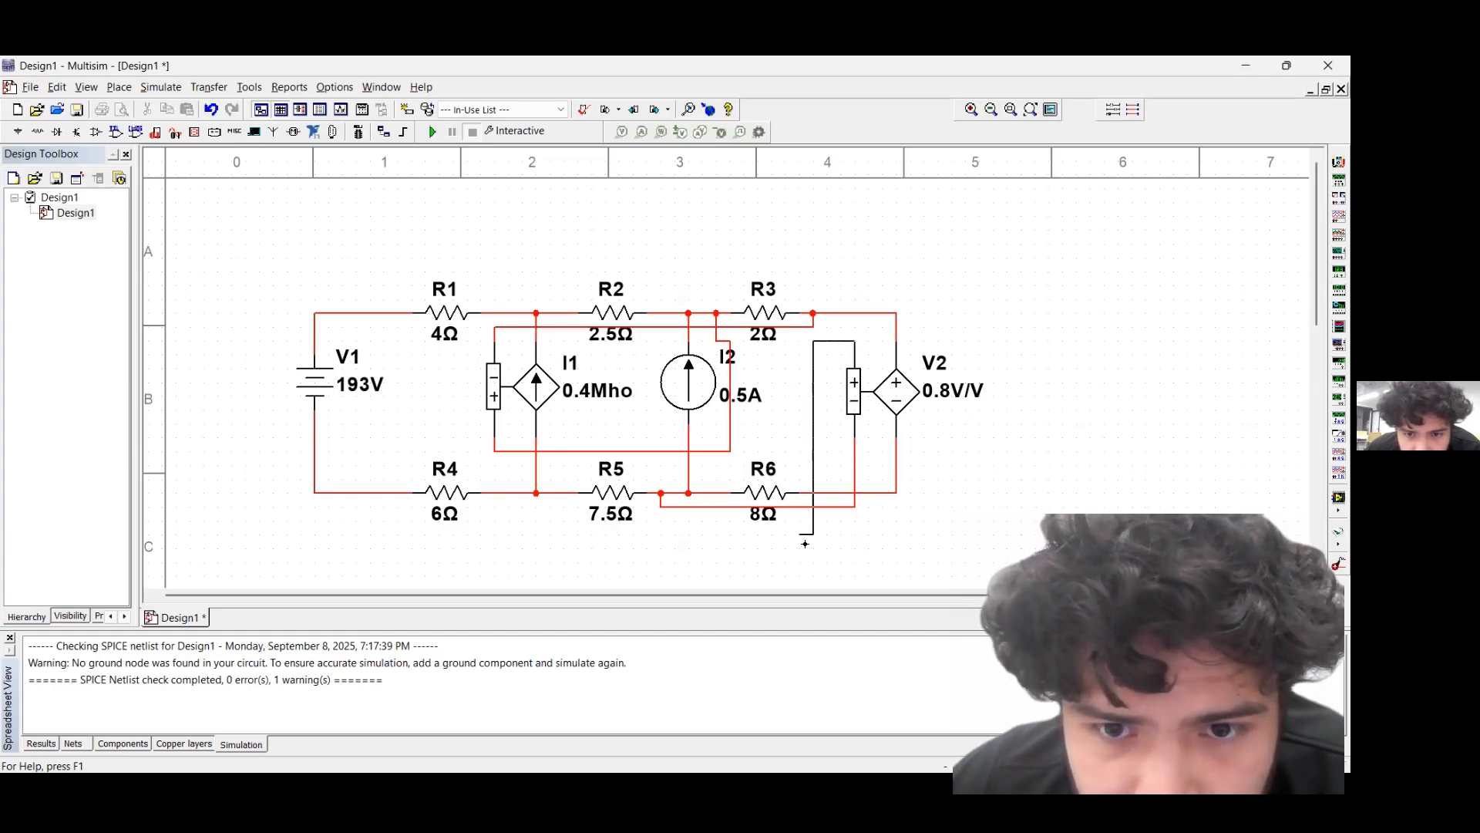
click(563, 494)
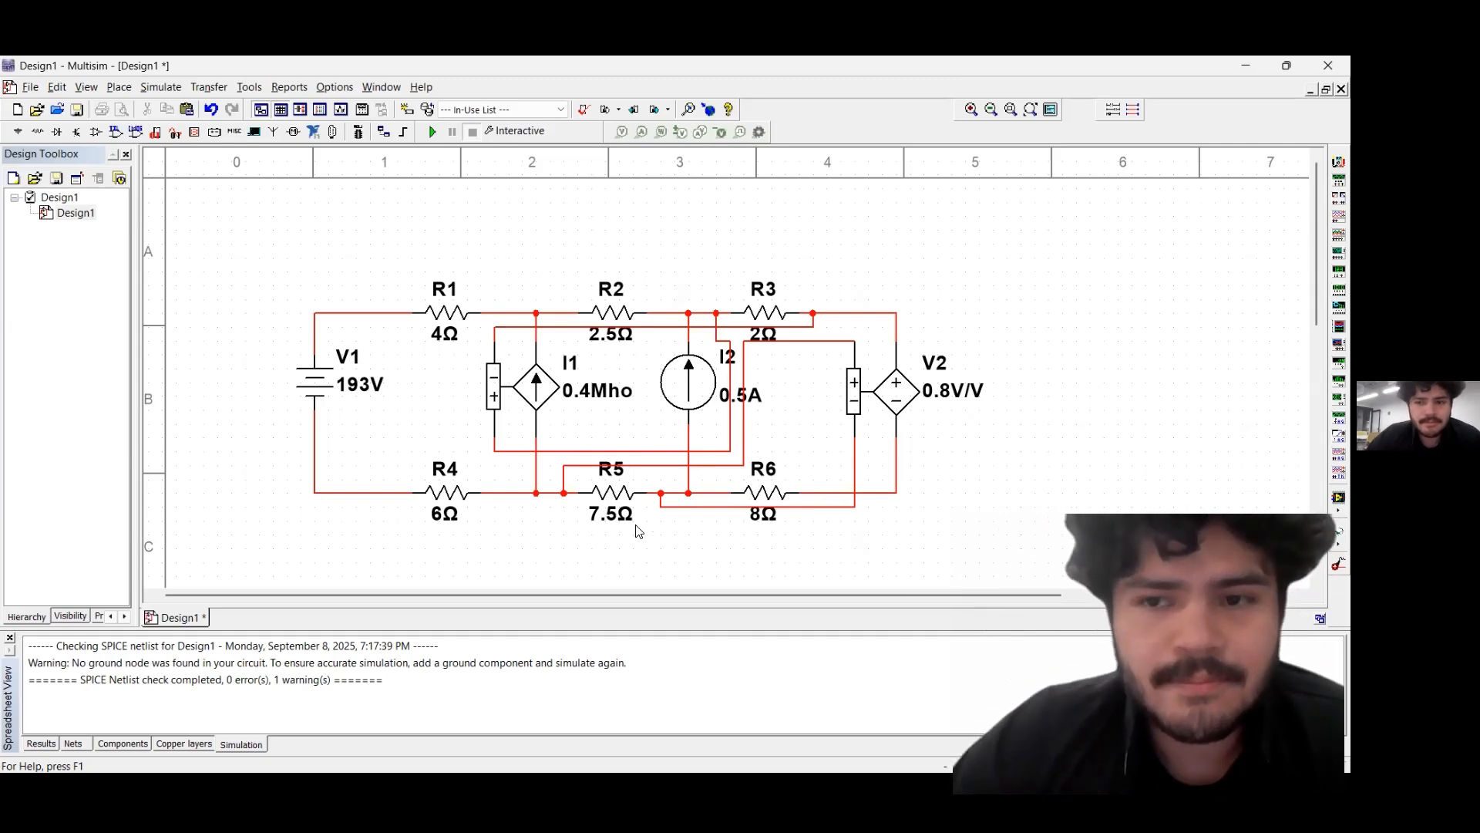
Place a differential voltage probe across I1, positive at its upper node and reference at its lower node, and run the interactive simulation
right_click(1037, 374)
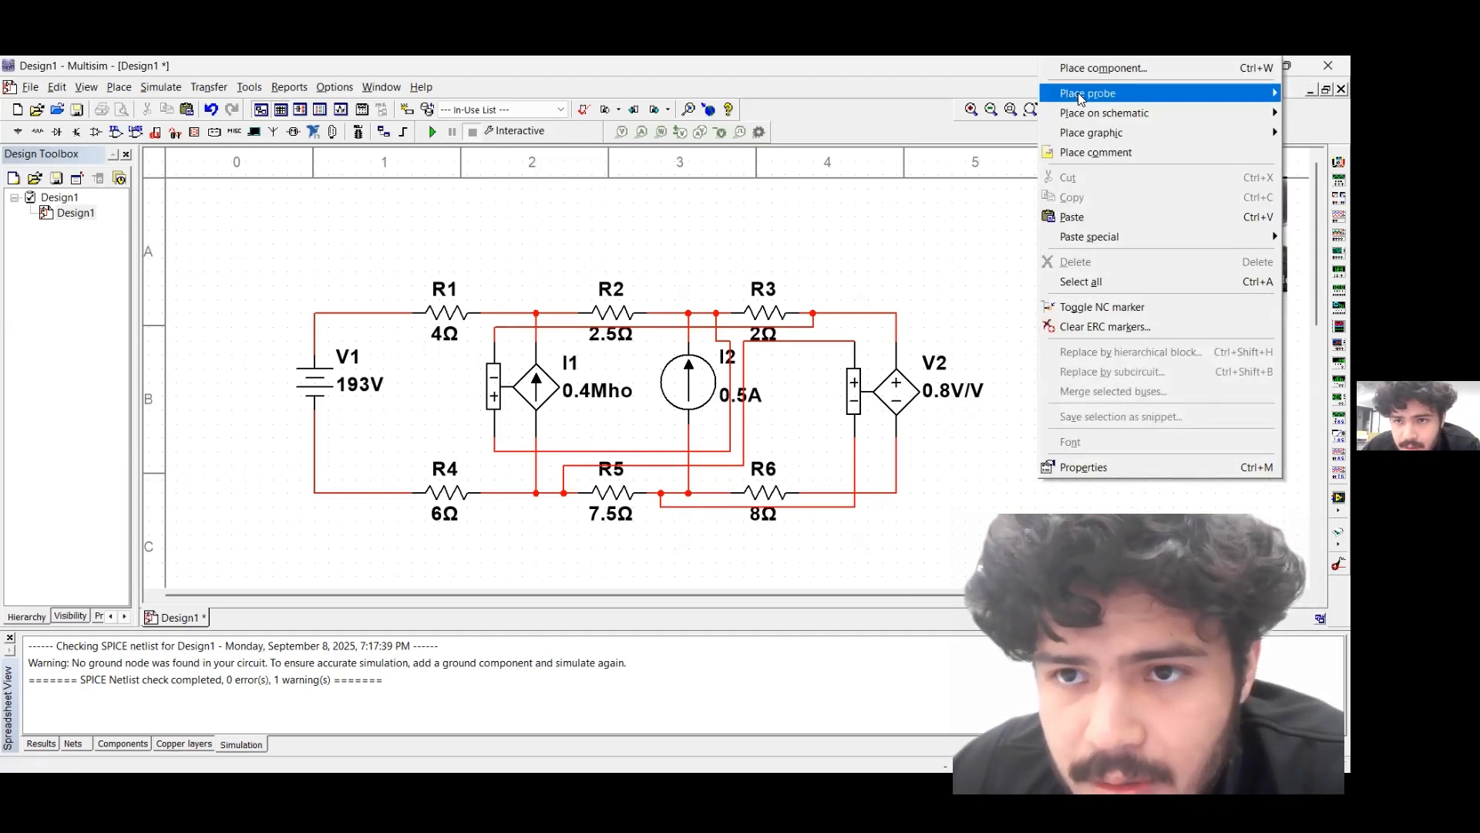
mouse_move(1077, 92)
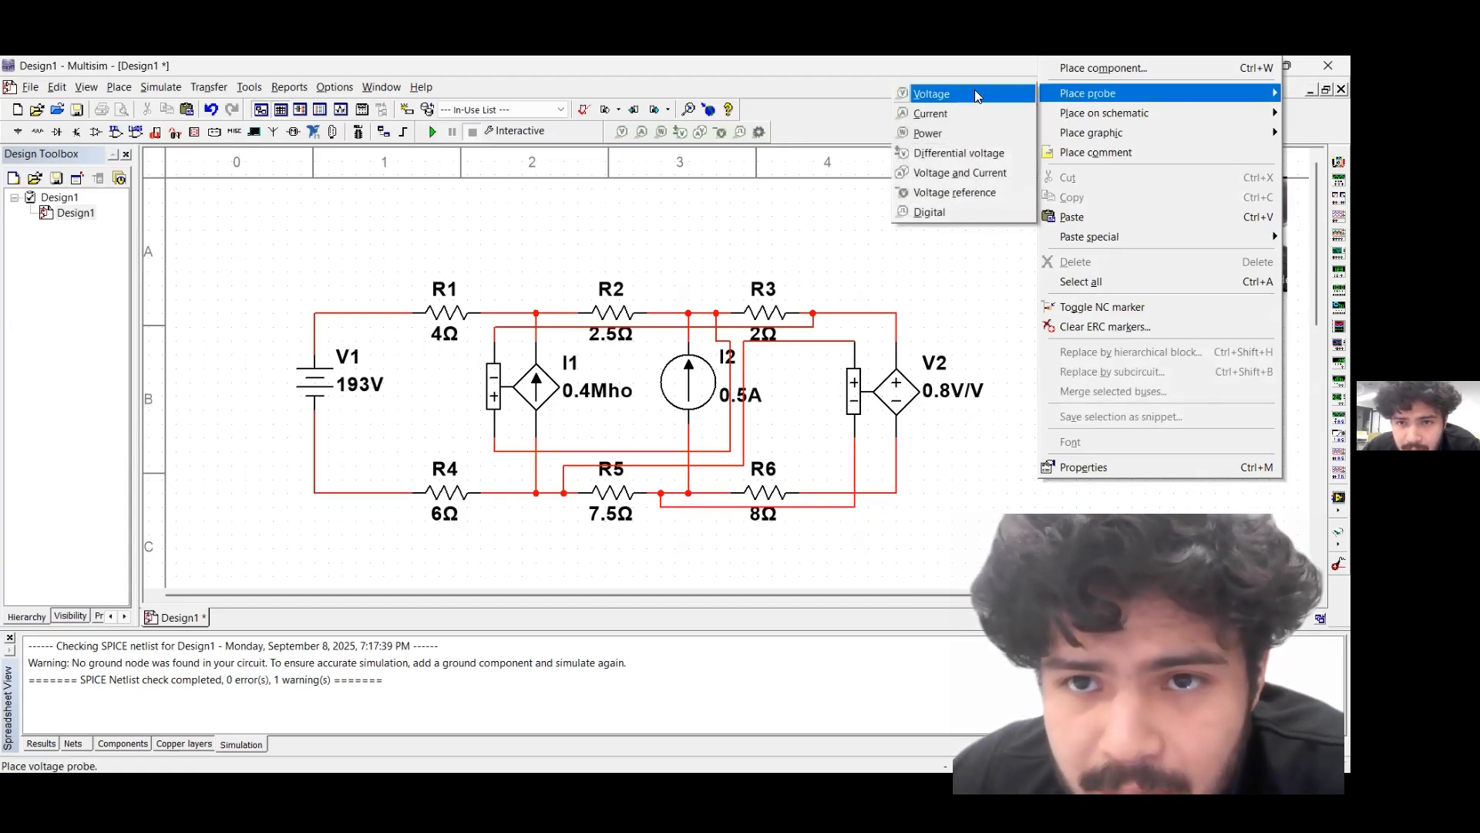
click(973, 160)
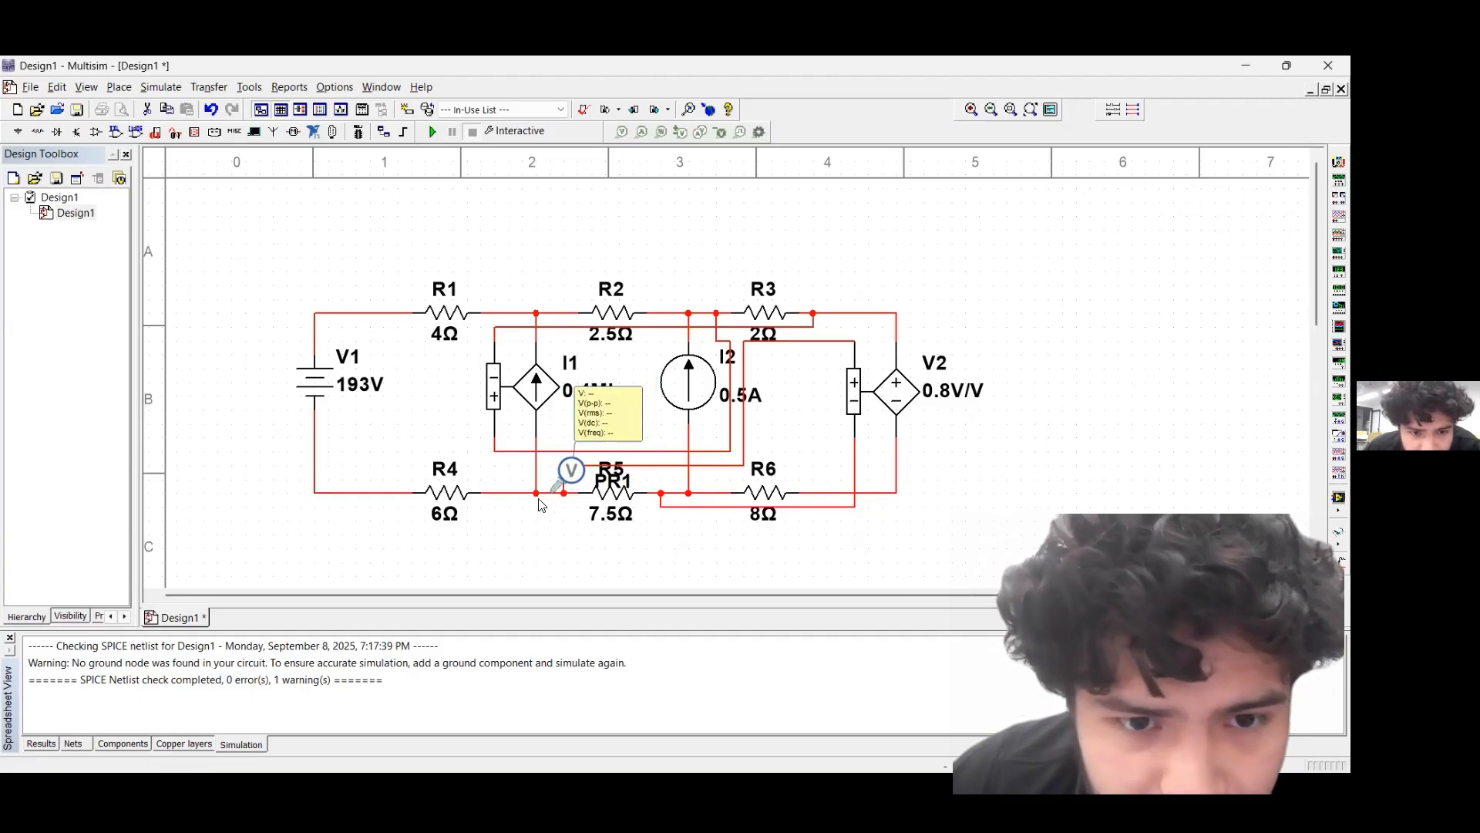
click(538, 318)
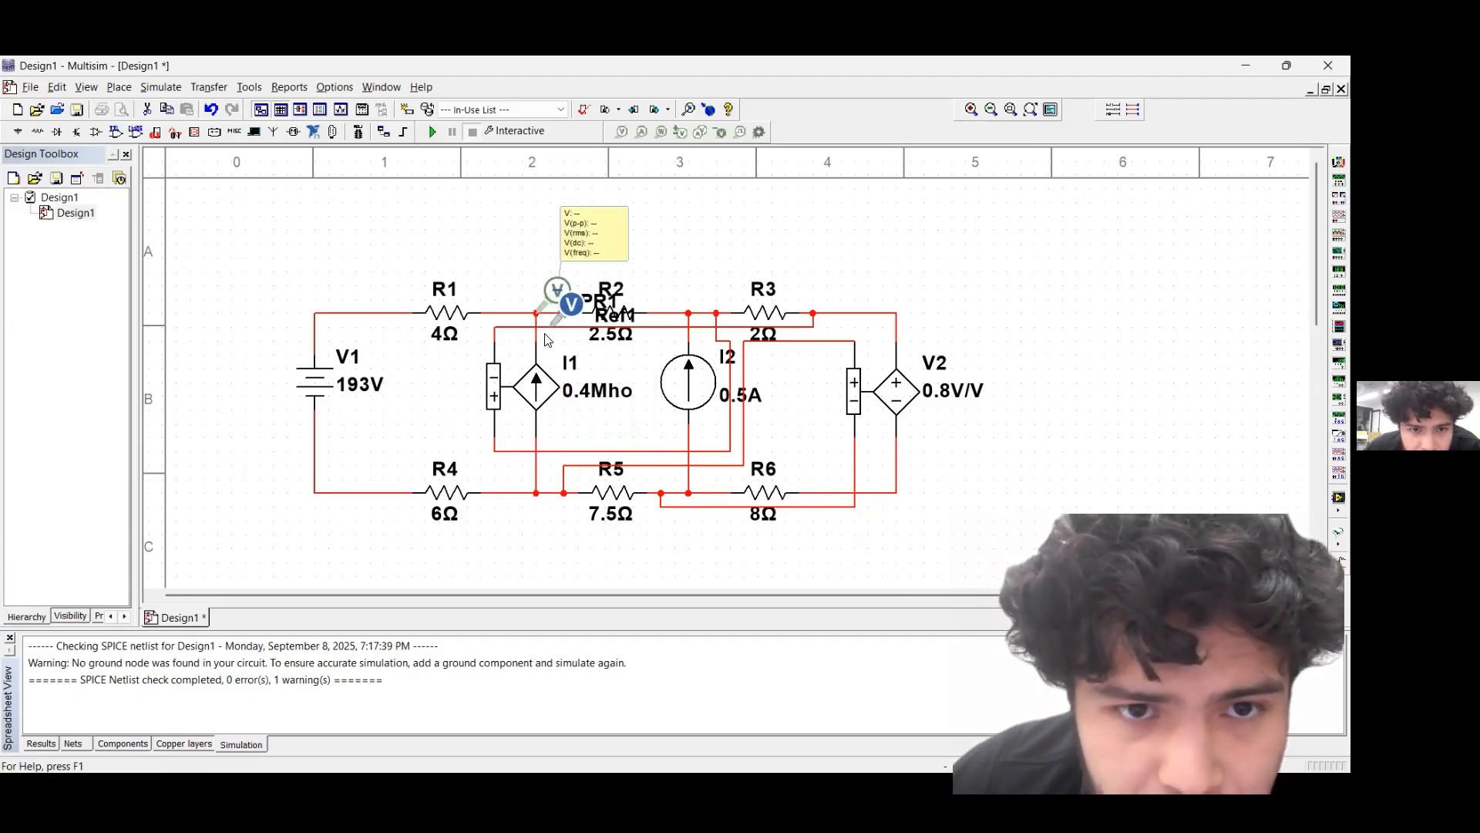
click(538, 494)
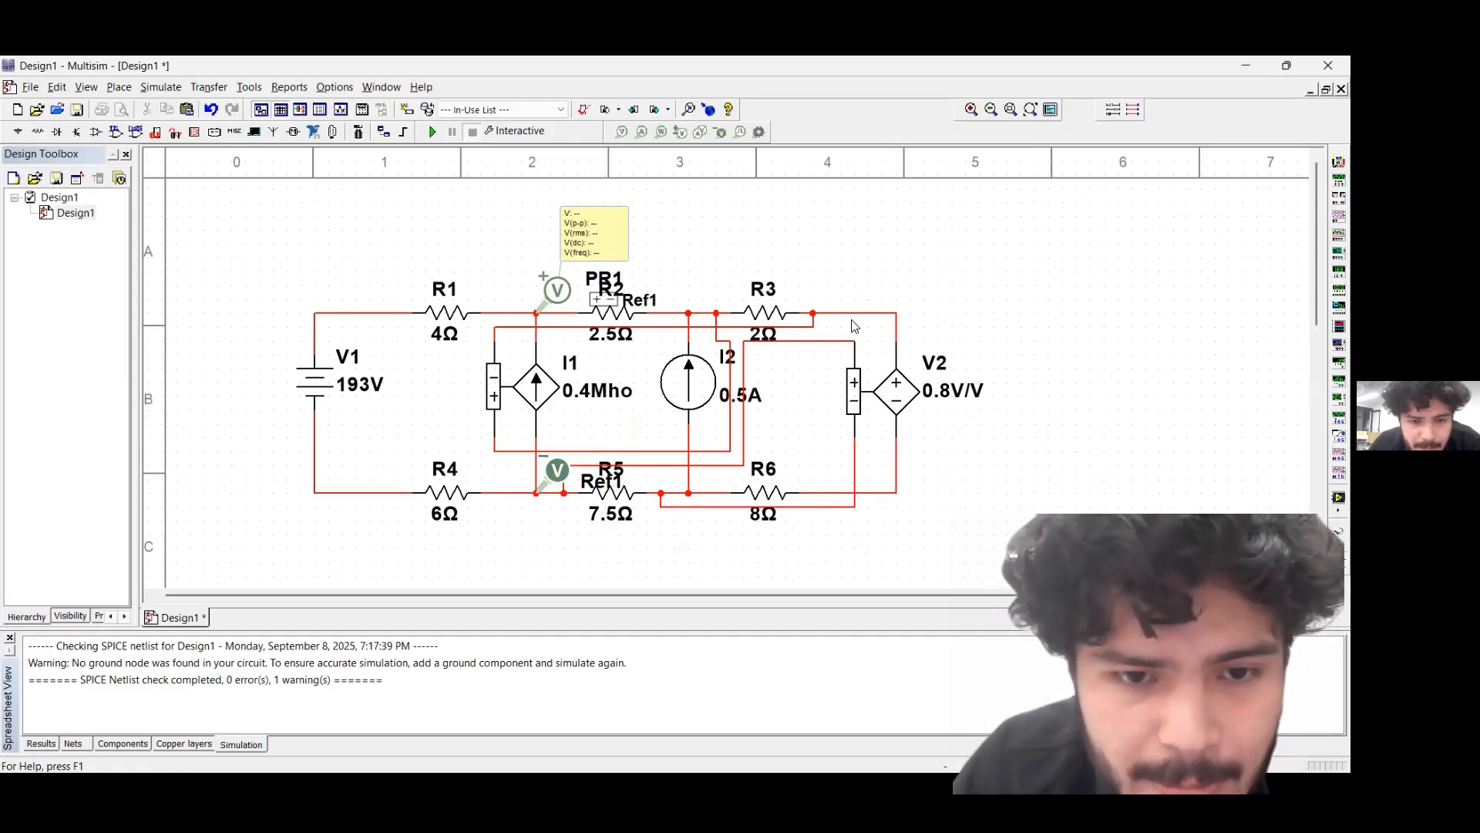
click(432, 132)
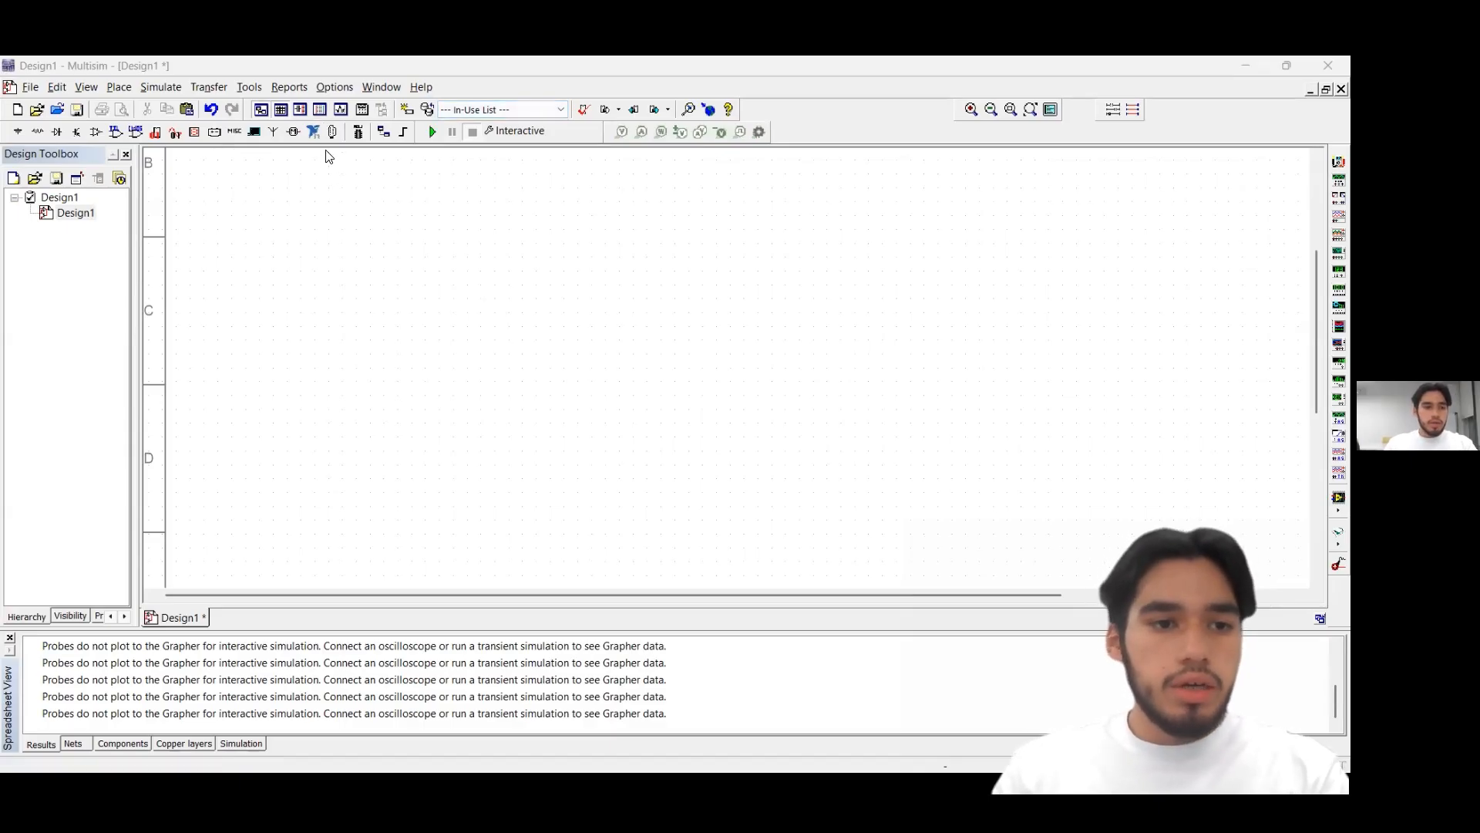
Place a DC_POWER source from the POWER_SOURCES family on the empty sheet
click(31, 139)
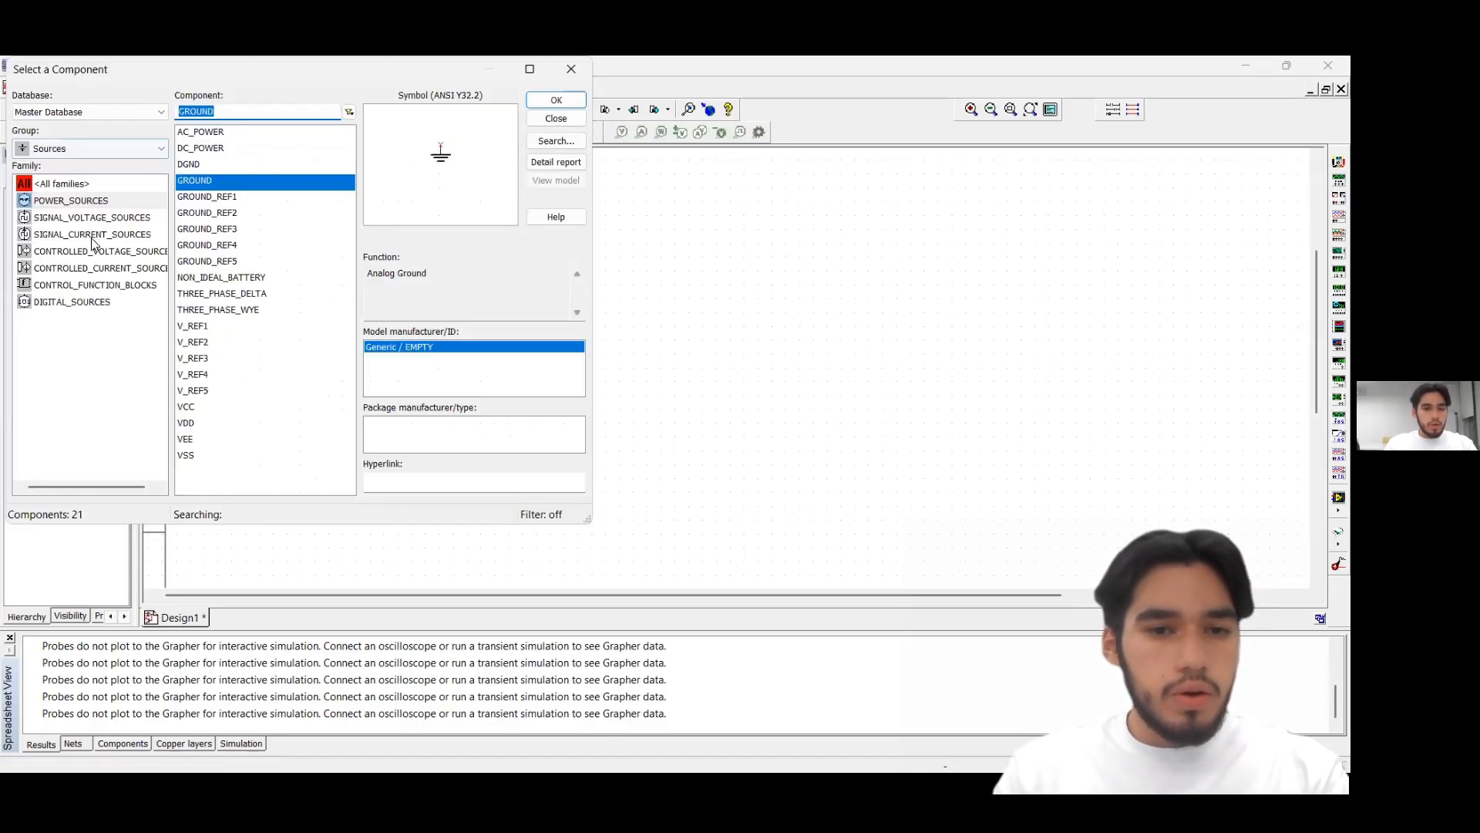
click(81, 238)
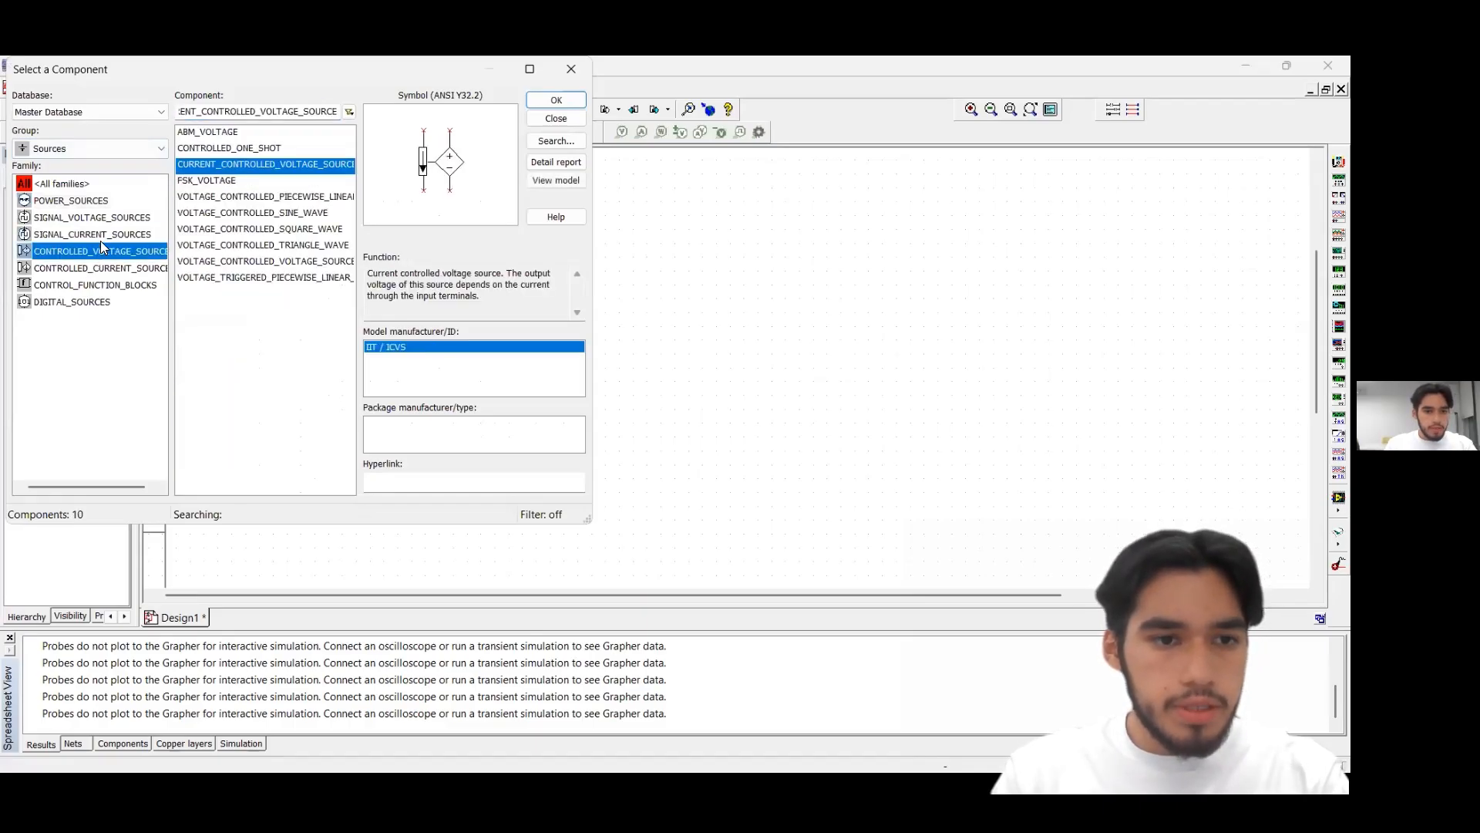
click(97, 234)
click(77, 200)
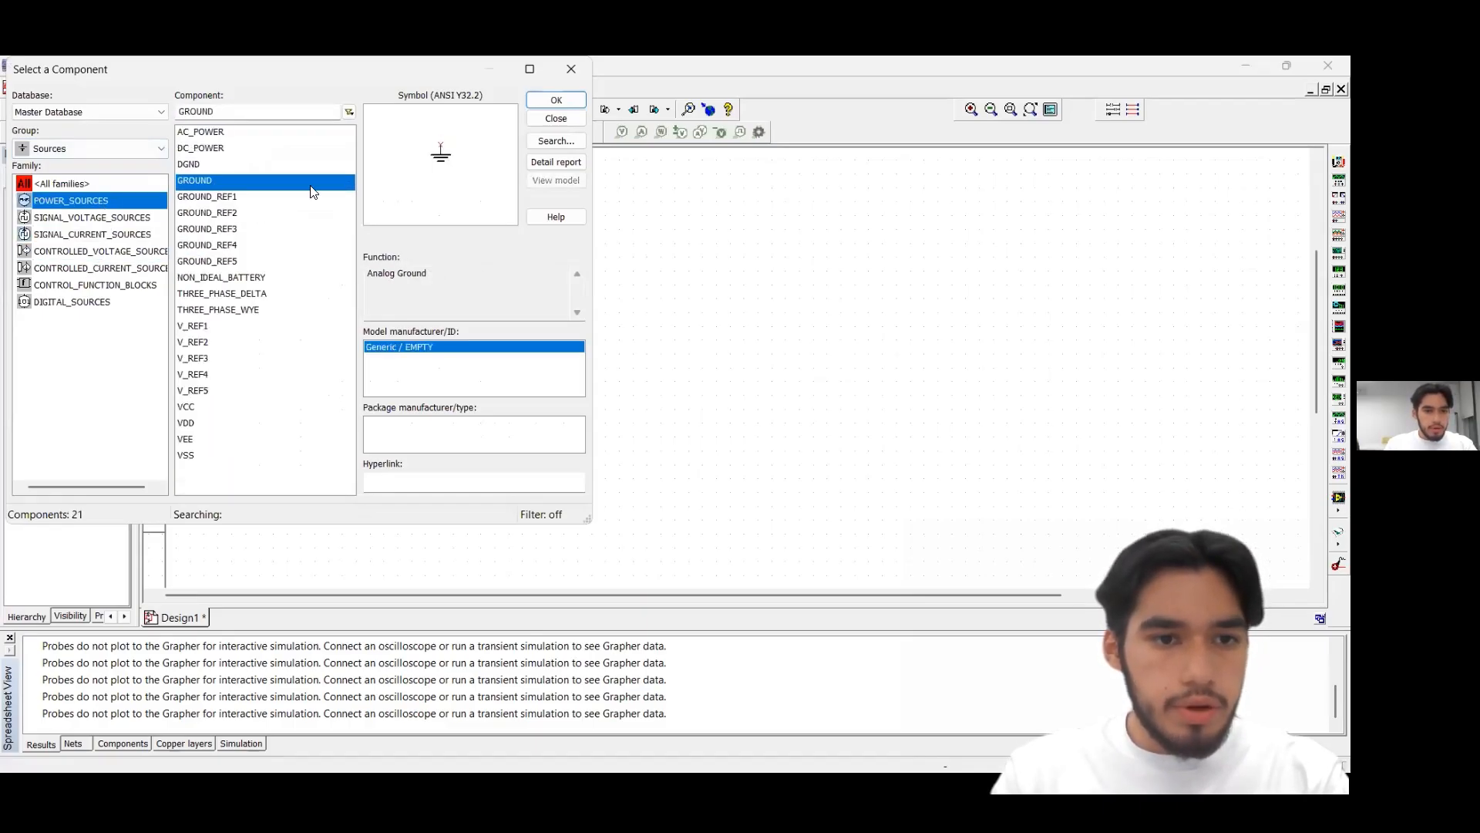
click(247, 148)
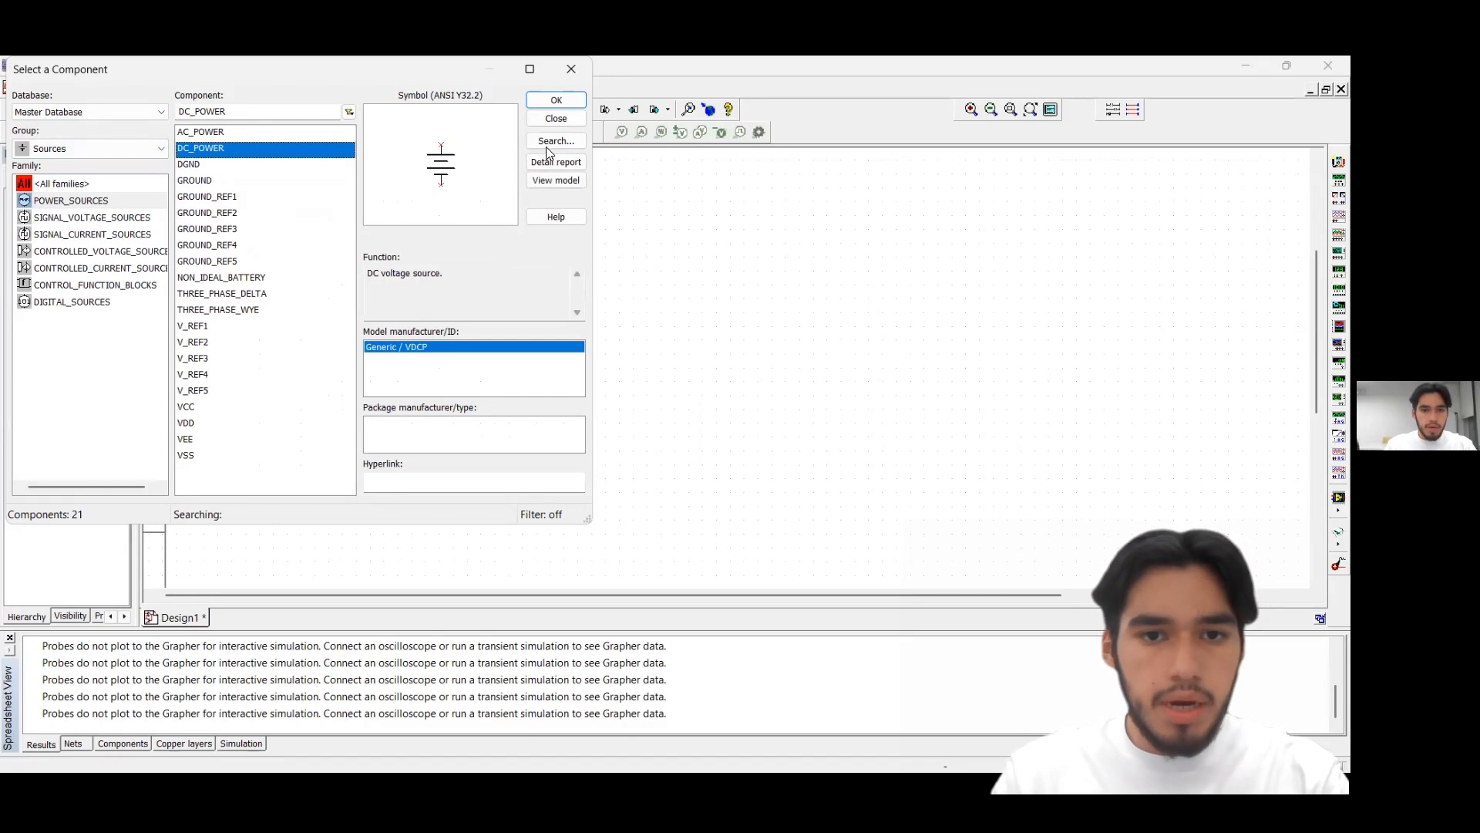
click(567, 100)
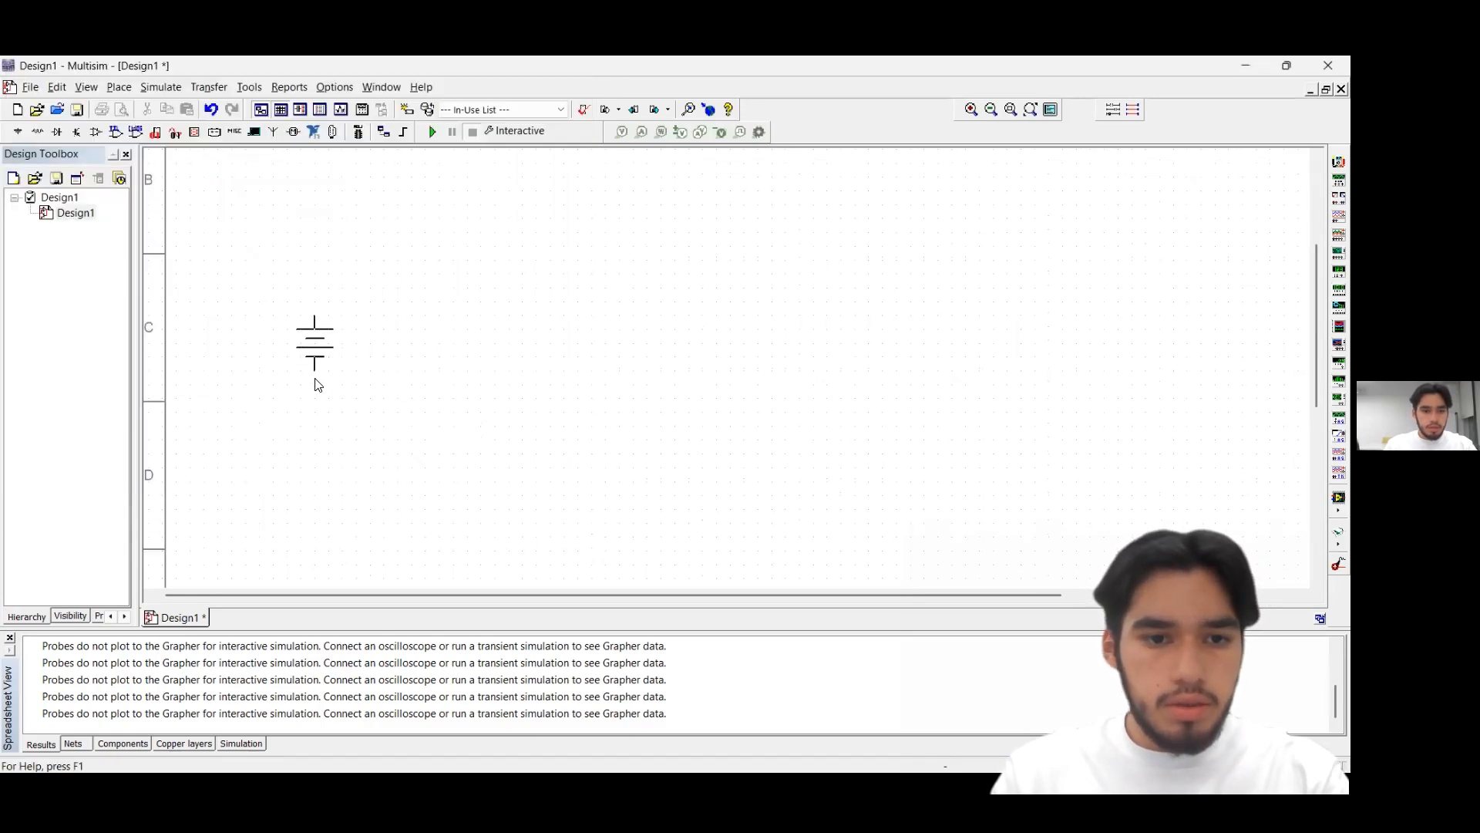
click(315, 379)
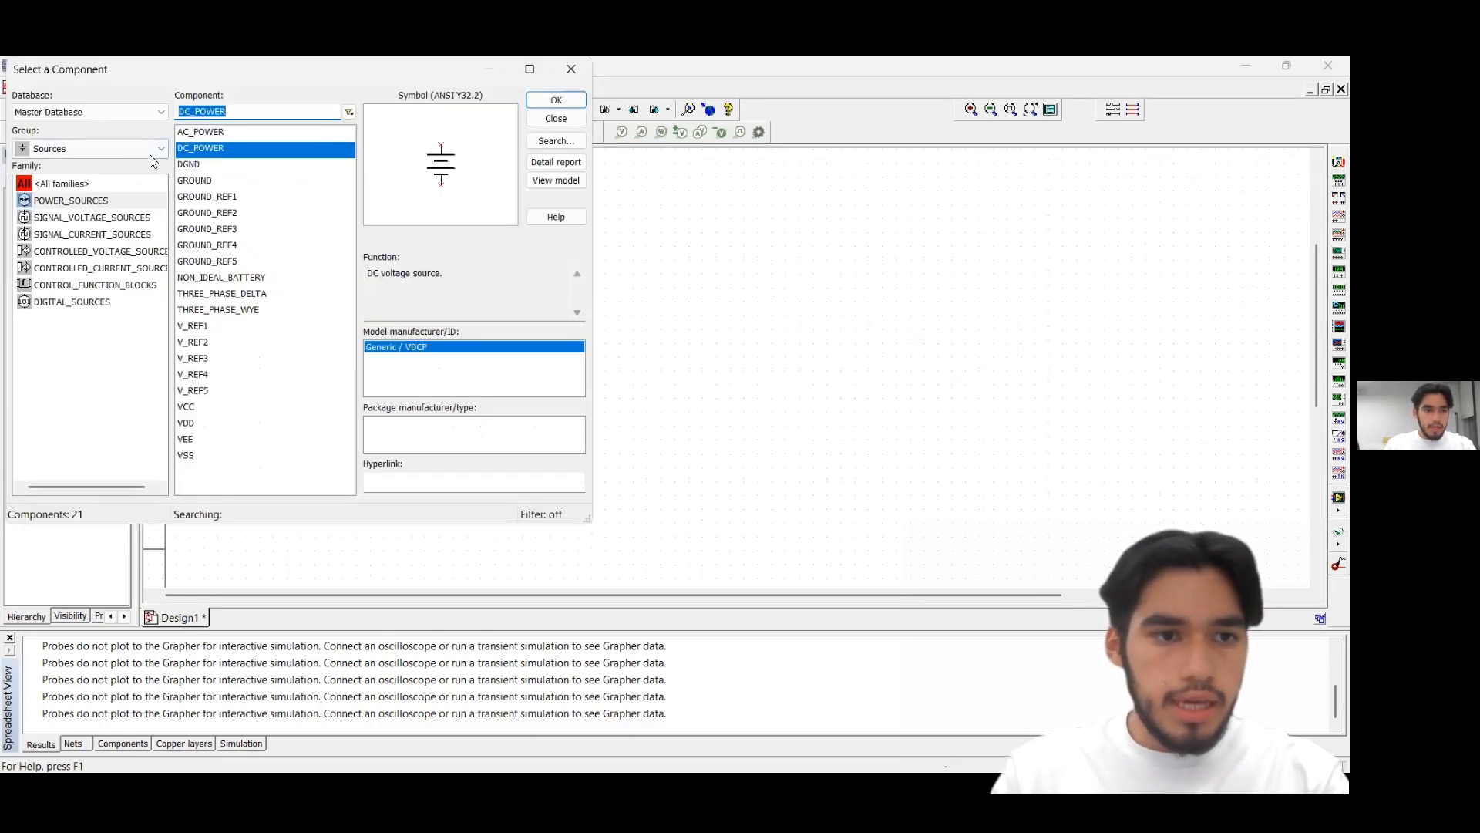
Place a horizontal 1k resistor from the RESISTOR family above and to the right of DC source V1
click(154, 148)
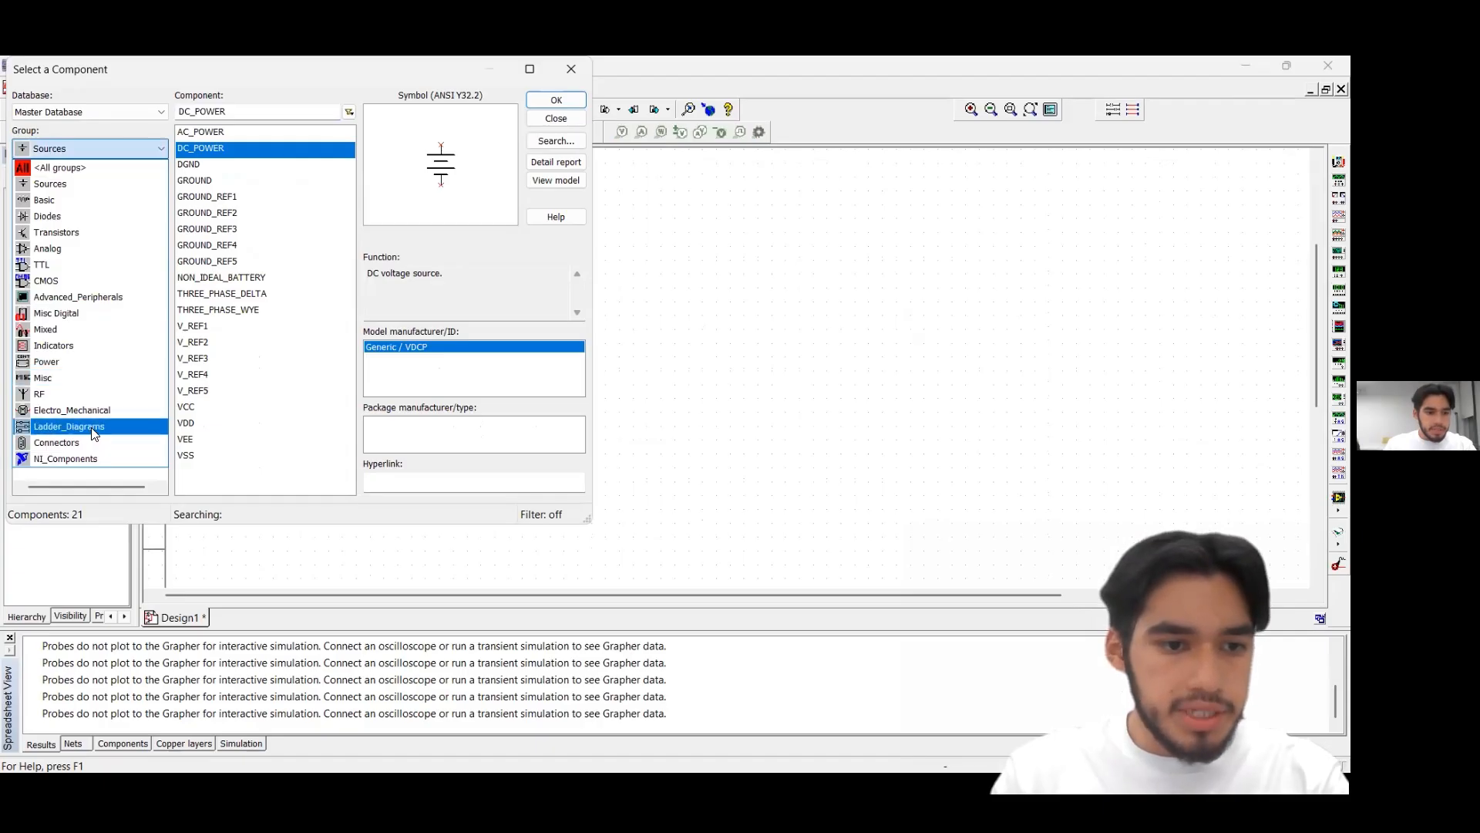
click(100, 168)
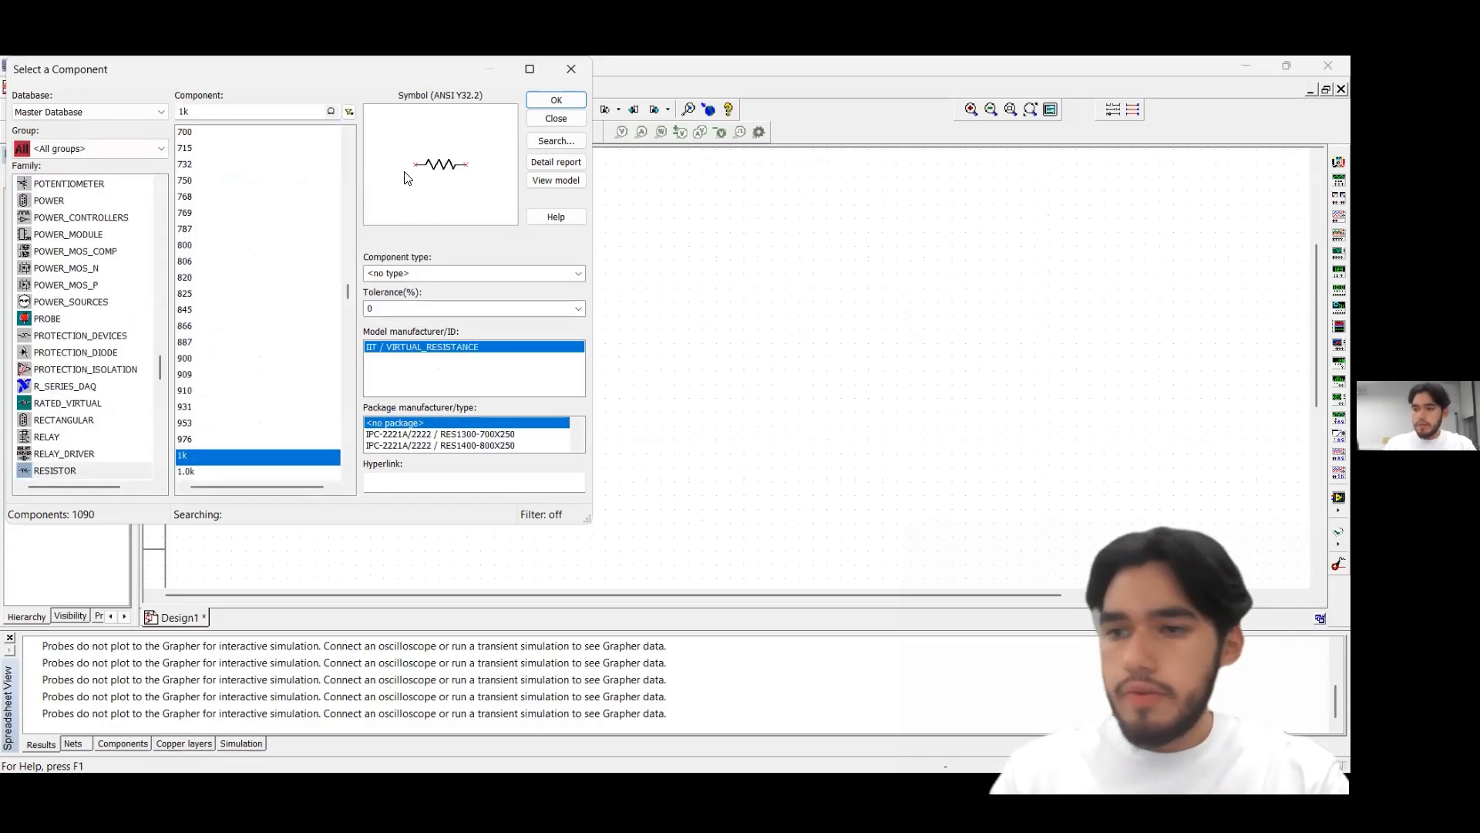
click(556, 100)
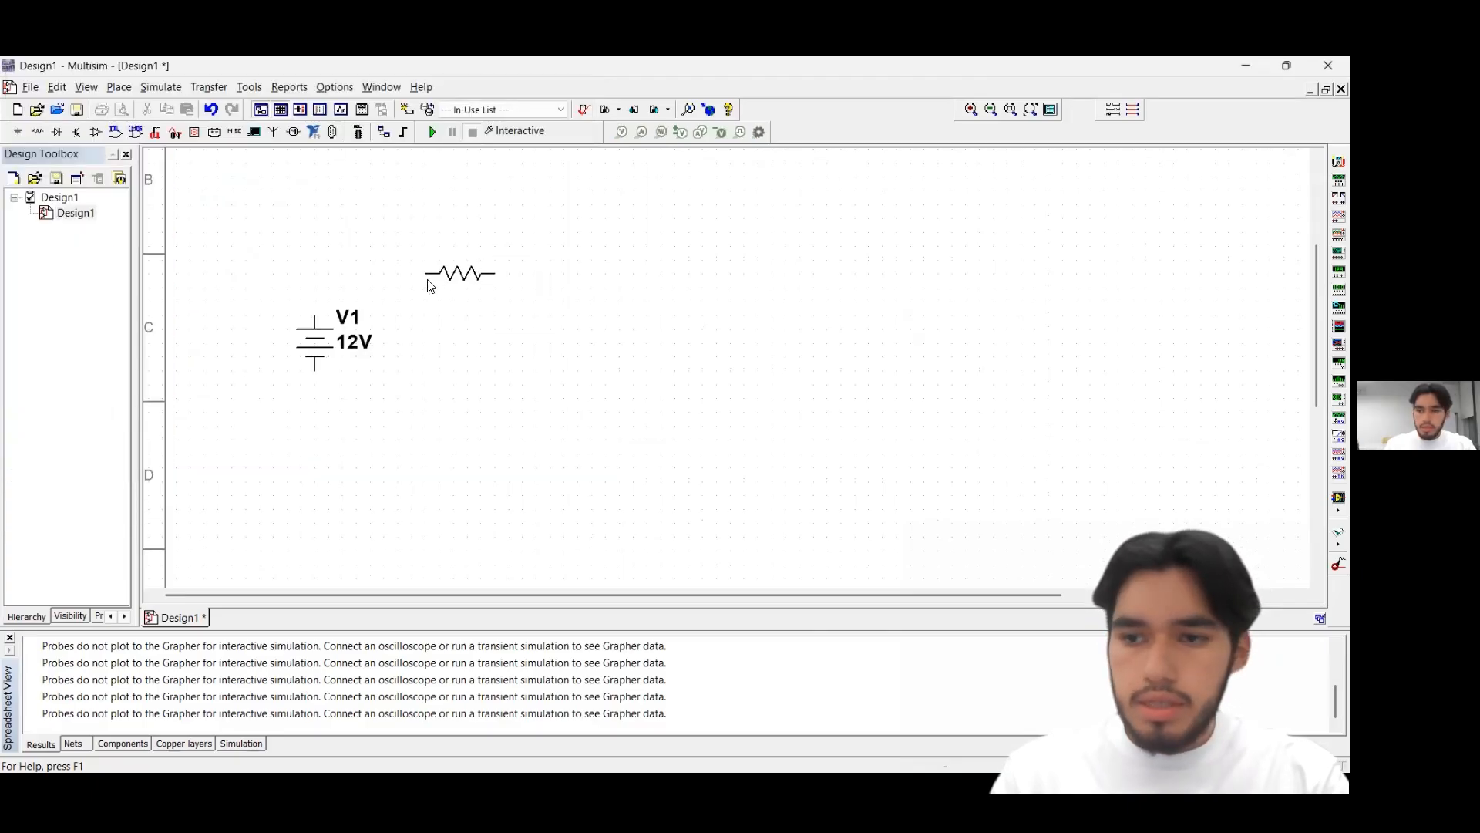
click(417, 298)
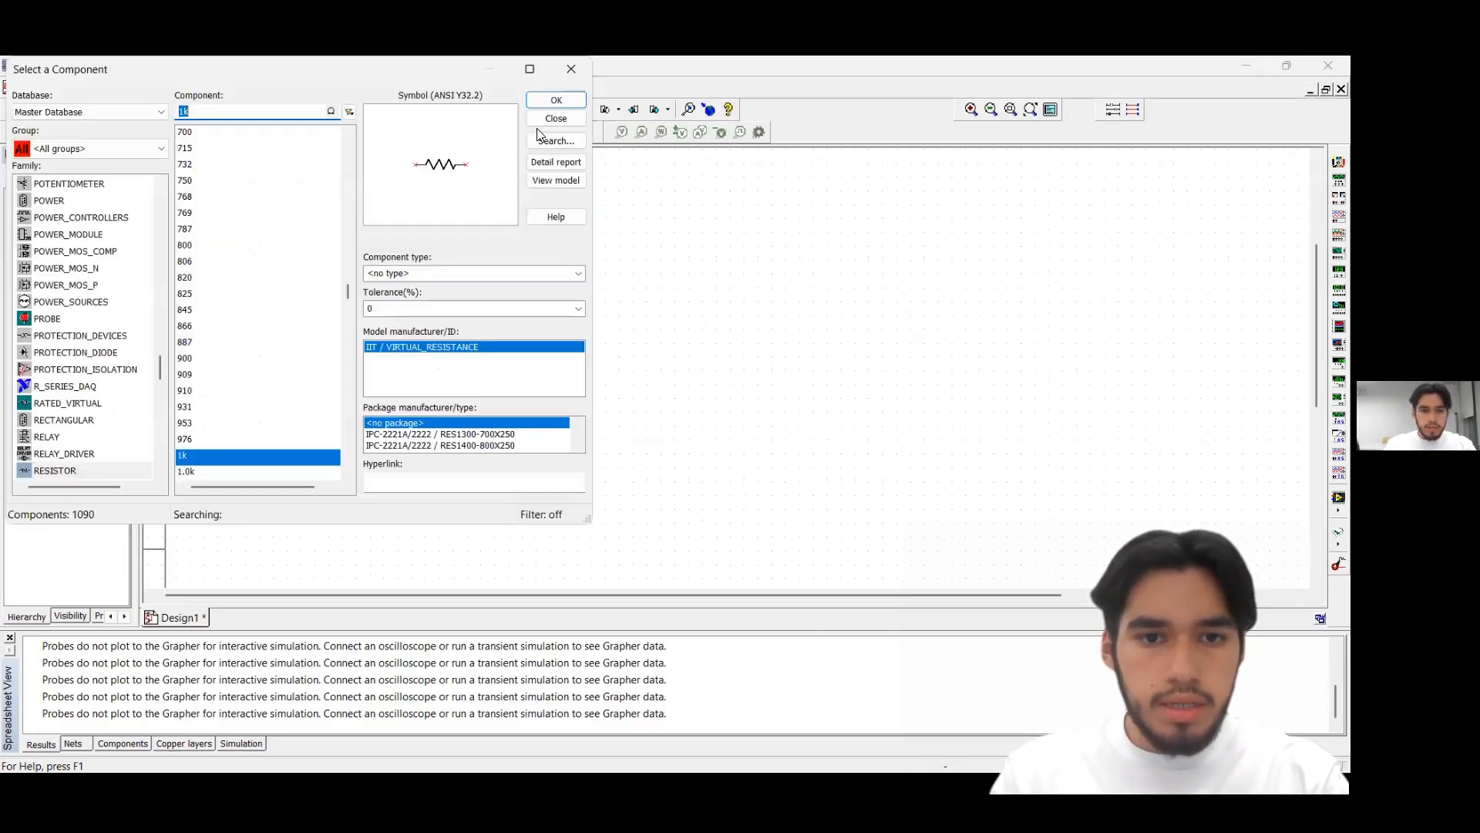
Place three more horizontal 1k resistors: R2 above and right of R1, R3 below R2, and R4 well to the right of R3
click(556, 101)
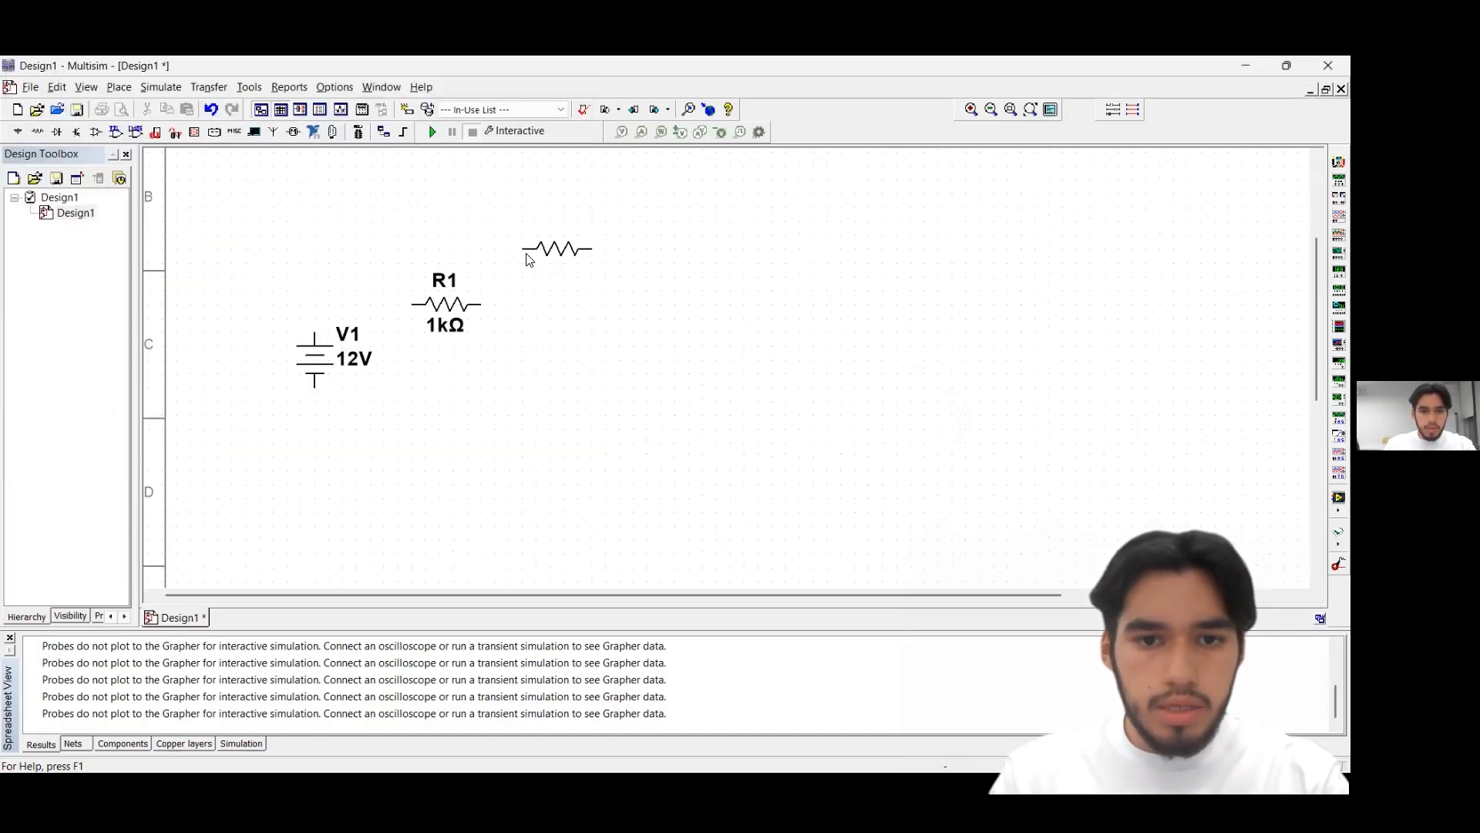
click(528, 260)
click(556, 100)
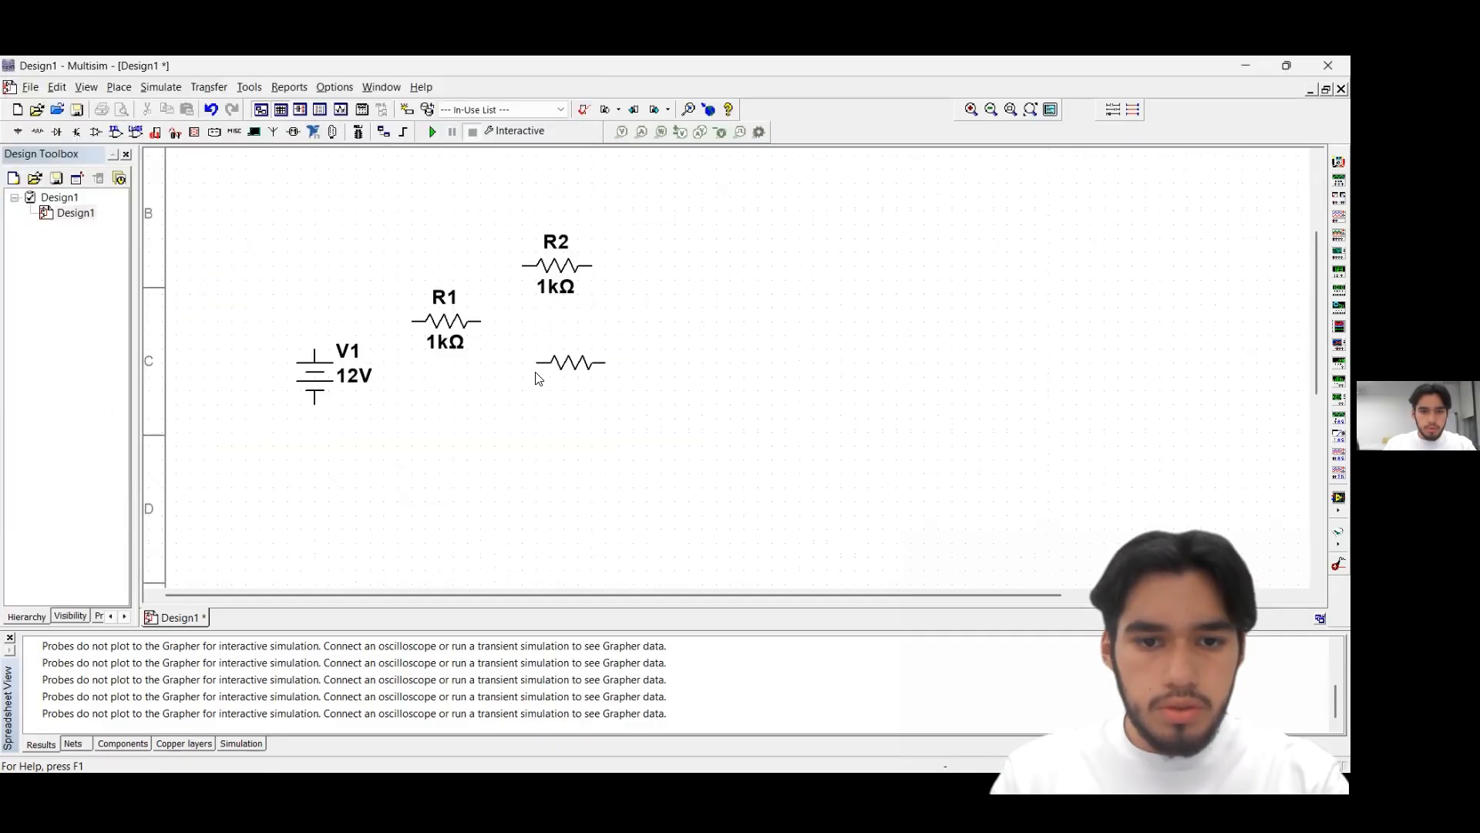
click(536, 379)
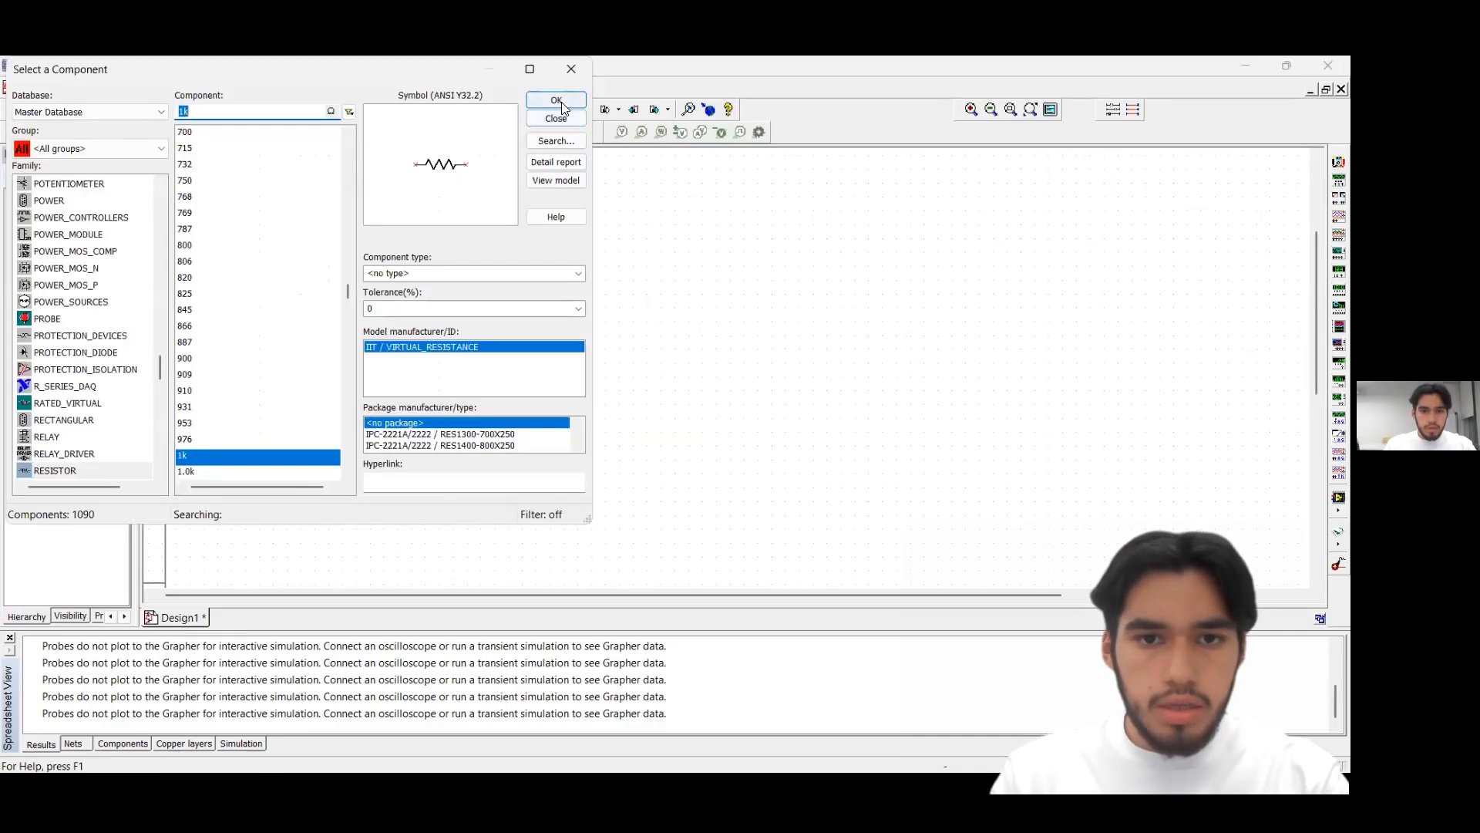
click(556, 100)
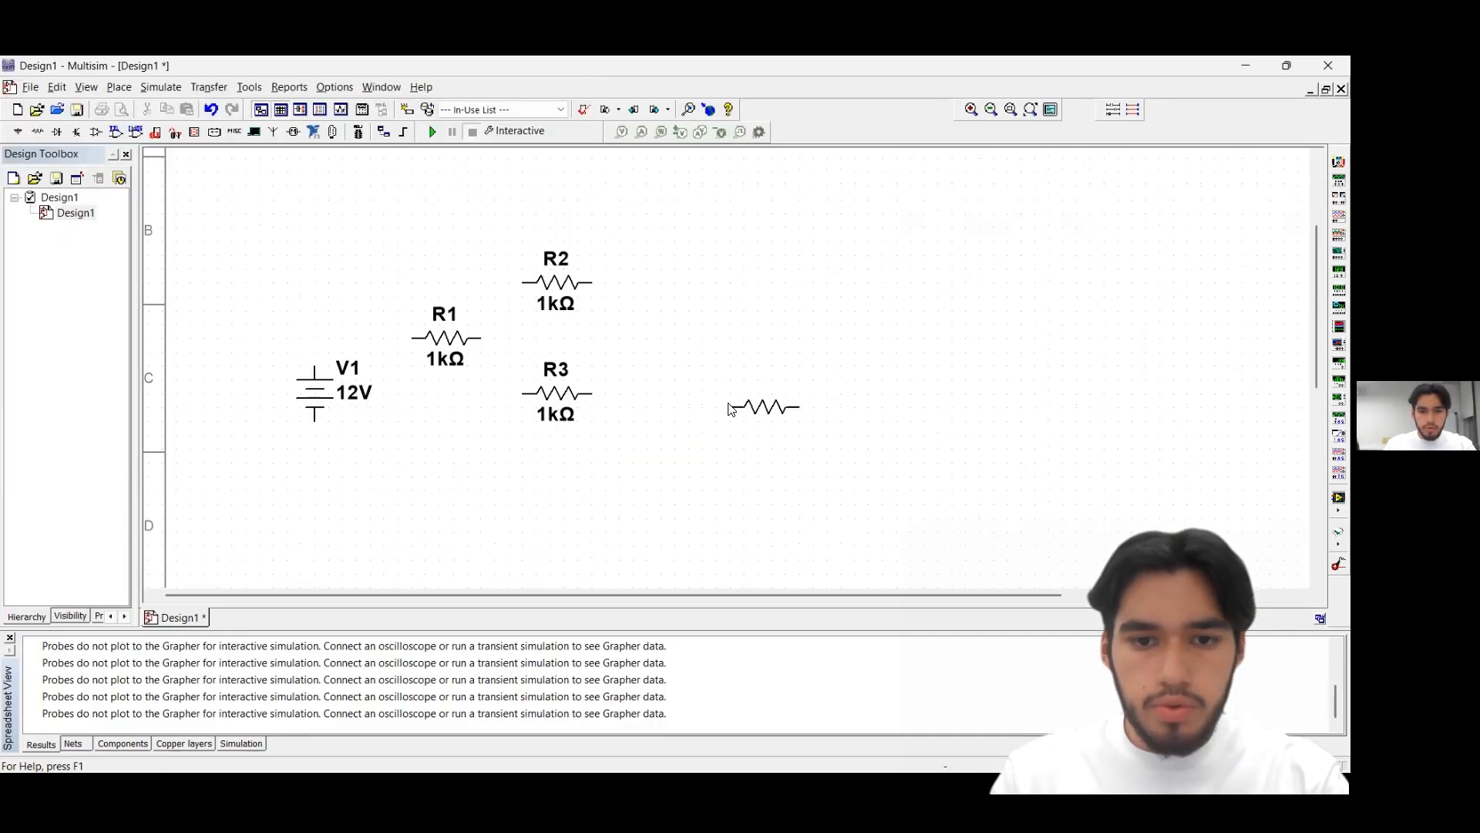
click(734, 399)
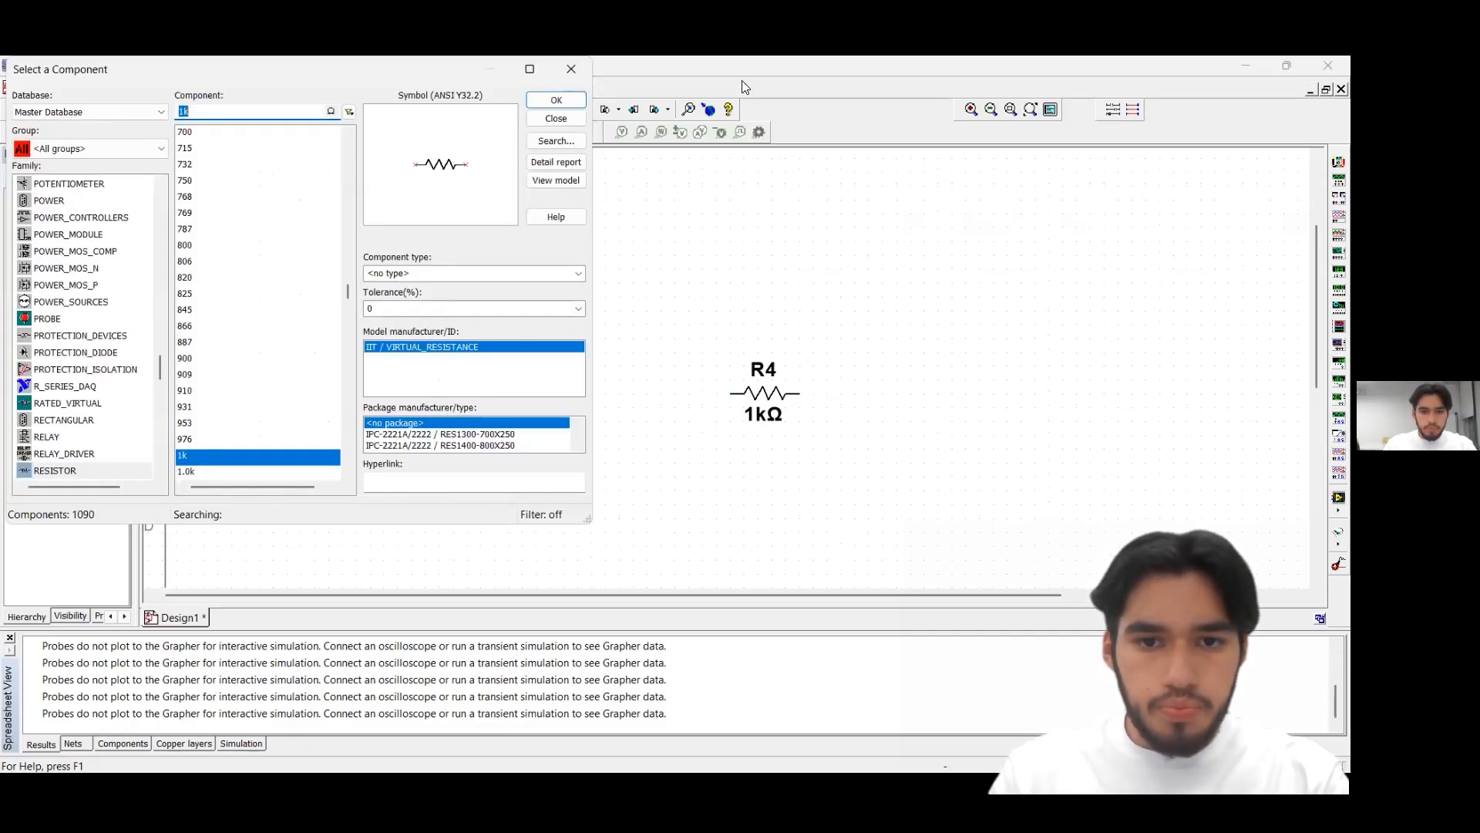
click(734, 262)
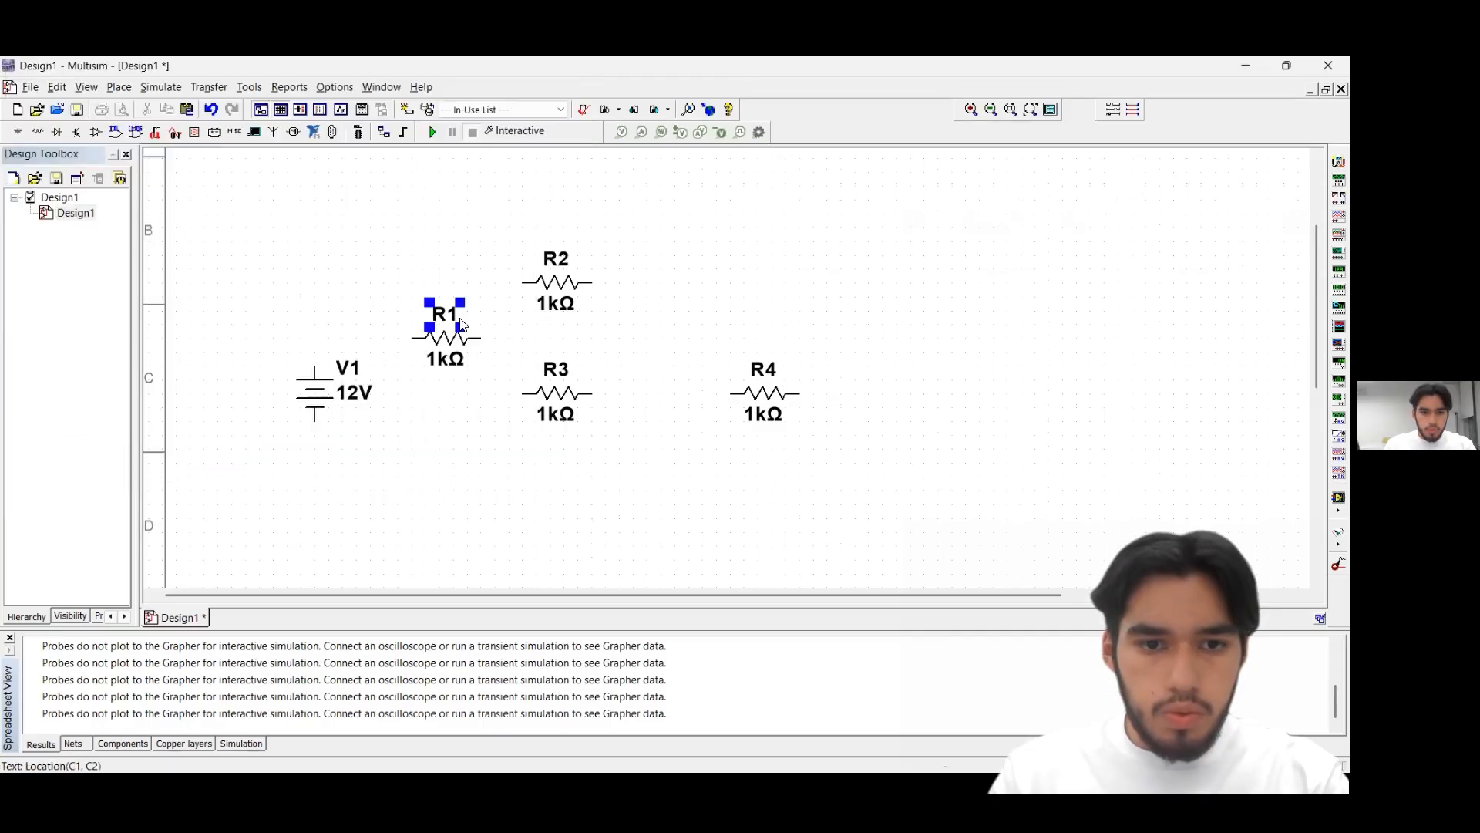
Rotate resistors R1 and R4 by 90° clockwise so both stand vertically
click(440, 316)
right_click(423, 324)
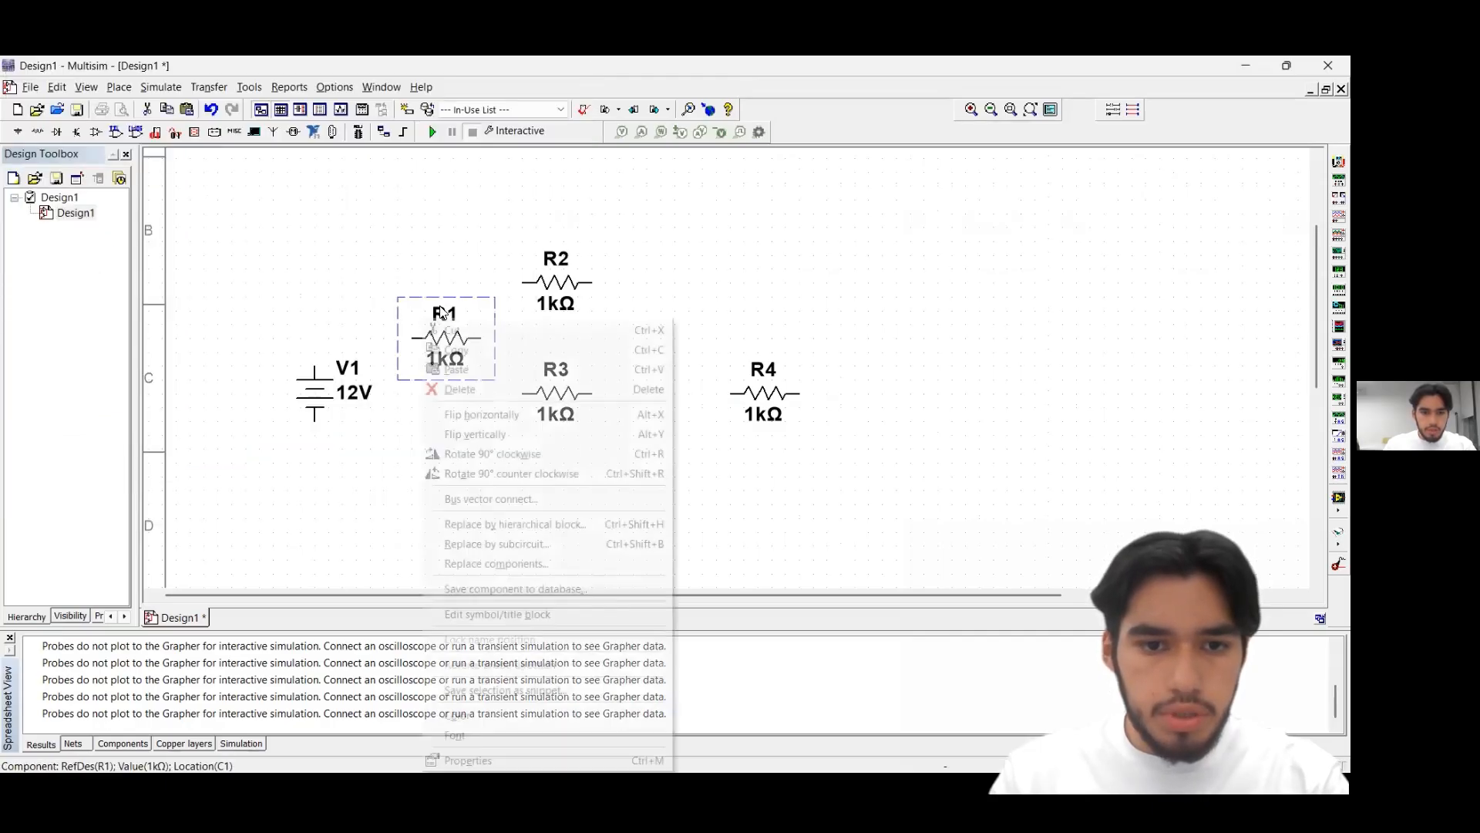
click(594, 458)
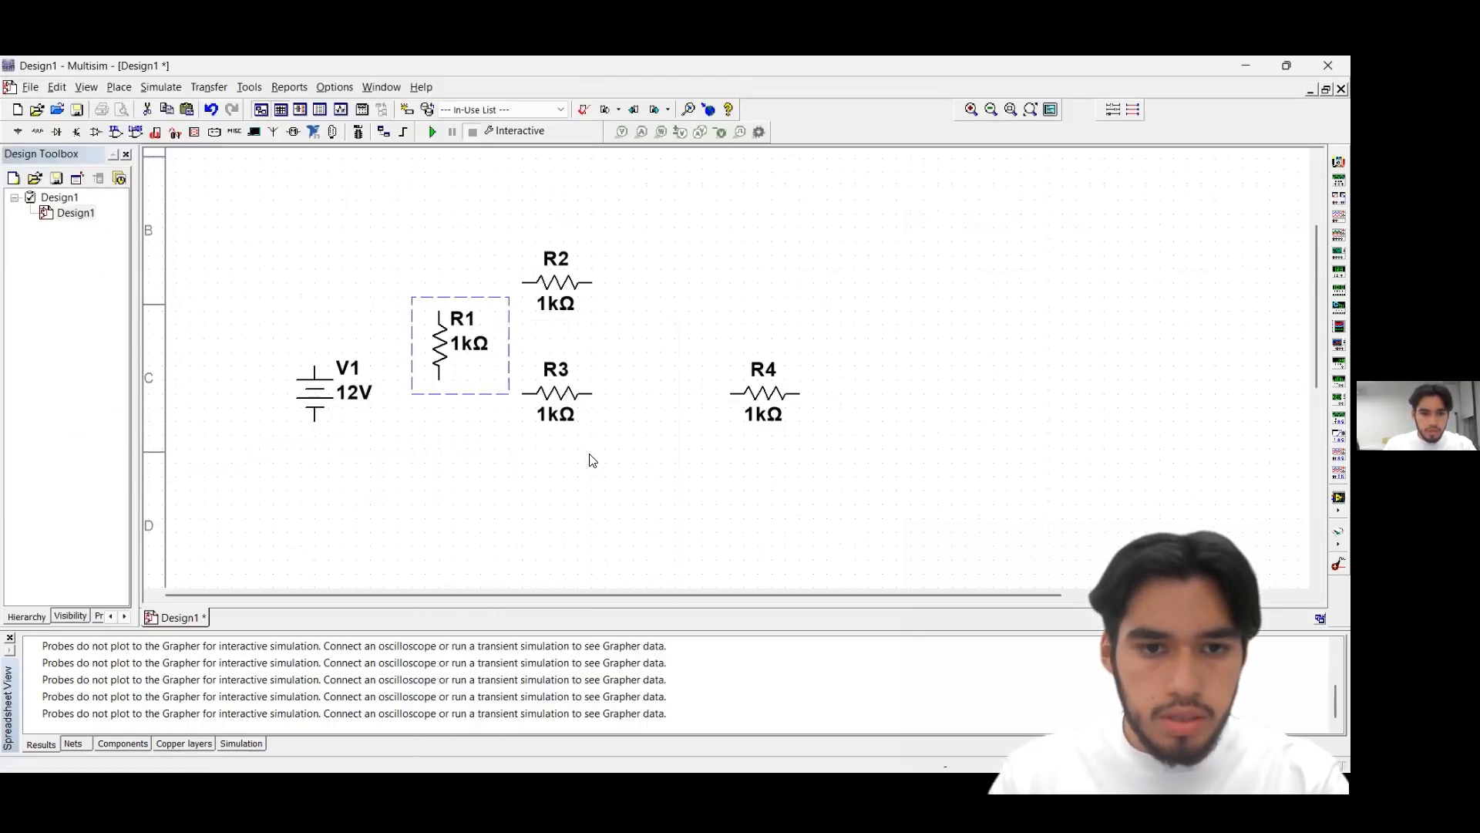
click(779, 385)
click(687, 370)
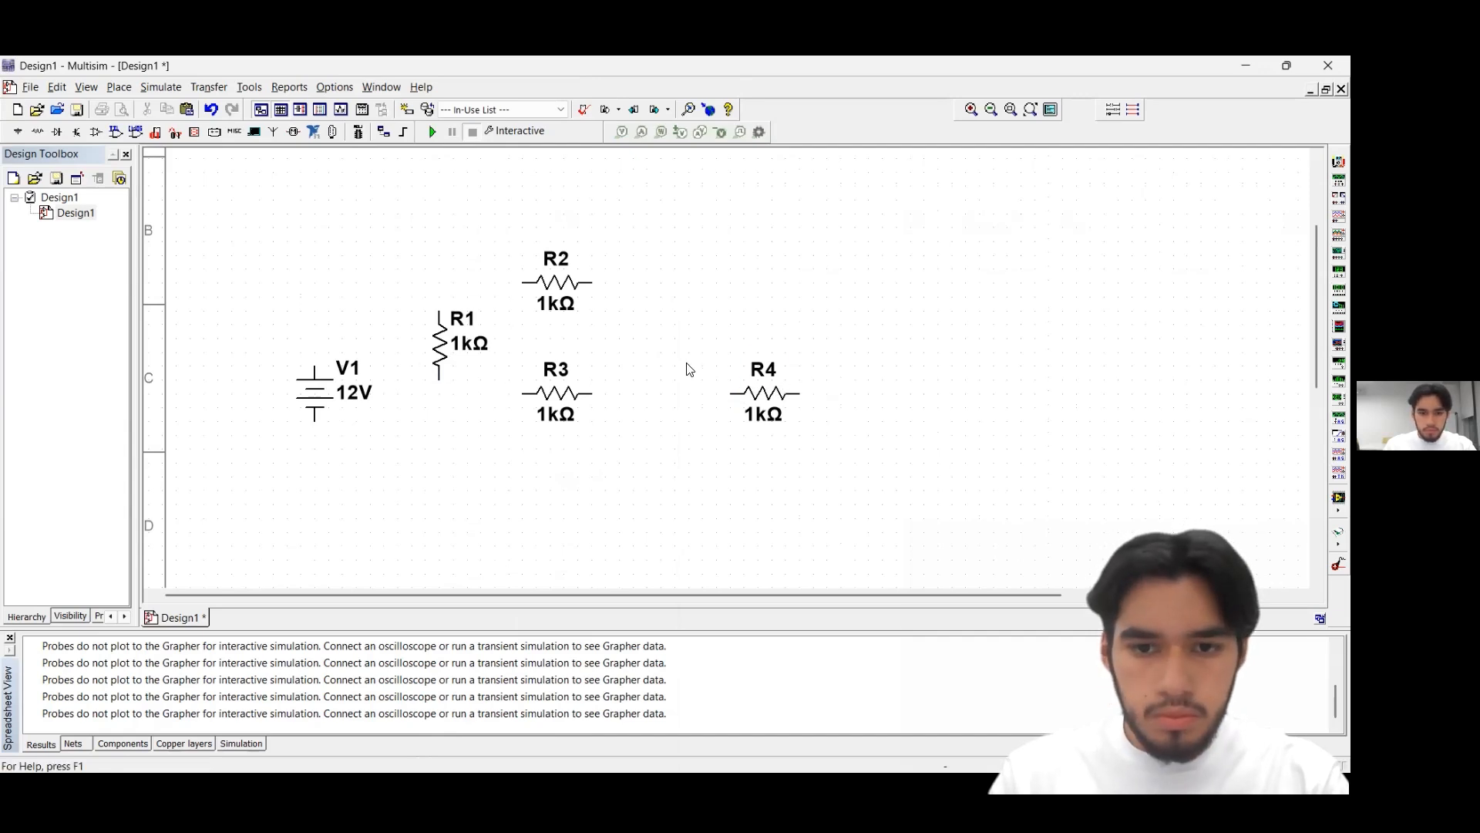
click(810, 379)
right_click(806, 381)
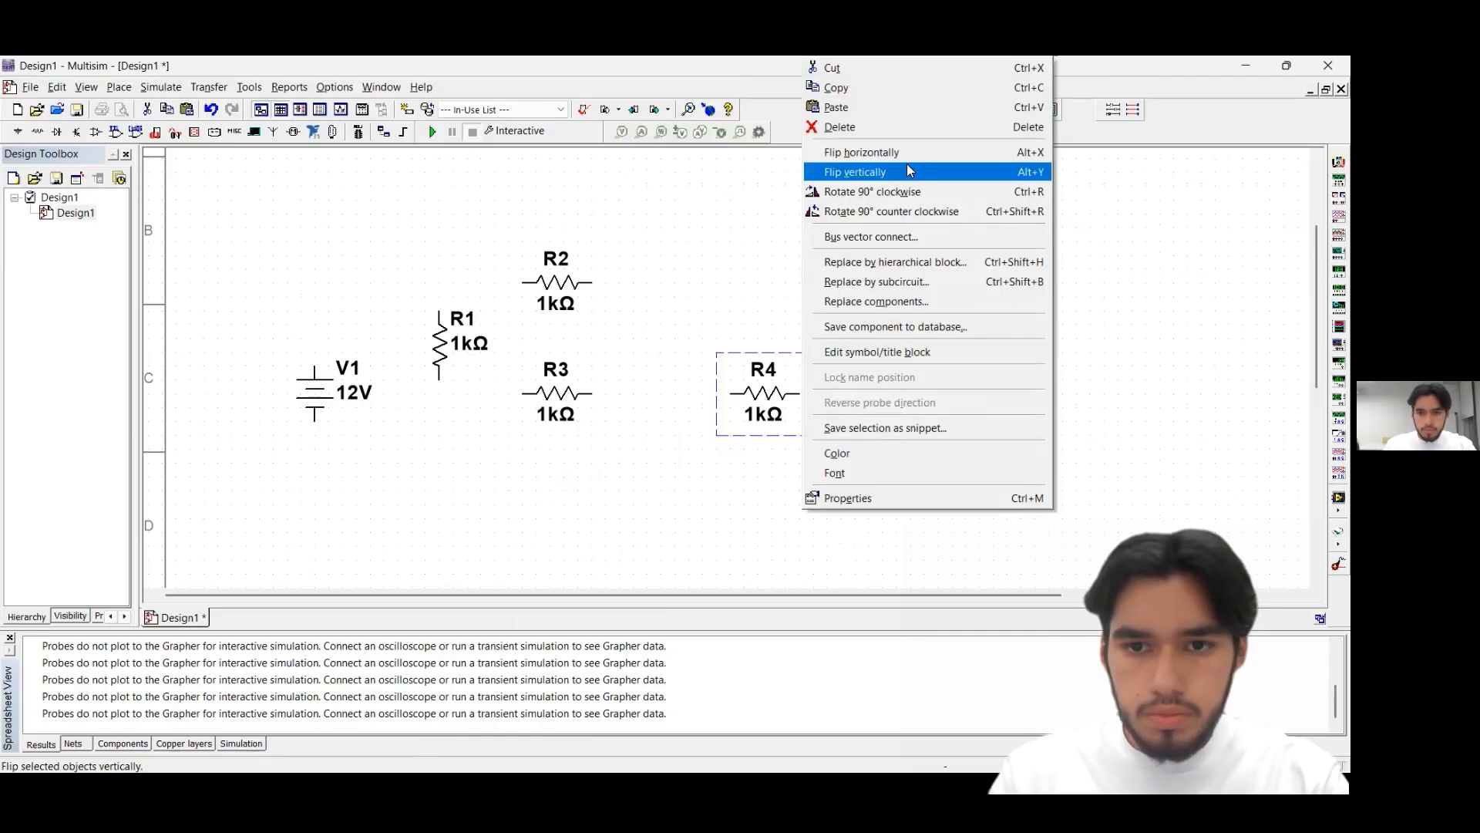
click(918, 197)
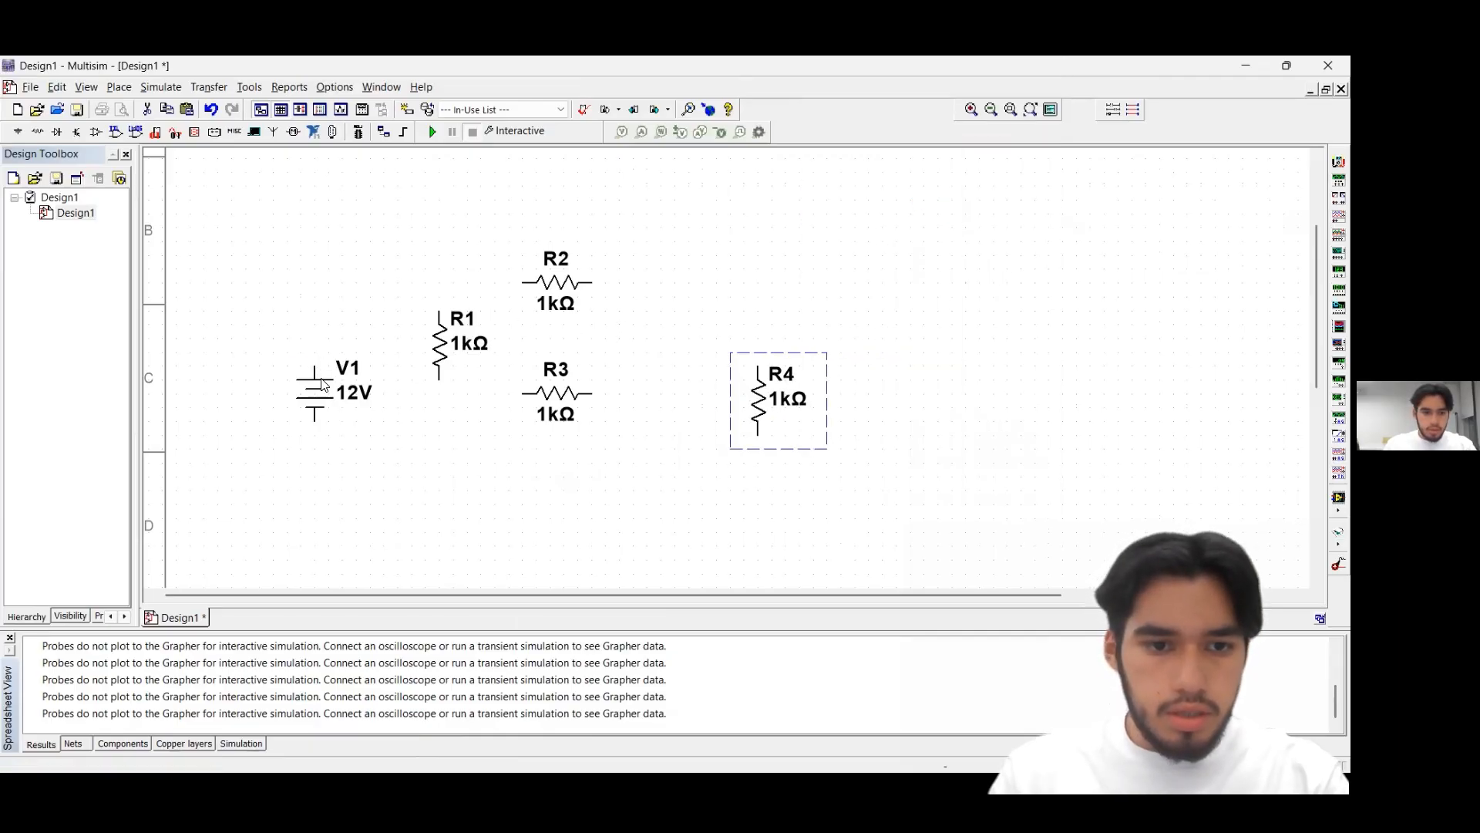
Spread out the parts by moving V1 and R3 slightly down, R1 slightly left, and R2 up and left
drag(322, 385, 323, 413)
click(408, 343)
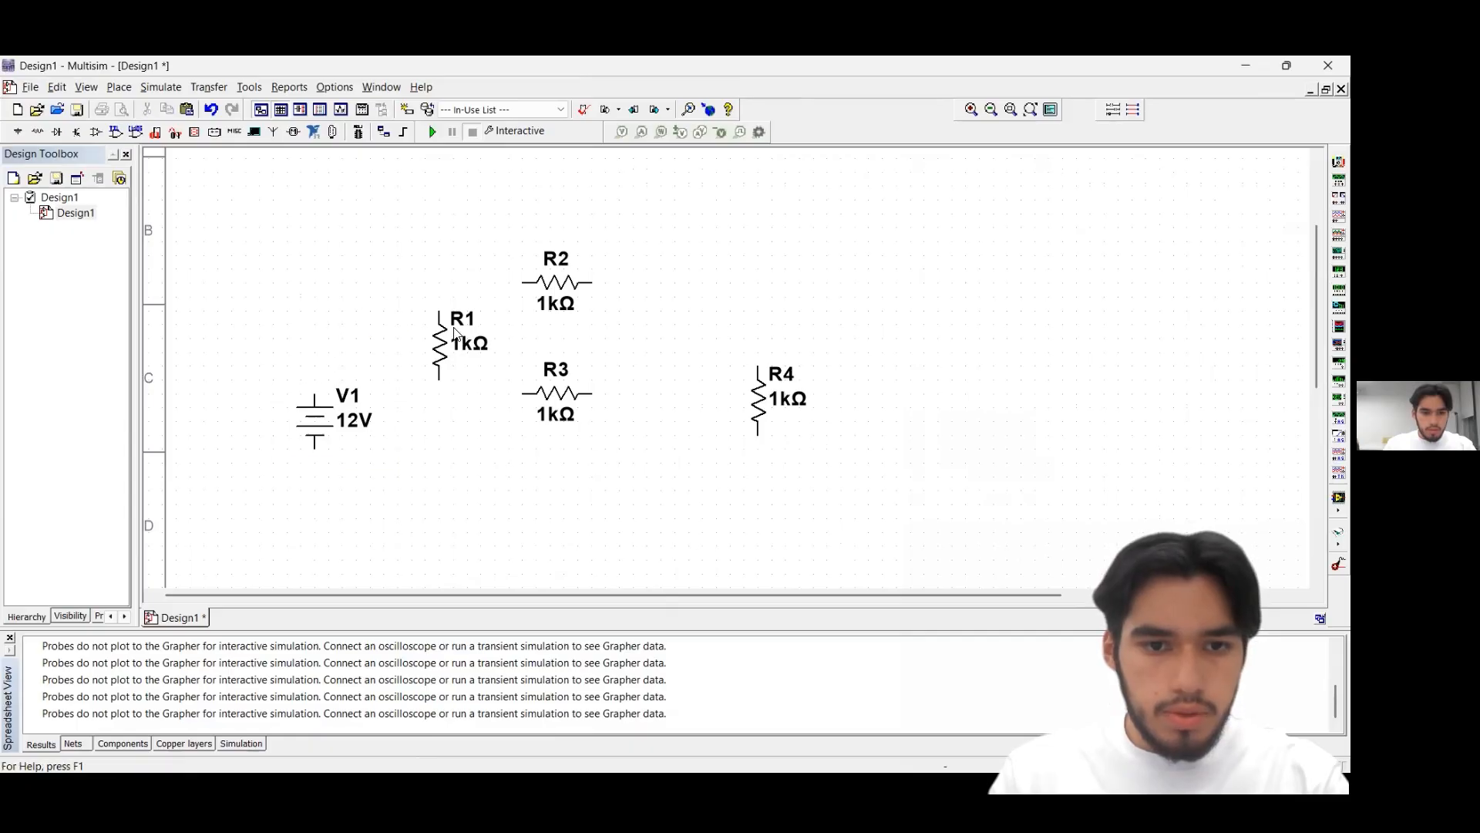
click(473, 373)
drag(471, 330, 429, 330)
drag(524, 255, 552, 242)
click(561, 383)
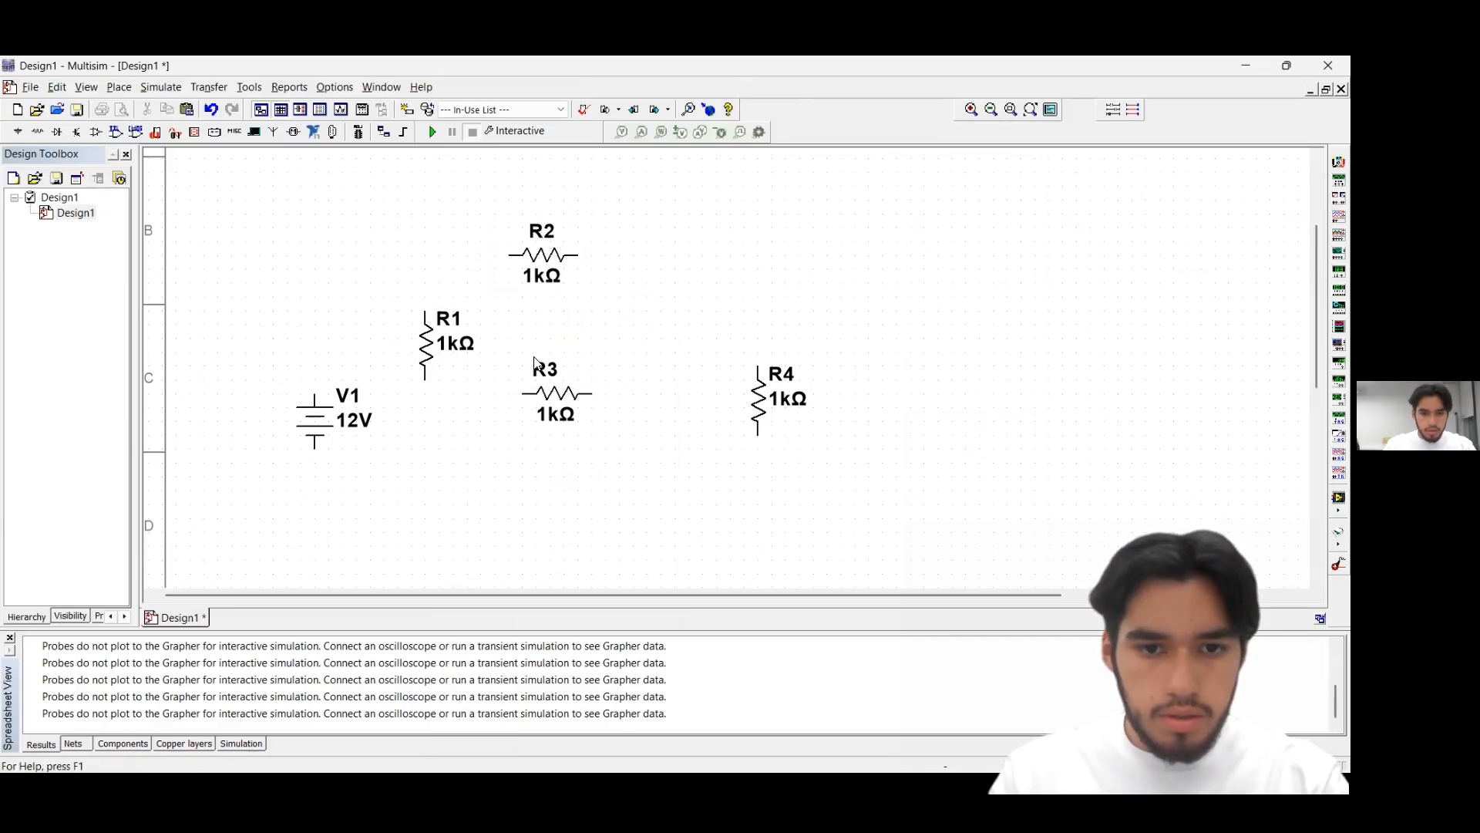
drag(537, 363, 574, 393)
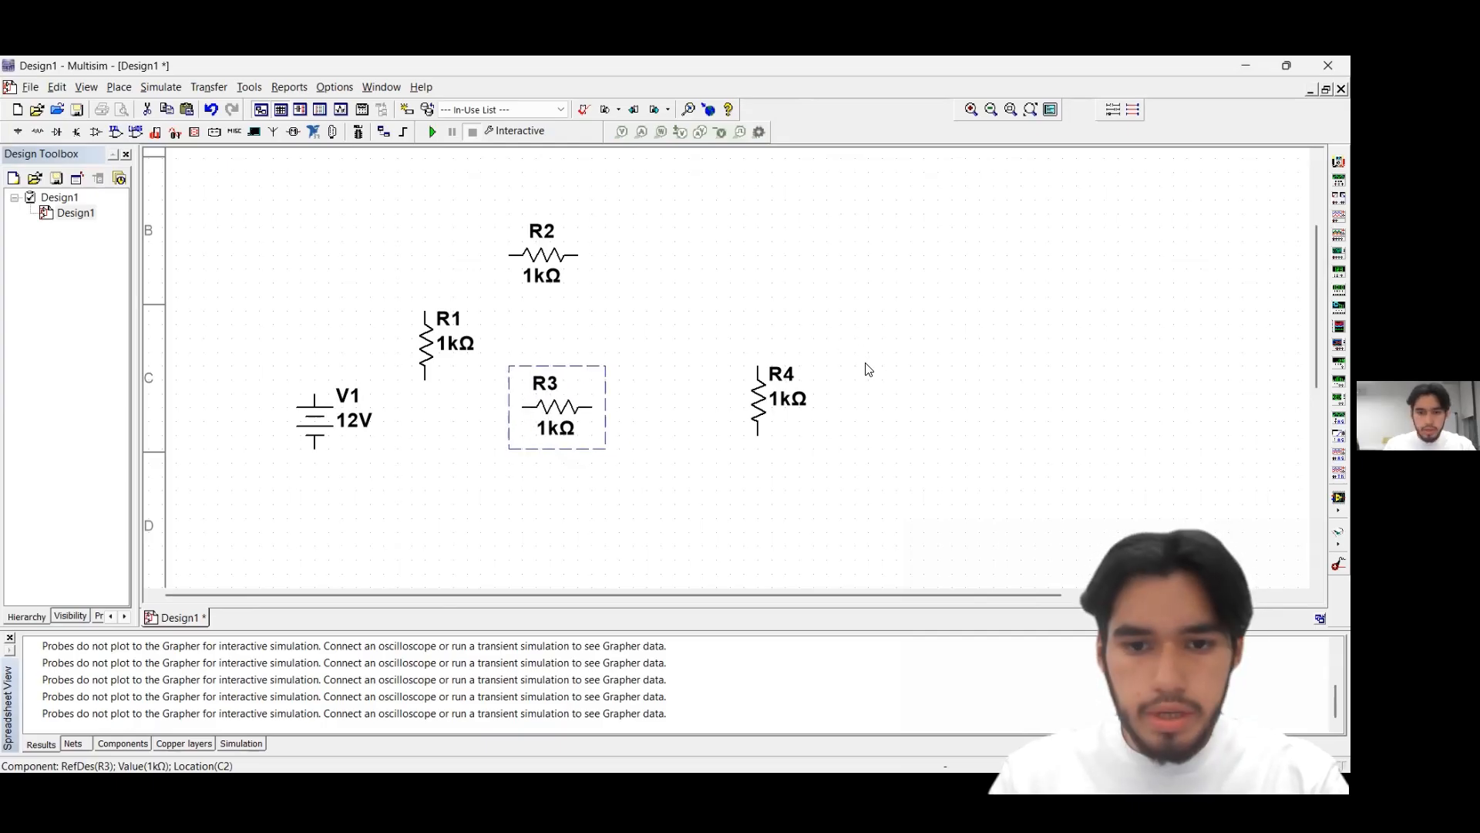
Move R4 below the level of R3 and shift source V1 further down the sheet
drag(759, 395, 759, 465)
click(774, 347)
scroll(735, 360, down, 1)
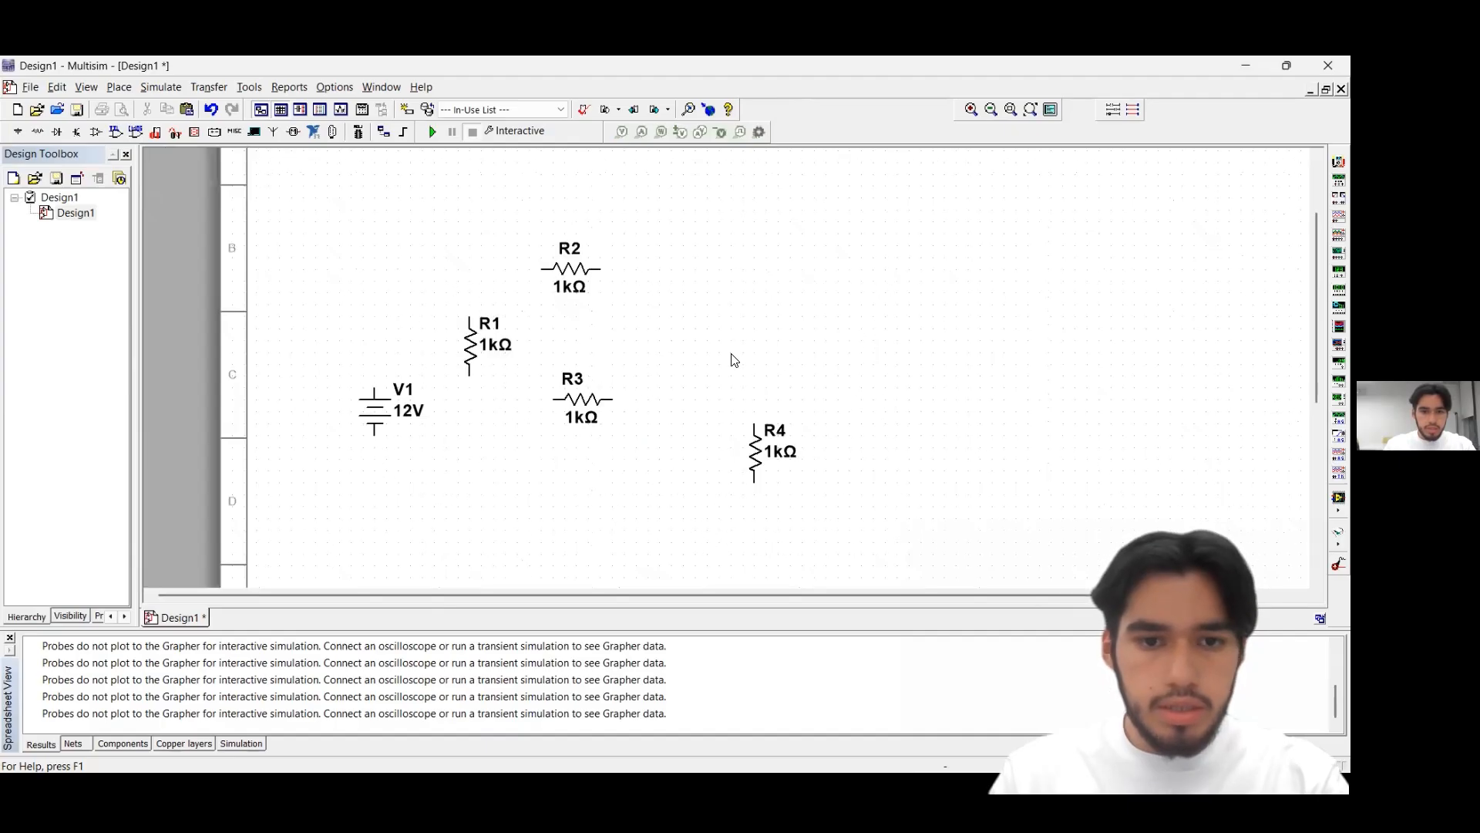
drag(385, 410, 384, 446)
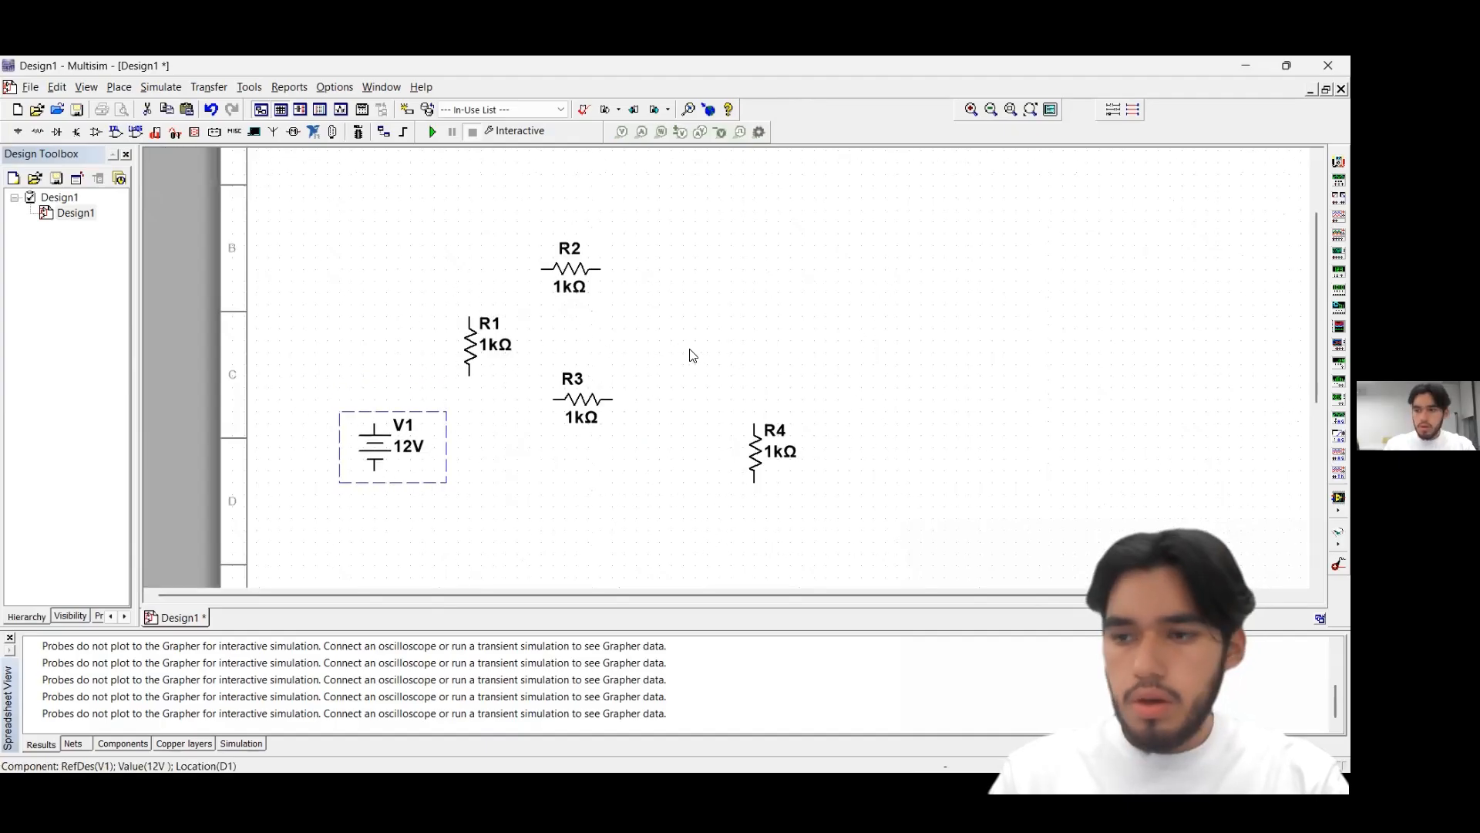
click(693, 308)
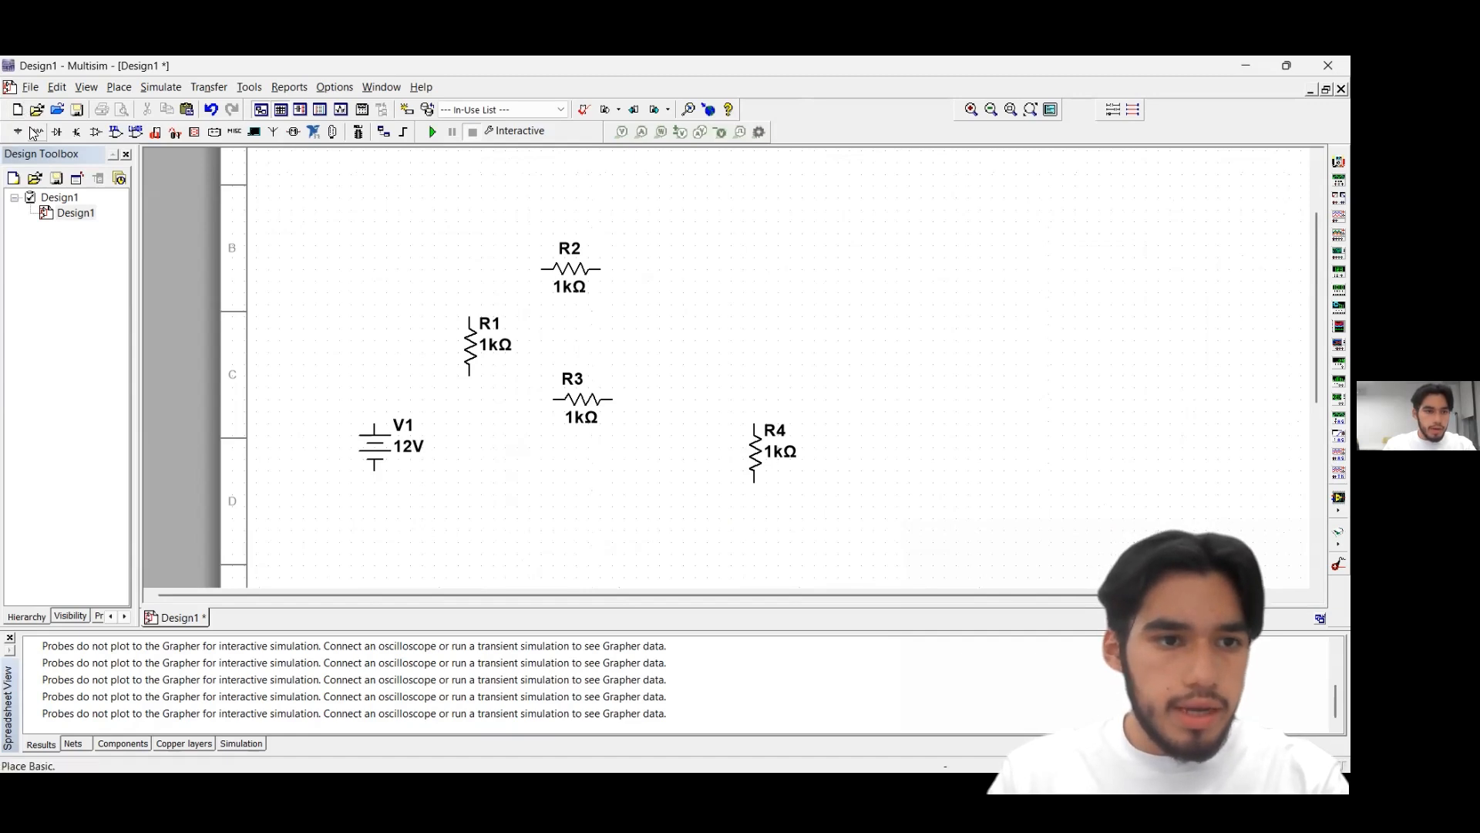
Place a DC_CURRENT source from the SIGNAL_CURRENT_SOURCES family below R1, to the lower right of V1
click(17, 132)
click(103, 236)
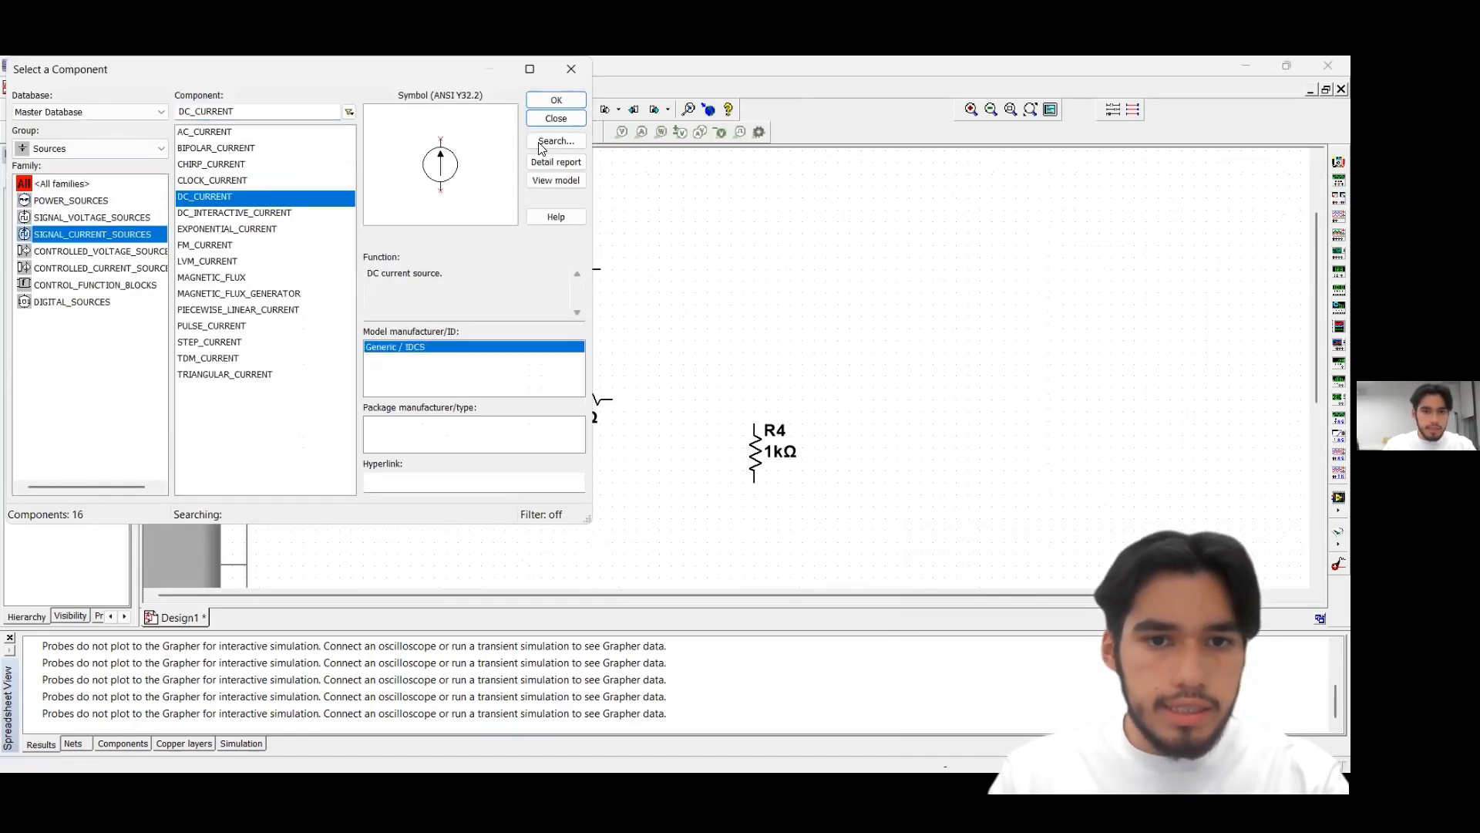
click(555, 100)
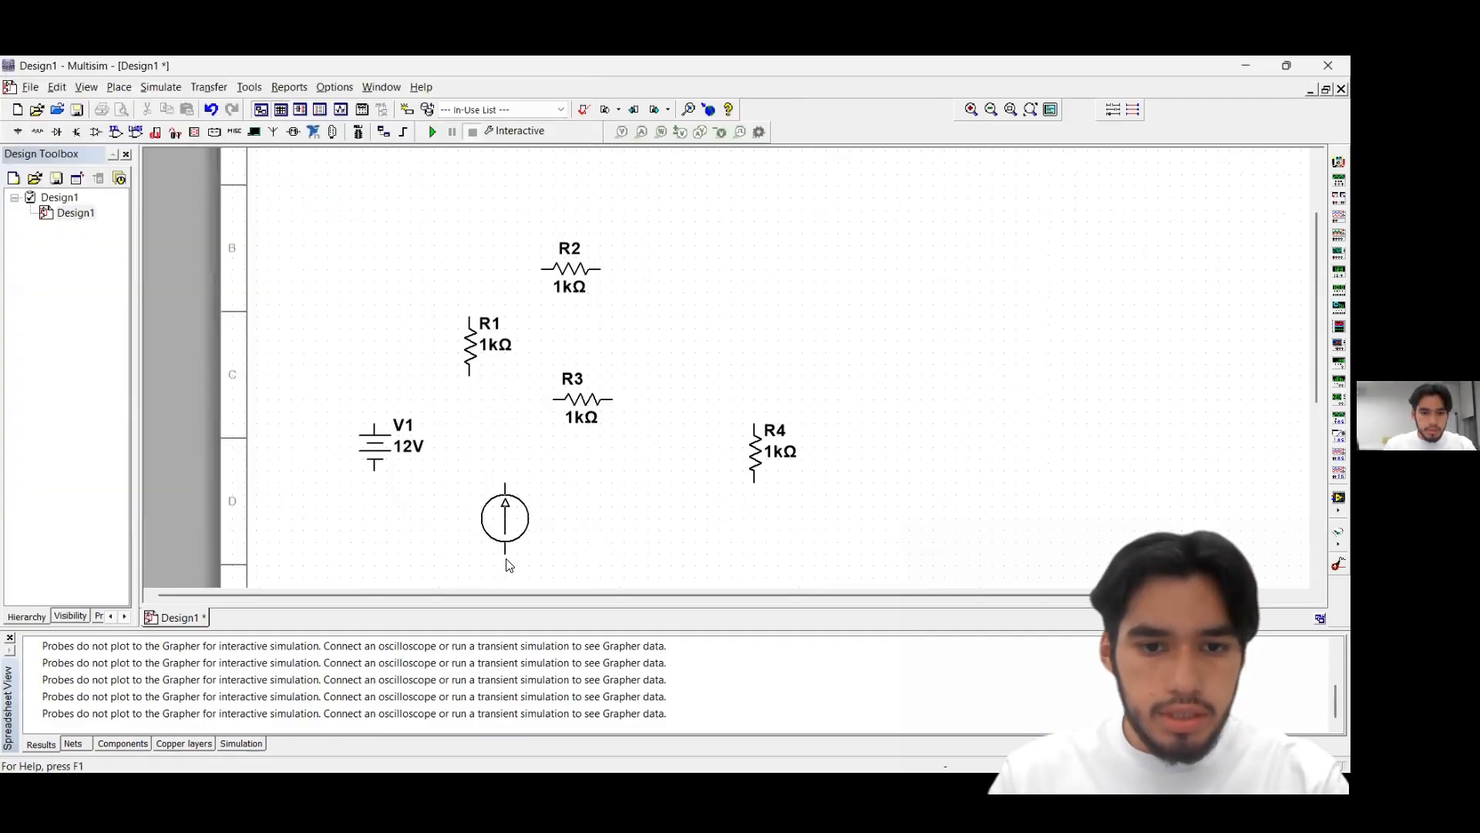
click(473, 565)
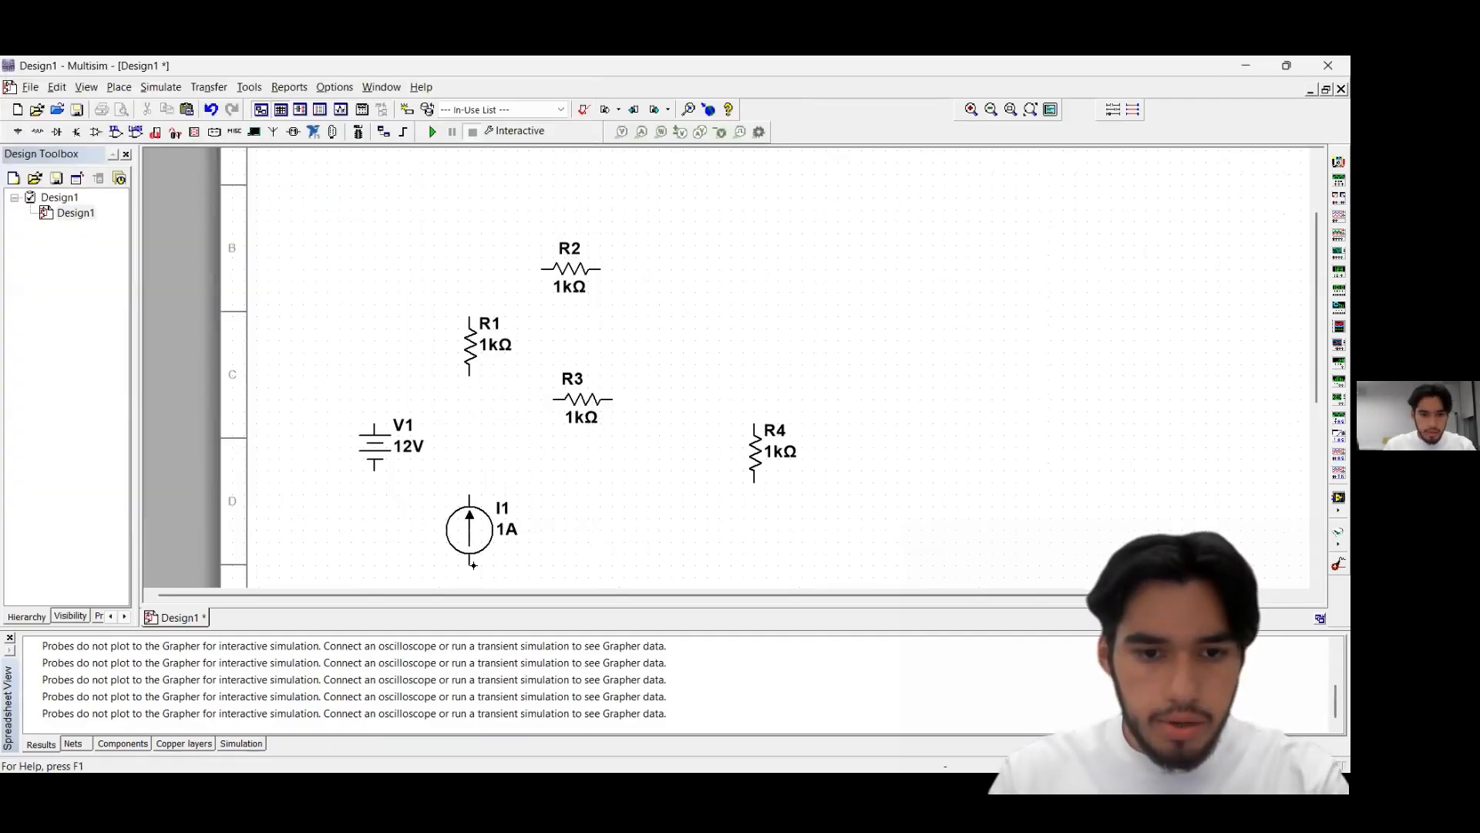
click(557, 122)
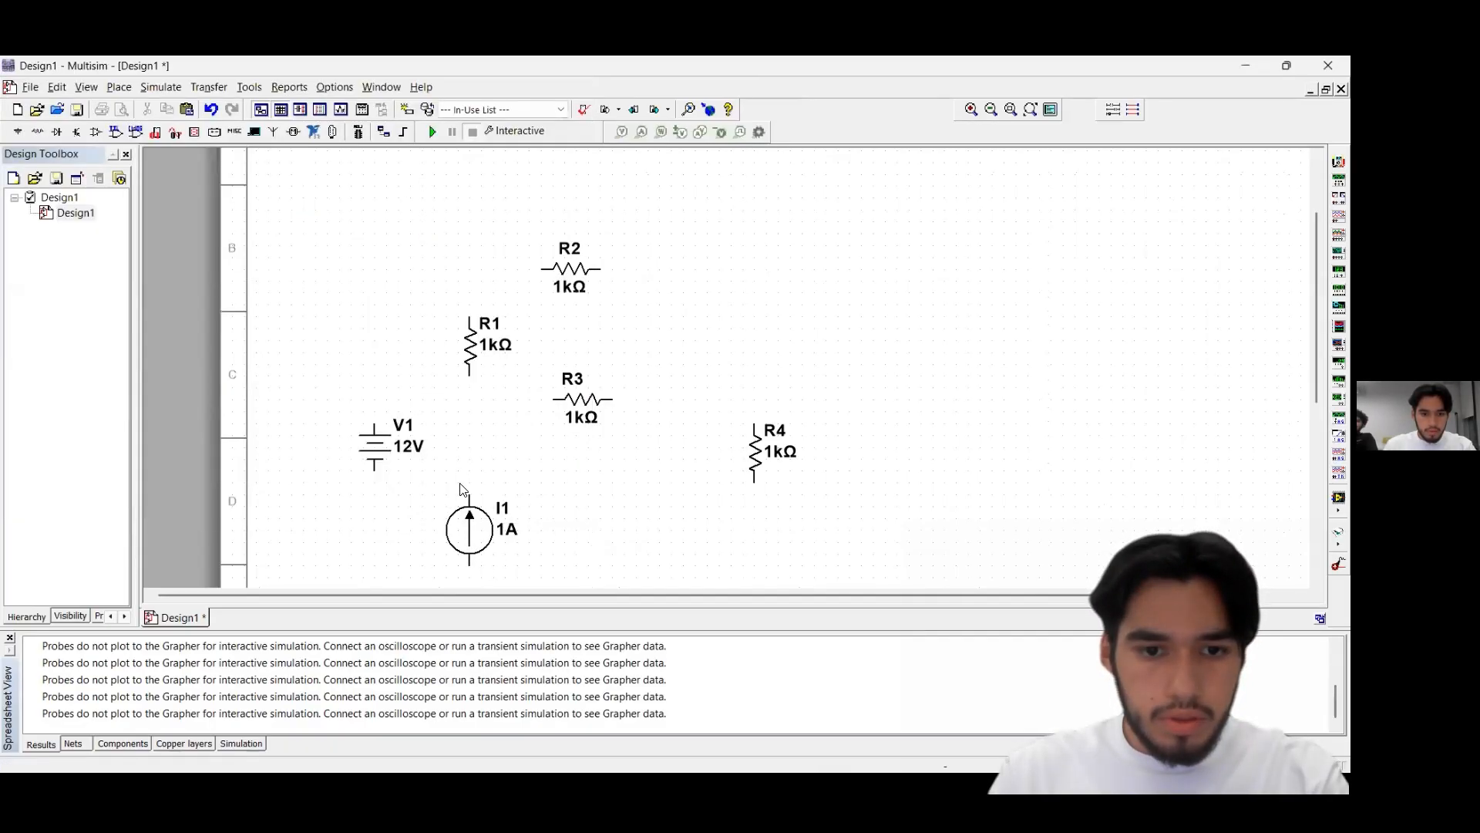
Flip current source I1 vertically so its arrow points down
click(478, 544)
right_click(484, 523)
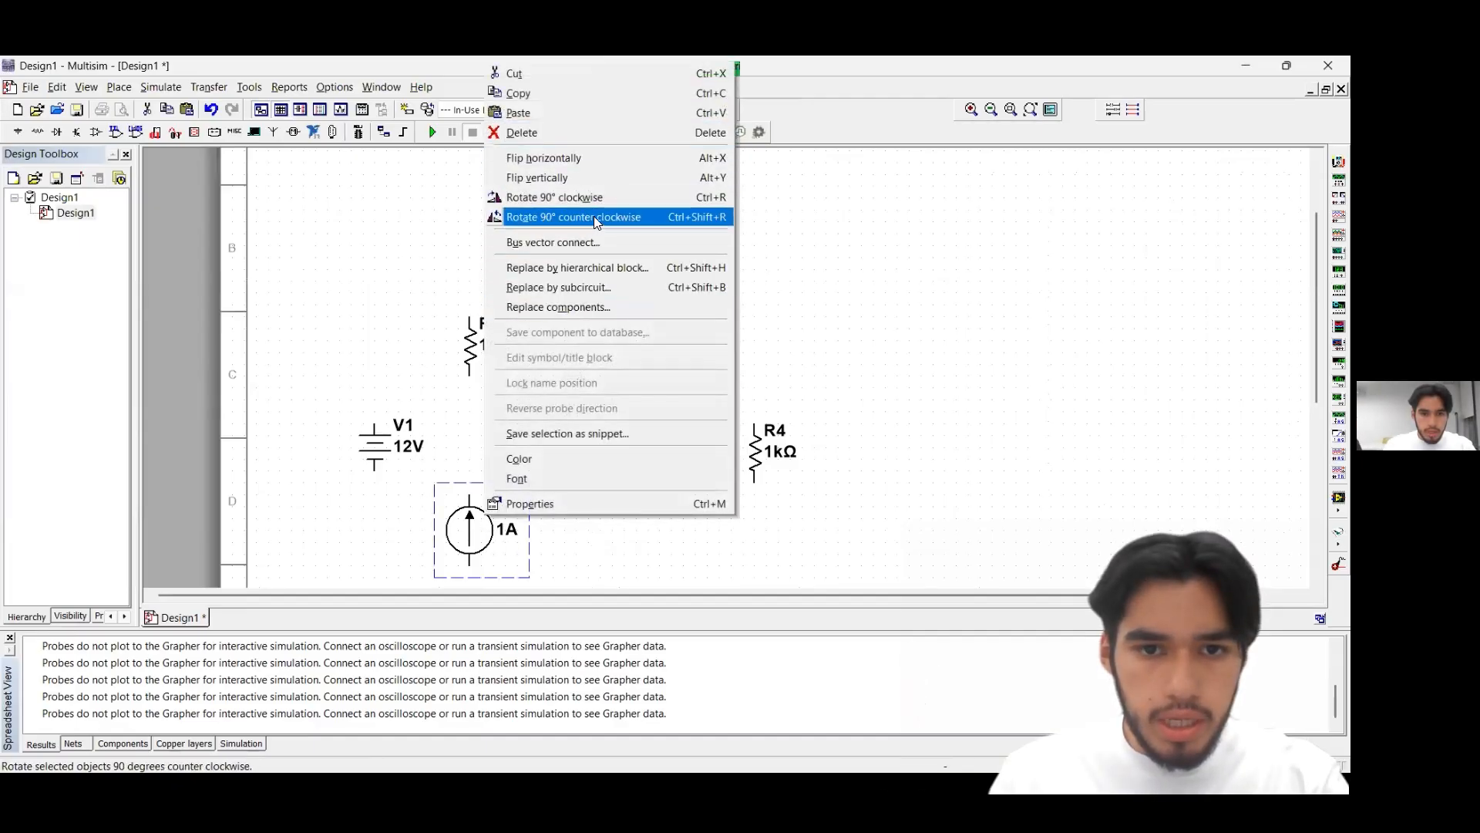
click(598, 178)
click(596, 497)
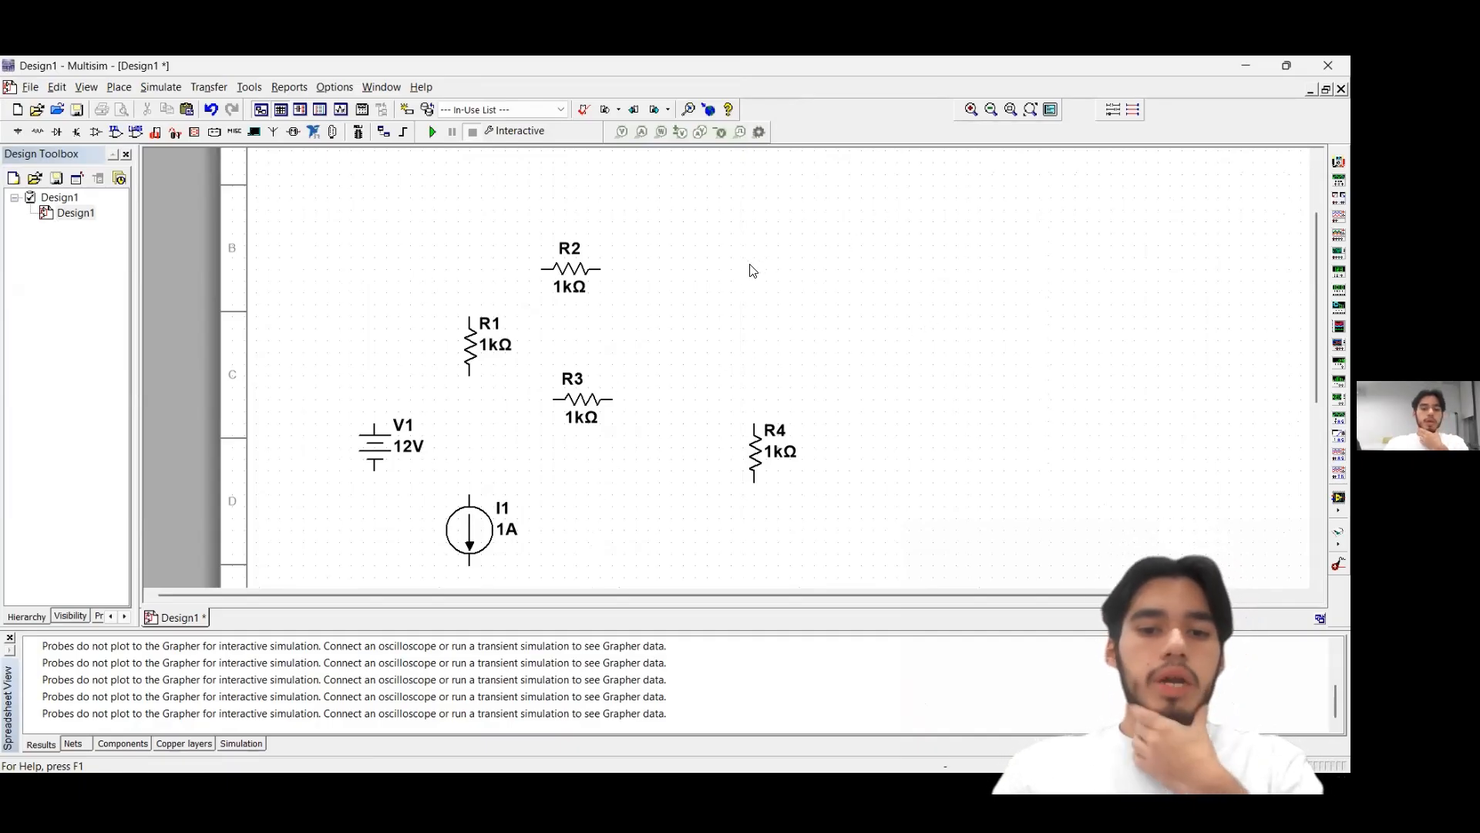
Place a VOLTAGE_CONTROLLED_CURRENT_SOURCE from the controlled current sources family to the right of I1, below and left of R4
click(16, 134)
click(148, 269)
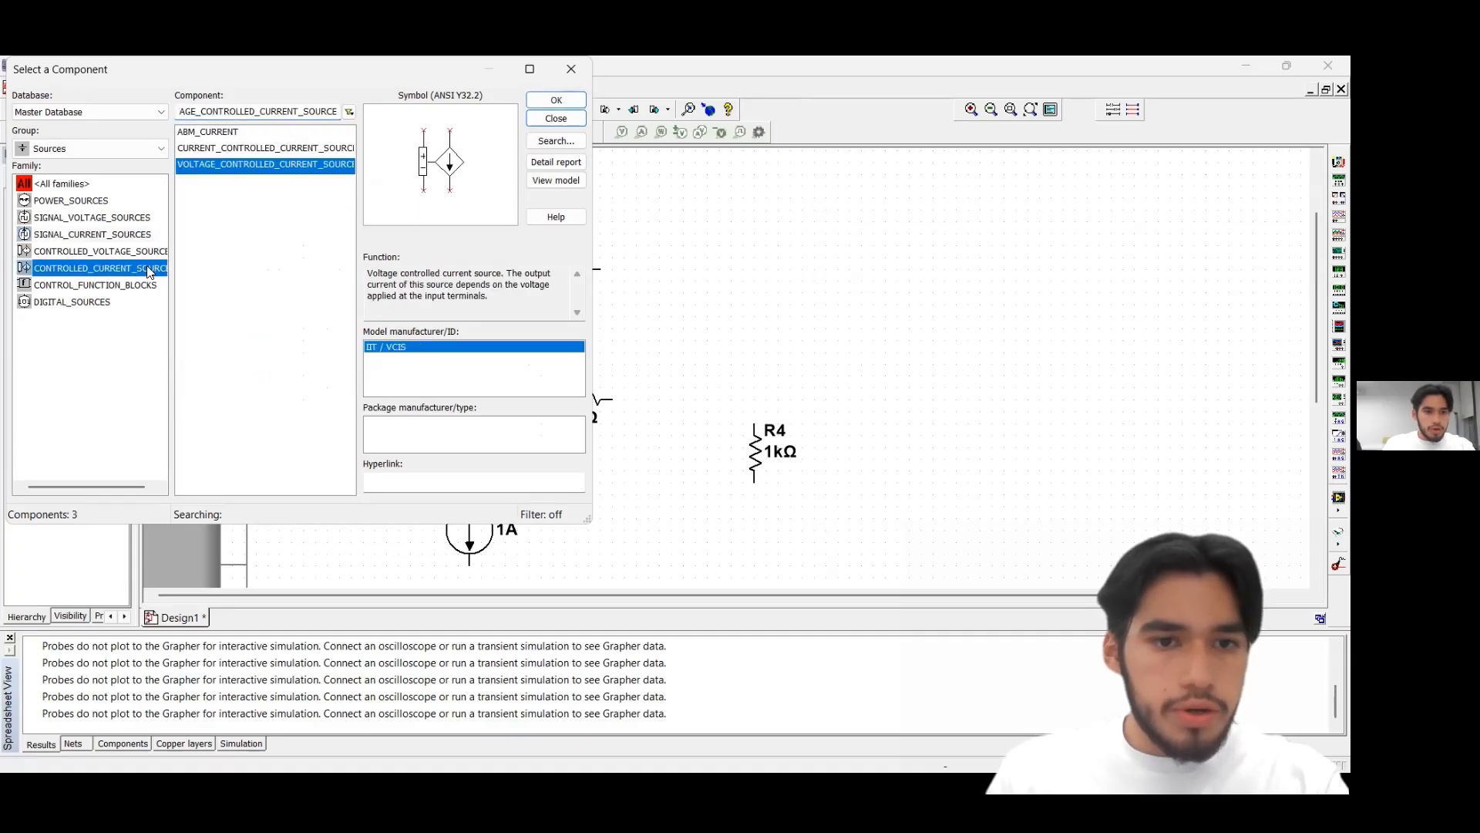
click(556, 100)
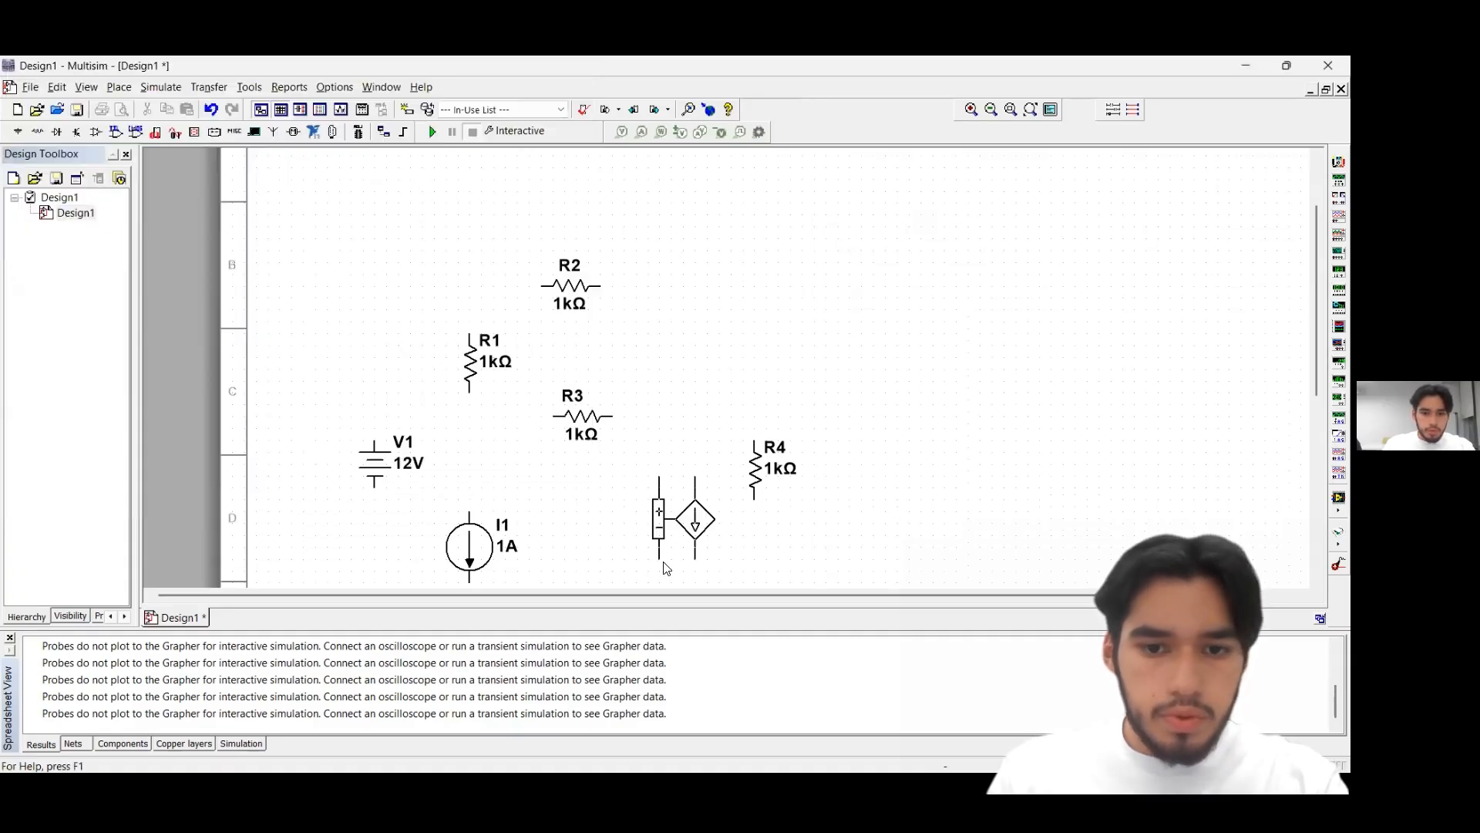
click(646, 582)
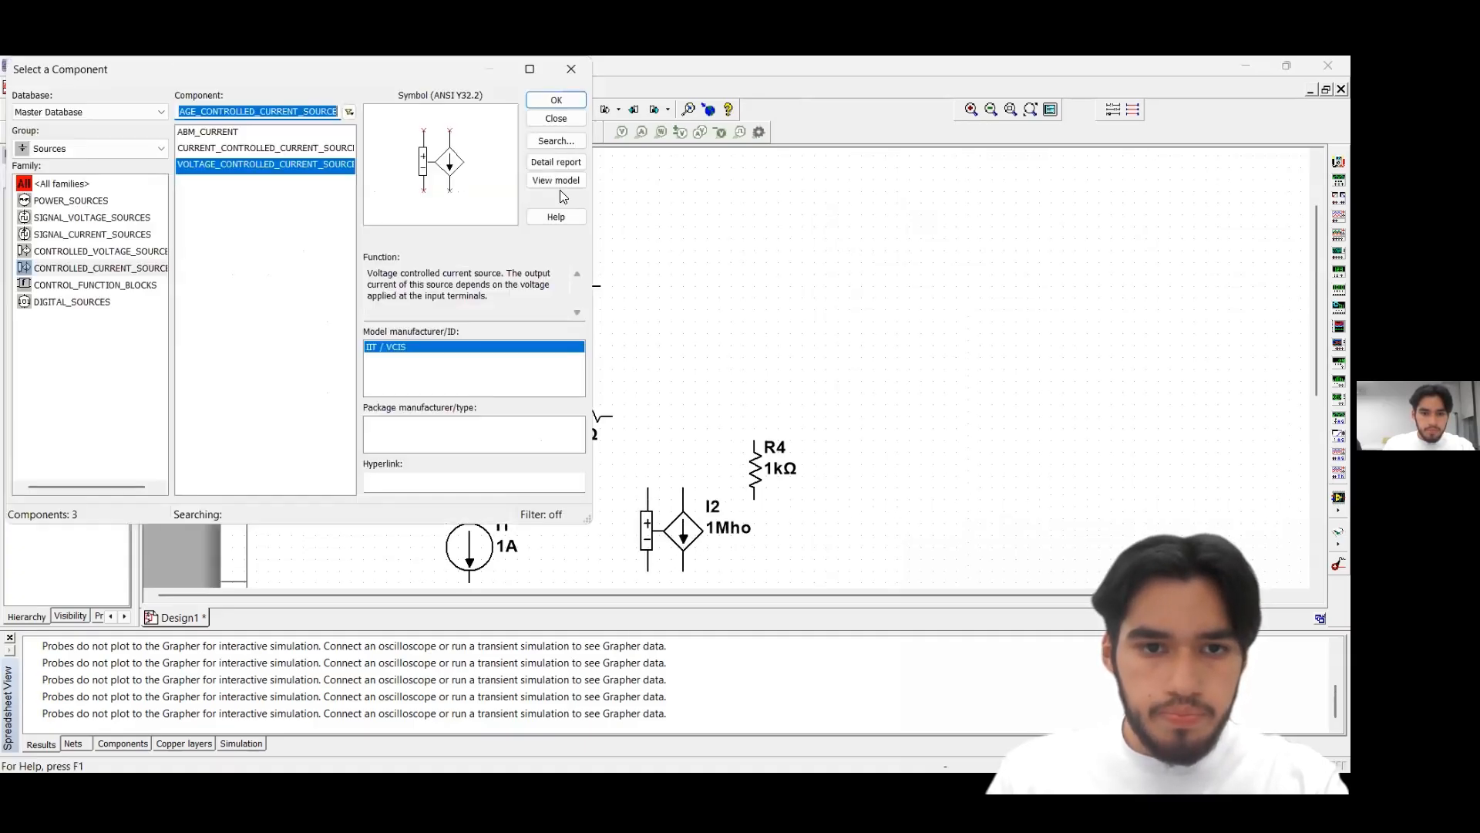
Place a CURRENT_CONTROLLED_VOLTAGE_SOURCE from the controlled voltage sources family above I2, to the right of R2 and R3
click(86, 252)
click(99, 222)
click(128, 234)
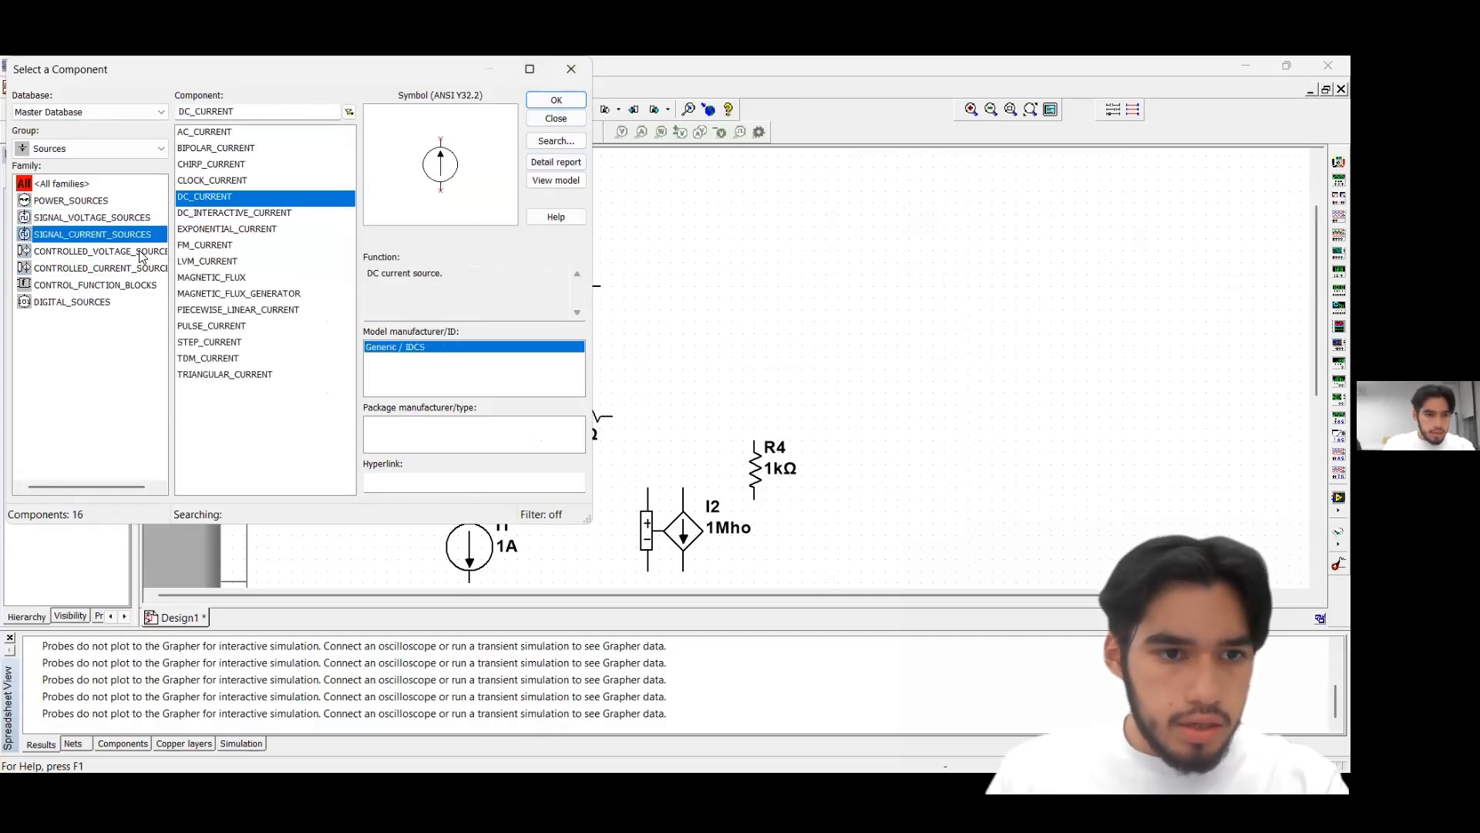
click(142, 255)
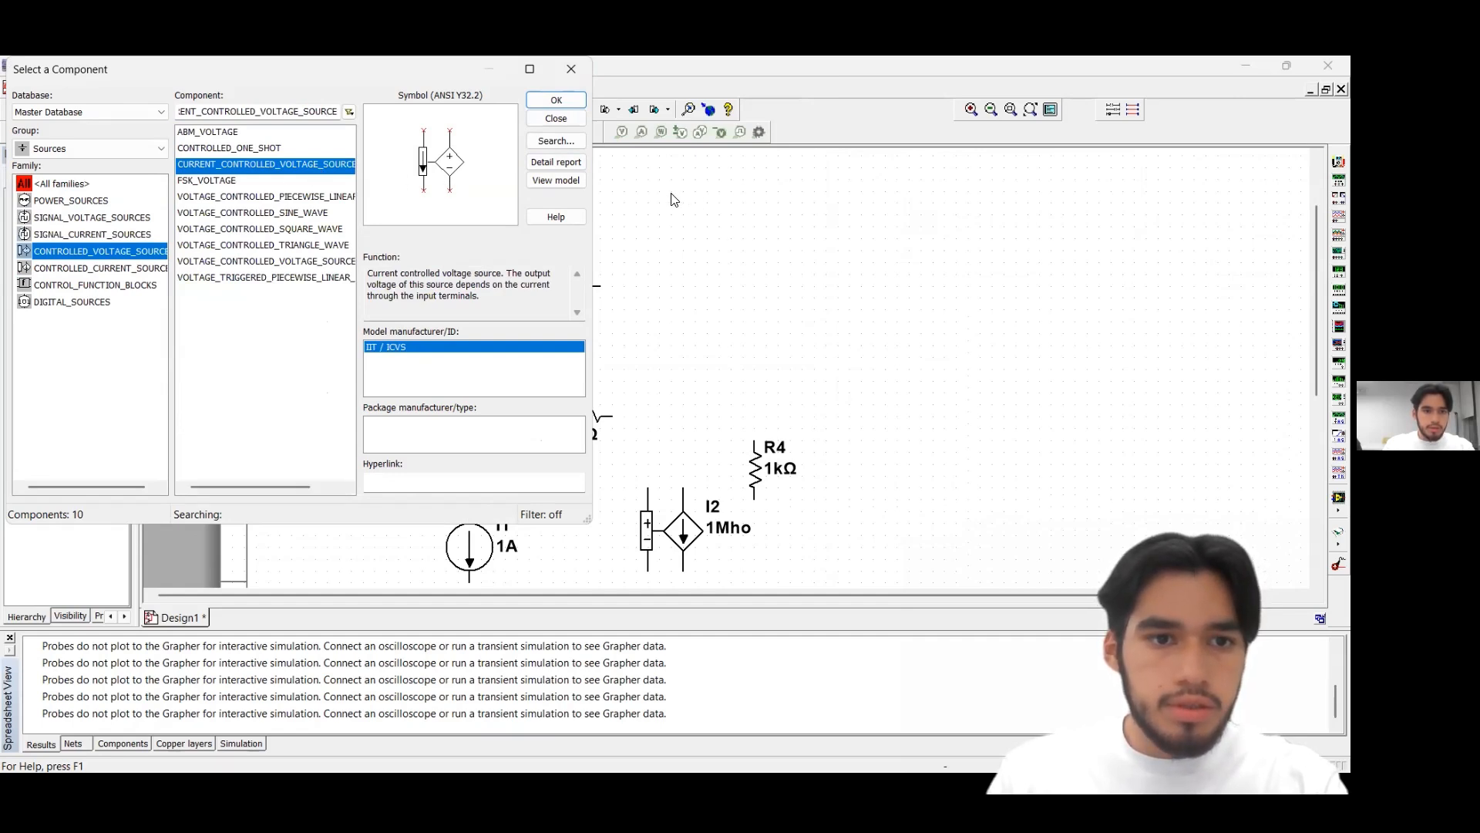
click(558, 101)
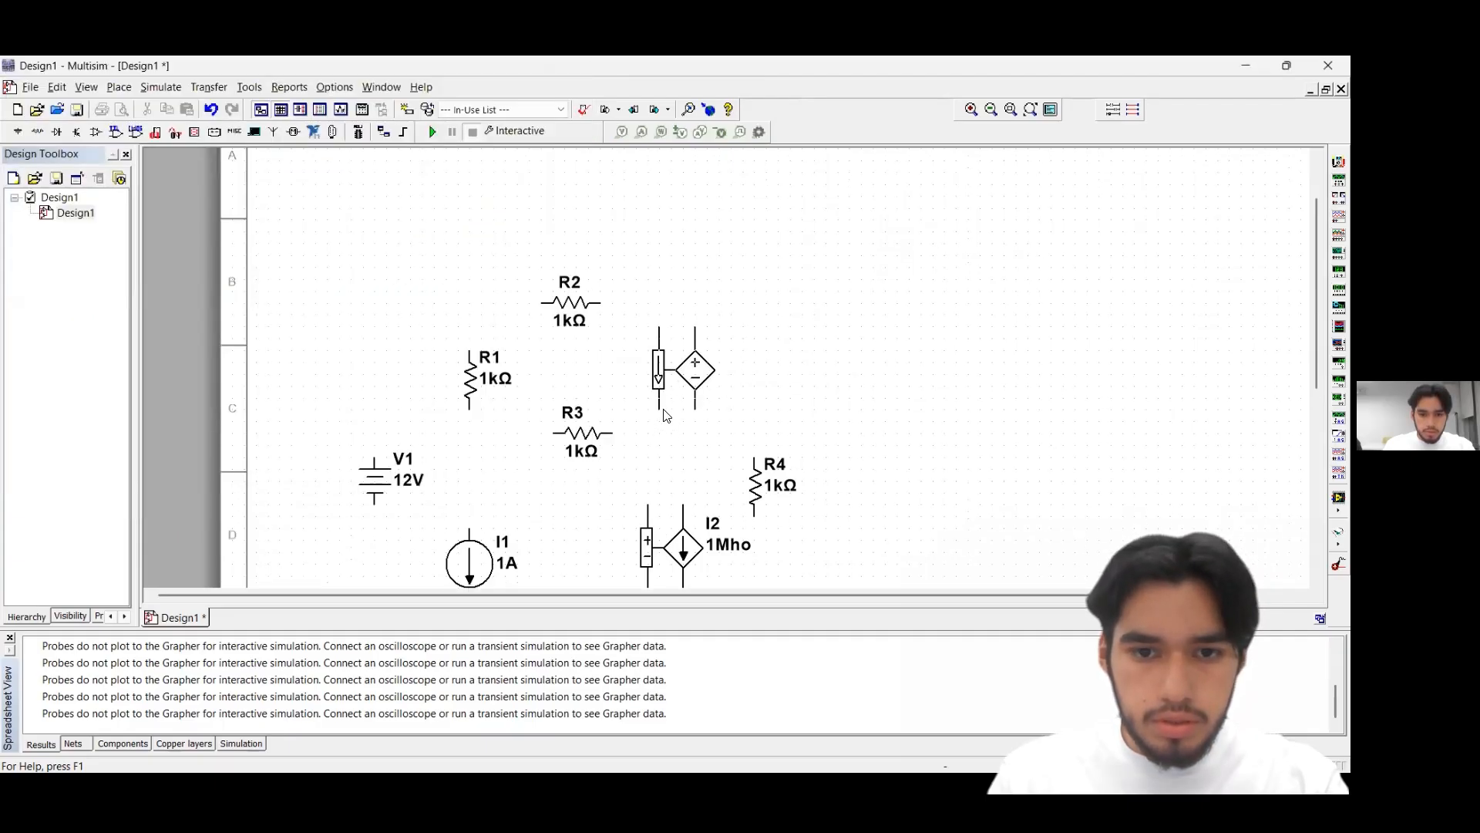
click(679, 415)
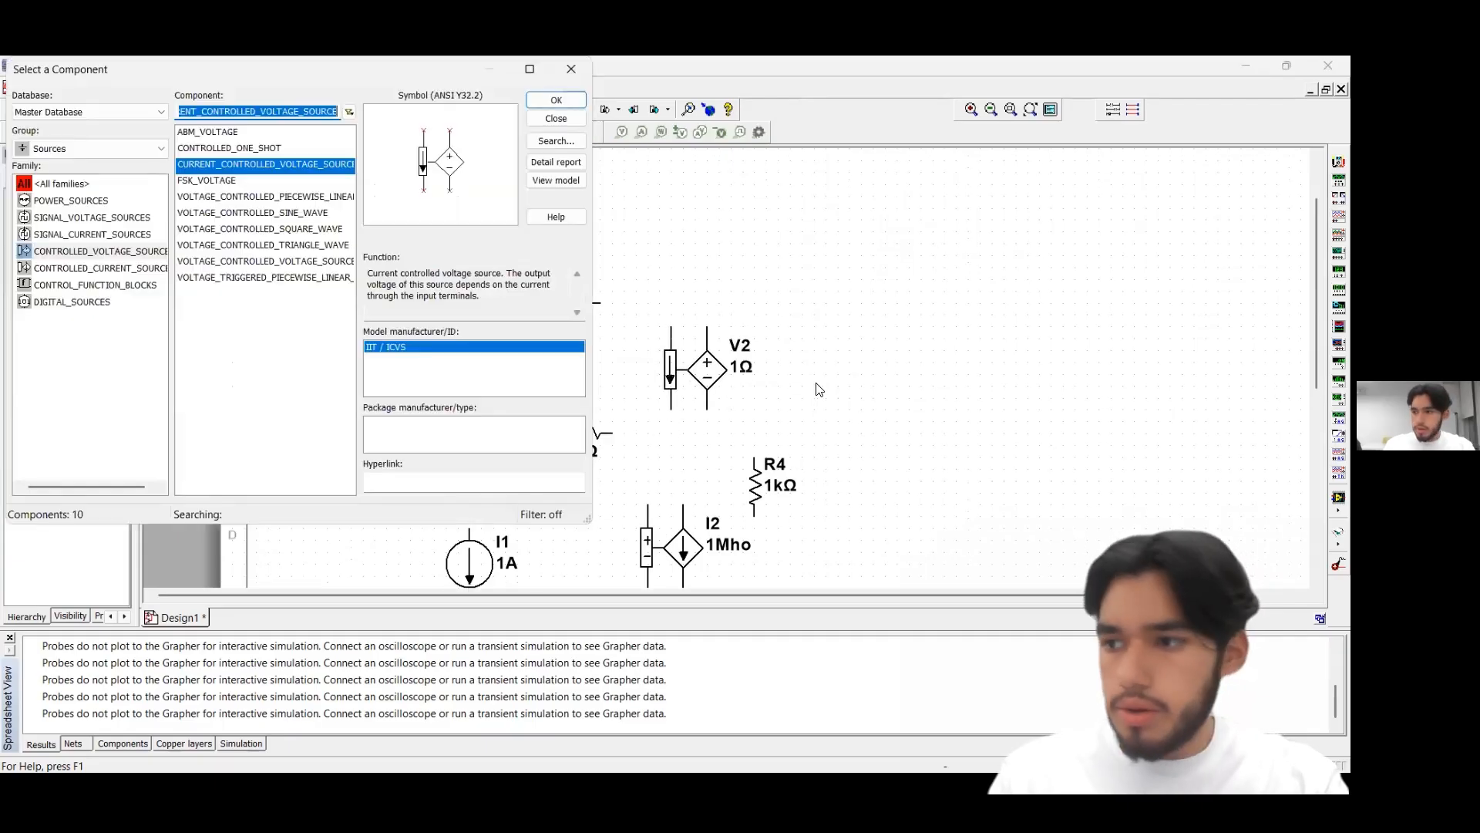
click(571, 78)
scroll(716, 392, down, 2)
scroll(723, 510, up, 1)
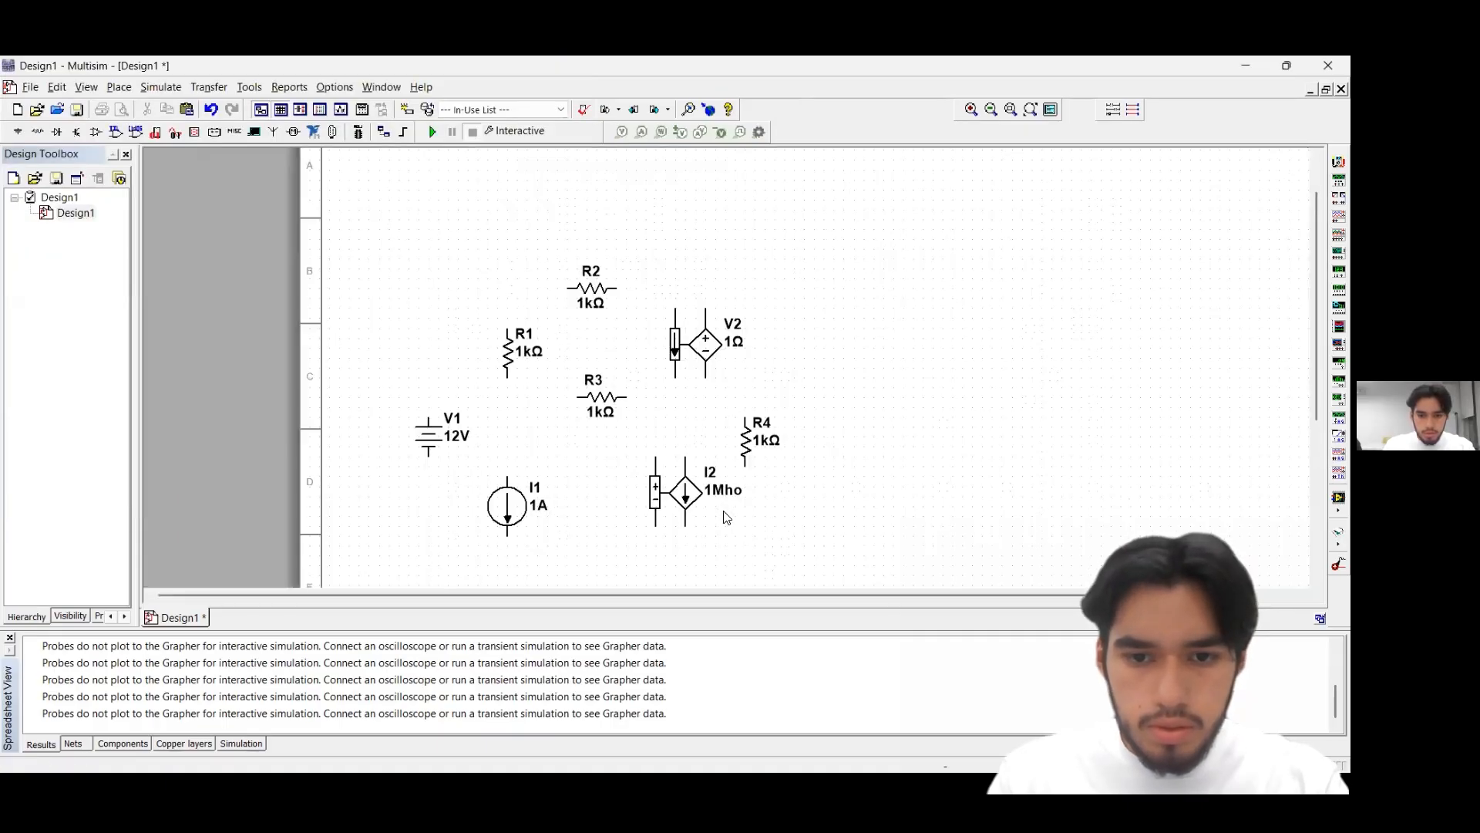
Flip the voltage-controlled current source I2 vertically so its arrow points up
click(686, 473)
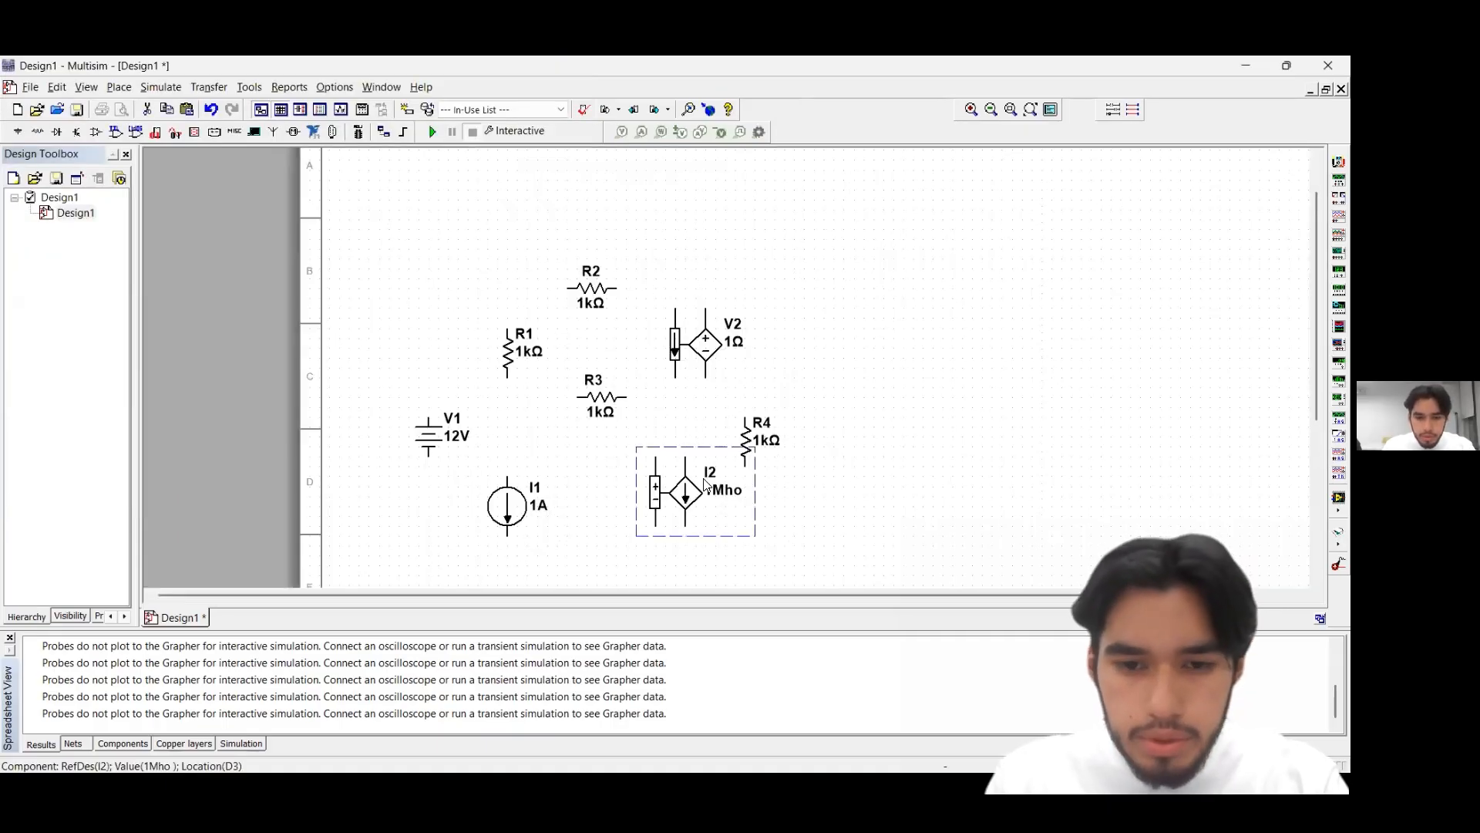
right_click(728, 382)
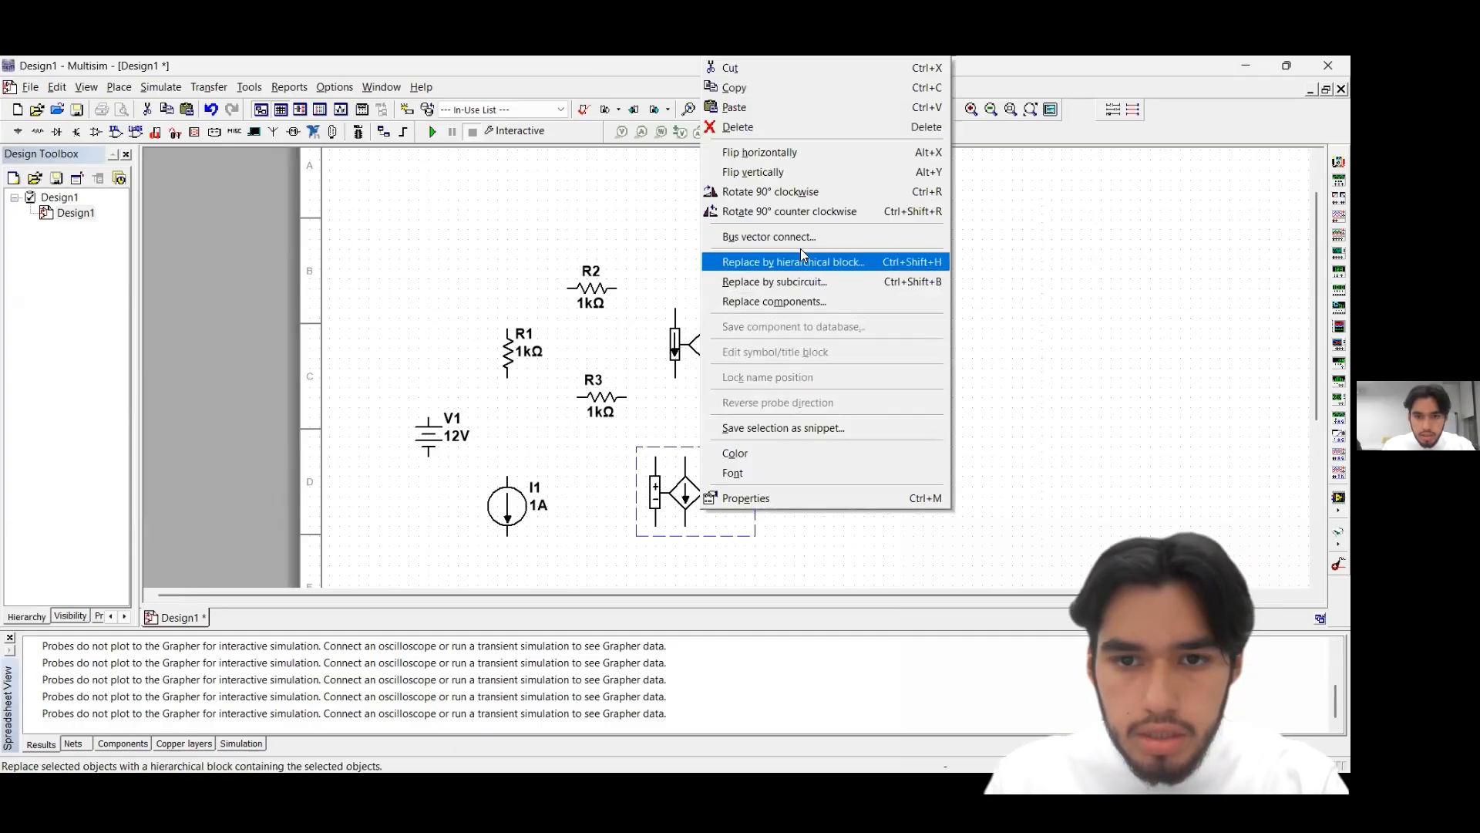
click(774, 174)
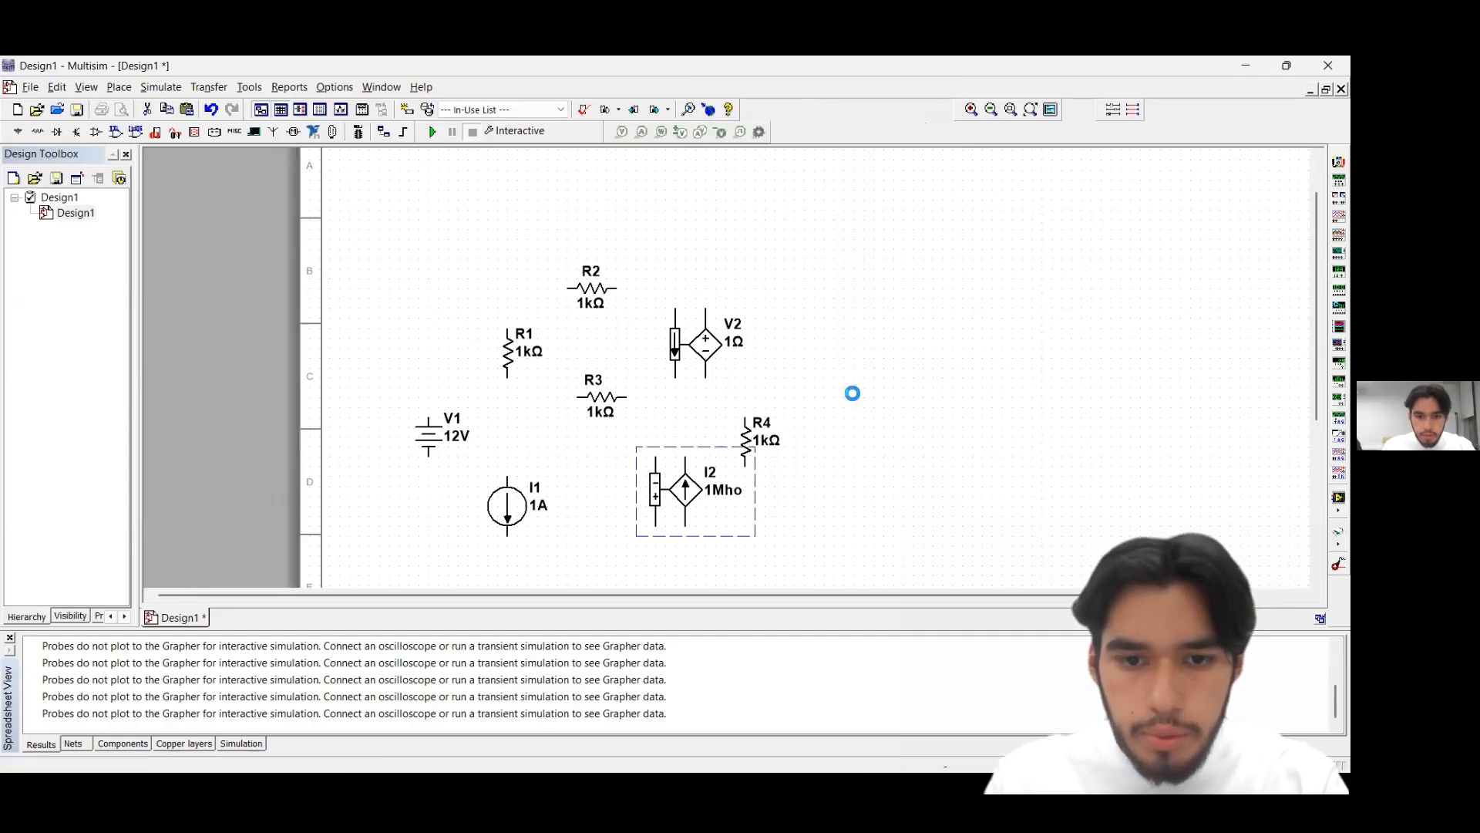
click(604, 479)
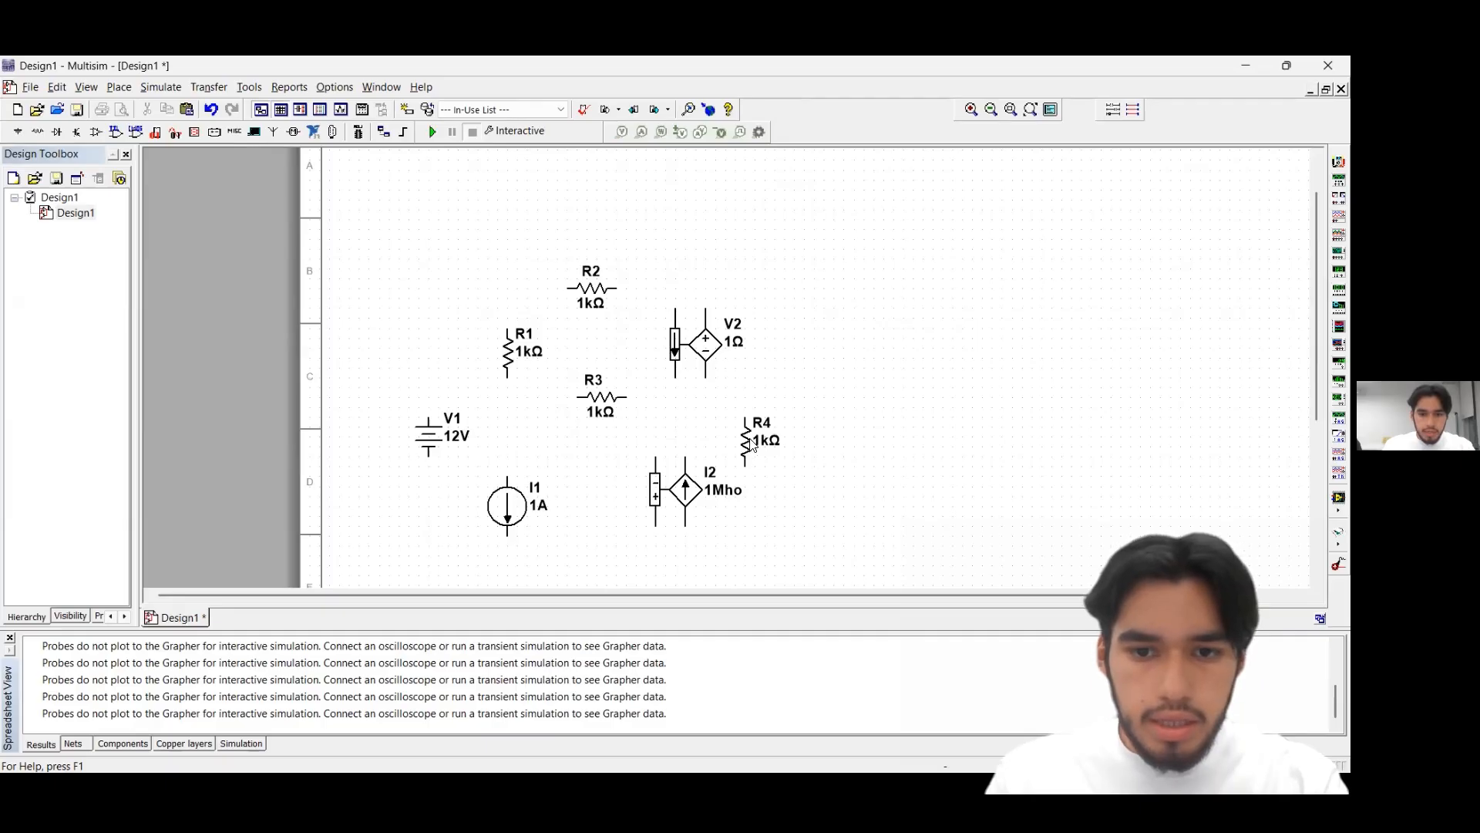
Move R4 farther right and up, shift I2 down so it aligns under V2, and raise V2 slightly
drag(751, 438, 812, 404)
drag(698, 488, 718, 506)
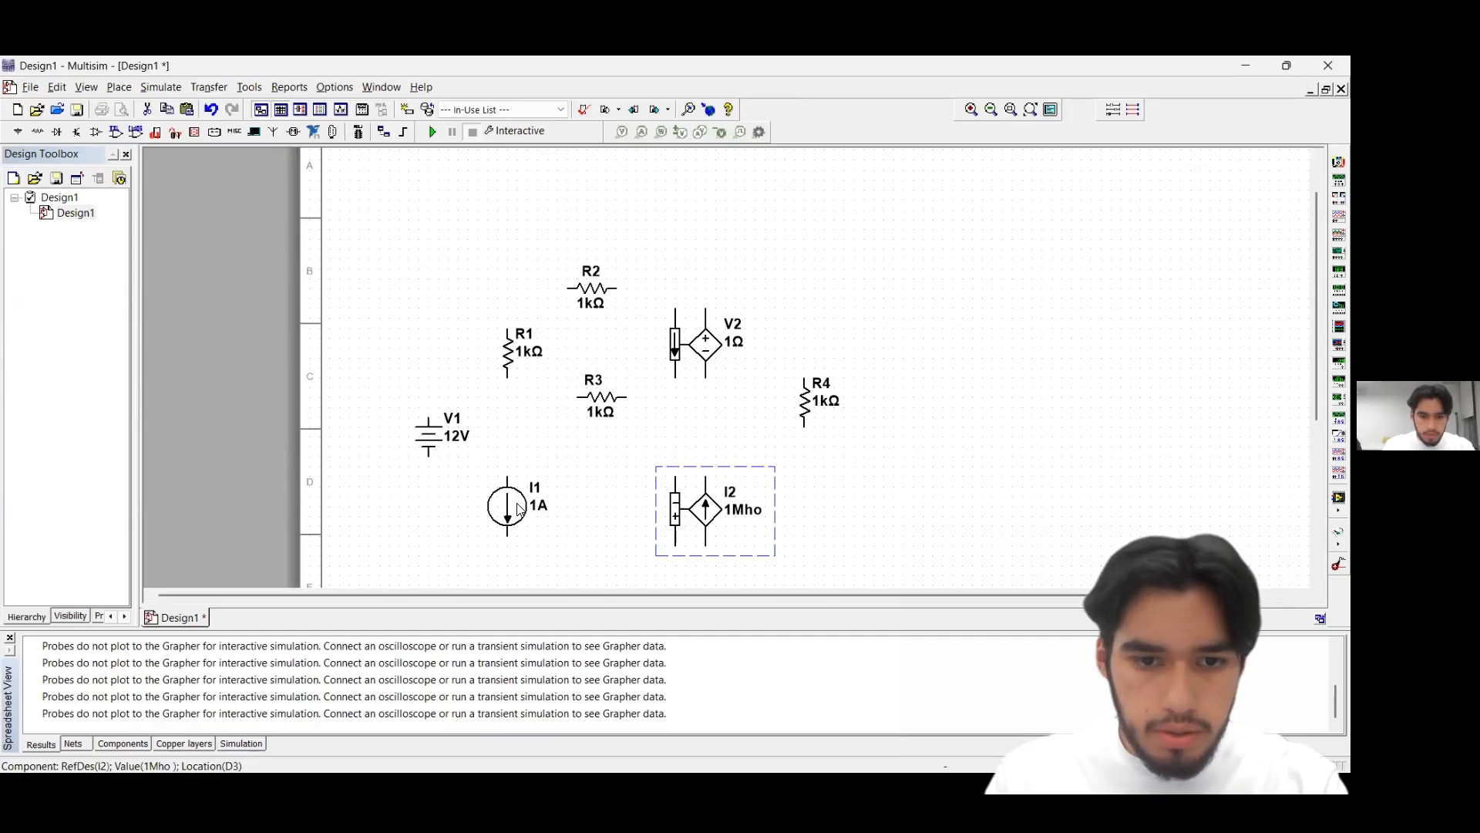
drag(700, 370, 709, 360)
click(813, 346)
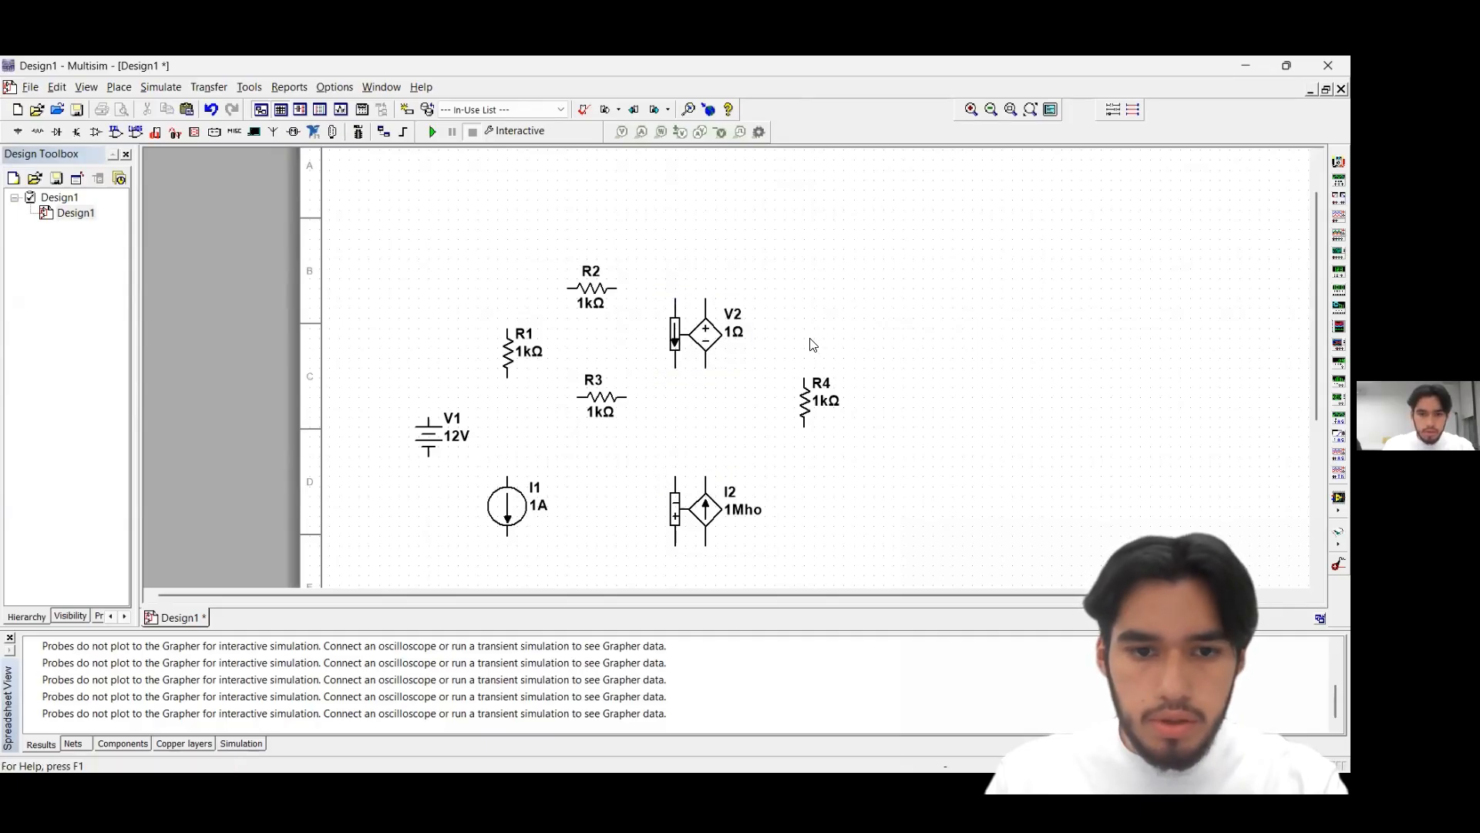
Set voltage source V1 to 2 V and resistor R1 to 2 Ω
click(463, 436)
double_click(459, 438)
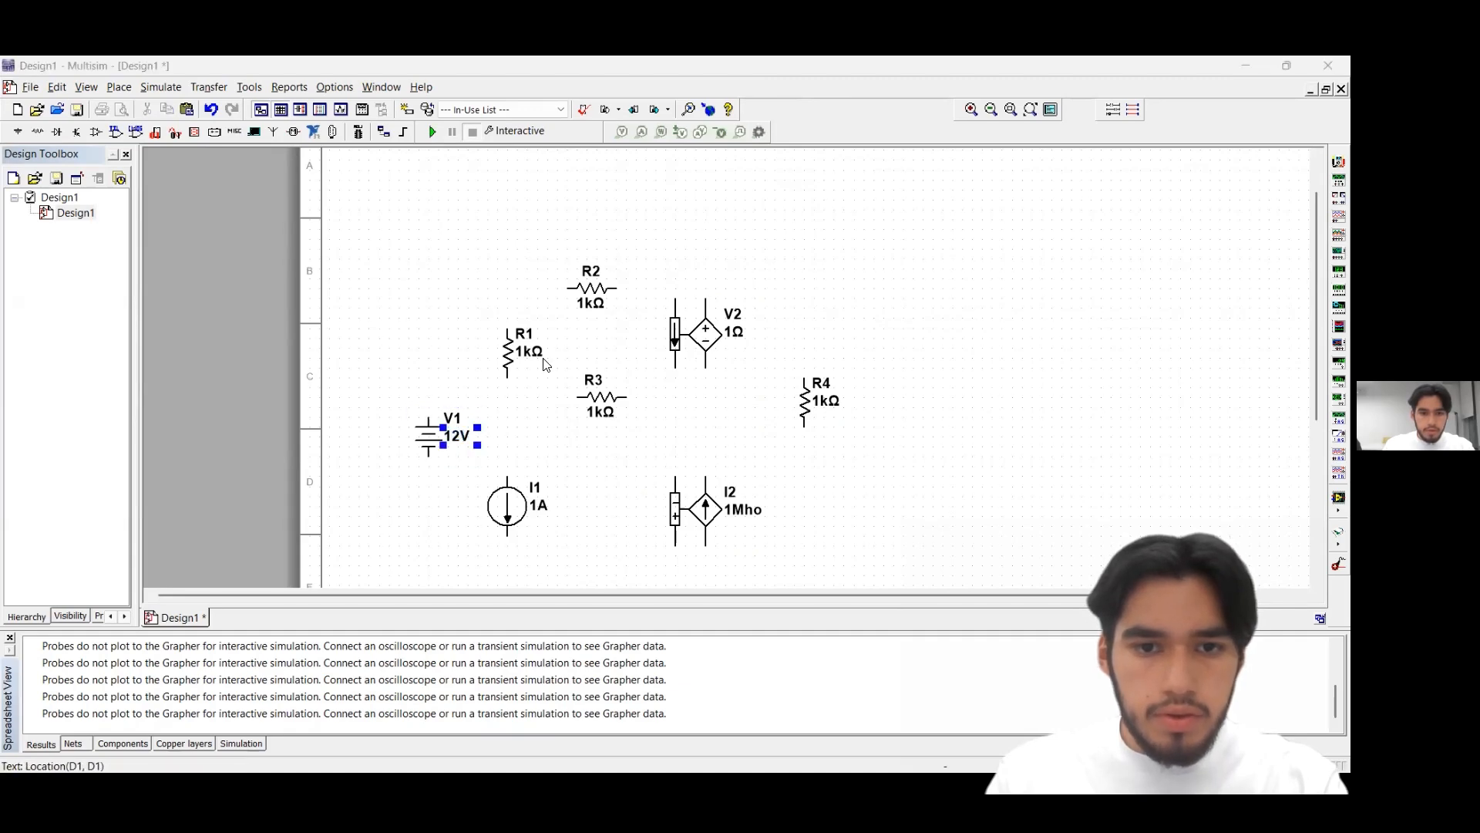
text(2)
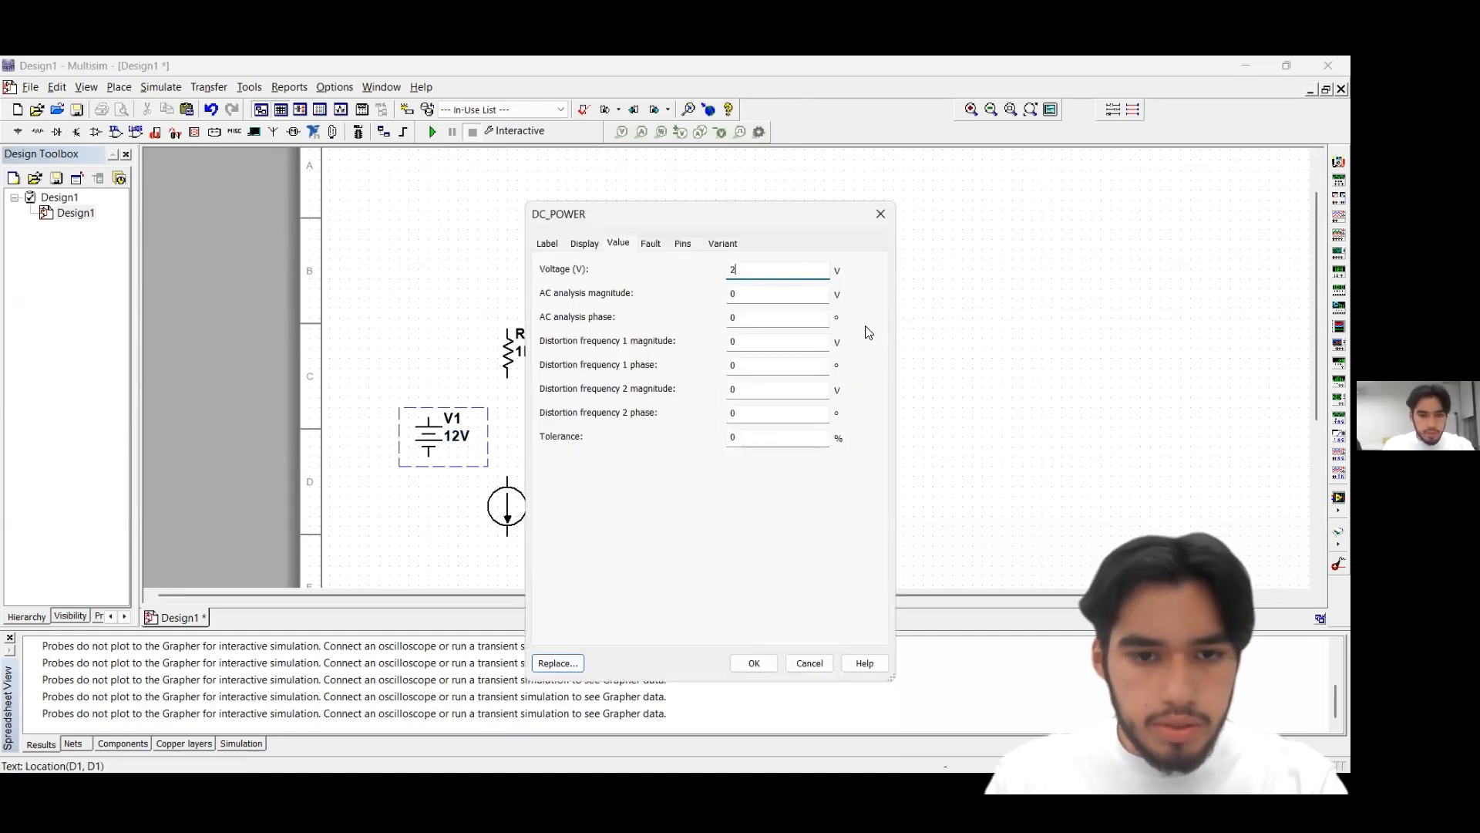
click(753, 663)
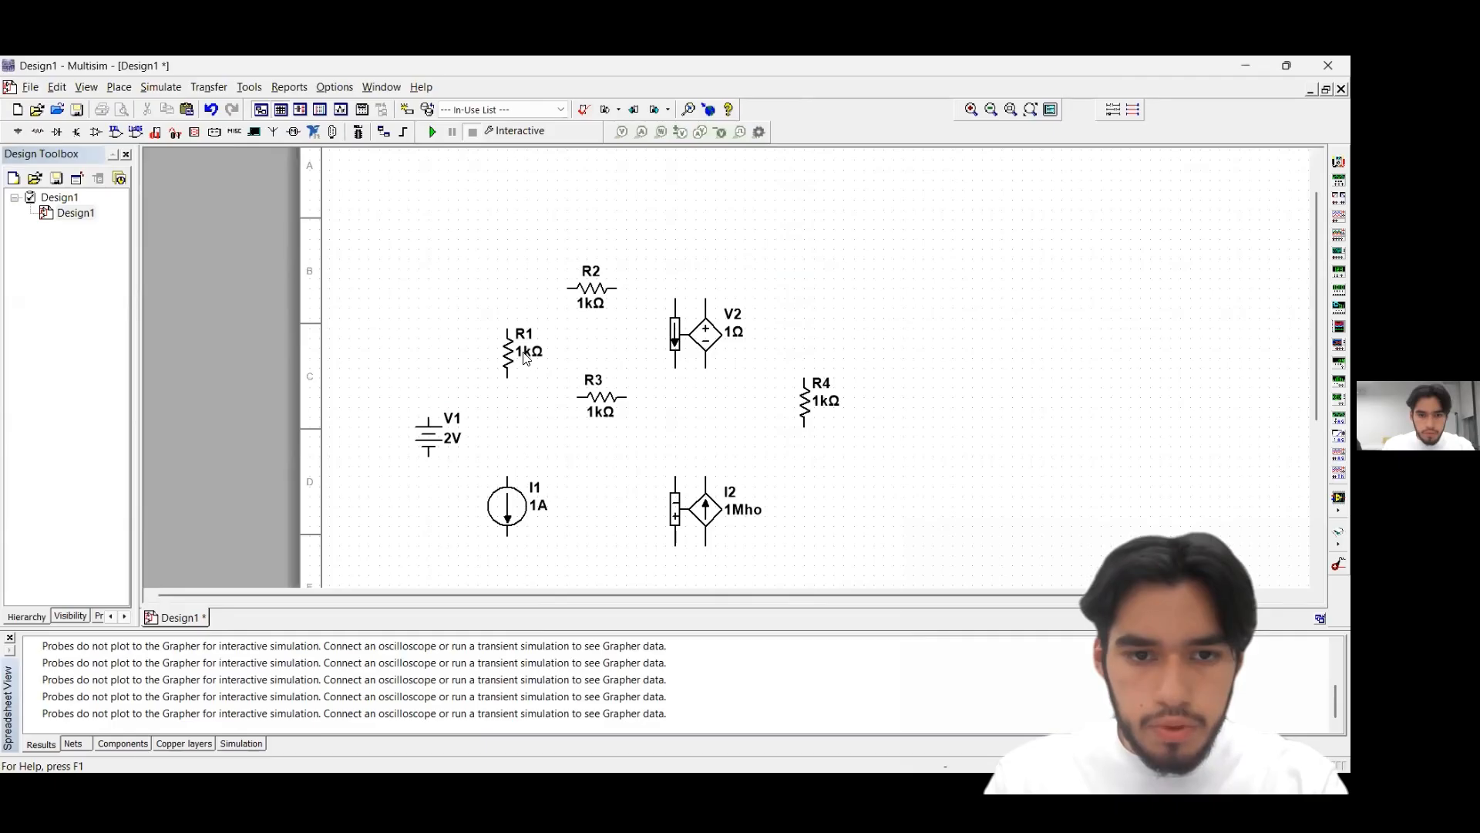
double_click(523, 356)
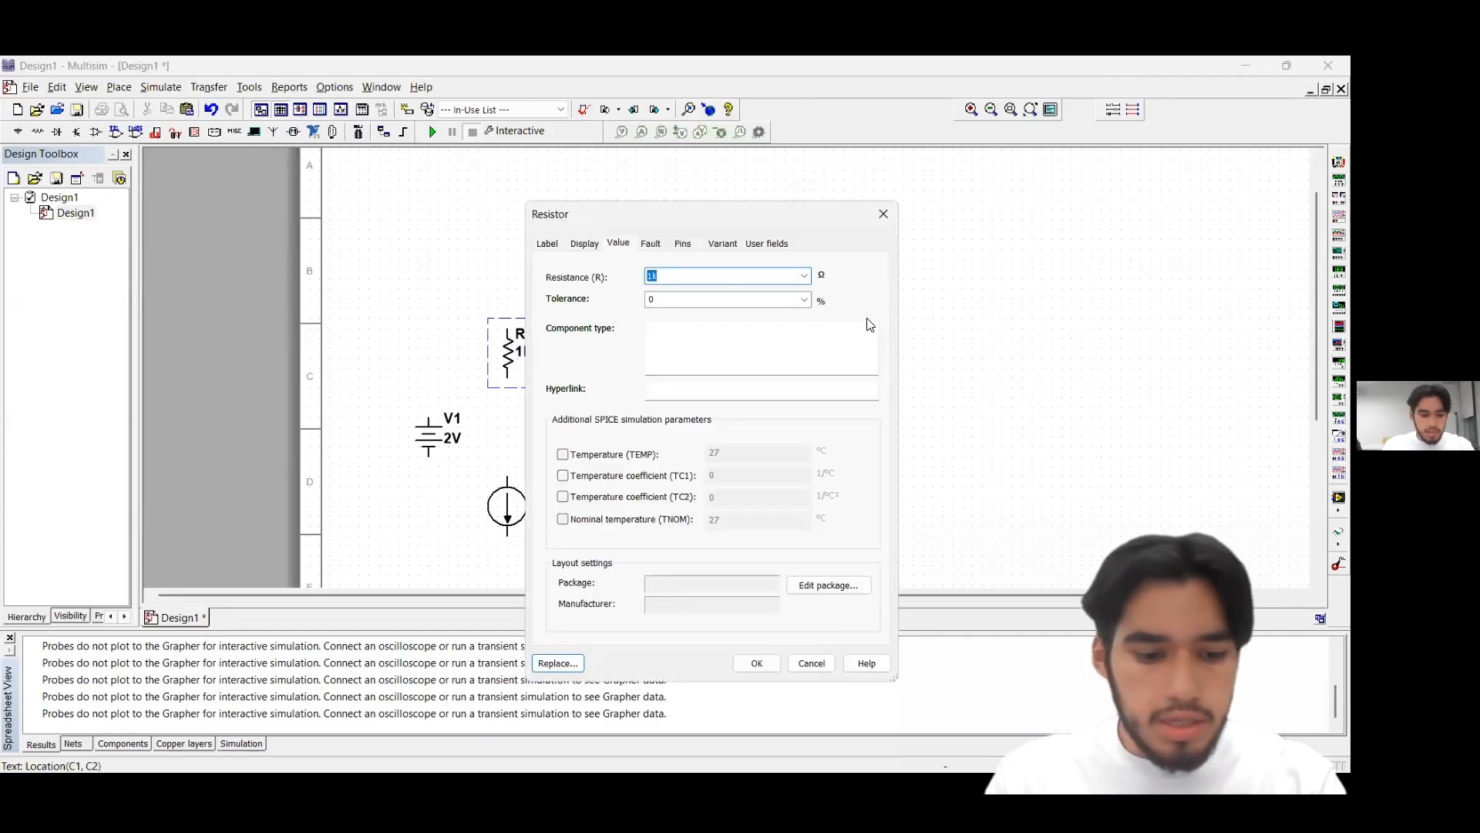
text(2)
click(746, 666)
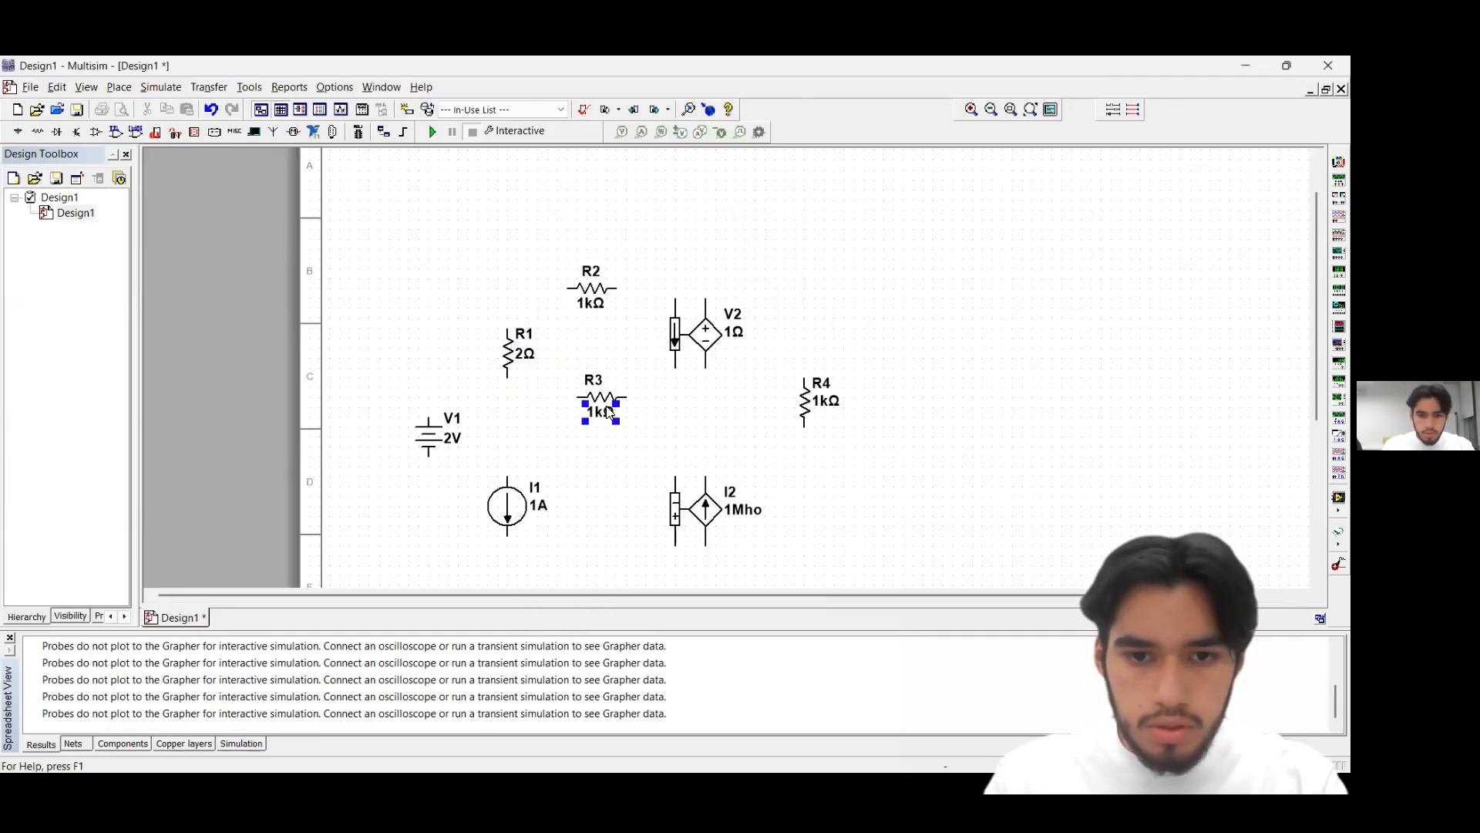
Set the resistance of both R3 and R2 to 1 Ω
double_click(604, 403)
text(1)
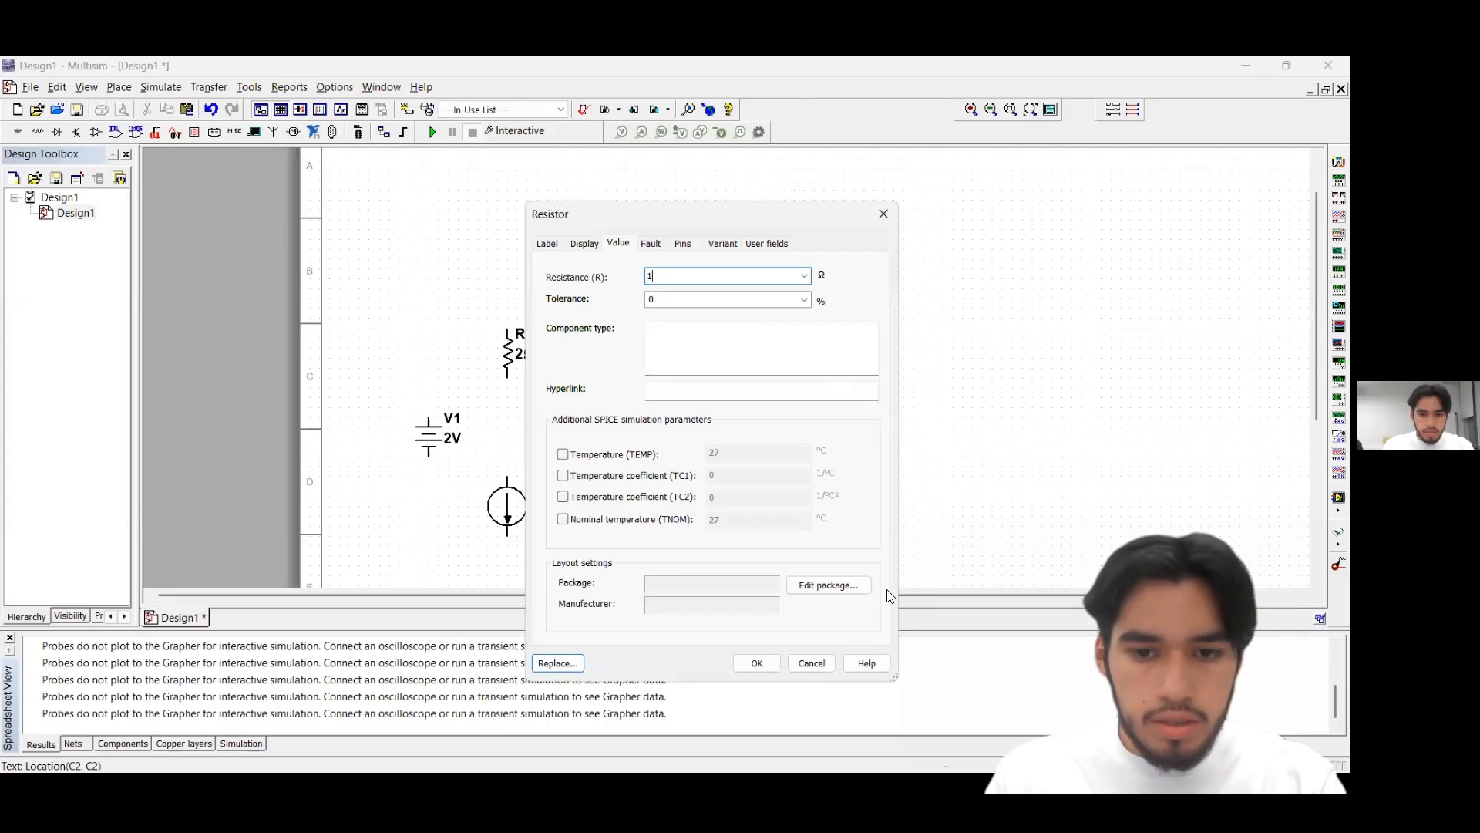
click(757, 663)
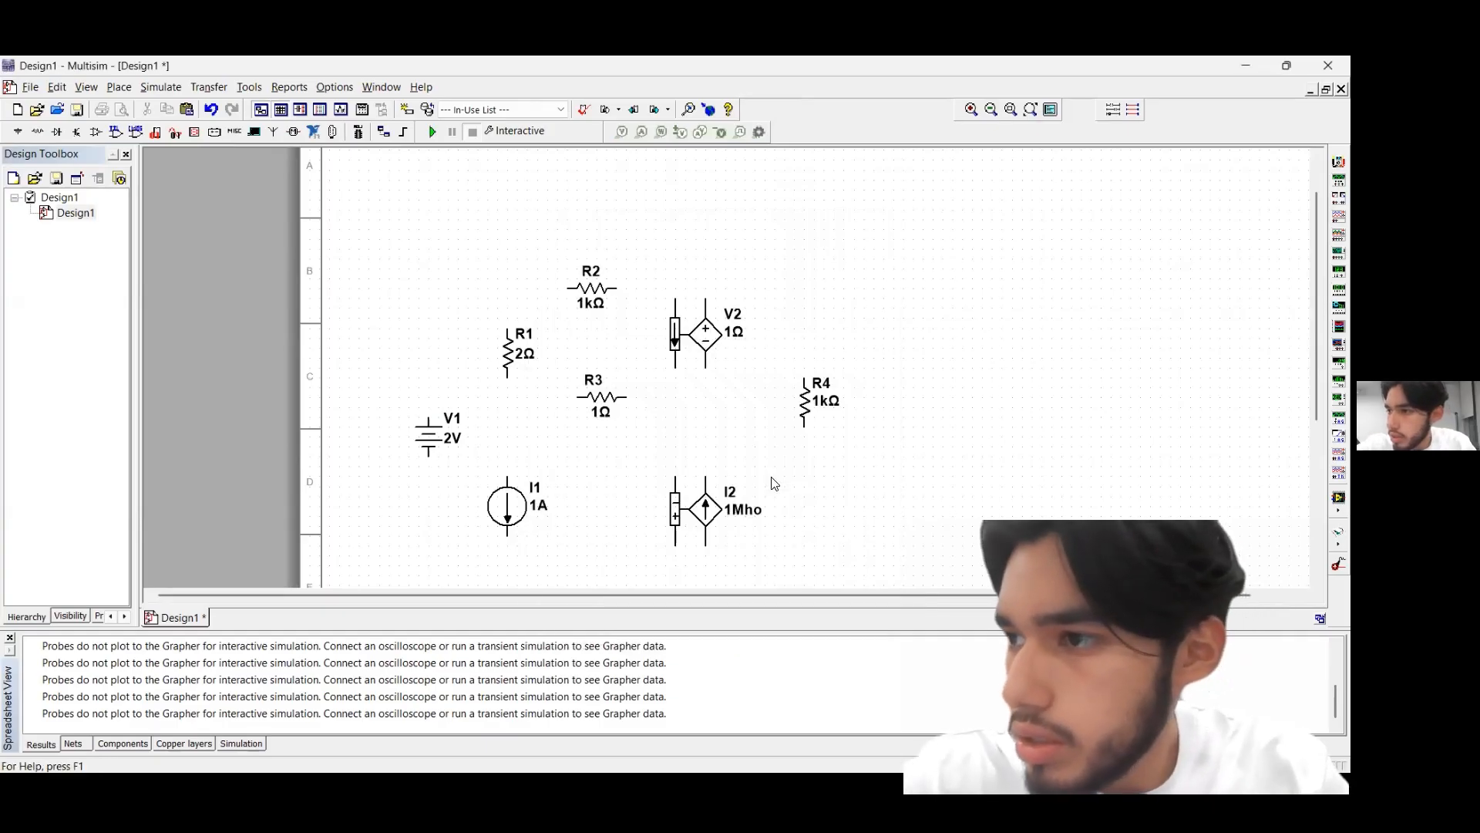
double_click(591, 289)
text(1)
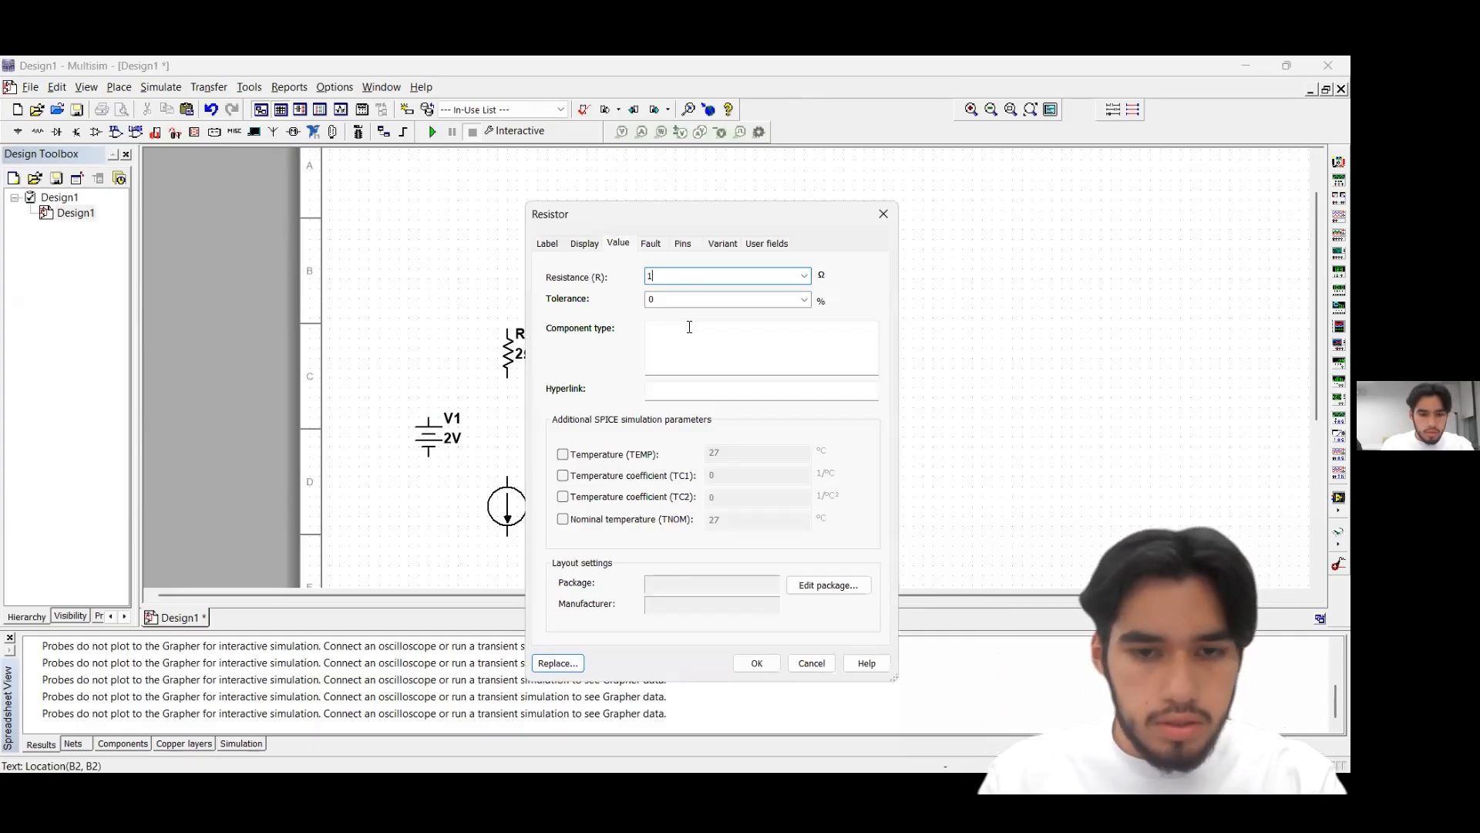
click(762, 660)
Set the transresistance of the current-controlled voltage source V2 to 3 Ω
click(736, 329)
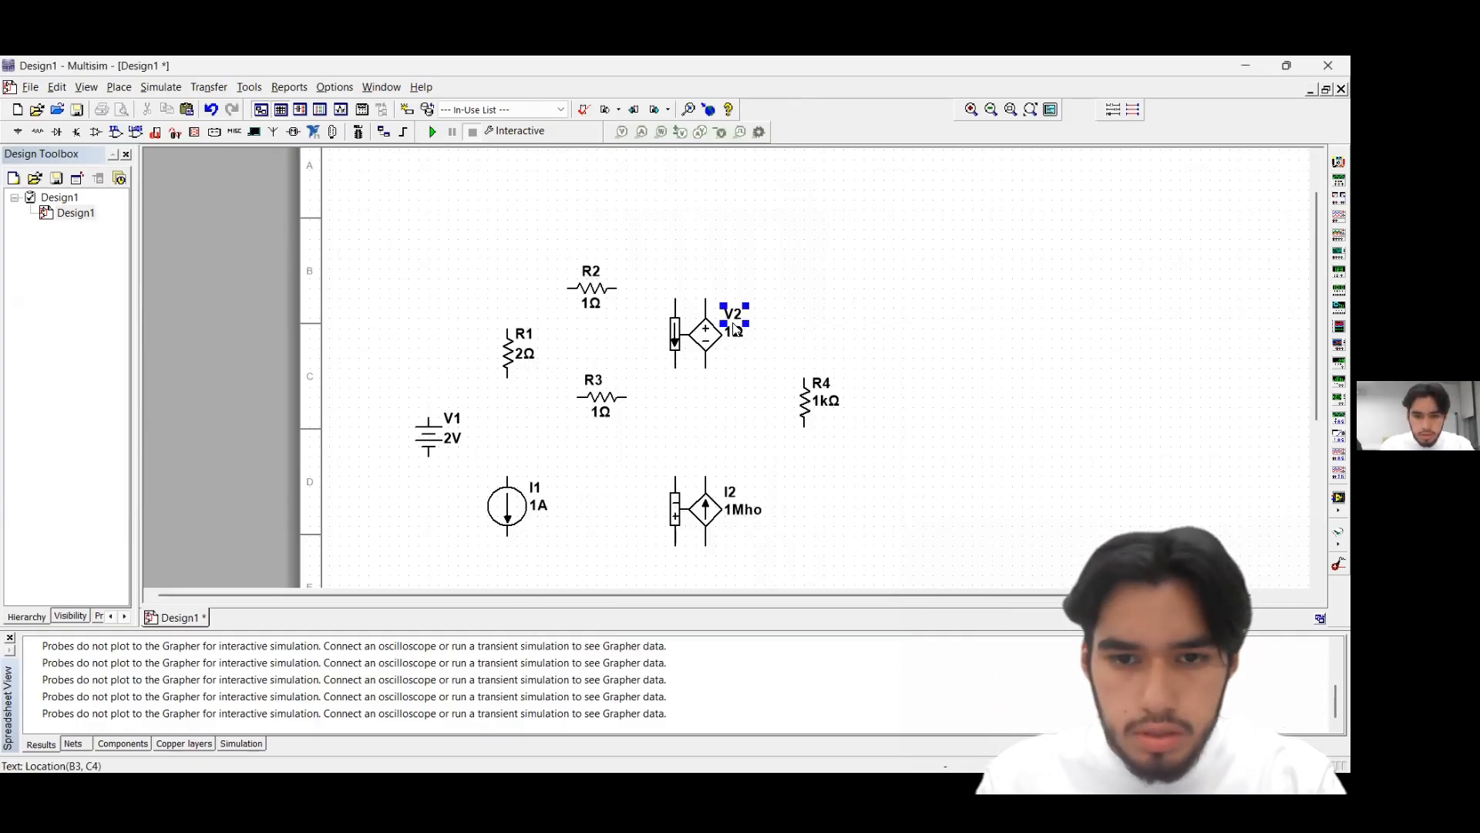
double_click(736, 329)
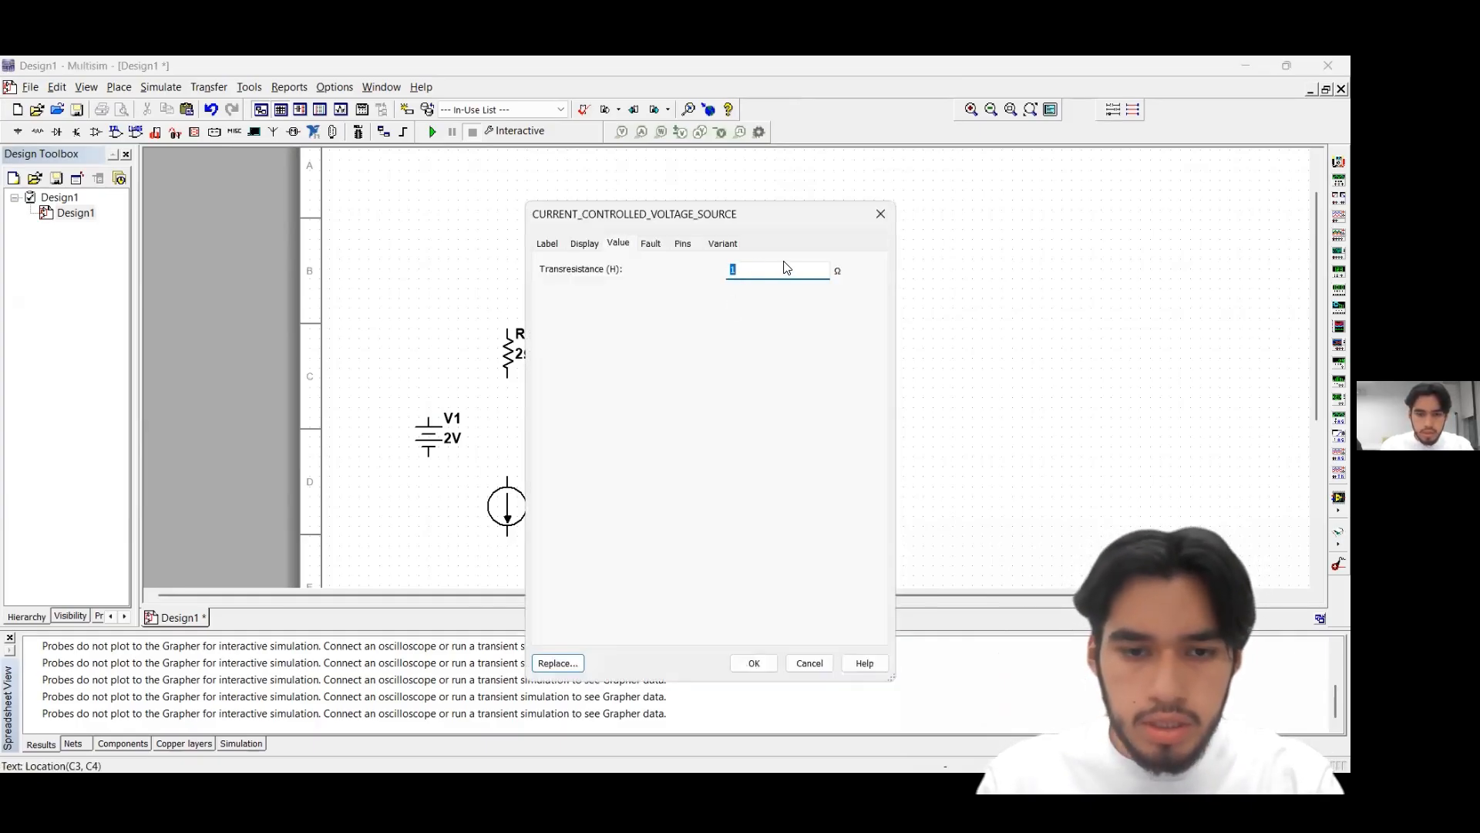
text(3)
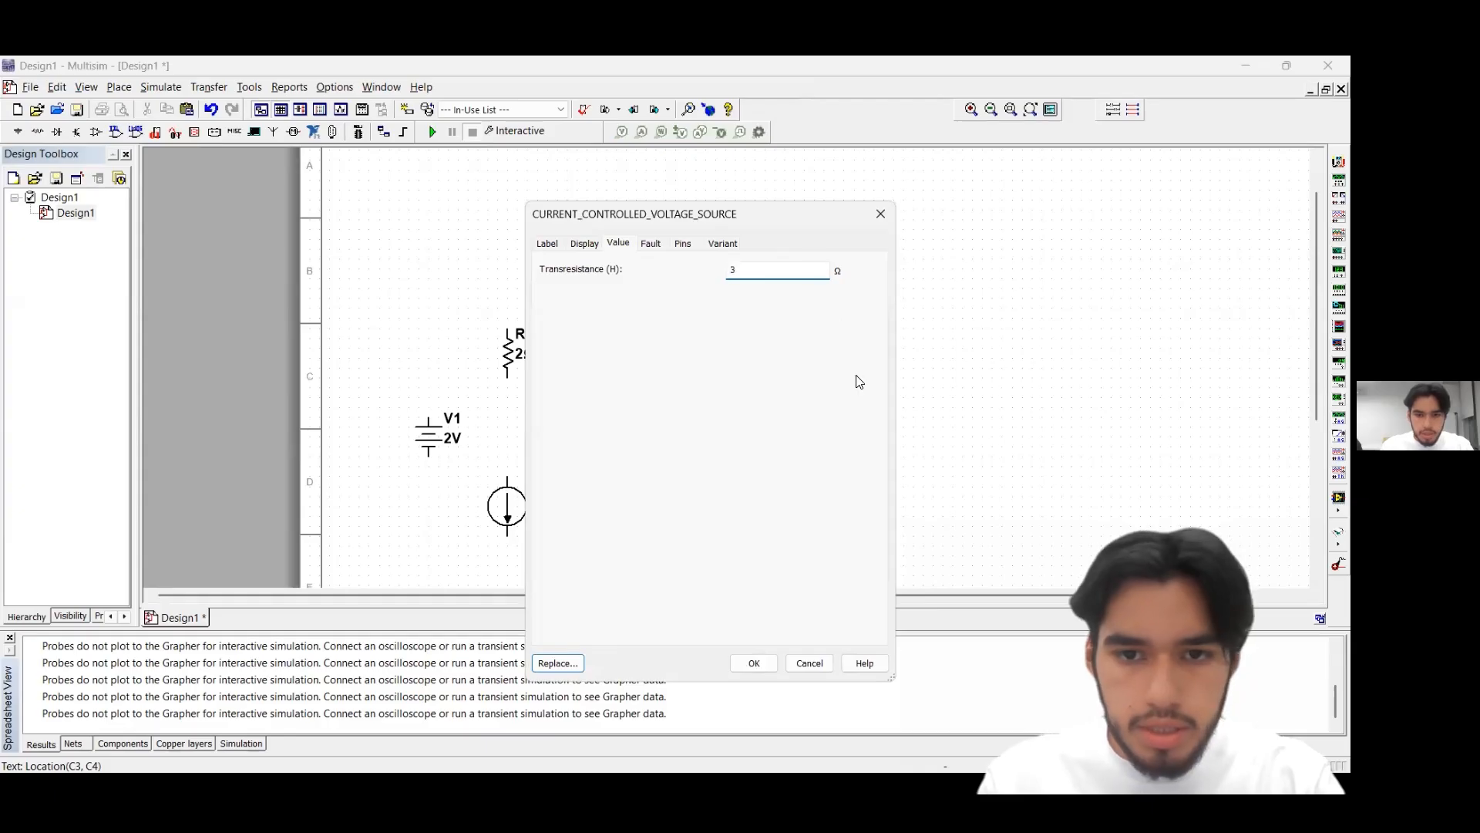
click(753, 663)
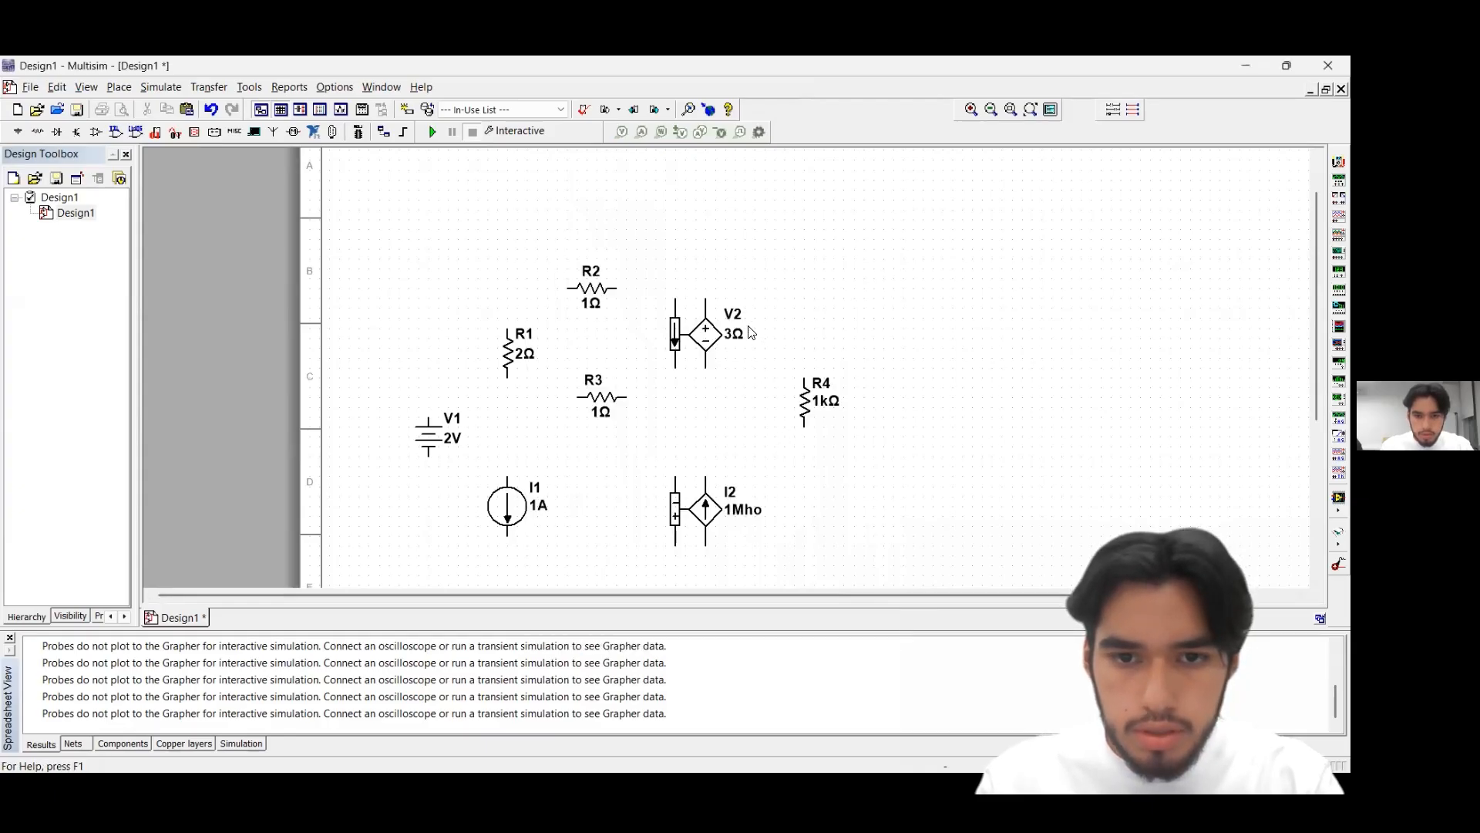
Set the resistance of R4 to 2 Ω
click(809, 401)
double_click(809, 397)
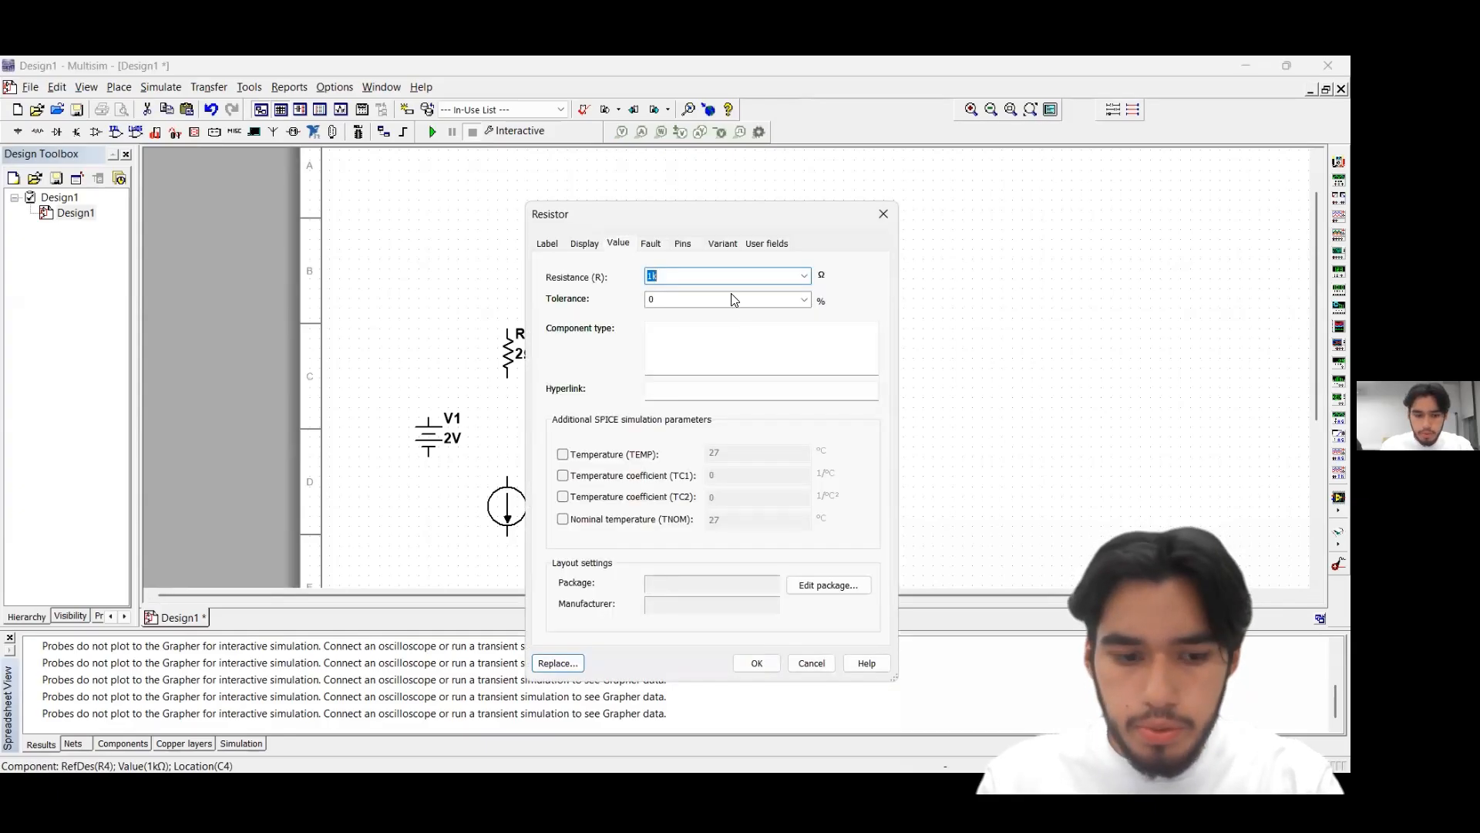
text(2)
click(756, 663)
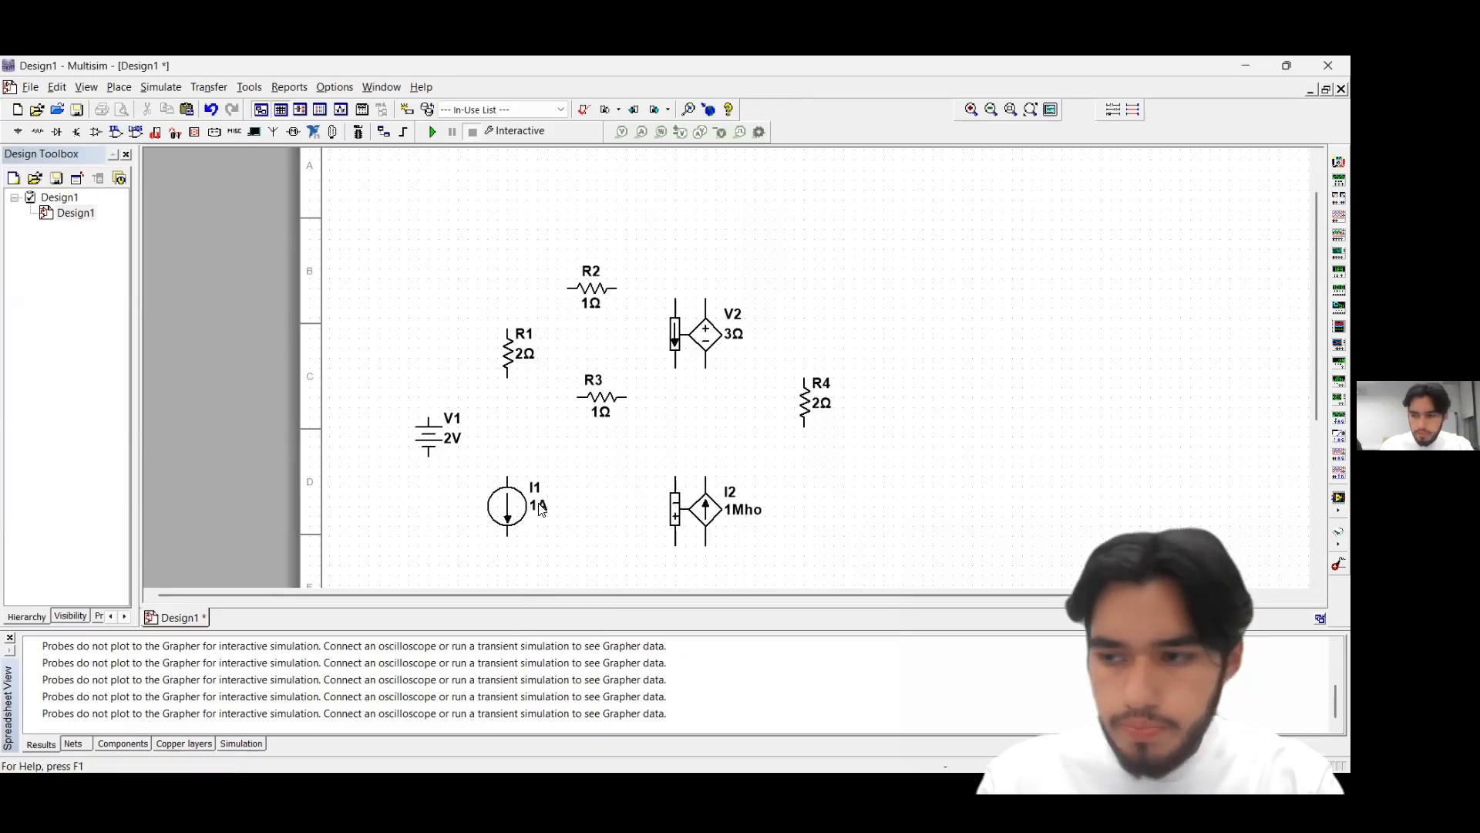
Set current source I1 to 9 A and the transconductance of the voltage-controlled current source I2 to 2 Mho
double_click(537, 507)
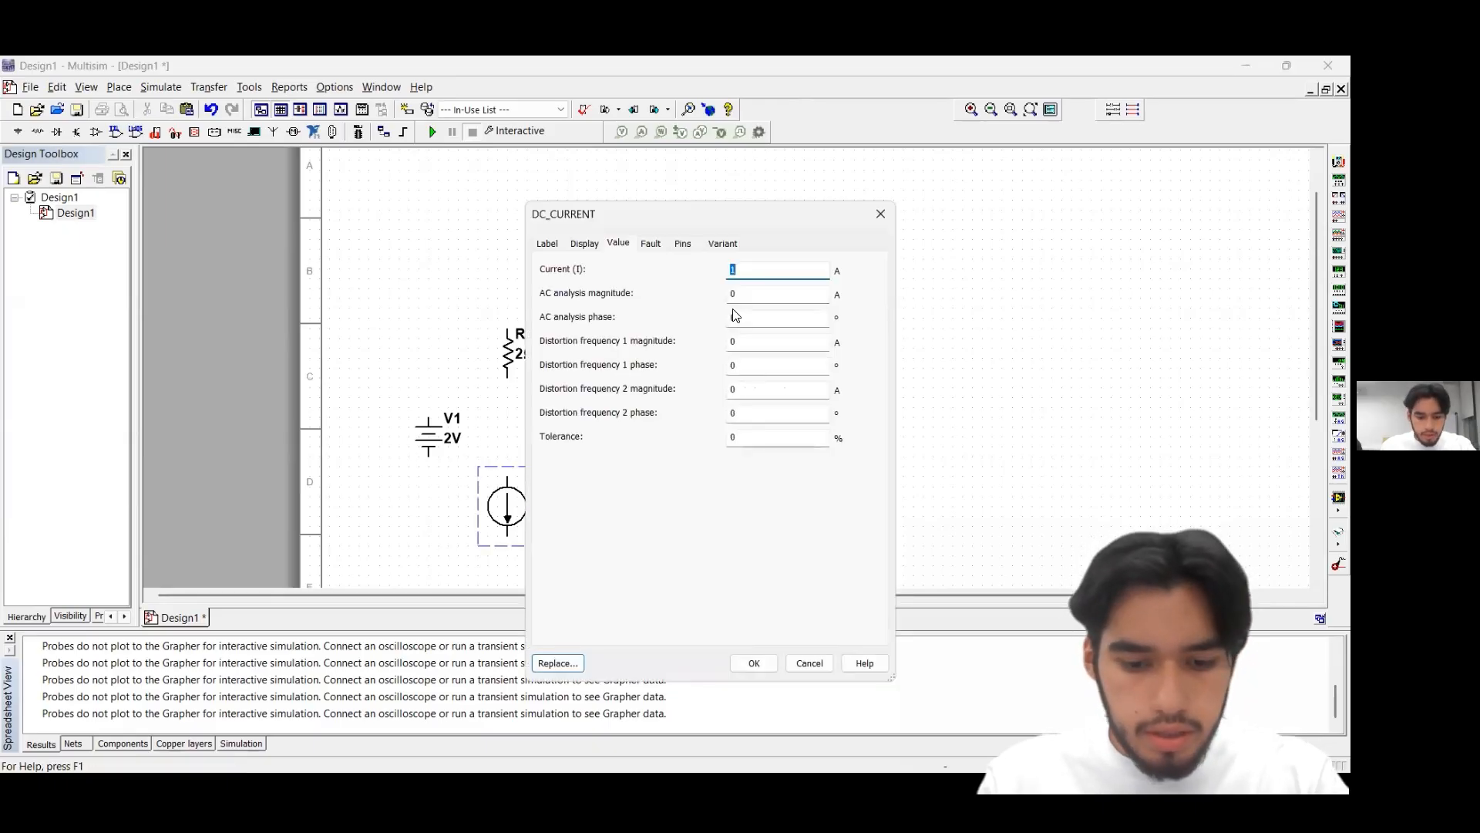
click(754, 663)
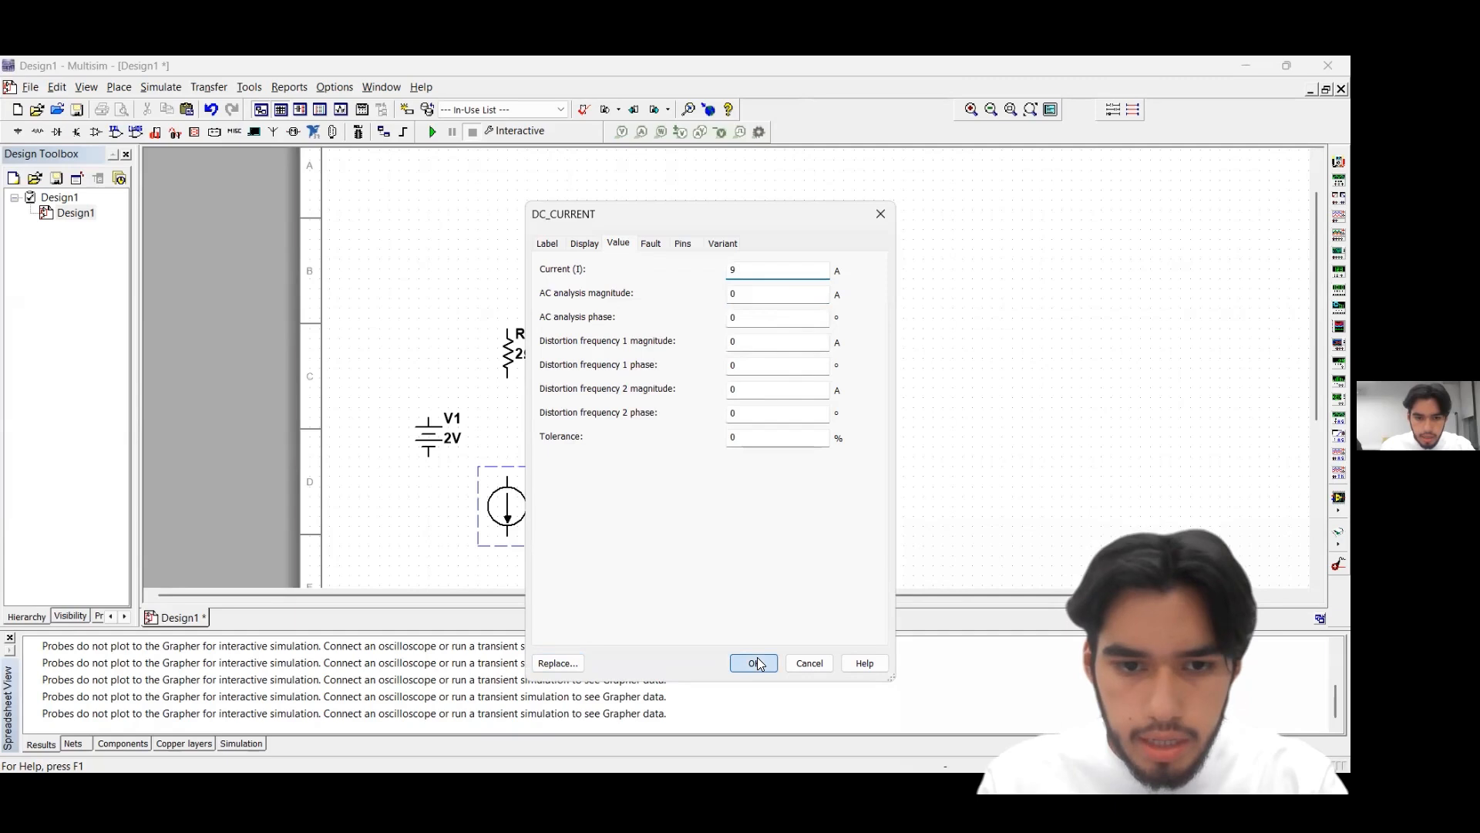
double_click(708, 509)
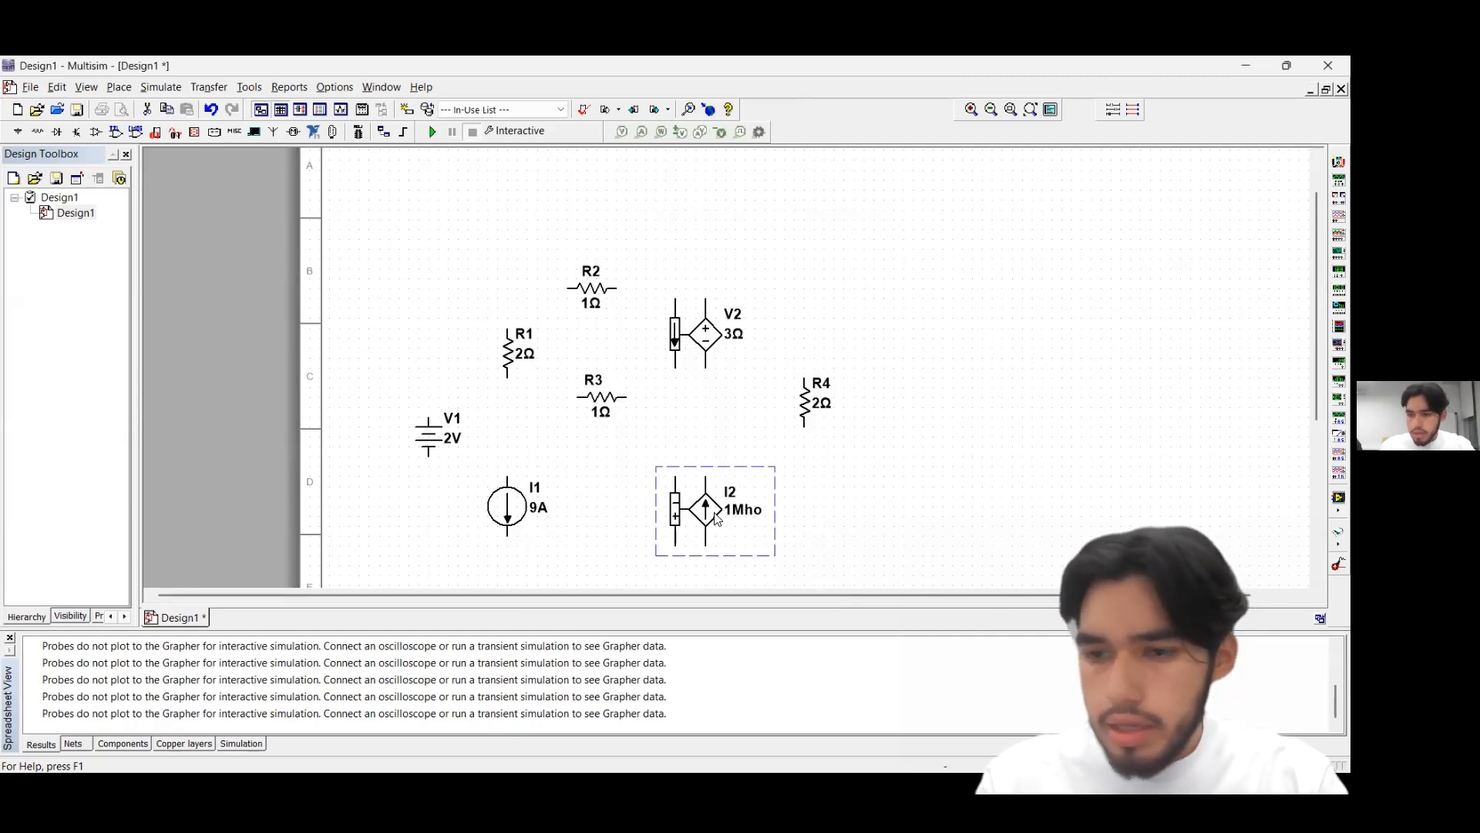
text(2)
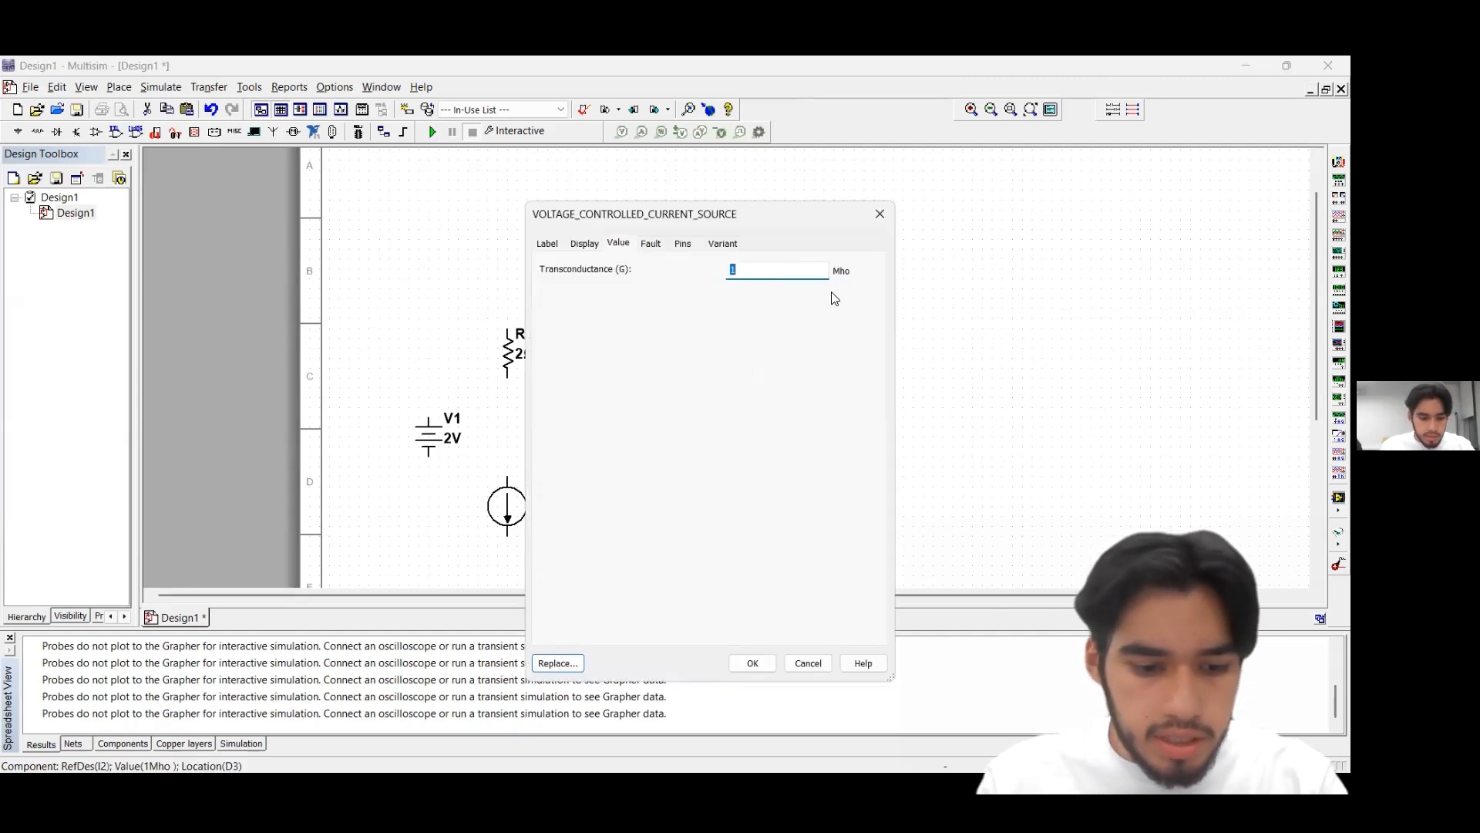
click(758, 664)
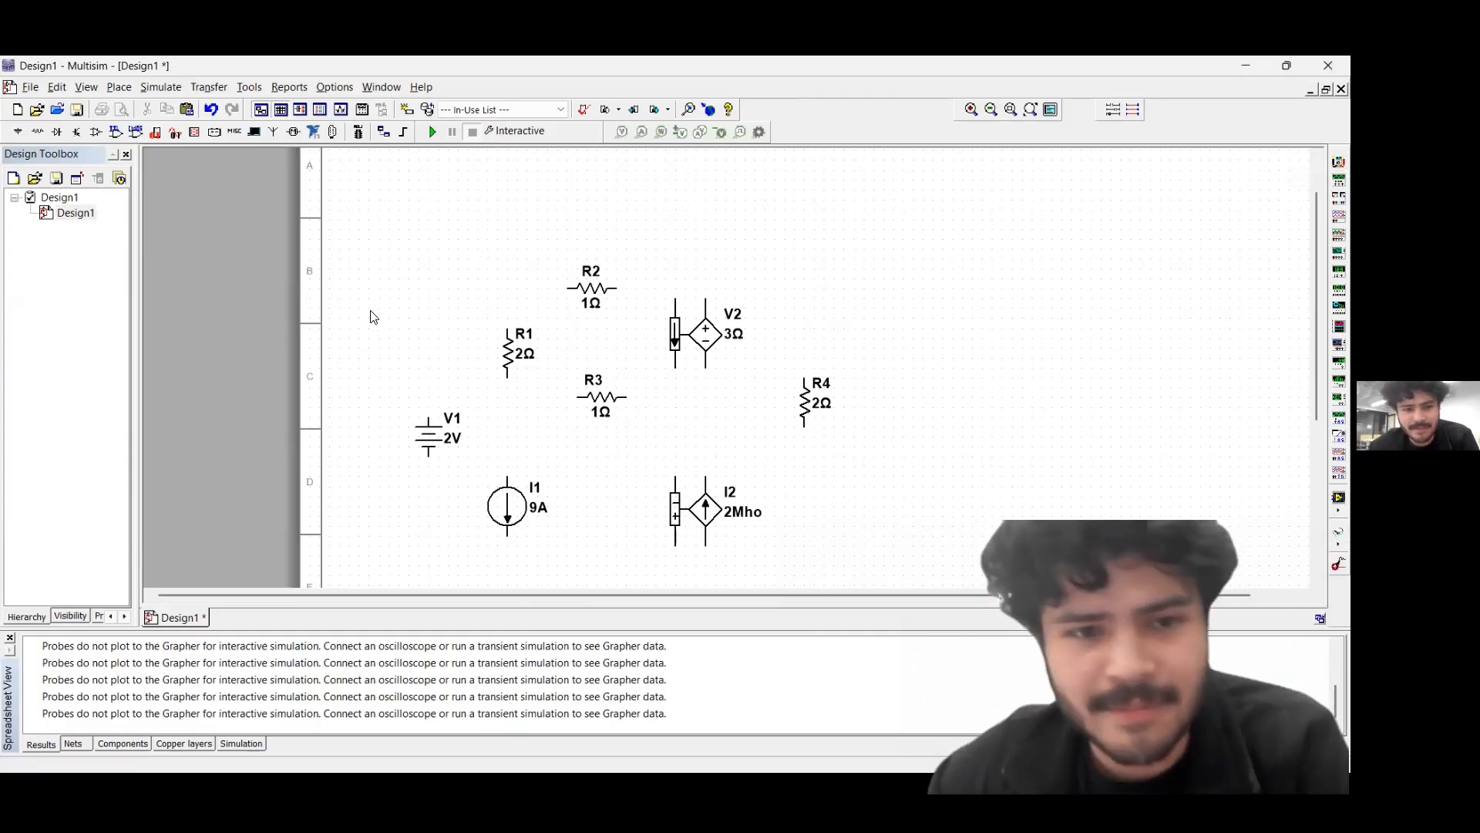
Wire V1's positive terminal to the upper end of R1 and through R2 to the positive output terminal of V2
click(426, 417)
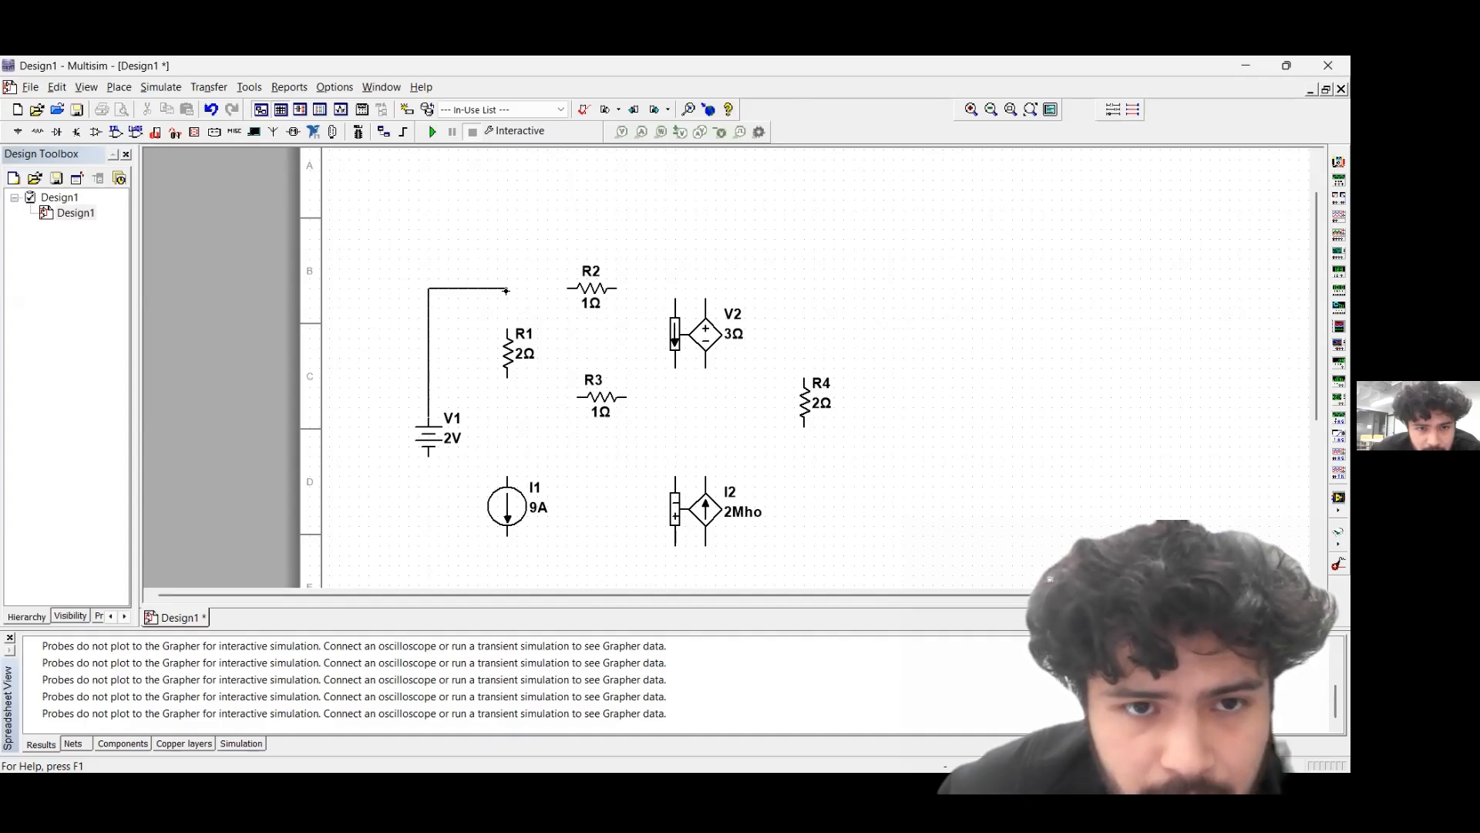
click(507, 328)
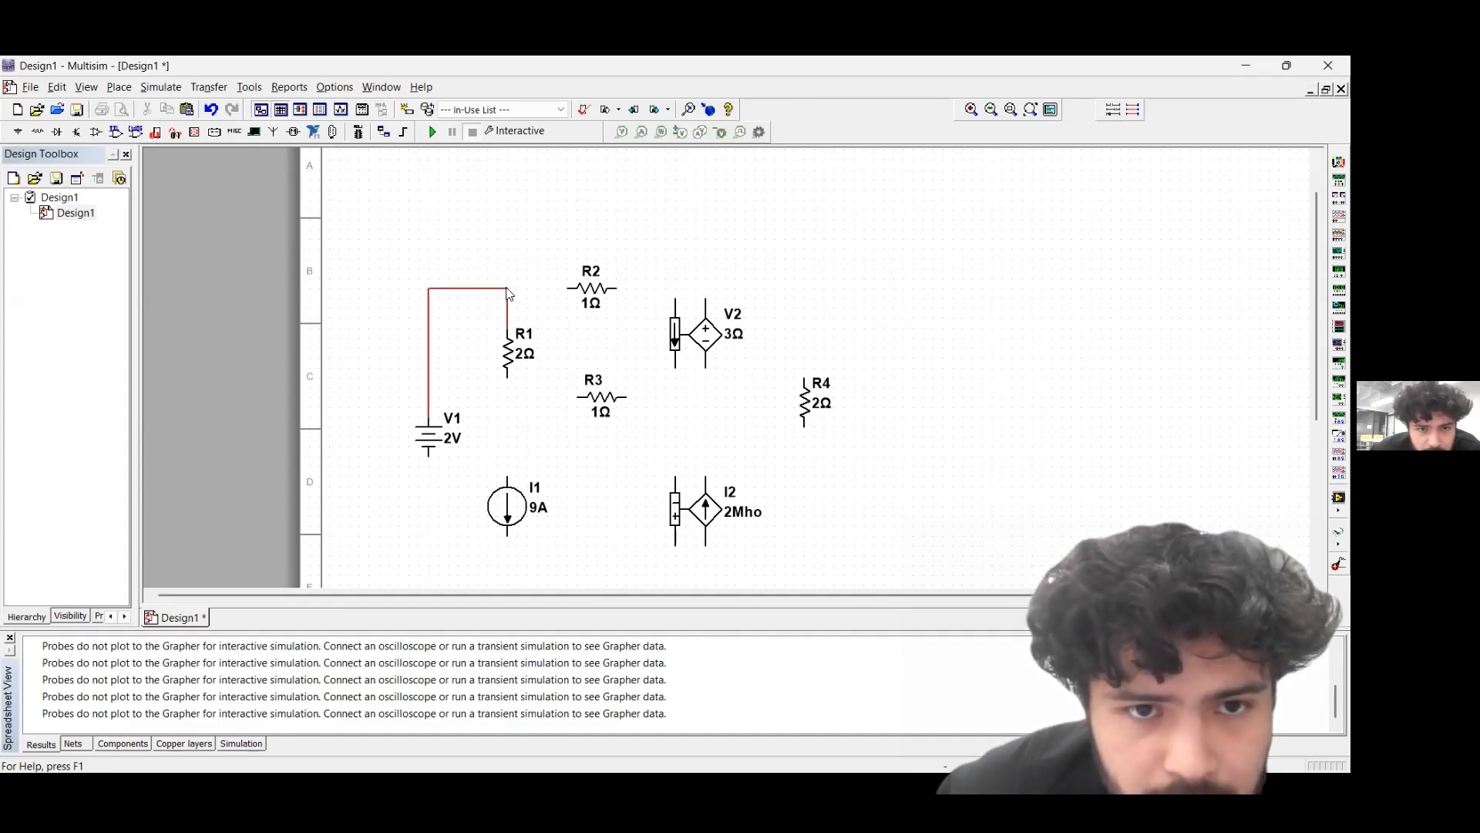
click(567, 290)
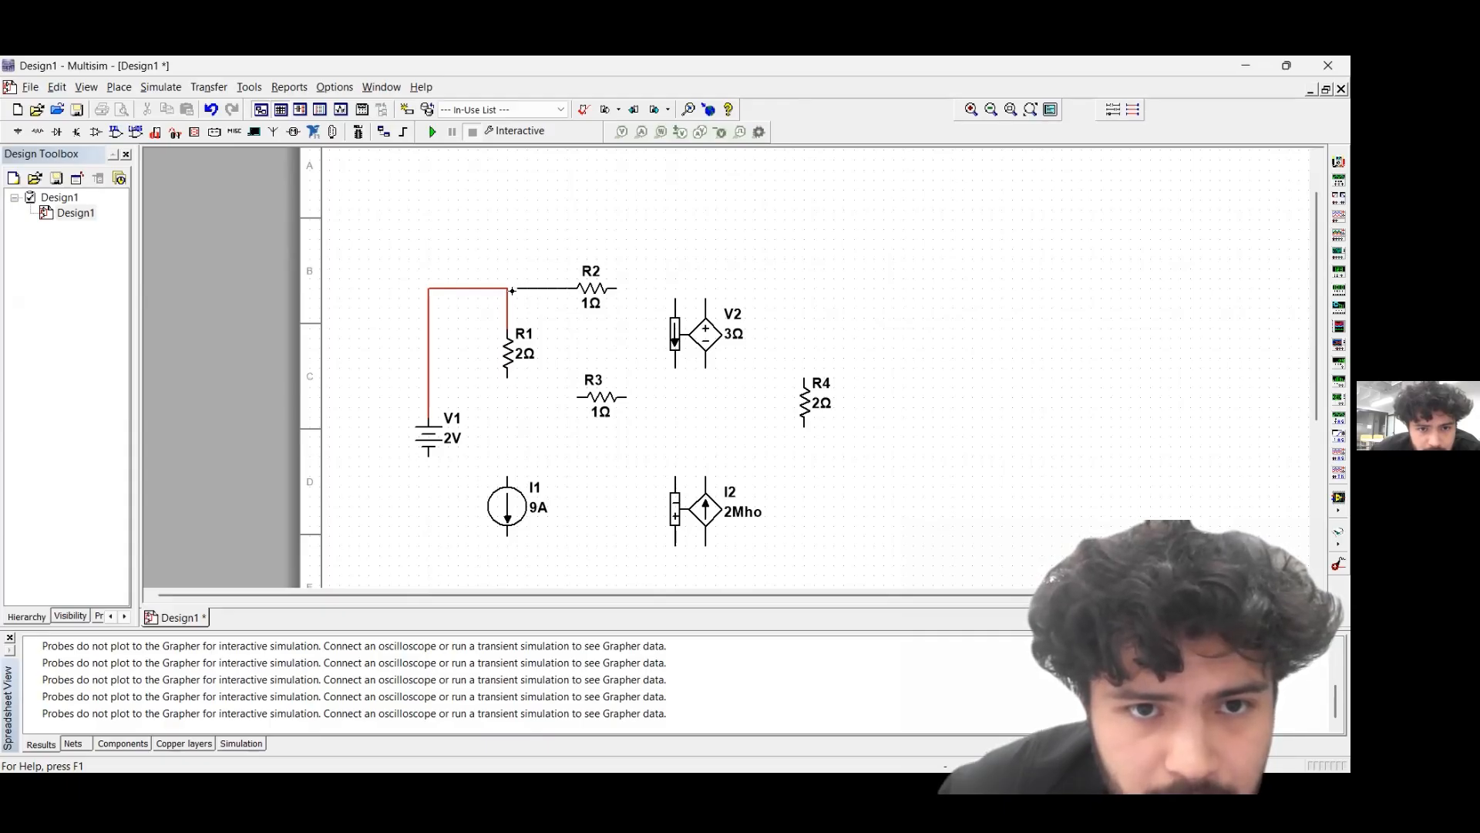
click(509, 289)
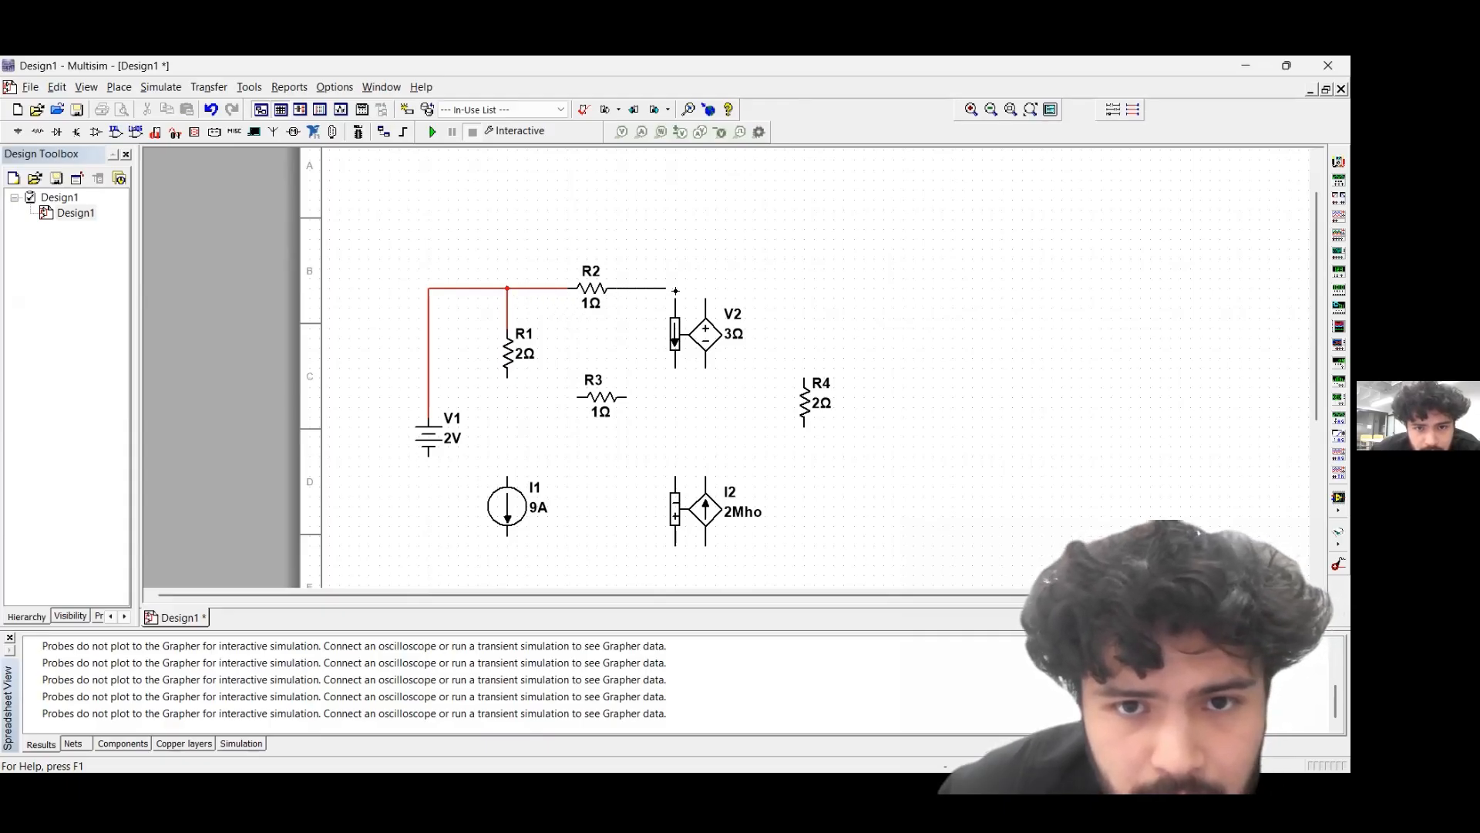
click(706, 297)
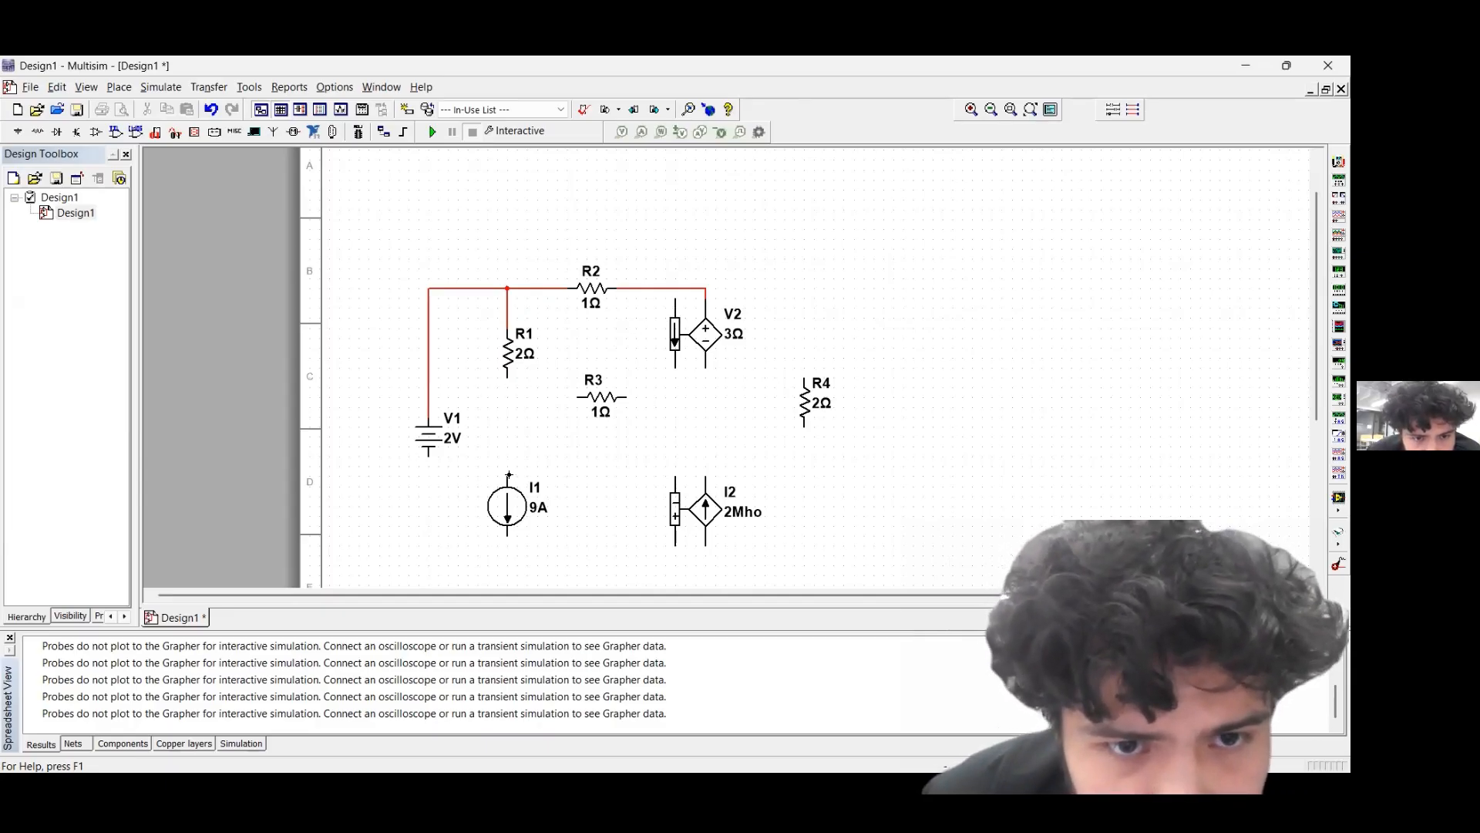
Wire R1's lower end to I1, and join V1's negative terminal and I1's lower terminal to the lower output terminal of I2
drag(508, 378, 508, 478)
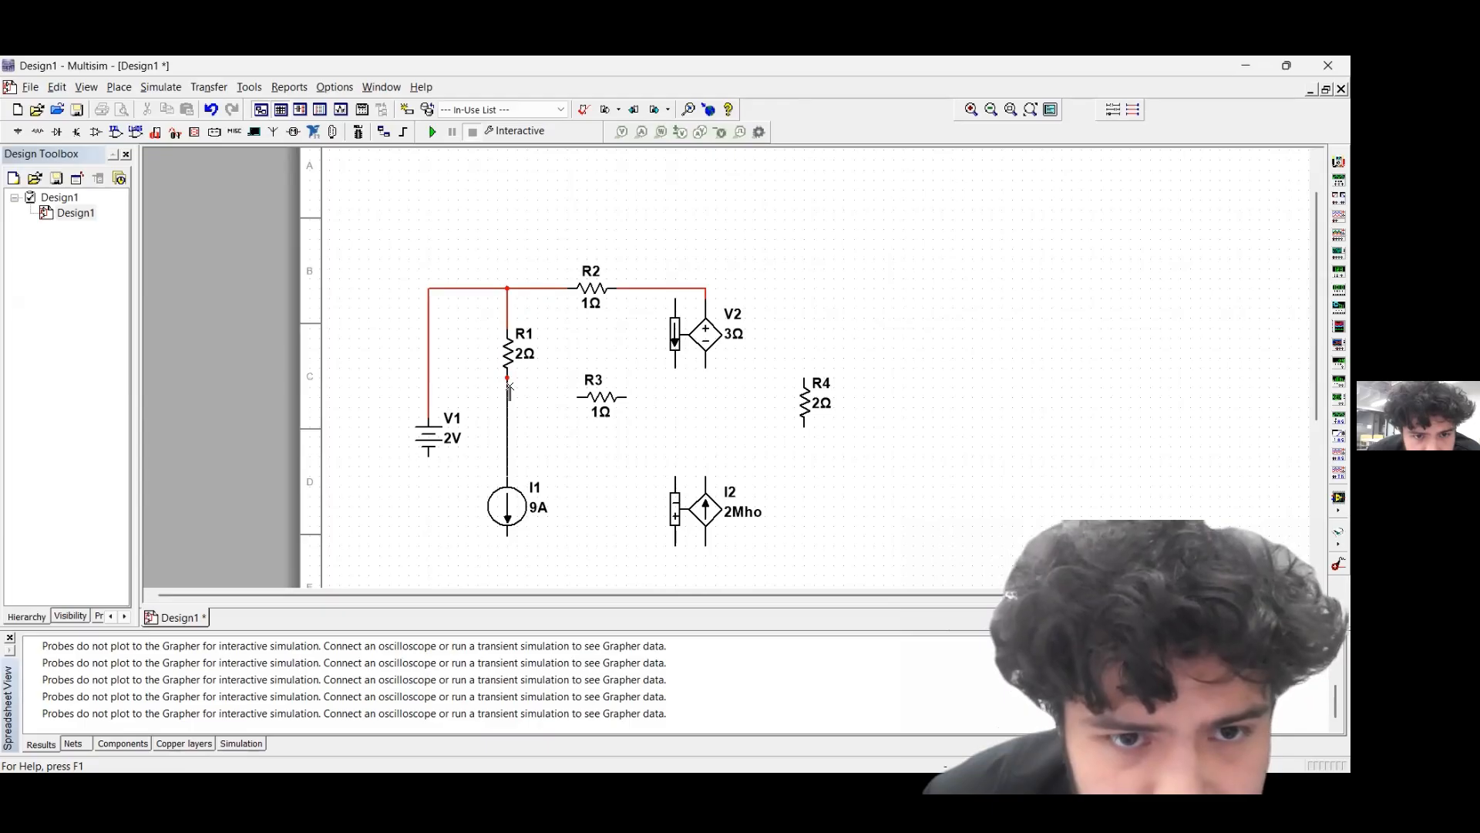
click(426, 458)
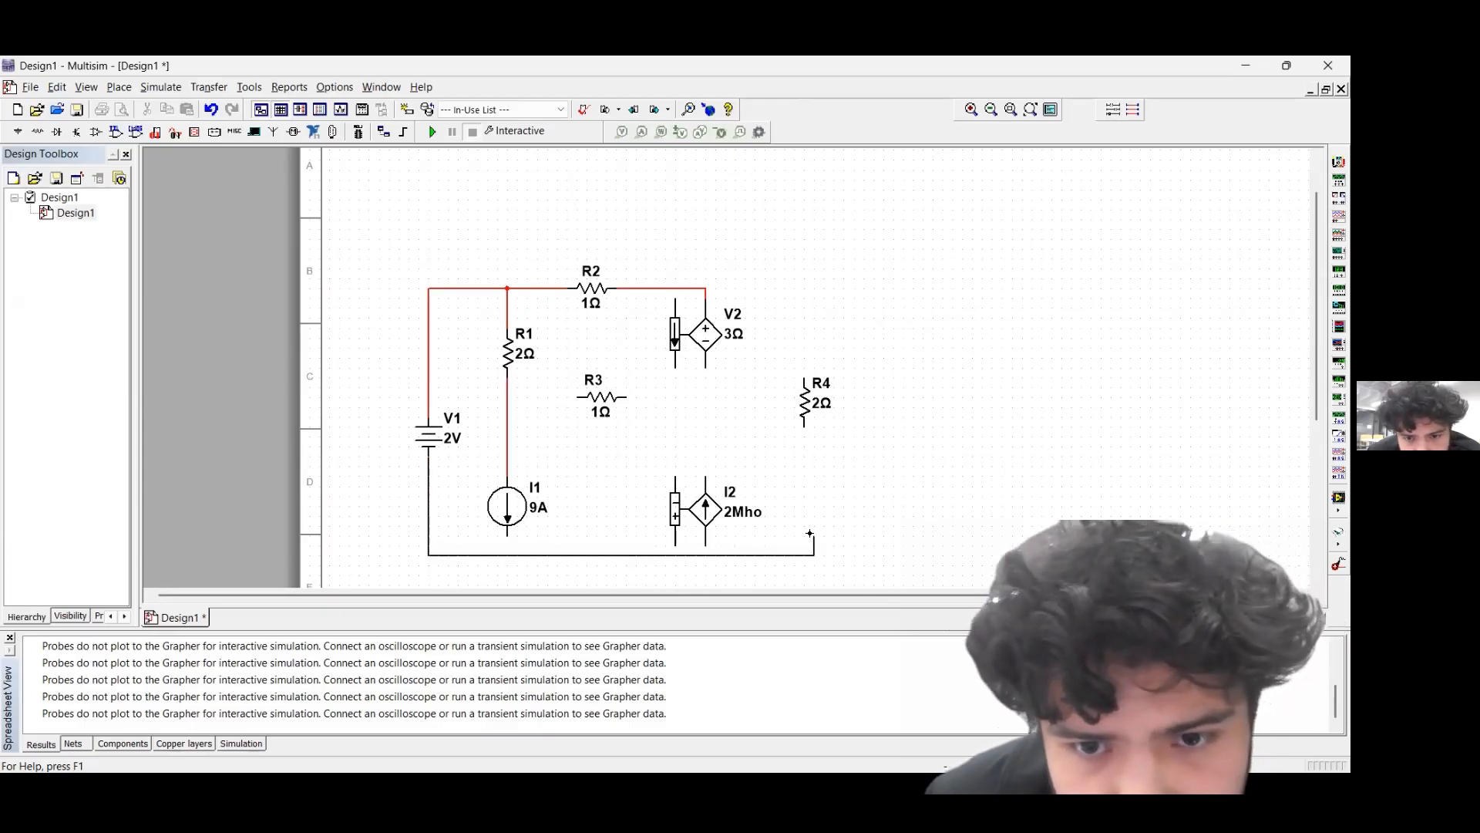
click(705, 547)
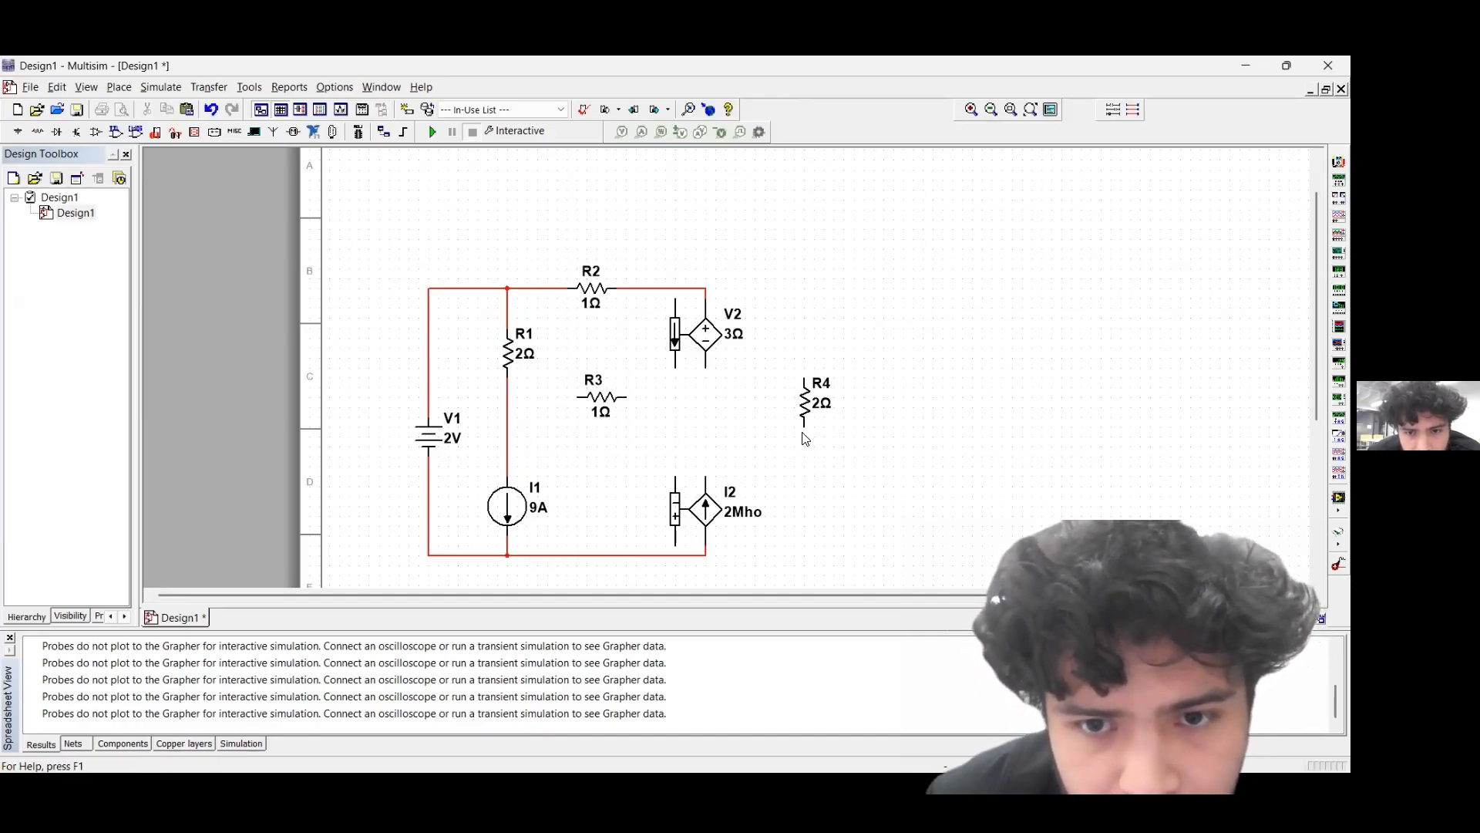
click(586, 399)
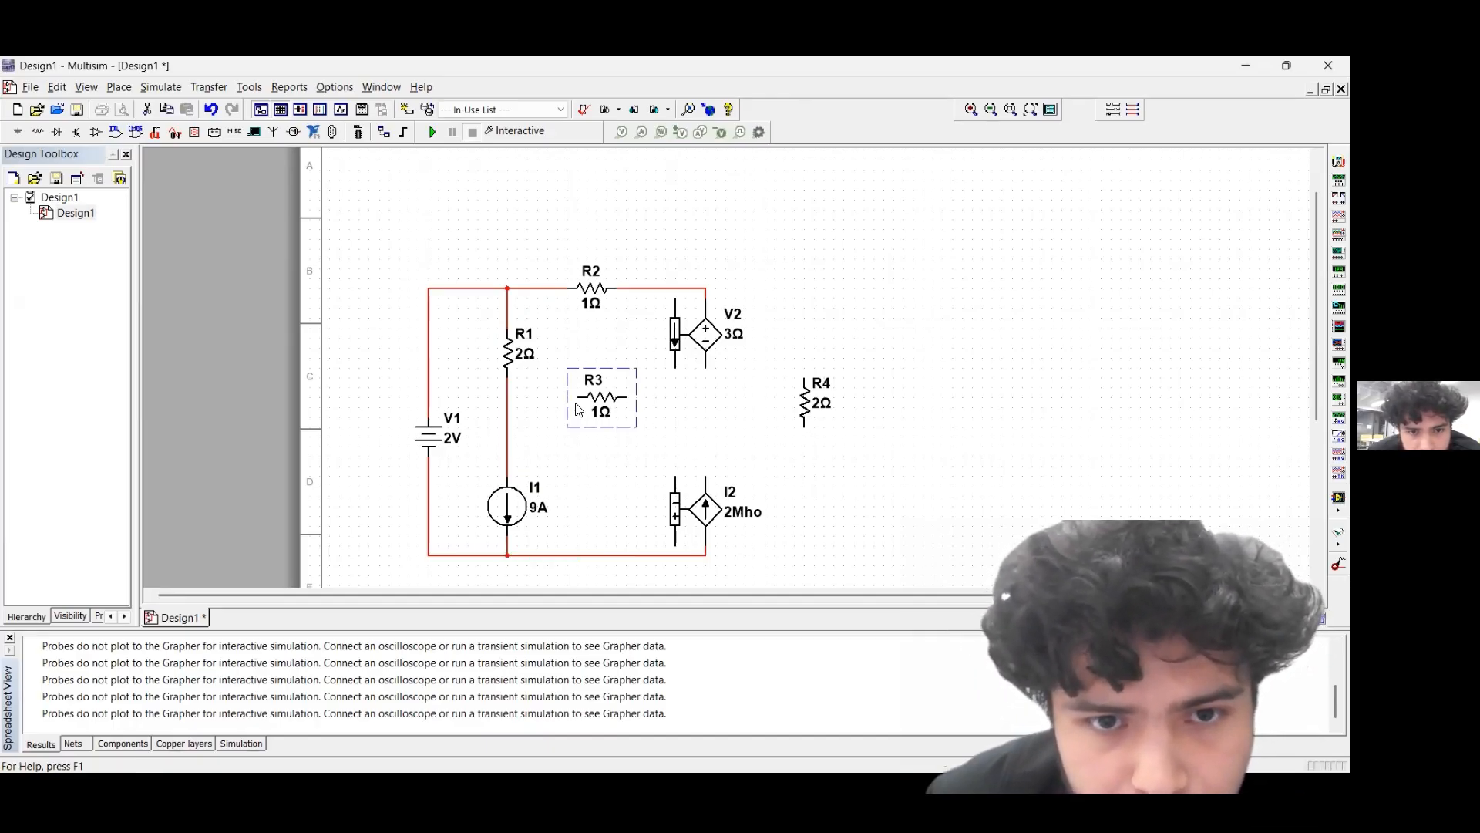
click(618, 496)
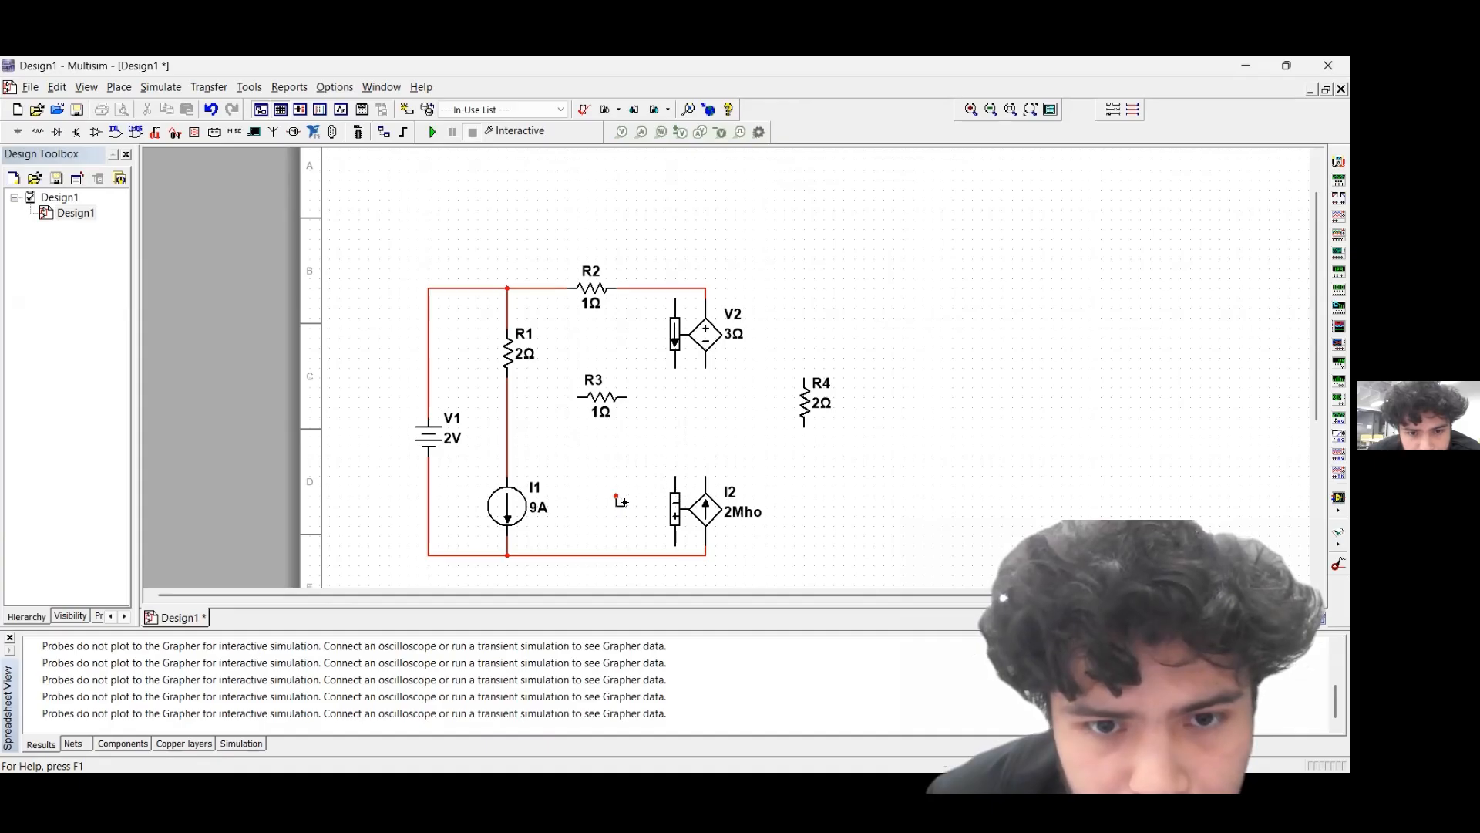
key(ctrl+z)
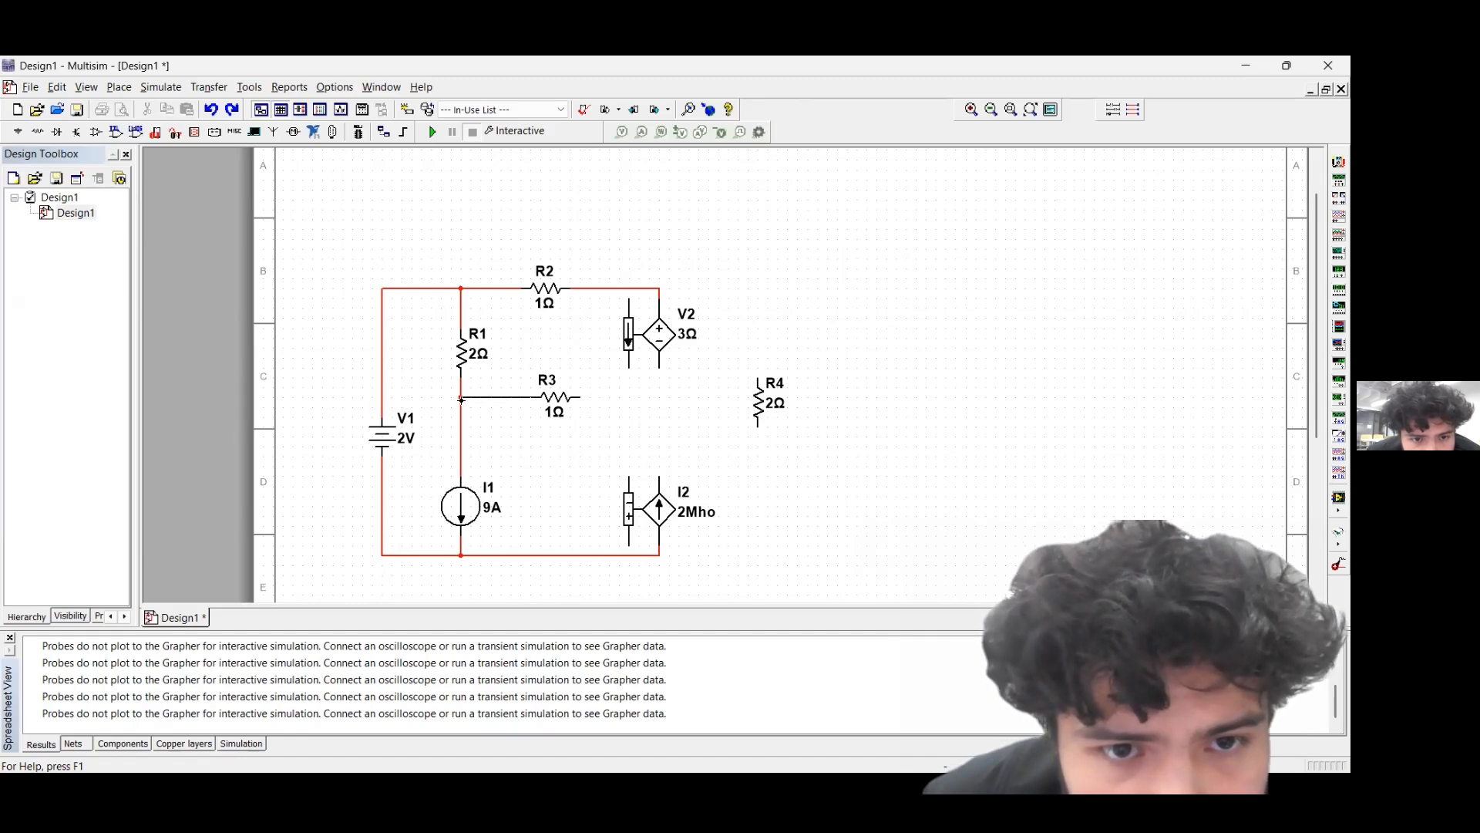
Wire R3 from the R1–I1 node to the node joining V2 and I2, and connect R4's lower end to the lower wire under I2
click(461, 399)
click(580, 398)
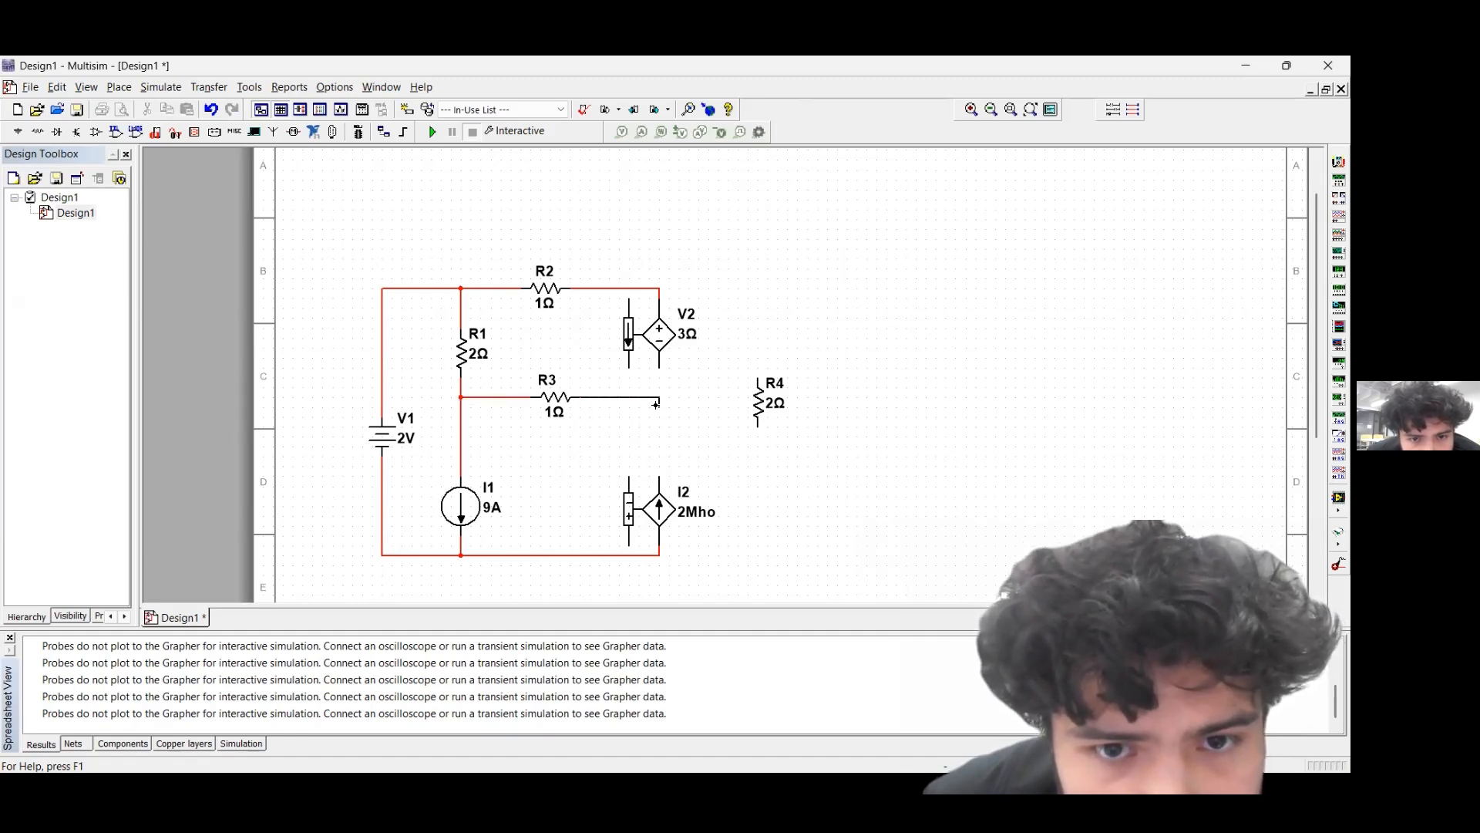
click(659, 477)
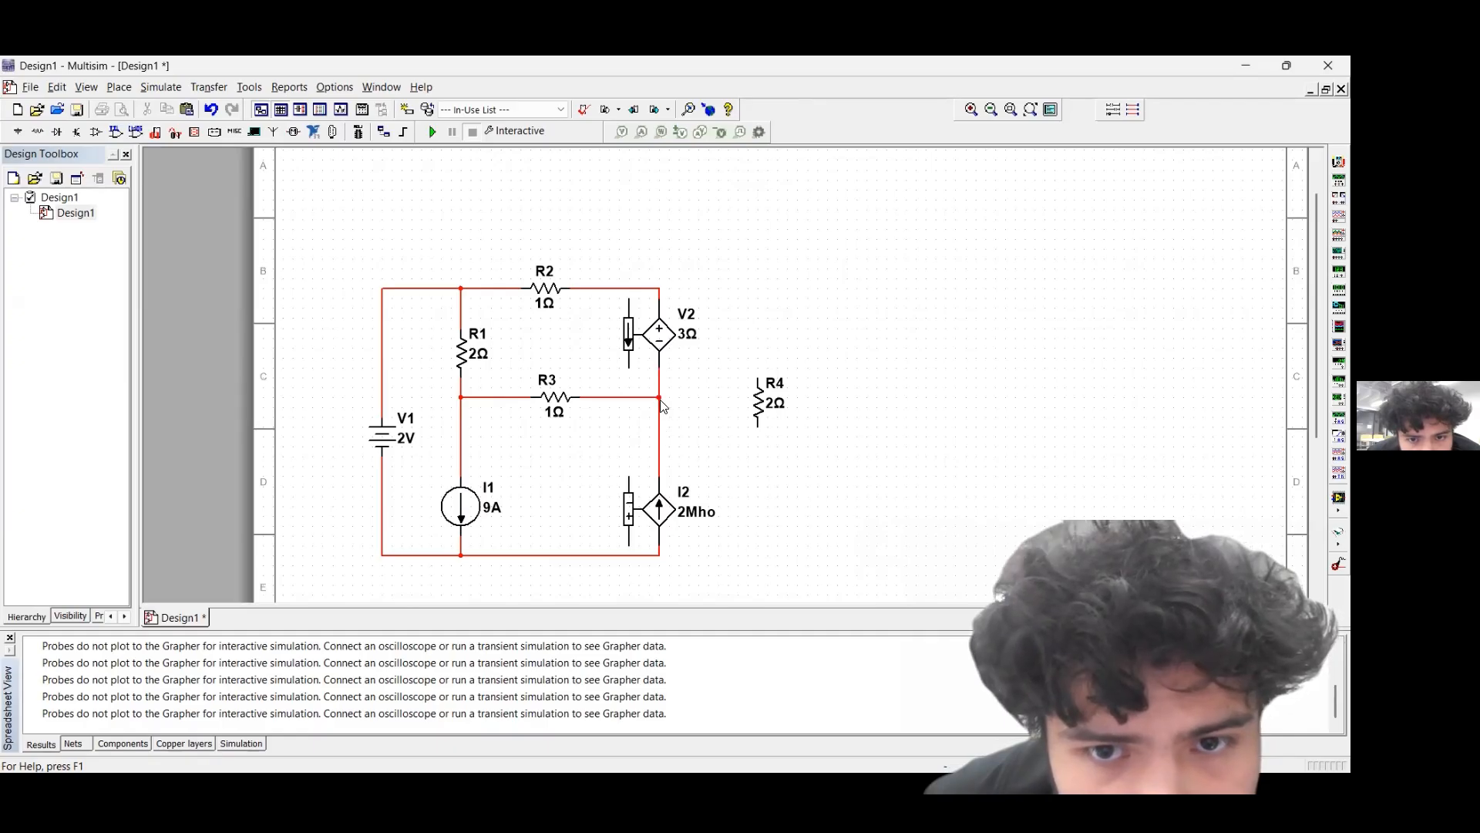
click(758, 424)
click(659, 555)
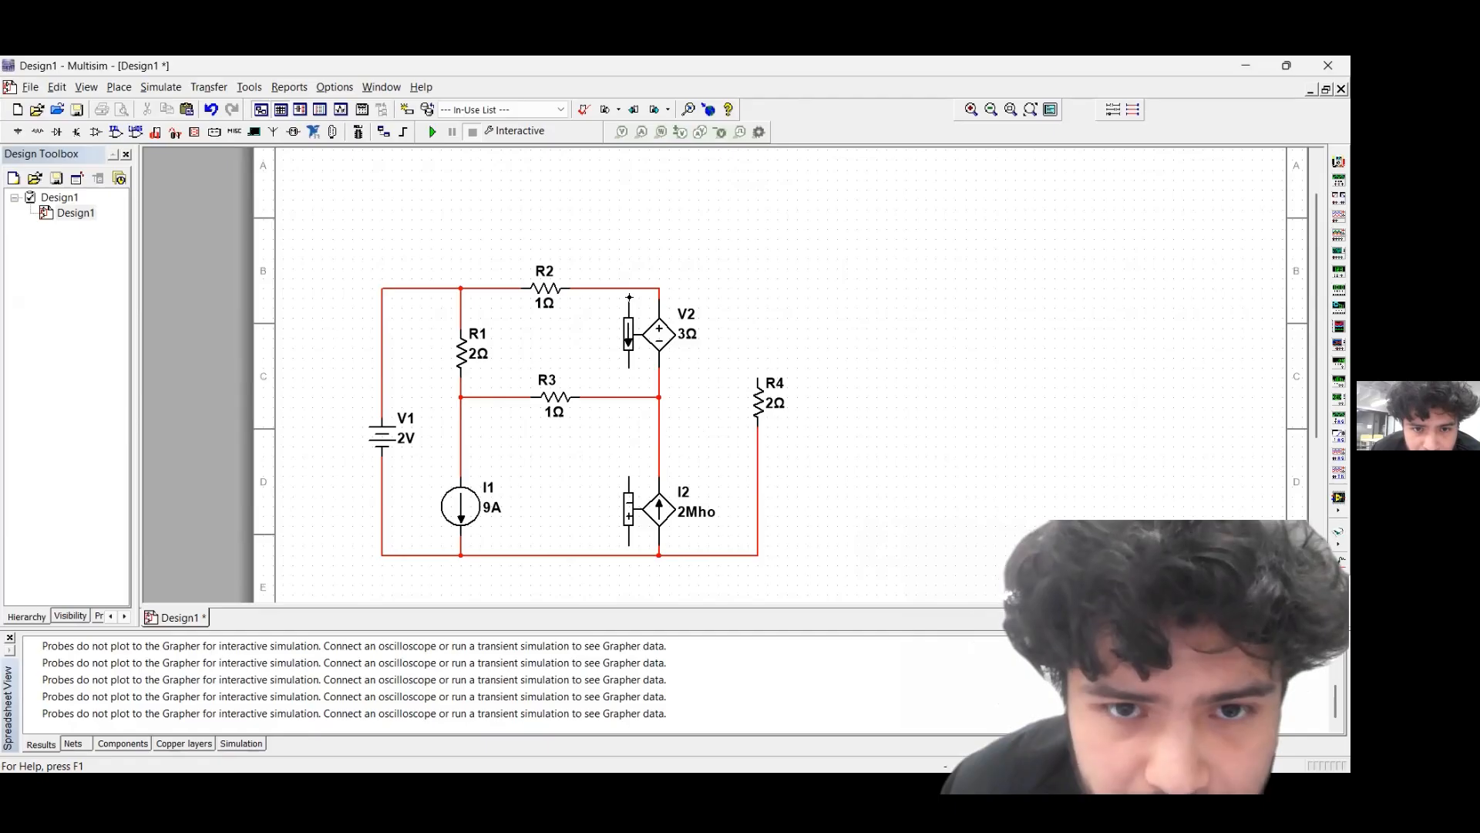
Wire V2's current-sensing input in series between the upper end of R4 and the node joining R2 and V2's positive output
click(634, 299)
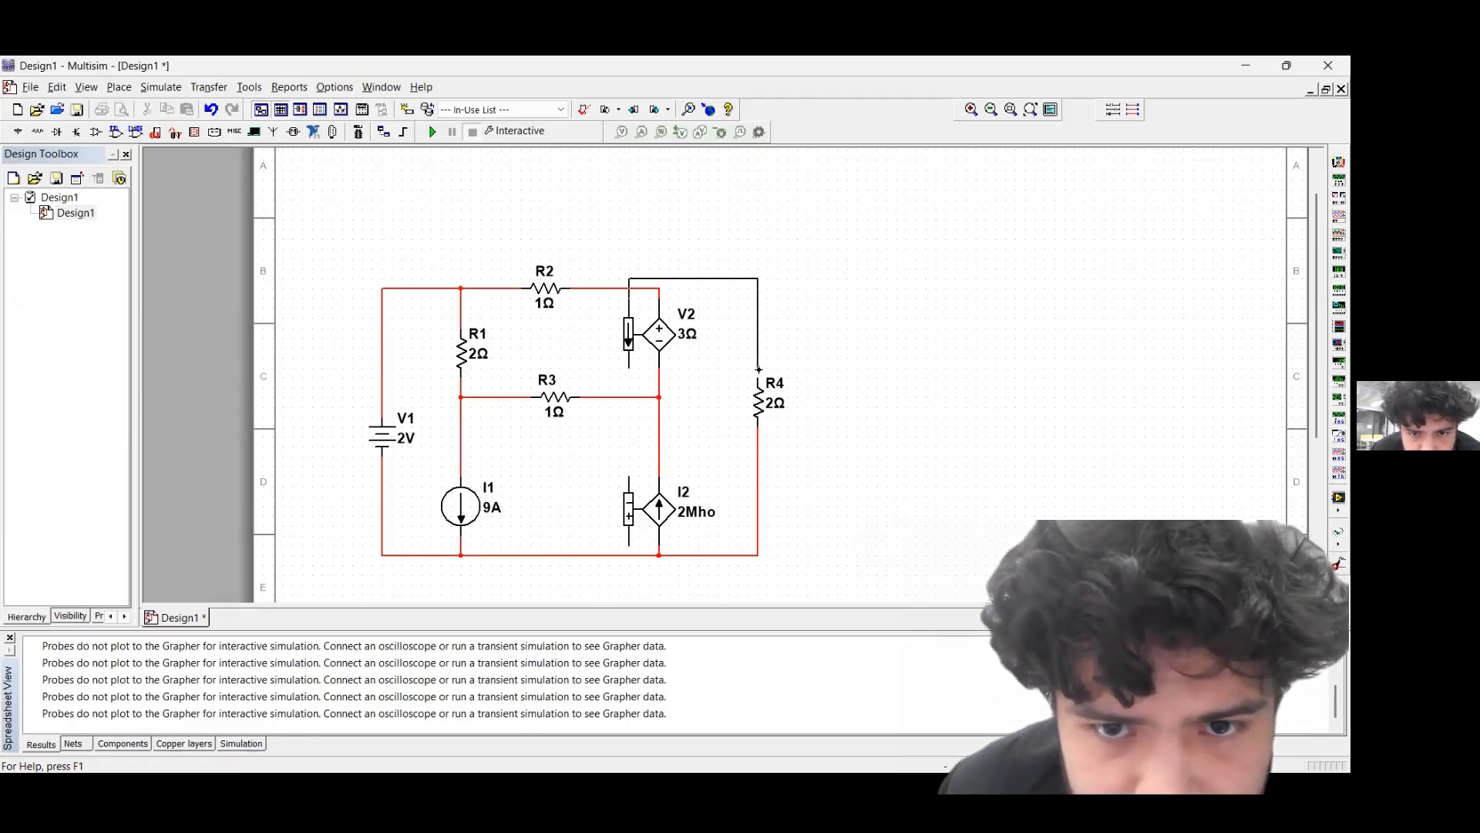
click(756, 379)
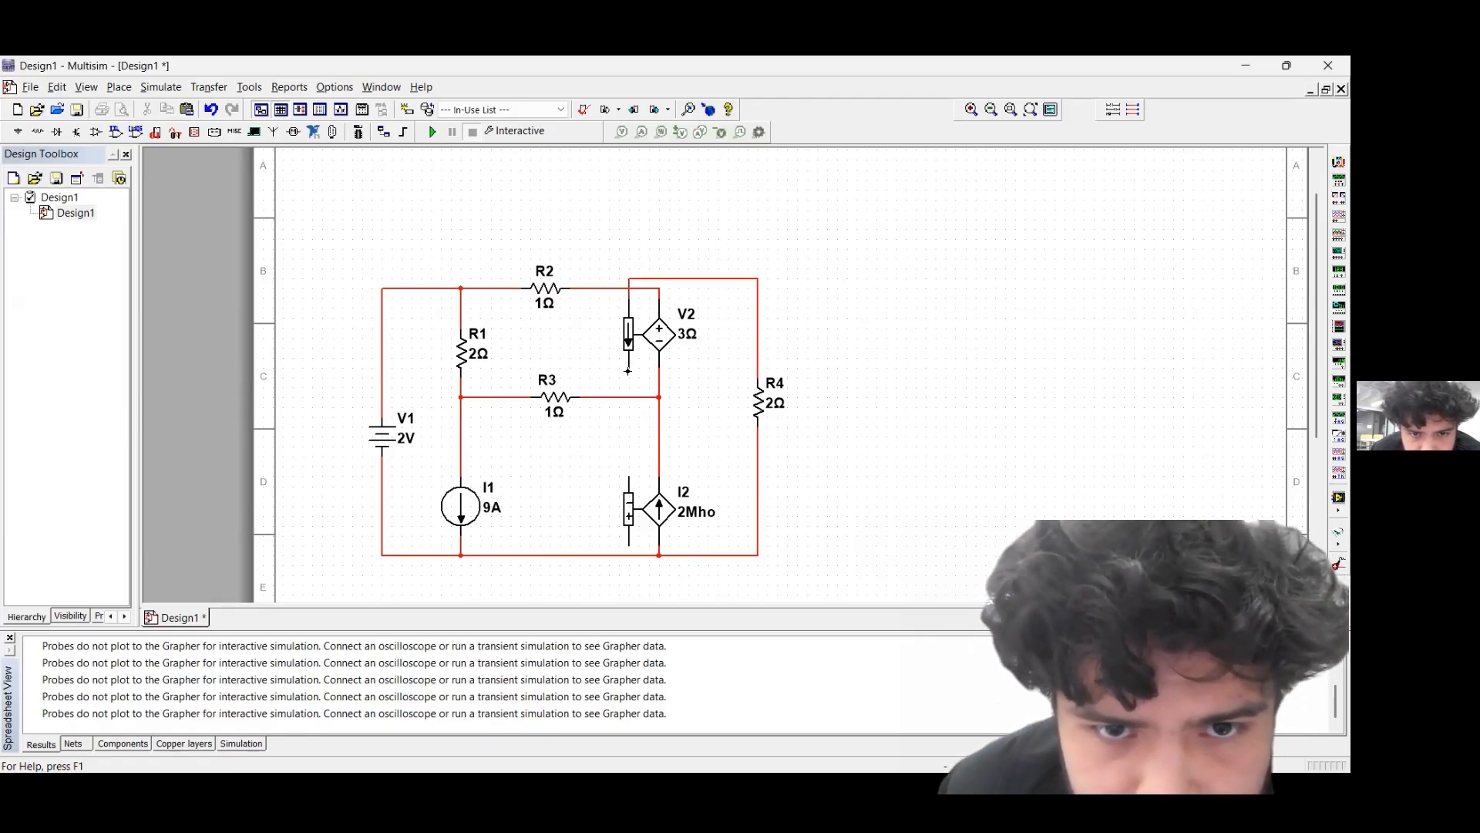
click(637, 371)
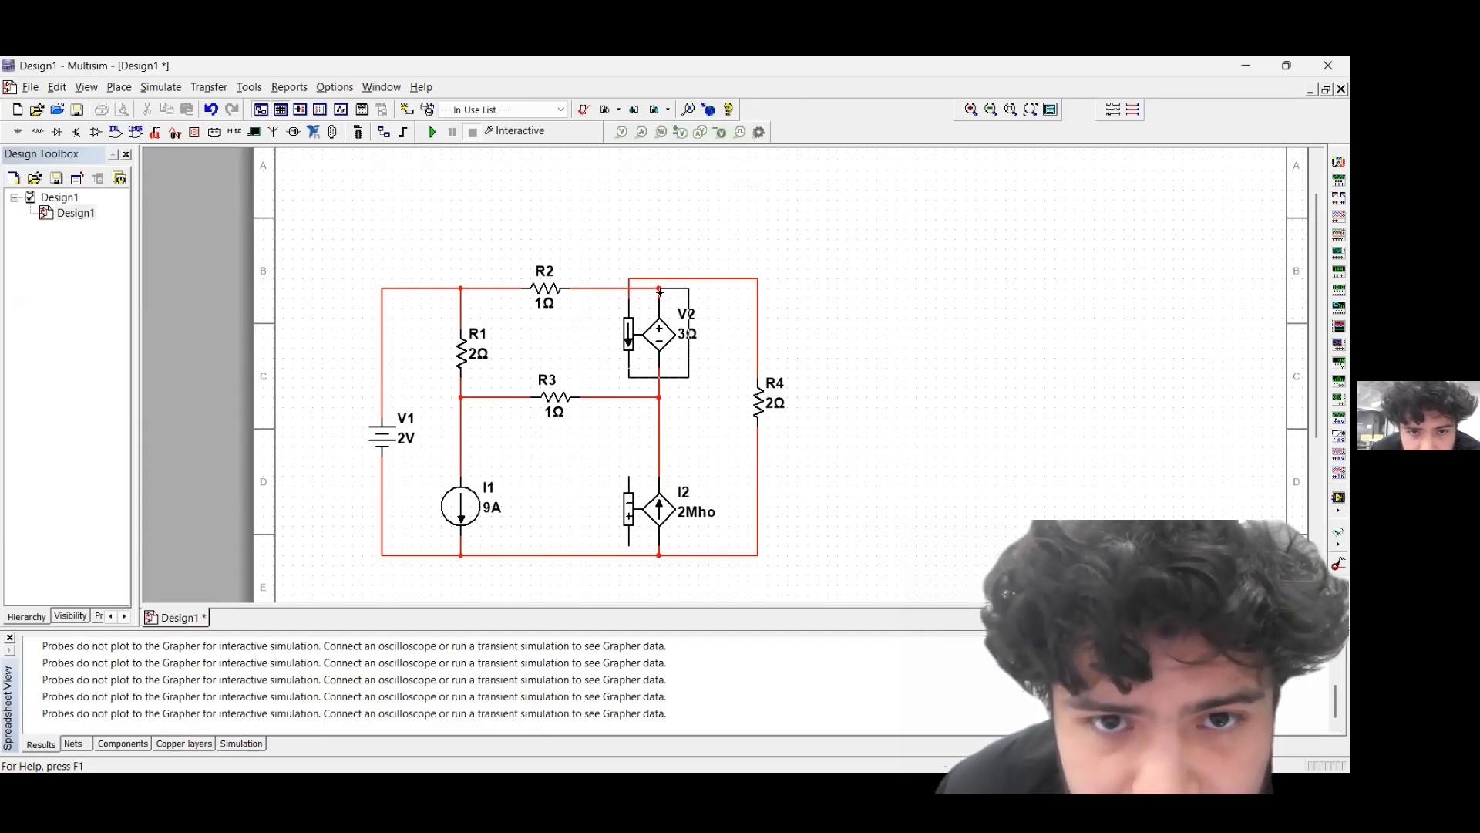
click(660, 292)
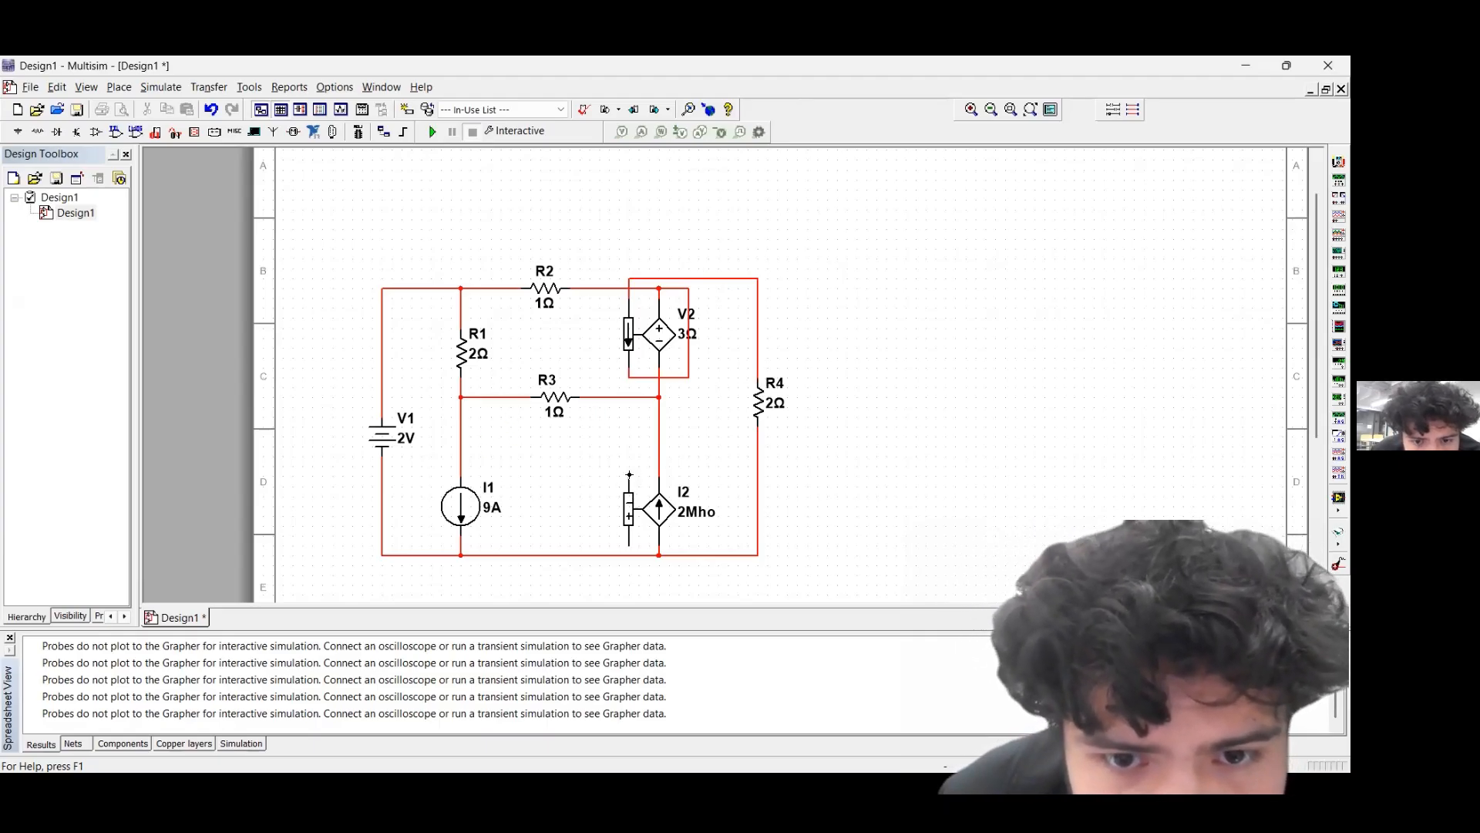
Wire I2's voltage-sensing input across R1, with its negative terminal at R1's lower end and its positive terminal at R1's upper end
click(629, 474)
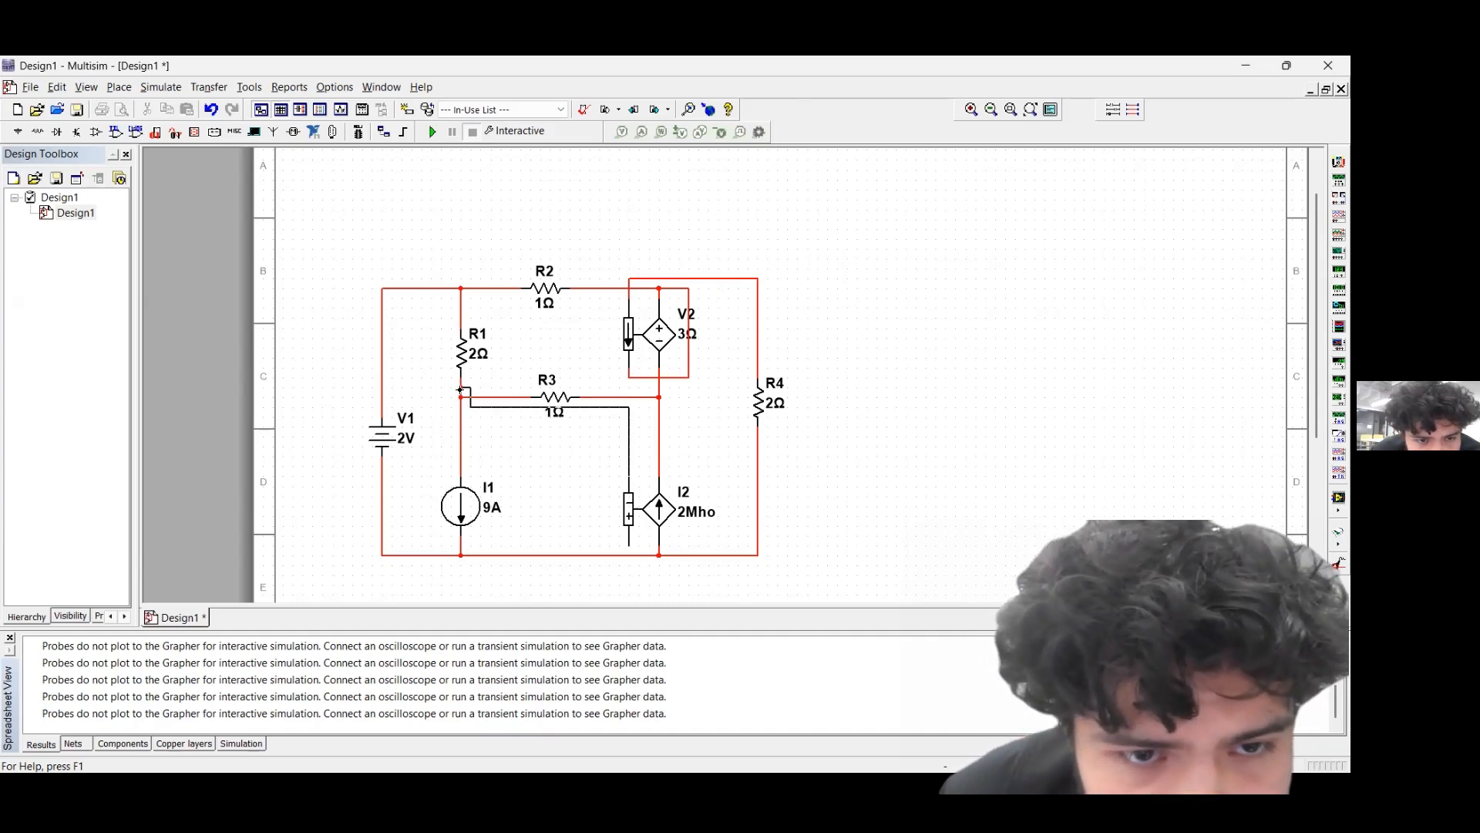
click(461, 388)
click(629, 547)
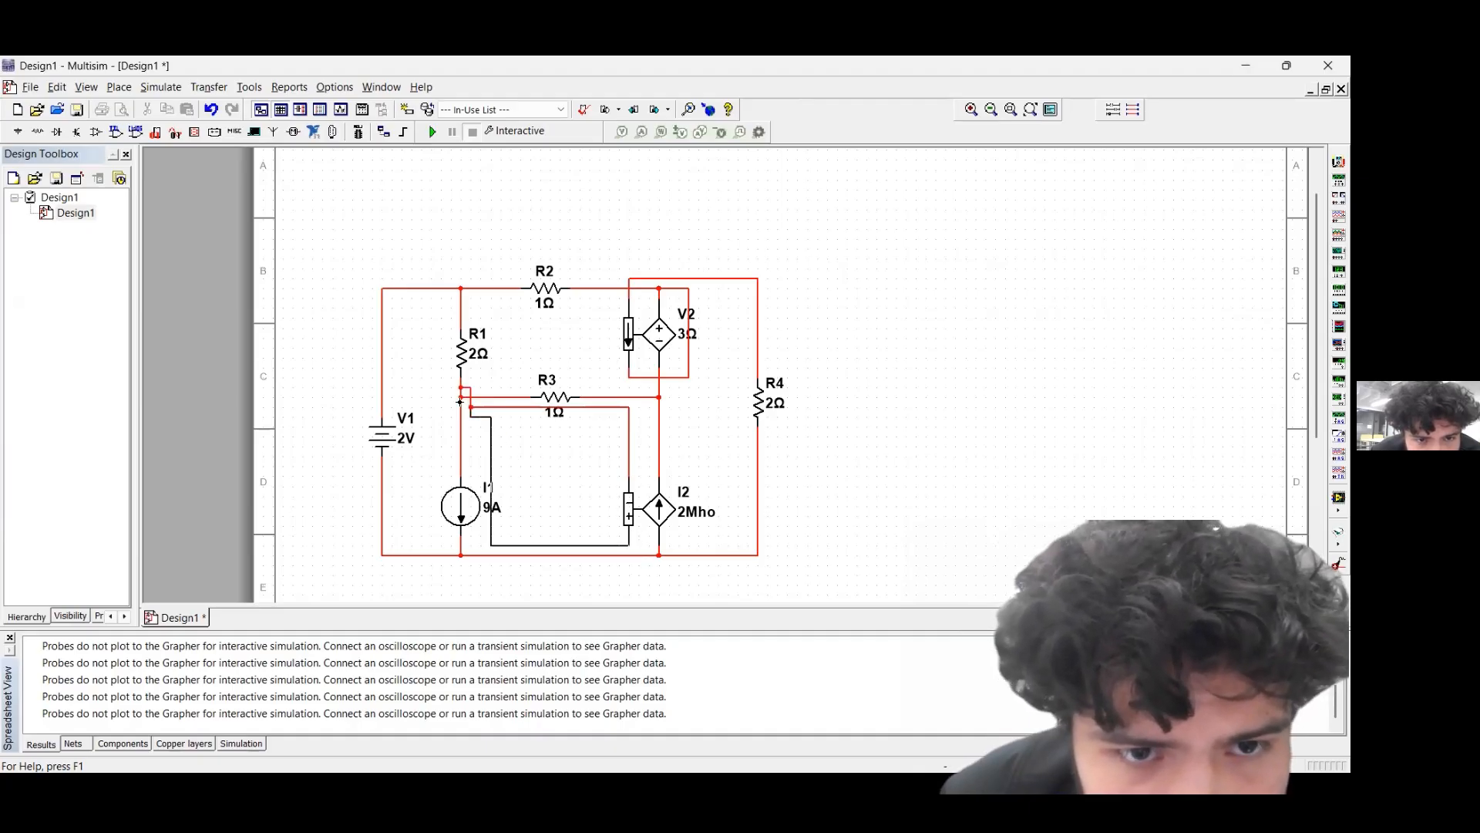
click(460, 318)
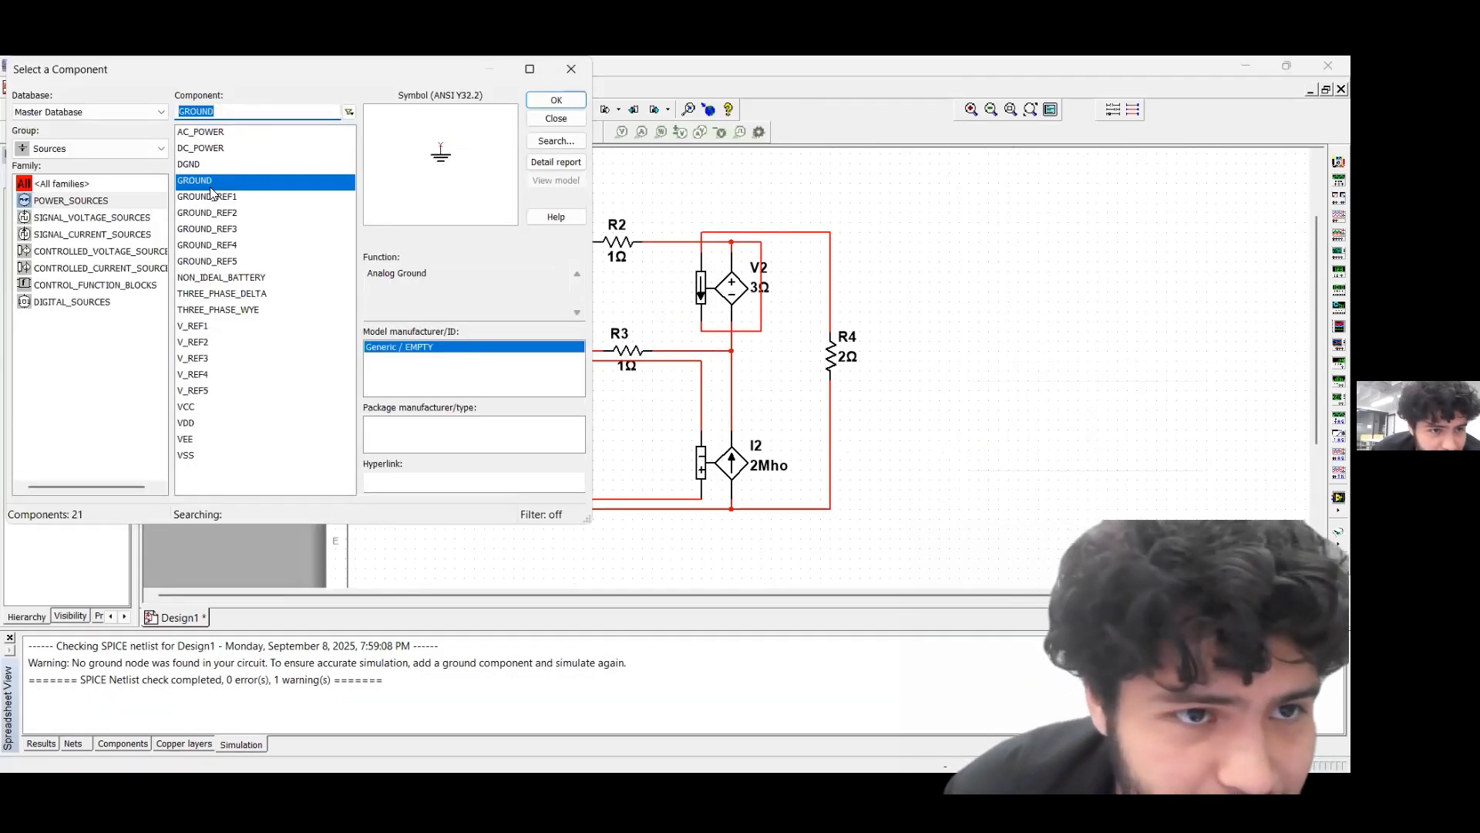
Place a GROUND component from the power sources on the lower wire directly beneath I2
click(211, 185)
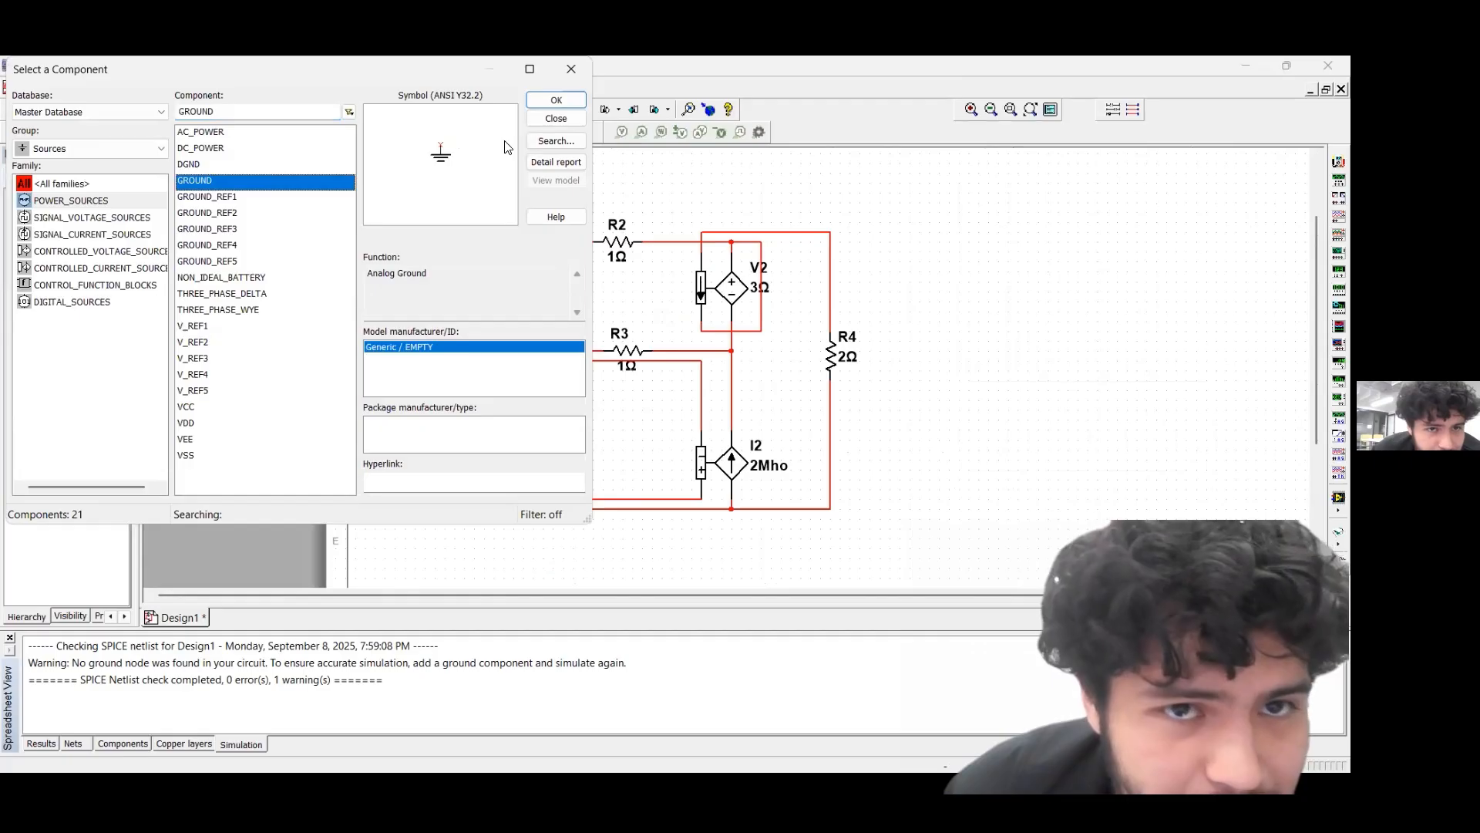
click(556, 100)
scroll(771, 408, down, 3)
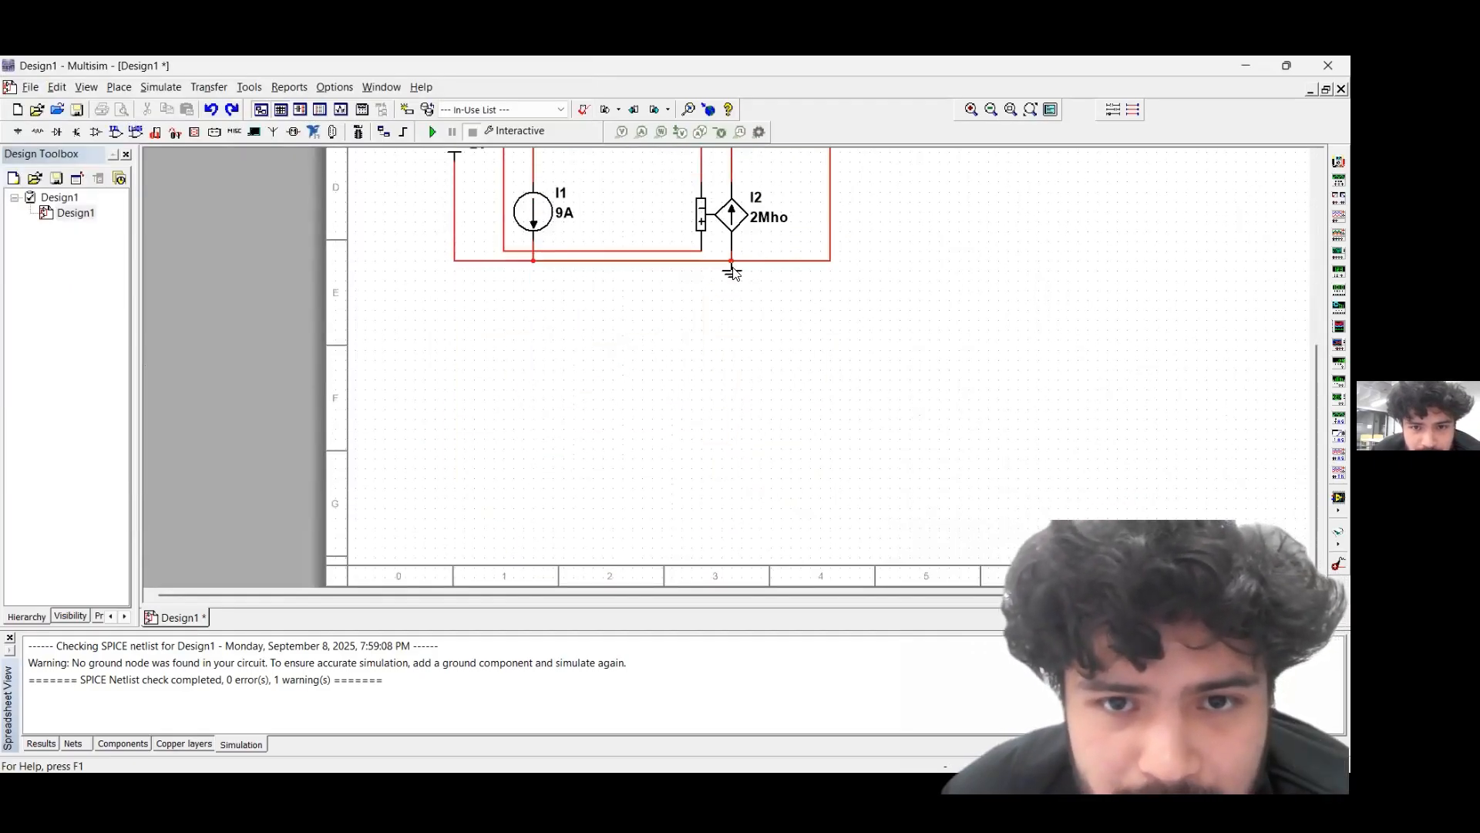
click(731, 269)
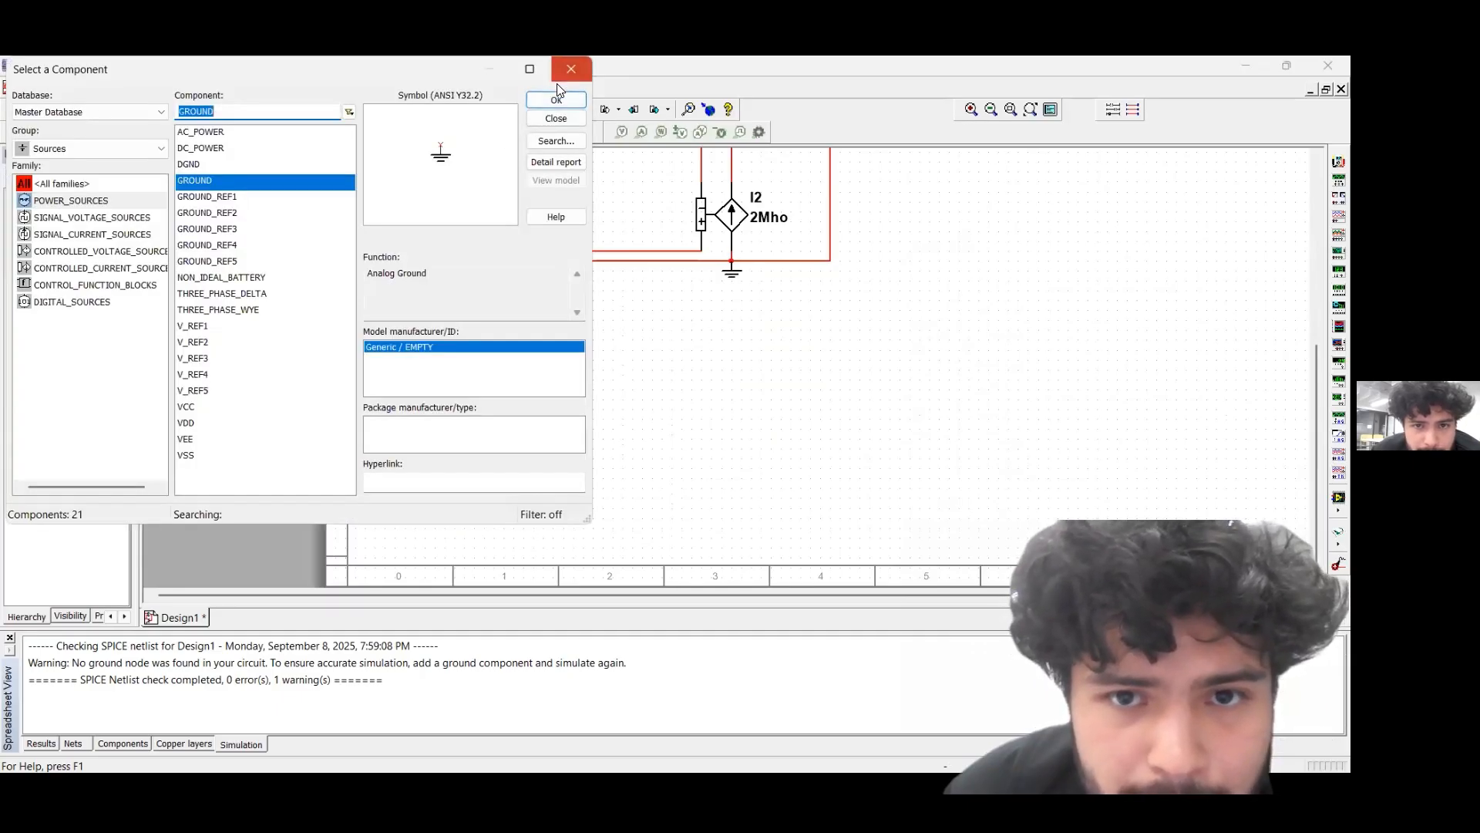
click(565, 74)
Place voltage probes on the node joining V2, R3 and I2 and on the node joining R2 and V2
drag(1316, 393, 1309, 273)
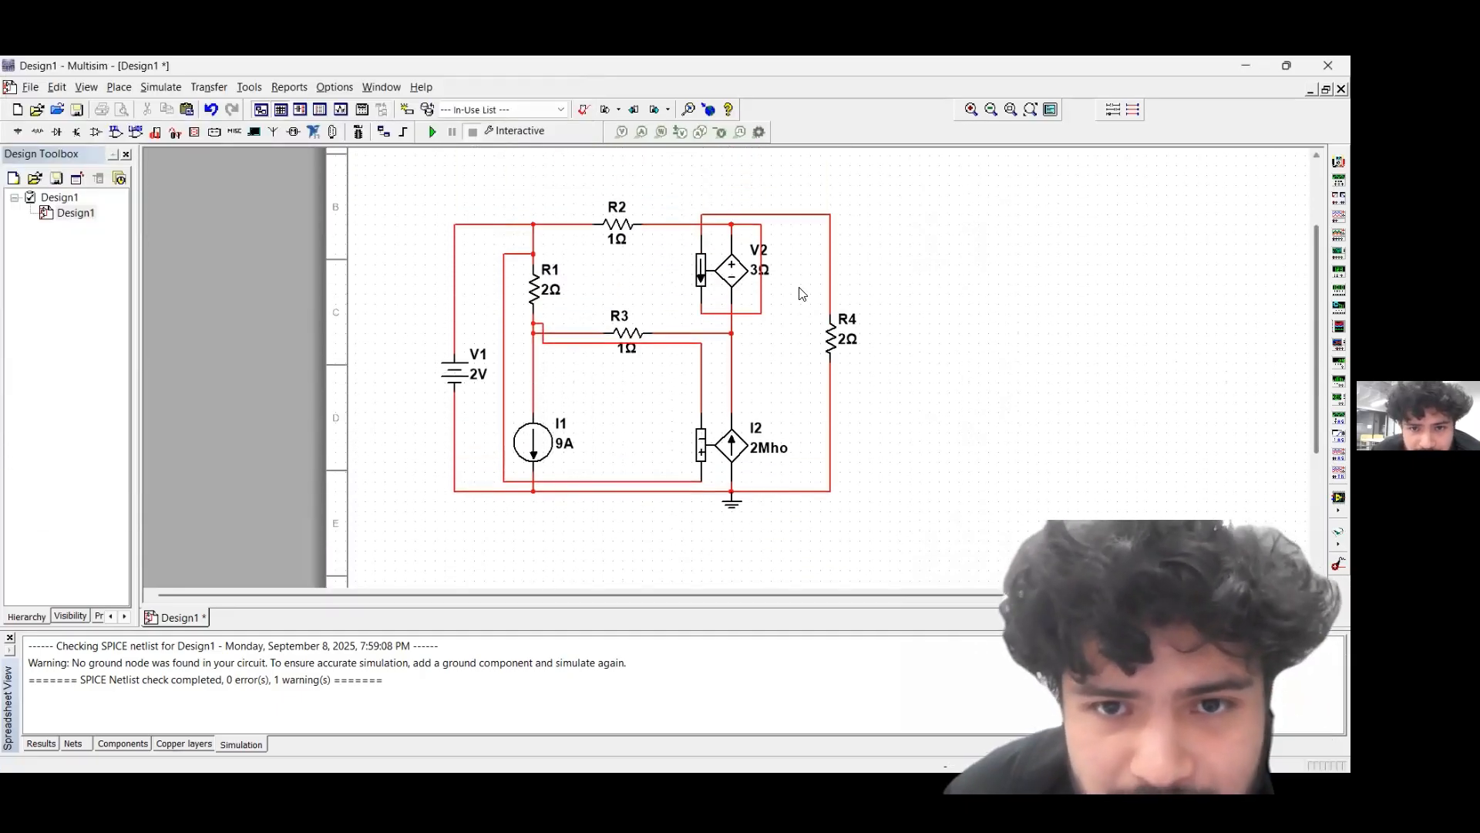
right_click(877, 280)
mouse_move(937, 321)
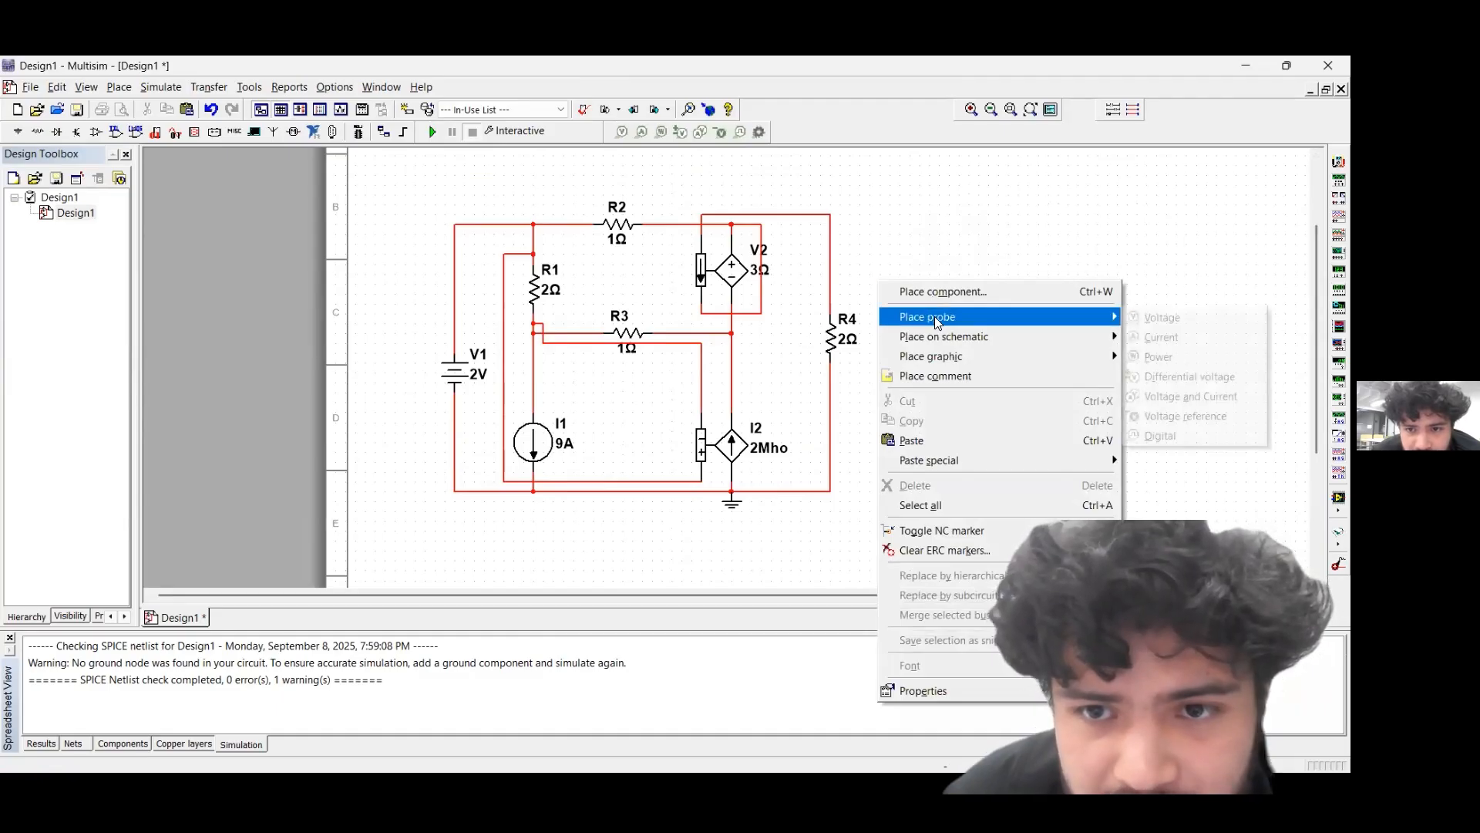
click(1172, 318)
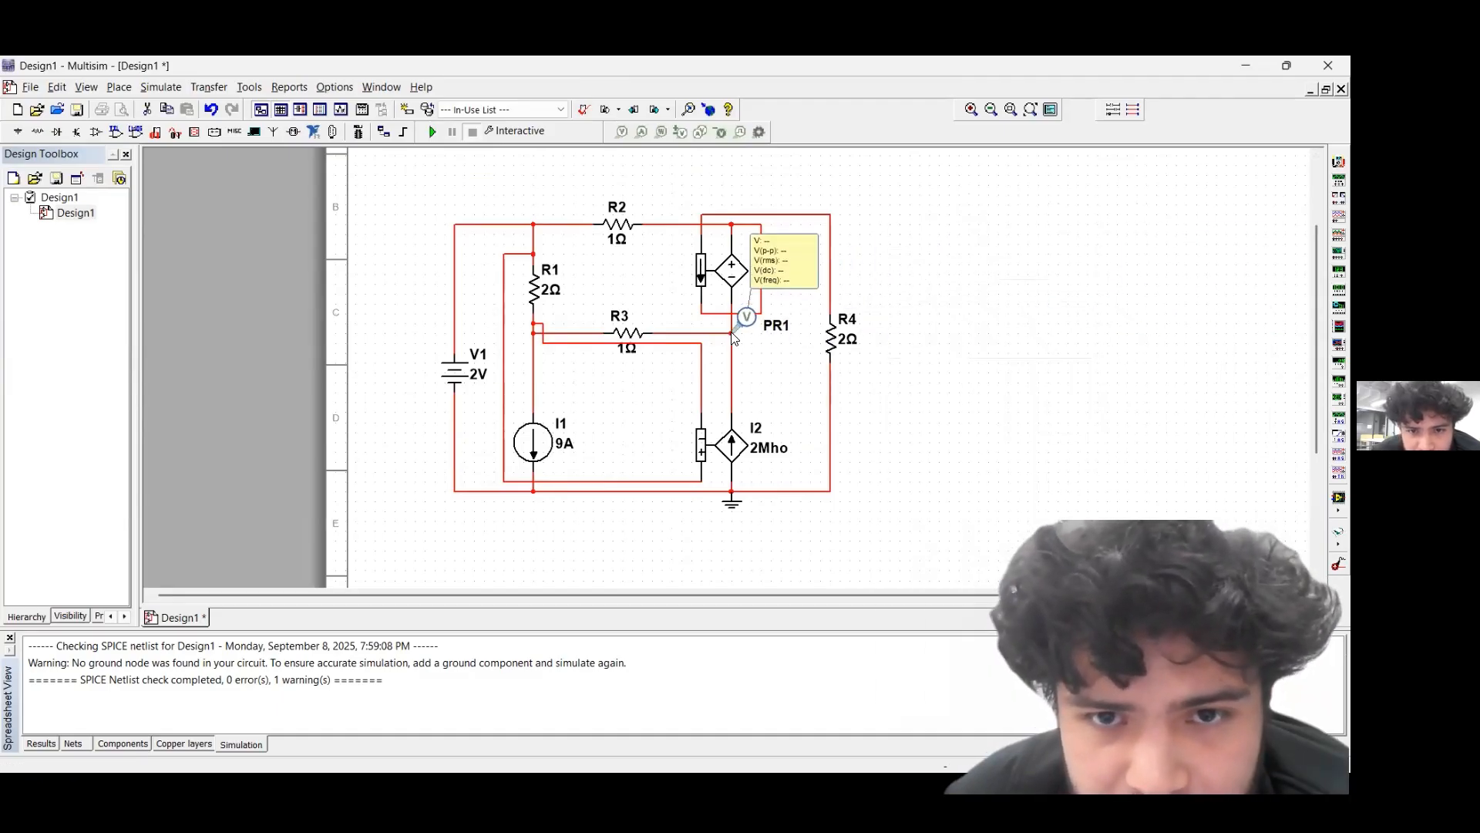
click(734, 337)
right_click(999, 309)
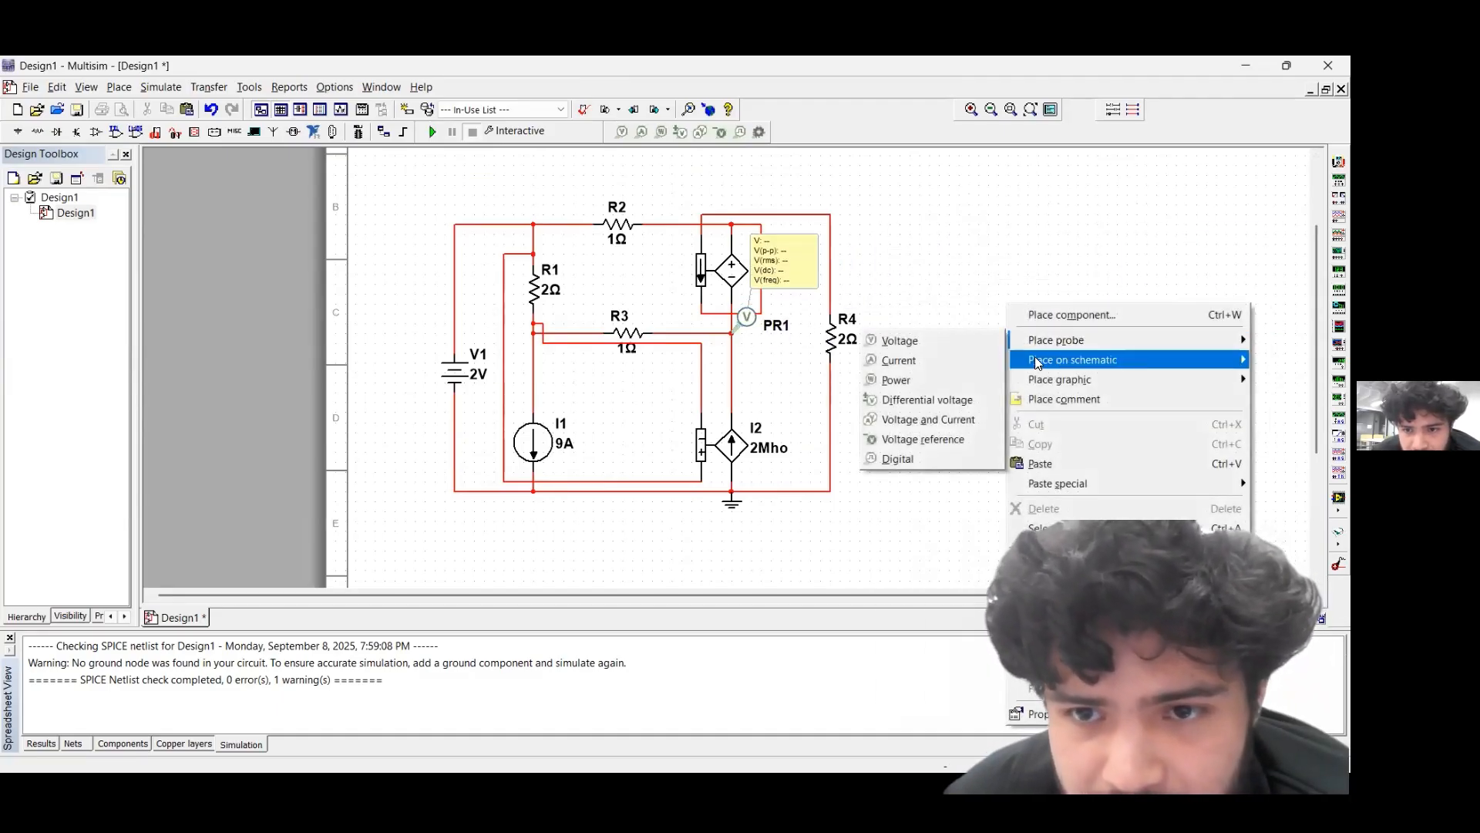
click(914, 340)
click(733, 226)
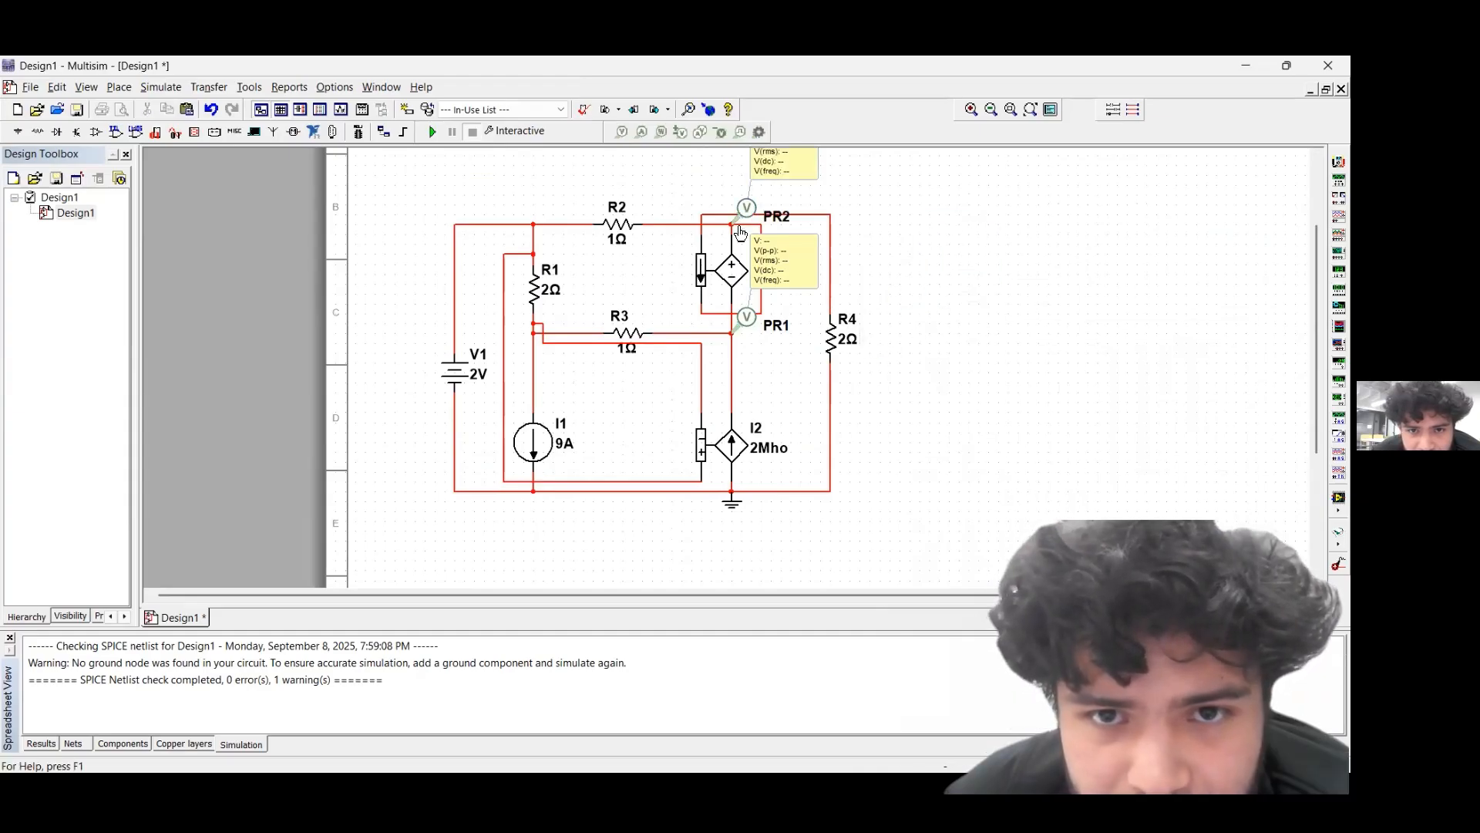
Place voltage probes on the node joining V1, R1 and R2 and on the node joining R1, R3 and I1
right_click(944, 316)
mouse_move(1002, 351)
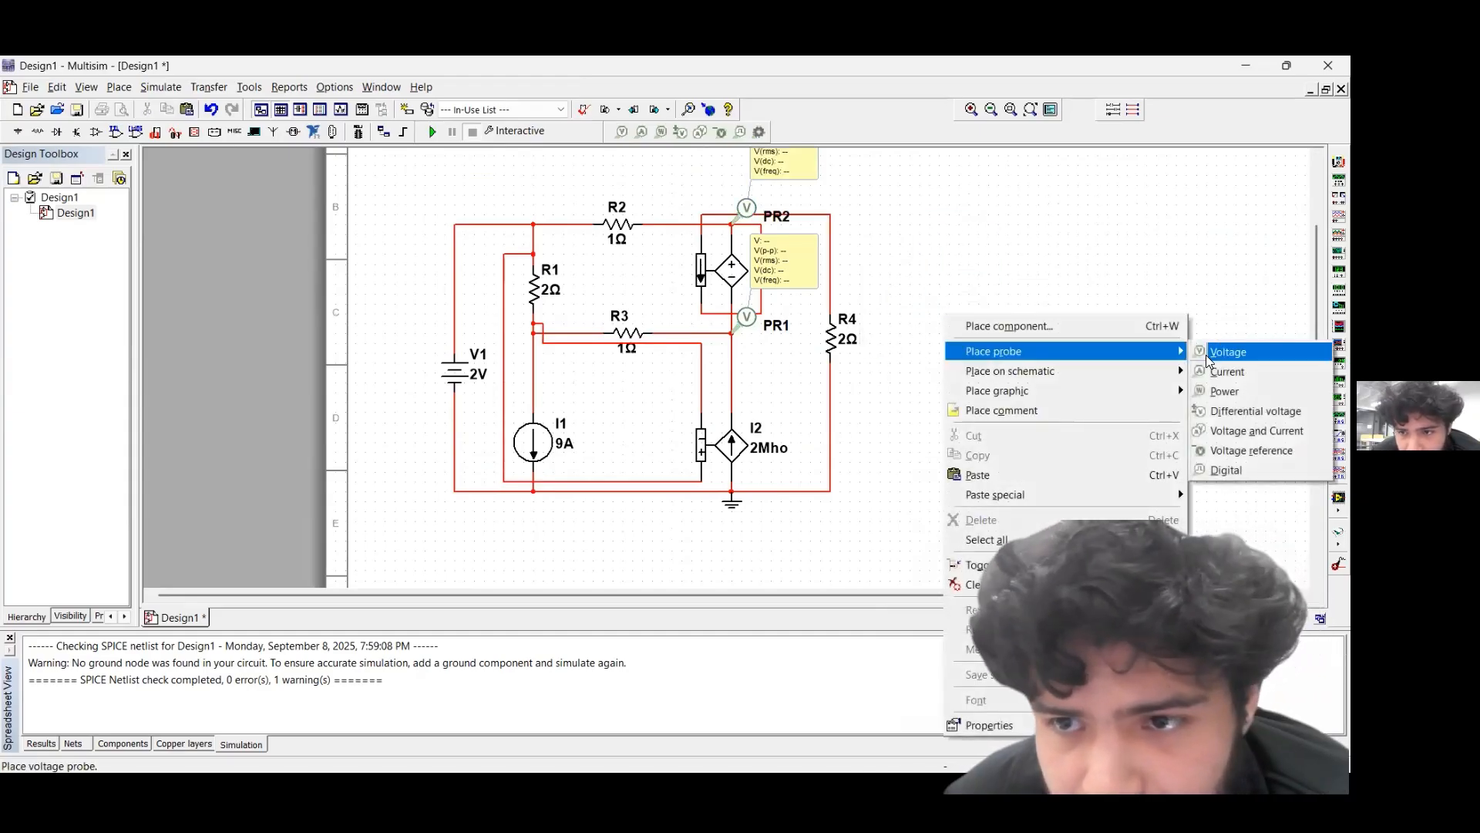
click(1226, 352)
click(533, 224)
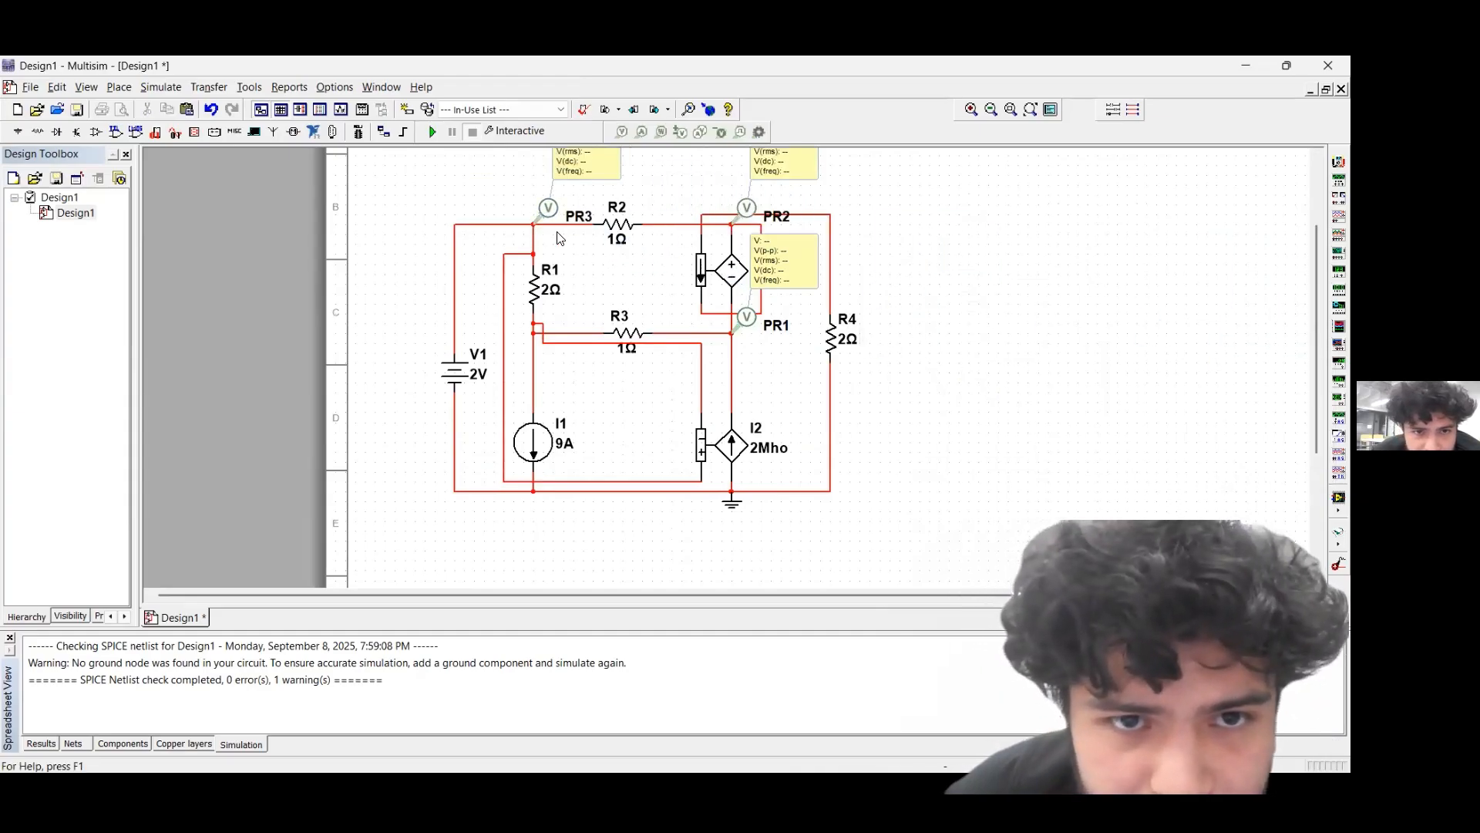
right_click(938, 318)
mouse_move(1002, 351)
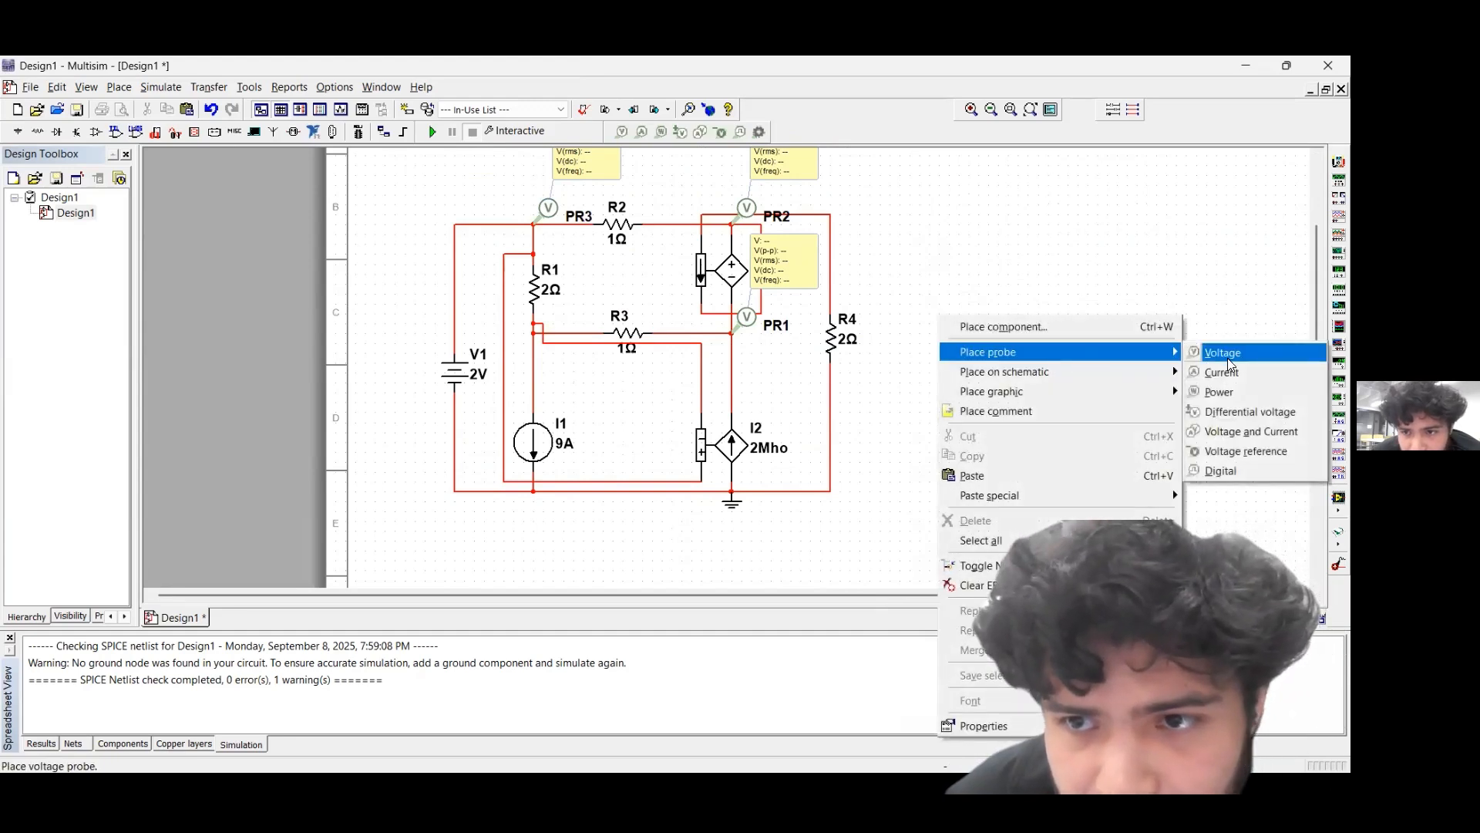
click(1226, 355)
click(536, 331)
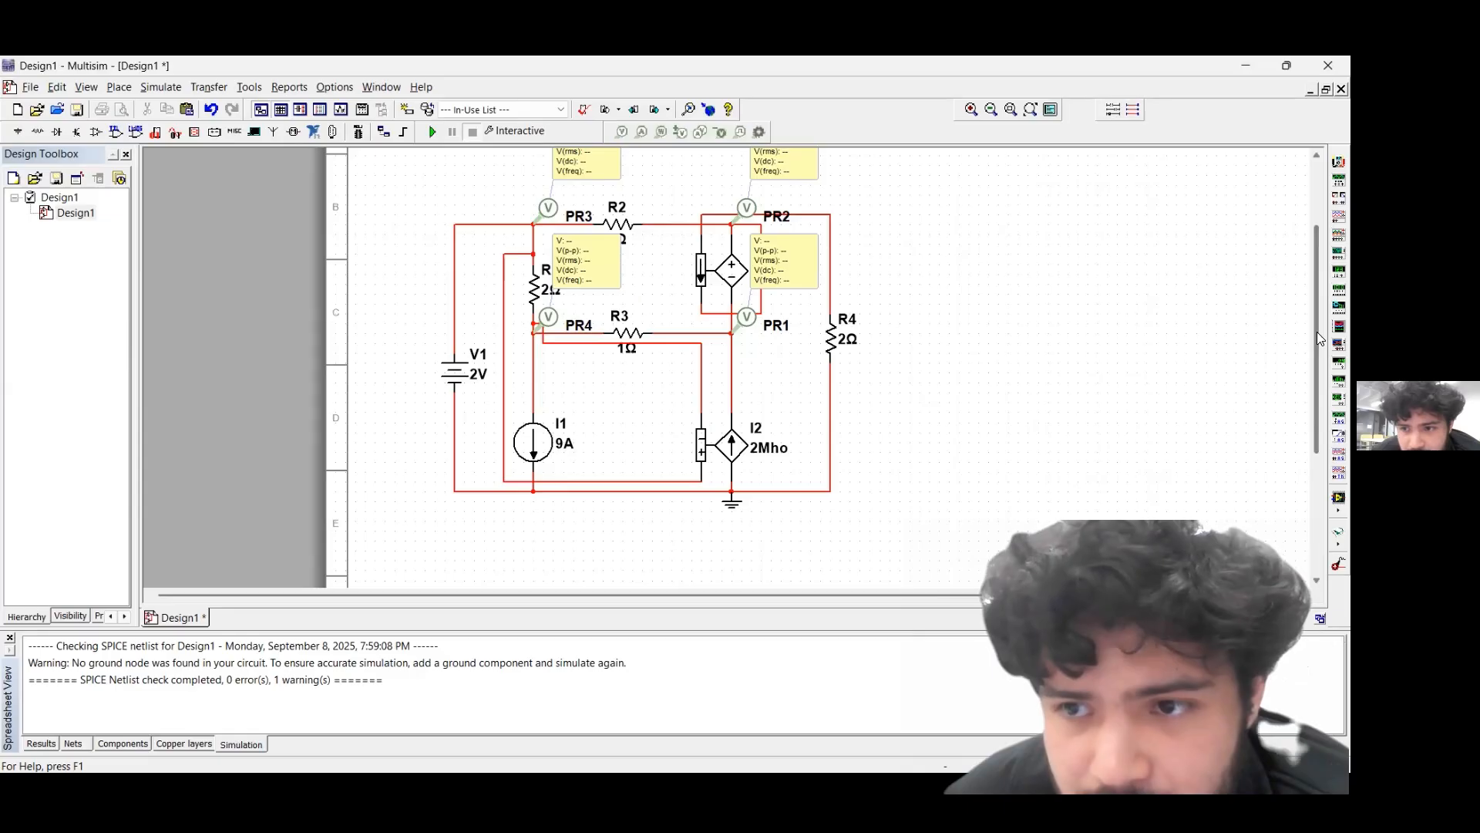
Run the interactive simulation of the circuit with all four voltage probes in view
drag(1315, 338, 1315, 313)
click(435, 131)
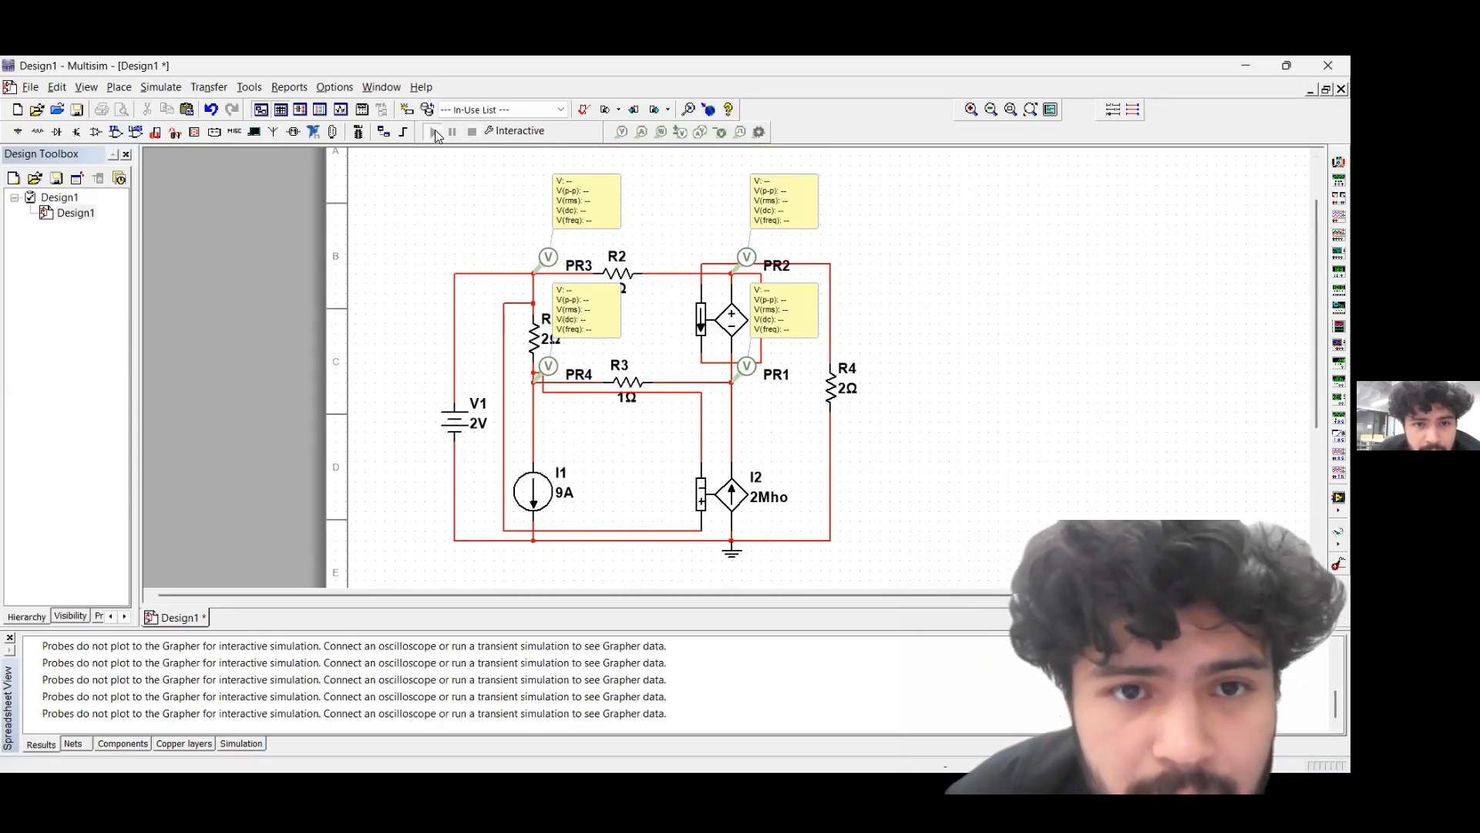